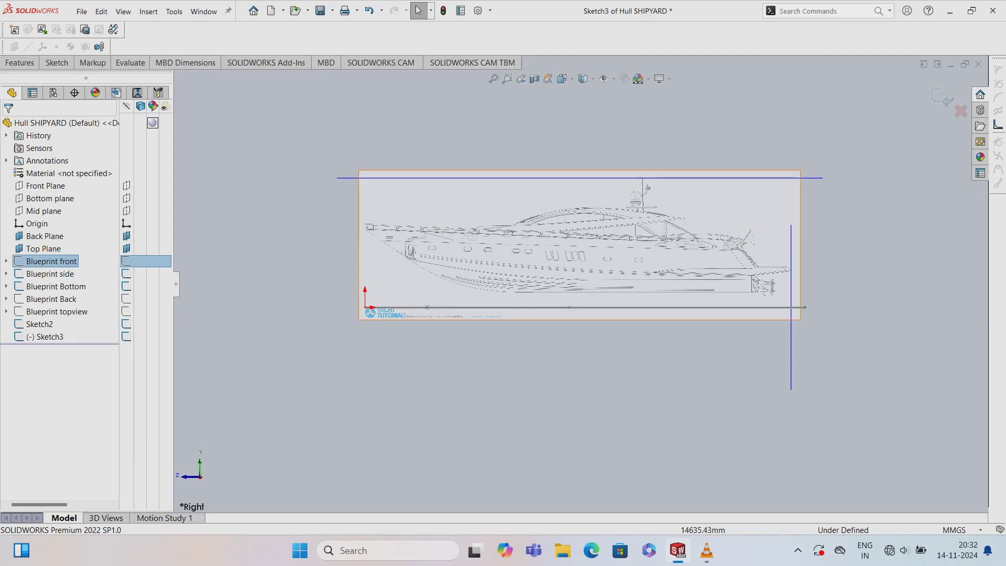
- Zoom around the side-view yacht blueprint and expand the Sketch tools in Sketch3
{"action": "scroll", "coordinate": [582, 251], "scroll_direction": "up", "scroll_amount": 2}
{"action": "scroll", "coordinate": [582, 251], "scroll_direction": "down", "scroll_amount": 5}
{"action": "scroll", "coordinate": [618, 362], "scroll_direction": "up", "scroll_amount": 2}
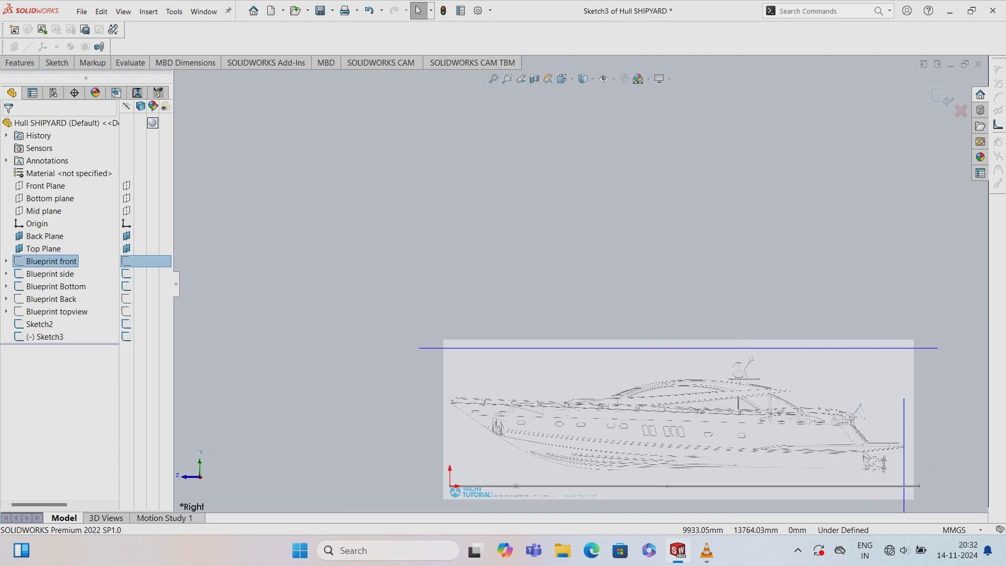
{"action": "scroll", "coordinate": [603, 304], "scroll_direction": "up", "scroll_amount": 3}
{"action": "scroll", "coordinate": [602, 304], "scroll_direction": "down", "scroll_amount": 2}
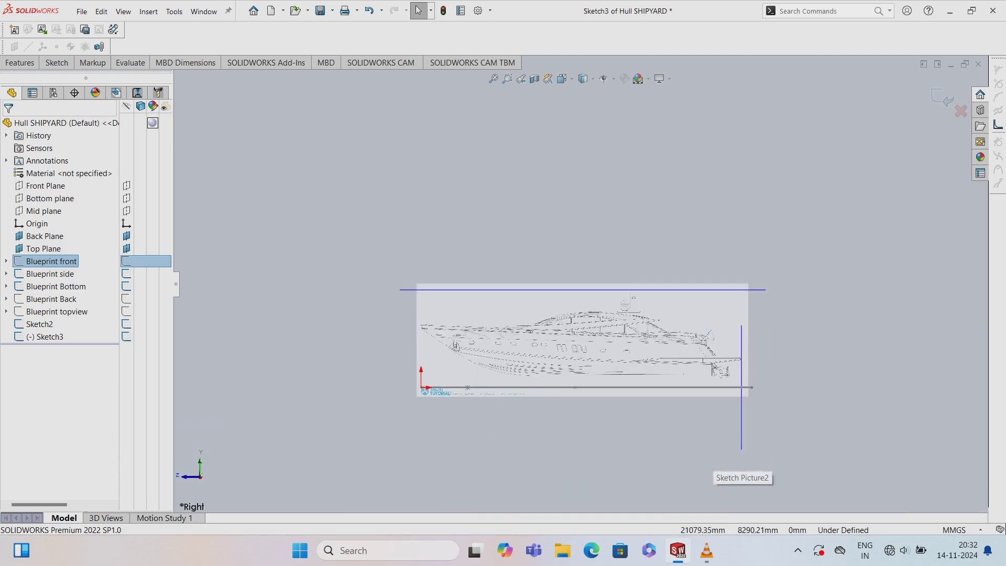
{"action": "scroll", "coordinate": [603, 304], "scroll_direction": "down", "scroll_amount": 3}
{"action": "scroll", "coordinate": [445, 341], "scroll_direction": "down", "scroll_amount": 1}
{"action": "scroll", "coordinate": [445, 341], "scroll_direction": "up", "scroll_amount": 1}
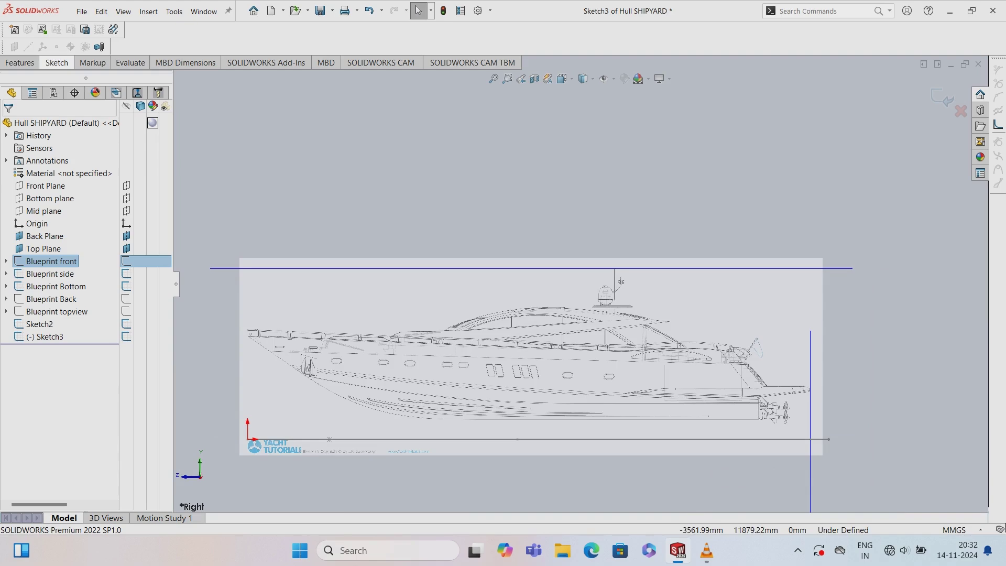
{"action": "left_click", "coordinate": [56, 63]}
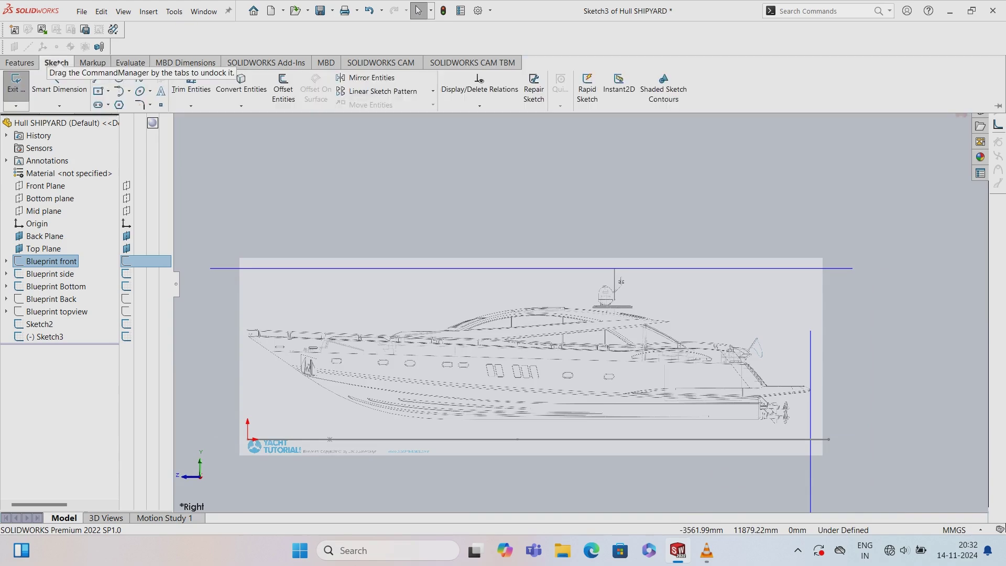
- Draw a straight line along the deck sheer line from the bow aft toward midship
{"action": "left_click", "coordinate": [98, 78]}
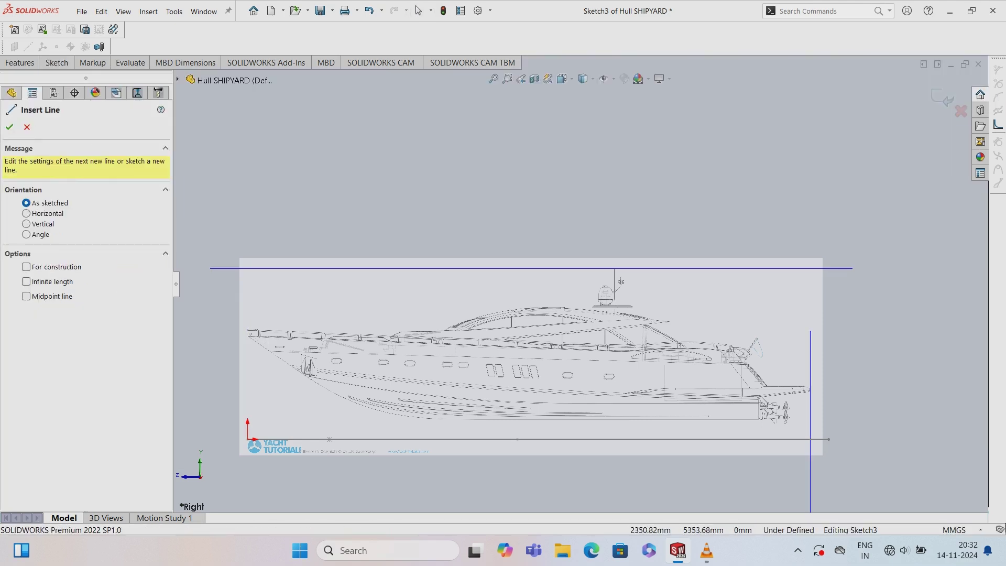
{"action": "scroll", "coordinate": [208, 376], "scroll_direction": "down", "scroll_amount": 4}
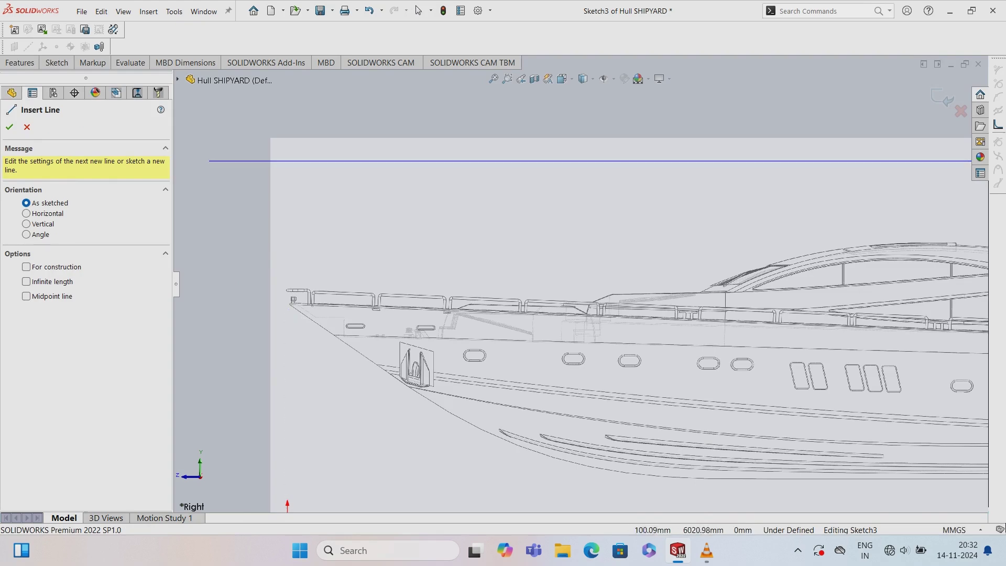
{"action": "left_click", "coordinate": [291, 304]}
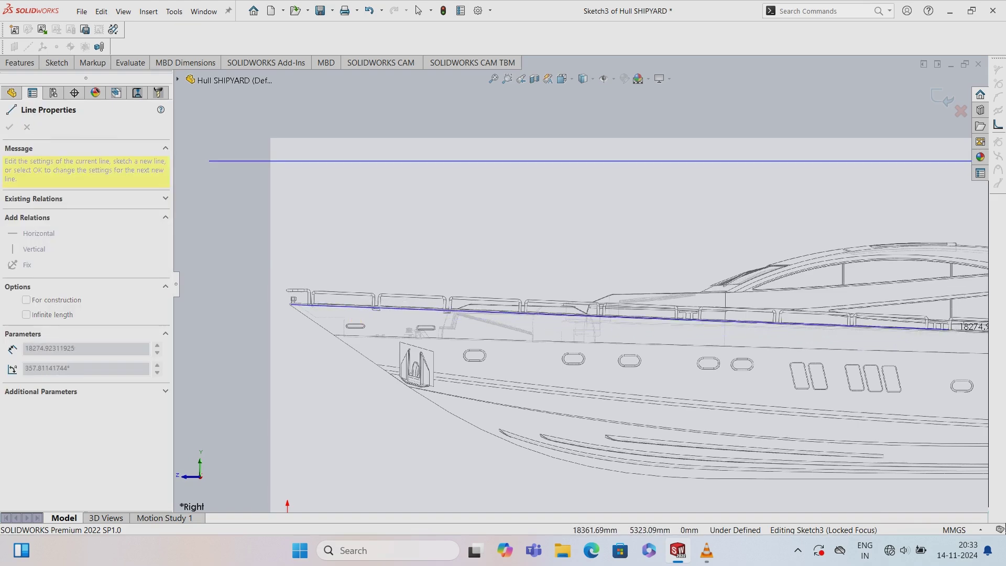
{"action": "scroll", "coordinate": [949, 329], "scroll_direction": "down", "scroll_amount": 3}
{"action": "scroll", "coordinate": [843, 304], "scroll_direction": "up", "scroll_amount": 4}
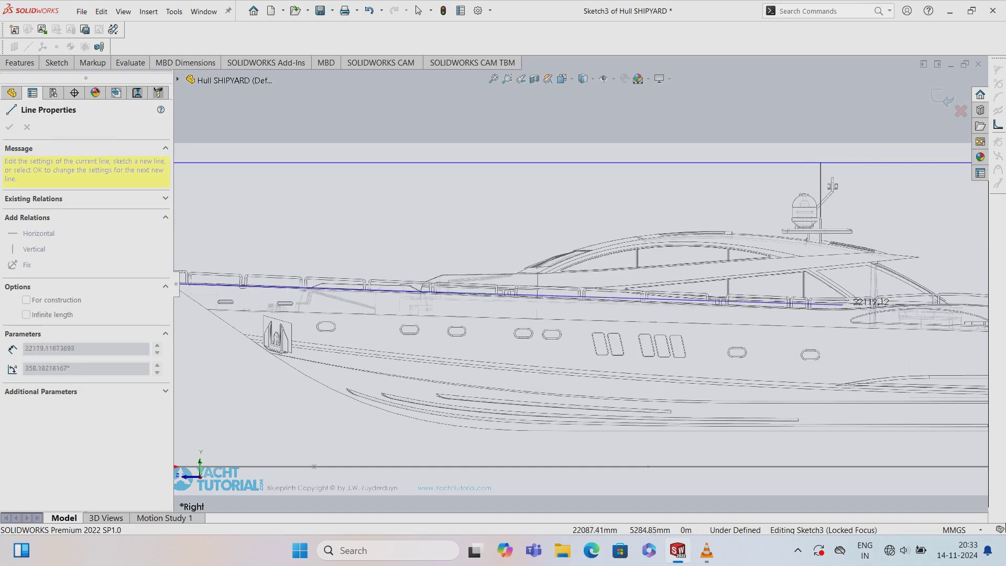
{"action": "left_click", "coordinate": [827, 310]}
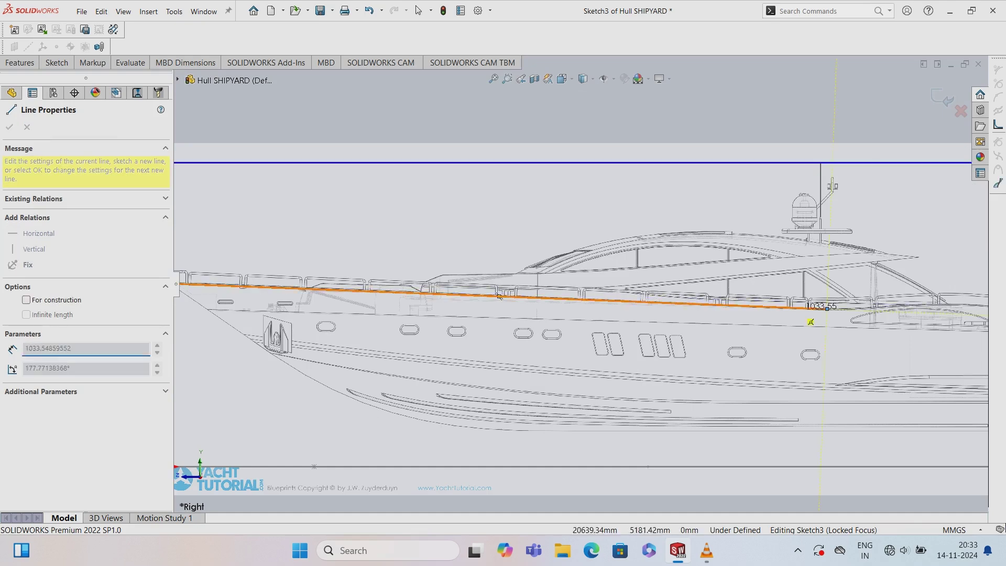
{"action": "key", "text": "Escape"}
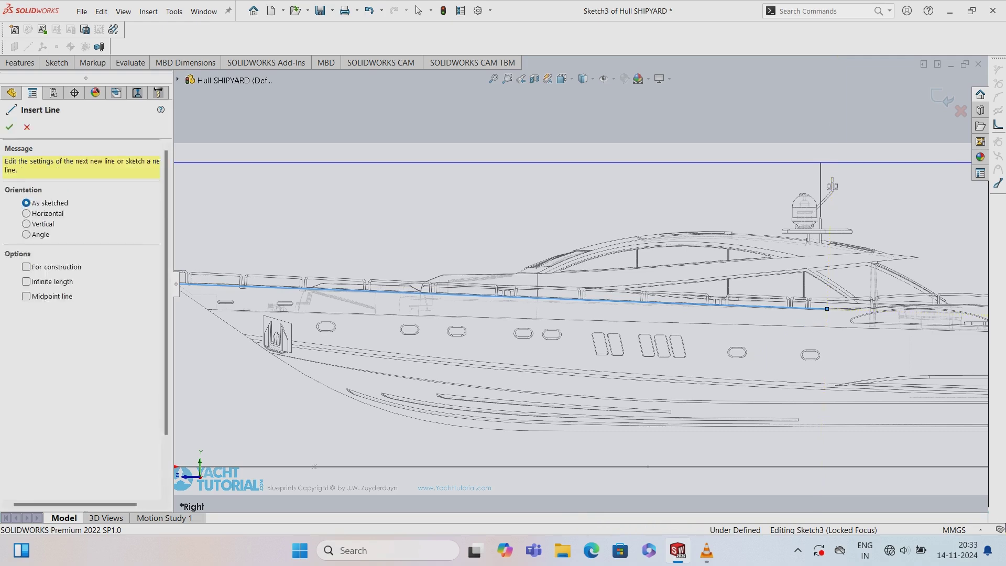
{"action": "left_click", "coordinate": [418, 11]}
{"action": "scroll", "coordinate": [573, 280], "scroll_direction": "up", "scroll_amount": 3}
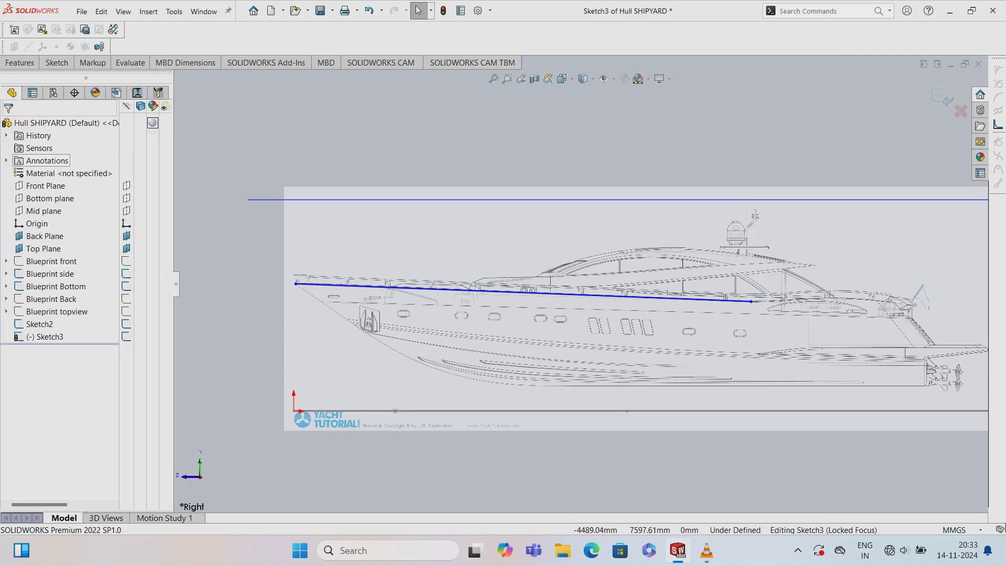
- Dimension the sheer line's bow endpoint 6051 above the sketch origin
{"action": "left_click", "coordinate": [296, 283]}
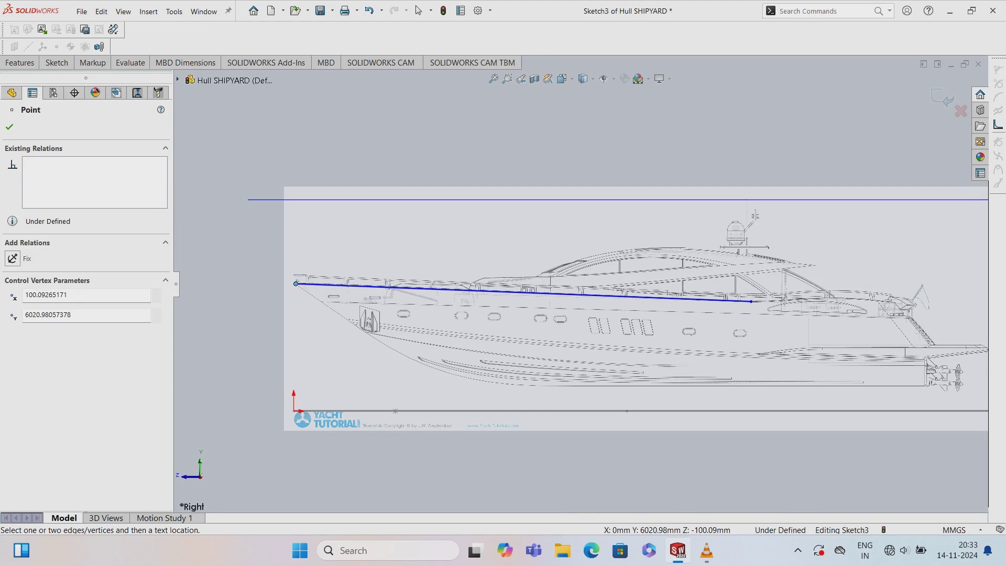
{"action": "left_click", "coordinate": [294, 411]}
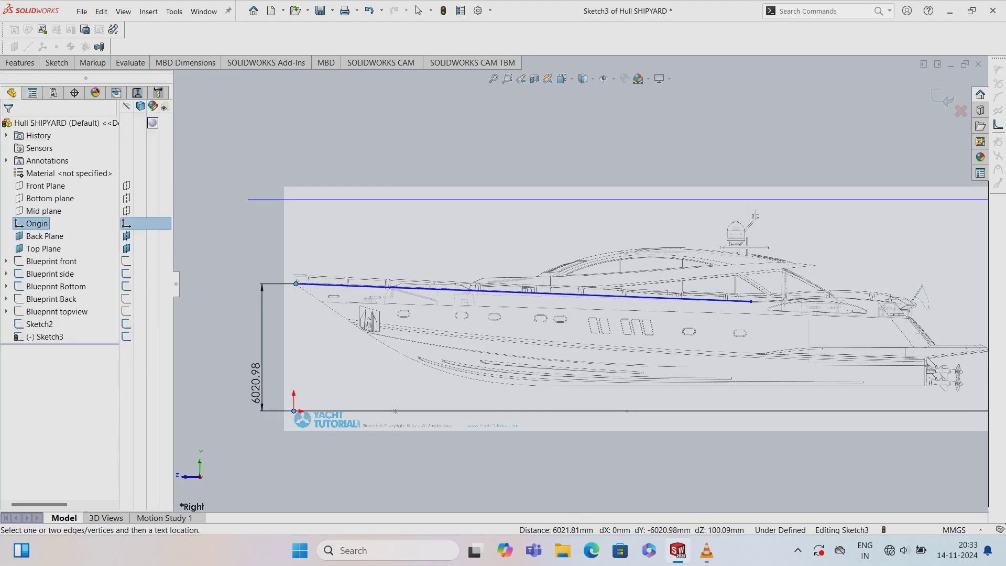
{"action": "left_click", "coordinate": [258, 390]}
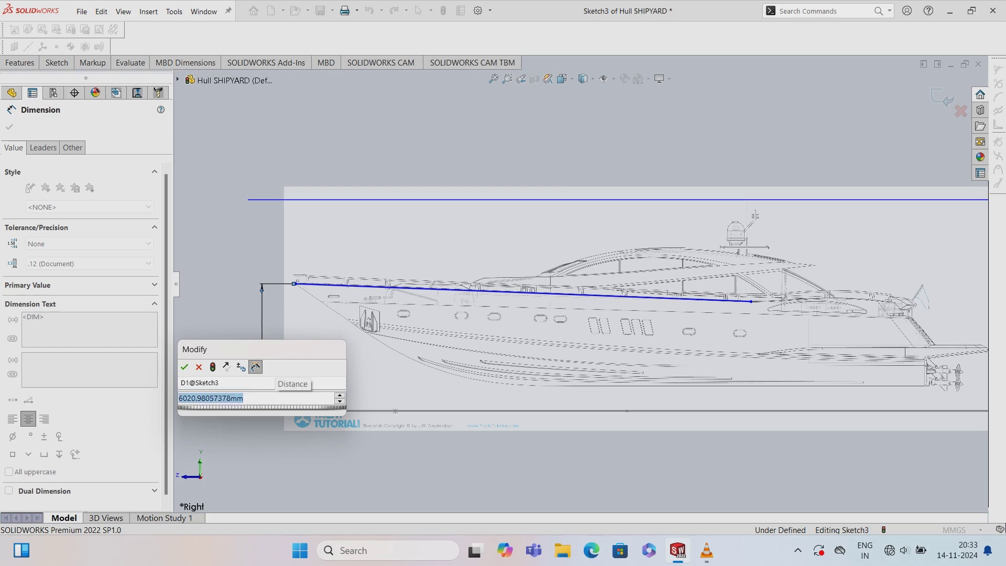
{"action": "type", "text": "6051"}
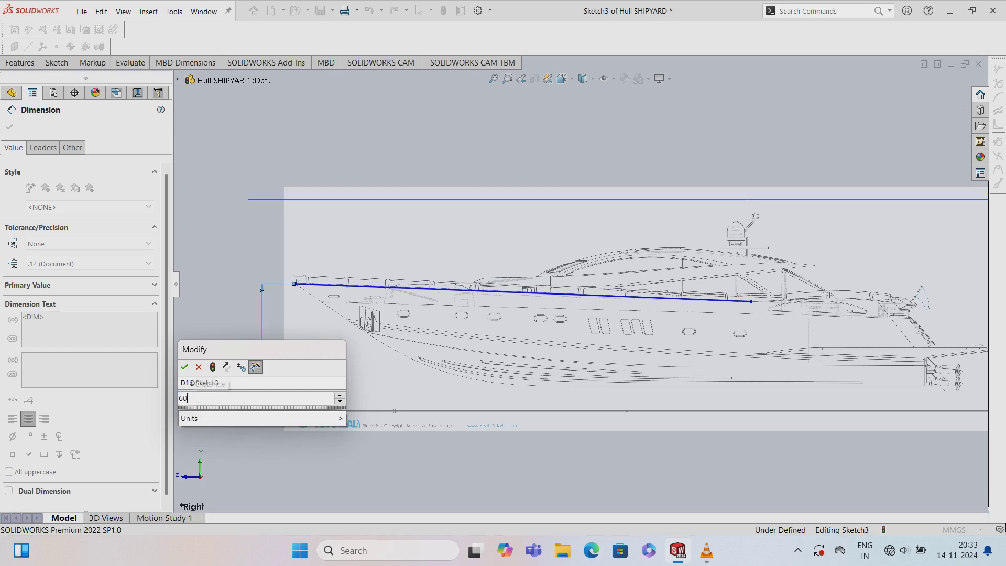
{"action": "key", "text": "Return"}
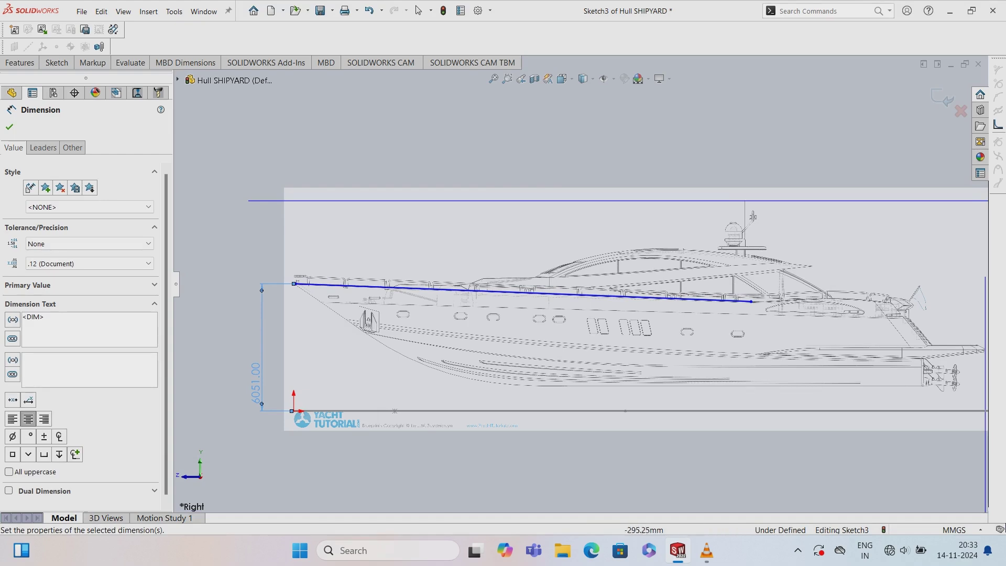
- Set the sheer line's horizontal length to 21351
{"action": "left_click", "coordinate": [524, 293]}
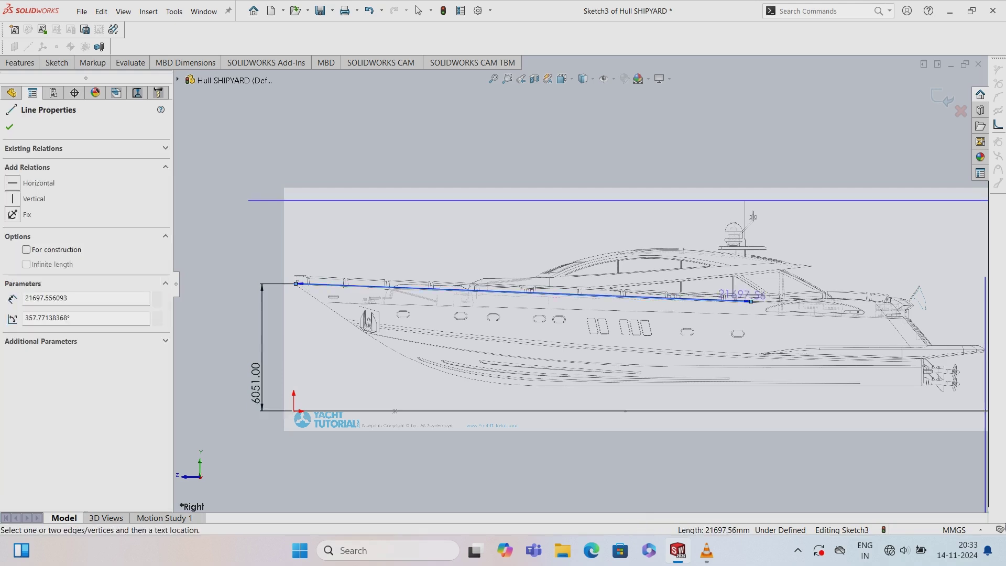
{"action": "left_click", "coordinate": [713, 150]}
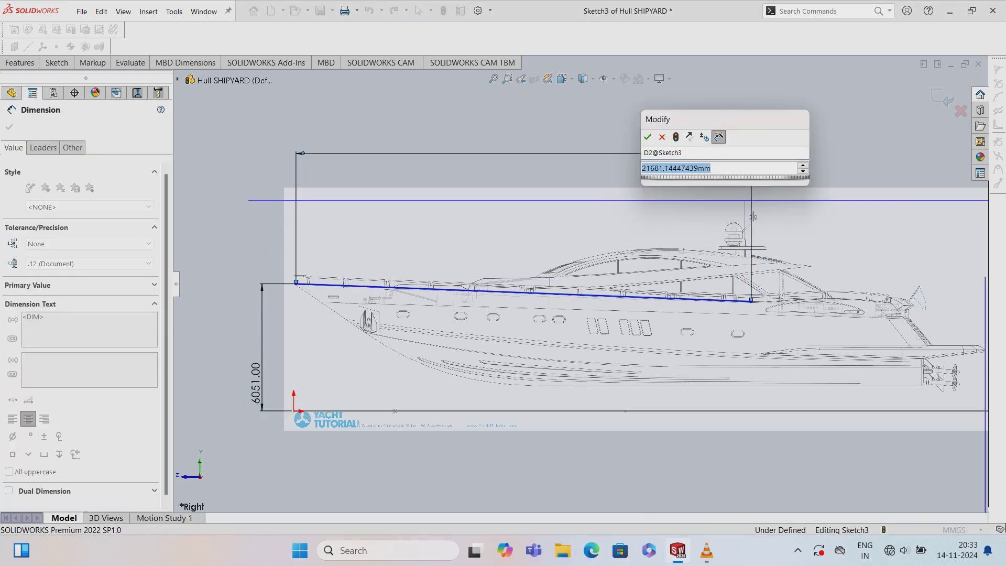
{"action": "type", "text": "21351"}
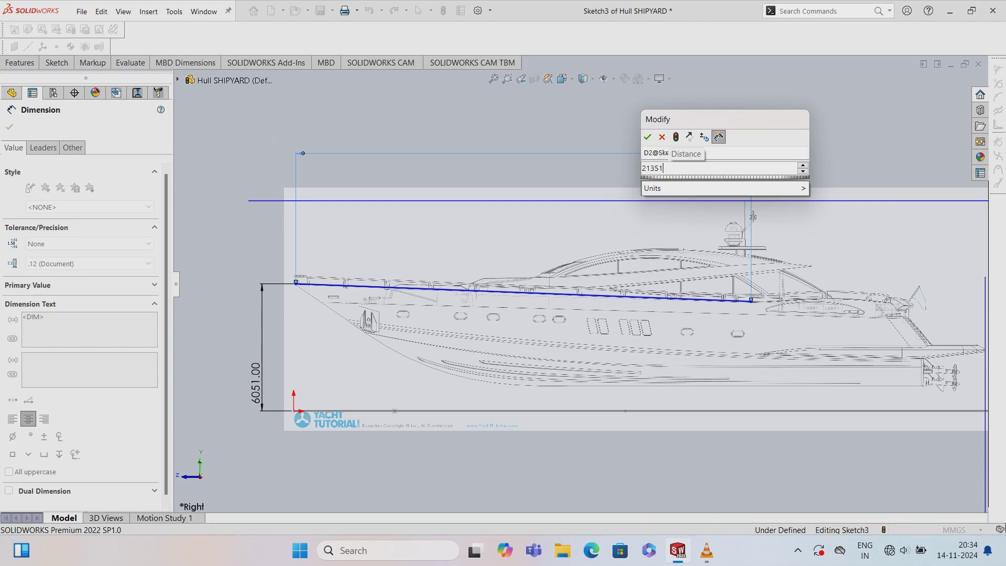
{"action": "key", "text": "Return"}
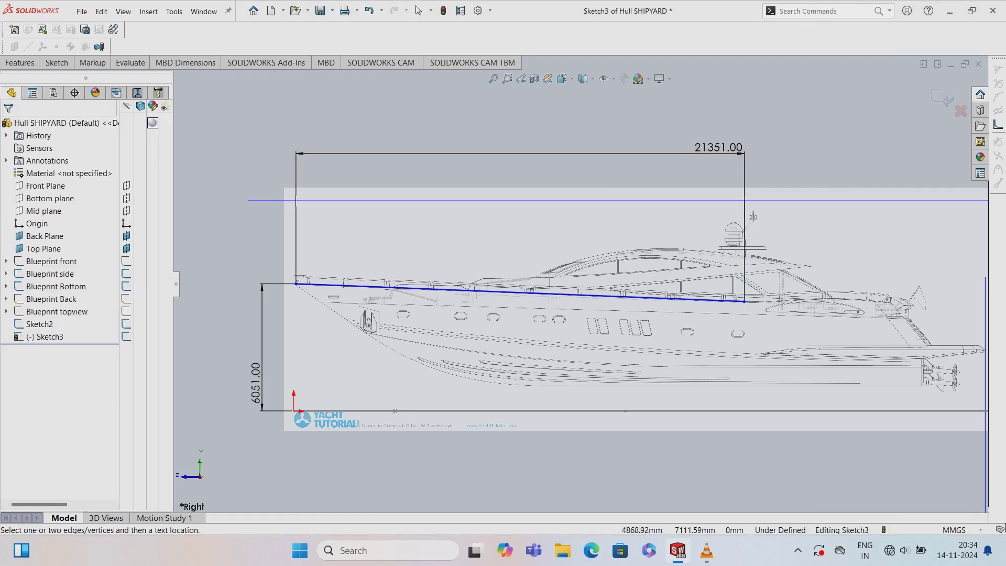
- Add a Vertical relation between the bow endpoint and the origin
{"action": "left_click", "coordinate": [296, 283]}
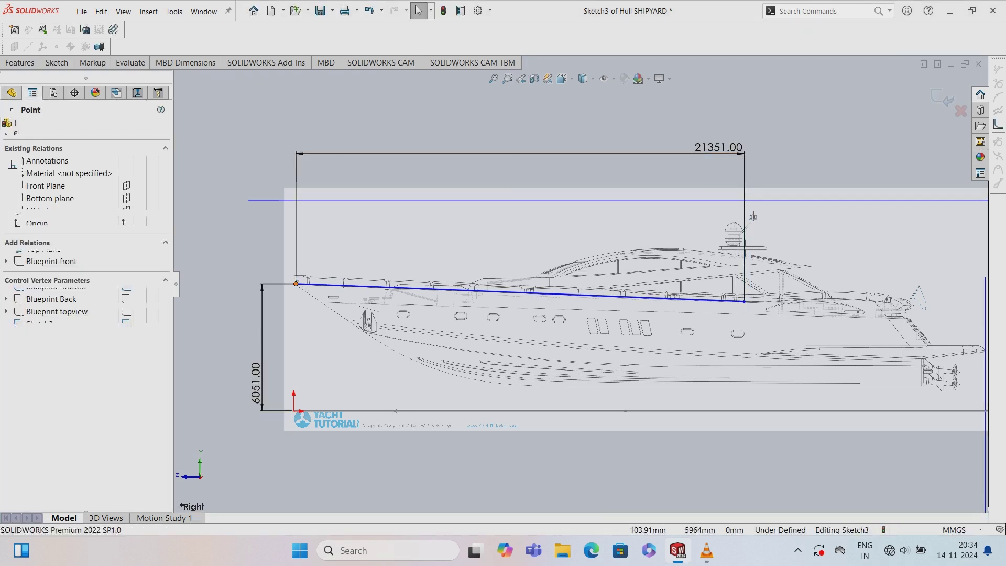
{"action": "left_click", "coordinate": [294, 411], "text": "ctrl"}
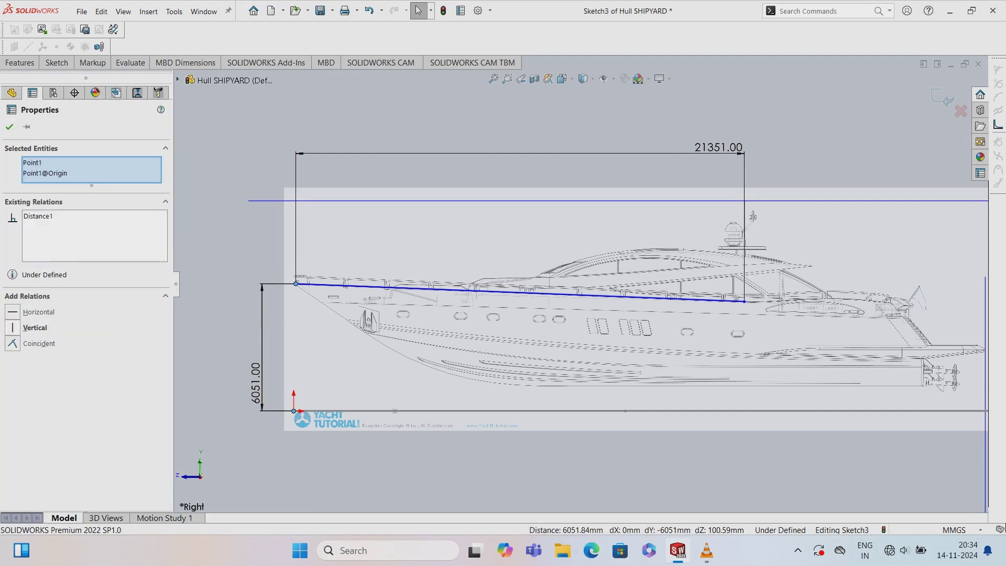
{"action": "left_click", "coordinate": [34, 327]}
{"action": "key", "text": "Escape"}
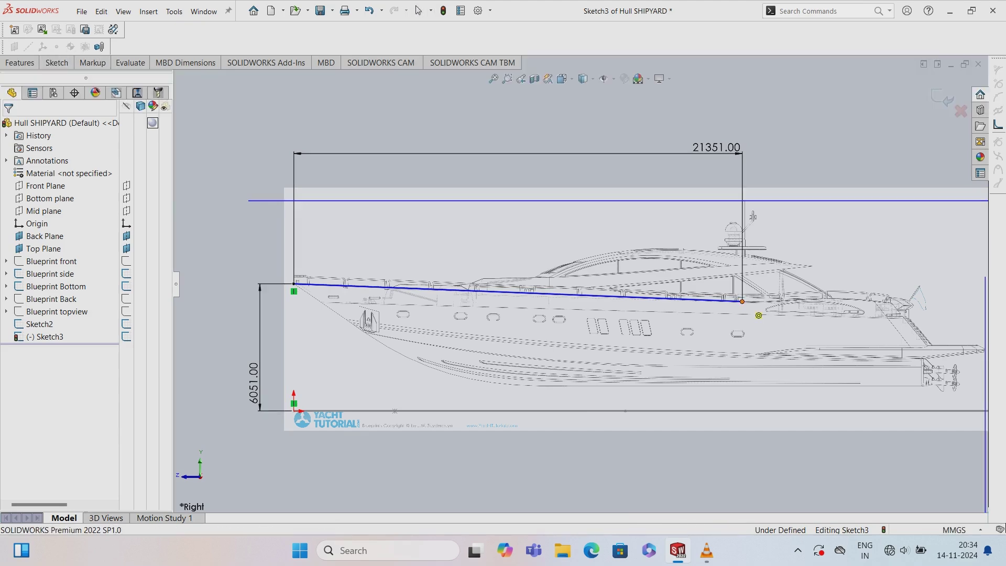
- Trace a spline from the sheer line's aft end through deck-edge points toward the stern
{"action": "left_click", "coordinate": [517, 292]}
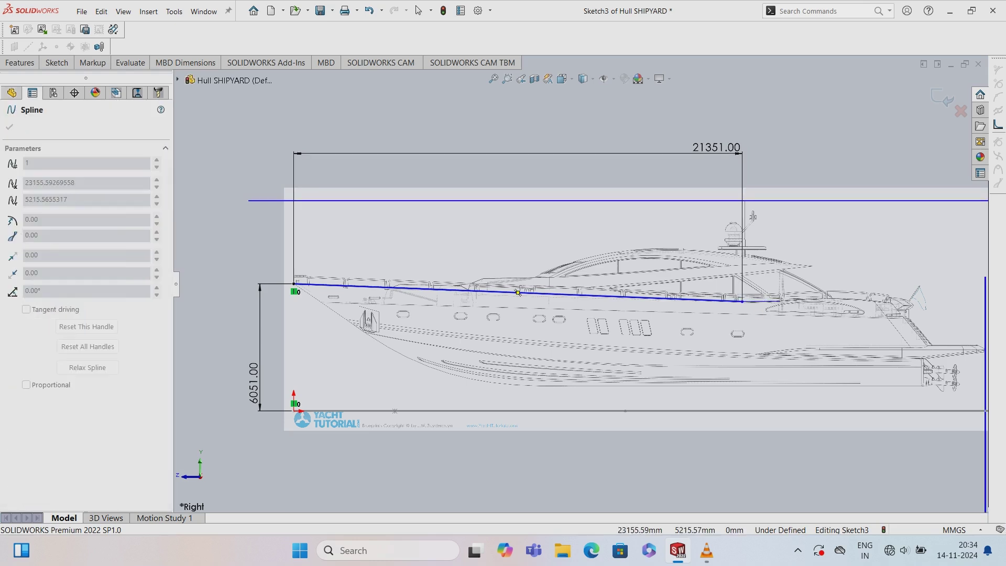
{"action": "left_click", "coordinate": [742, 301]}
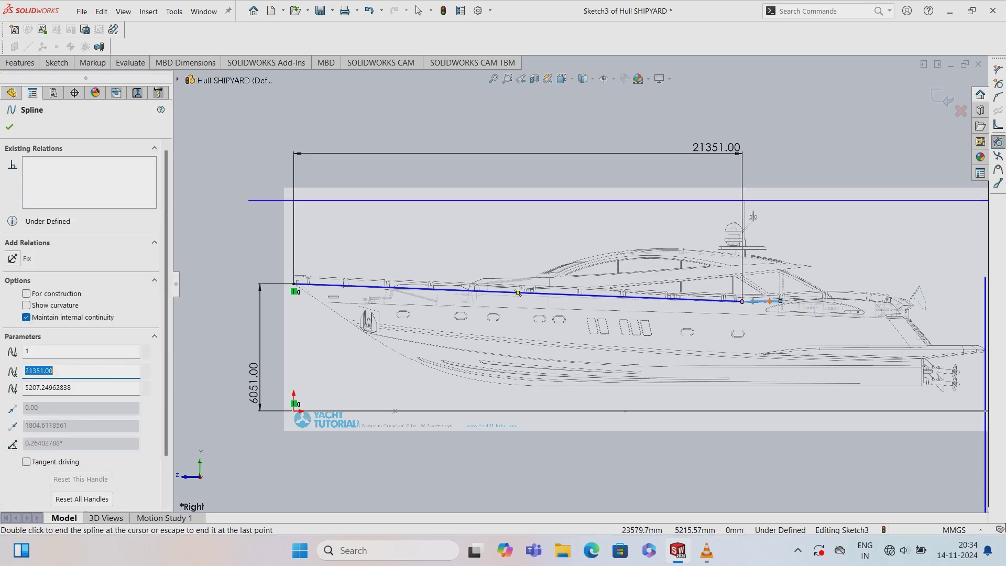
{"action": "left_click", "coordinate": [418, 10]}
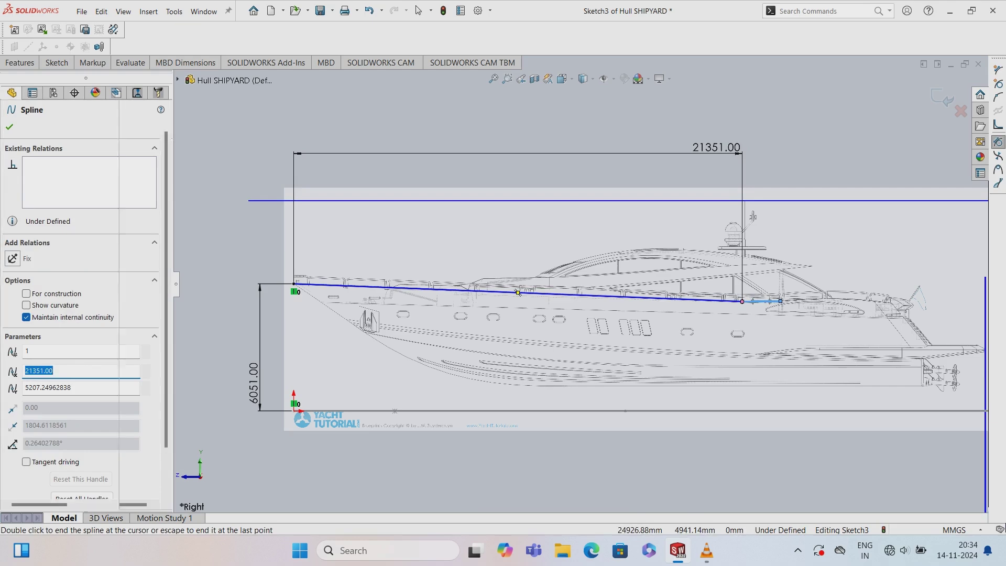
{"action": "left_click", "coordinate": [57, 63]}
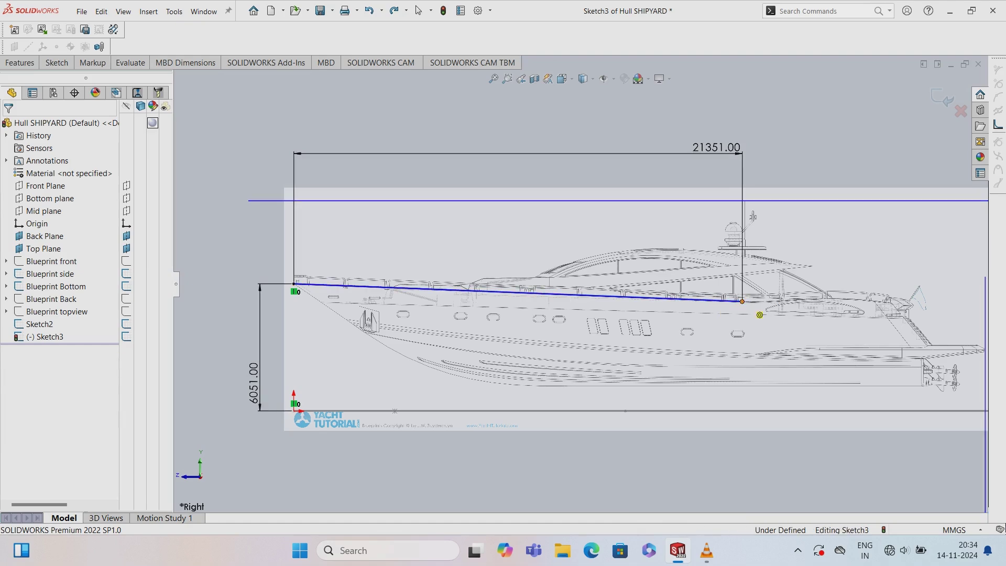
{"action": "left_click", "coordinate": [743, 302]}
{"action": "scroll", "coordinate": [841, 307], "scroll_direction": "down", "scroll_amount": 4}
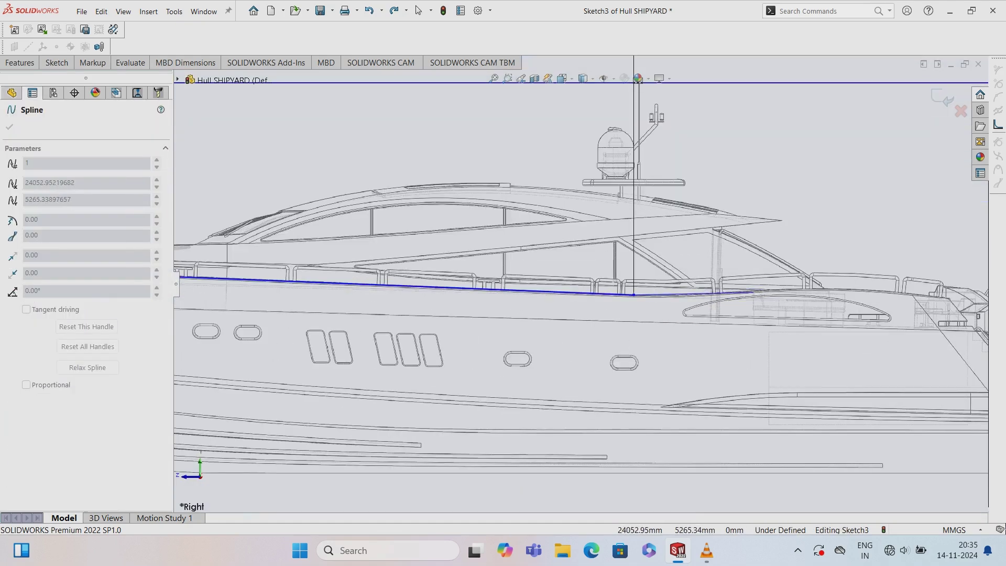
{"action": "left_click", "coordinate": [634, 295]}
{"action": "left_click", "coordinate": [753, 291]}
{"action": "left_click", "coordinate": [826, 289]}
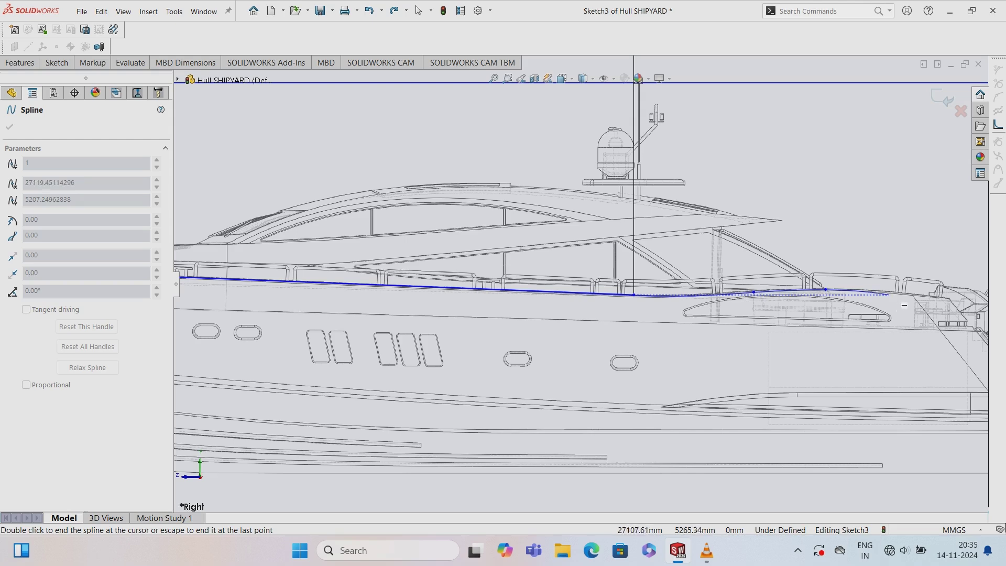
{"action": "left_click", "coordinate": [882, 290]}
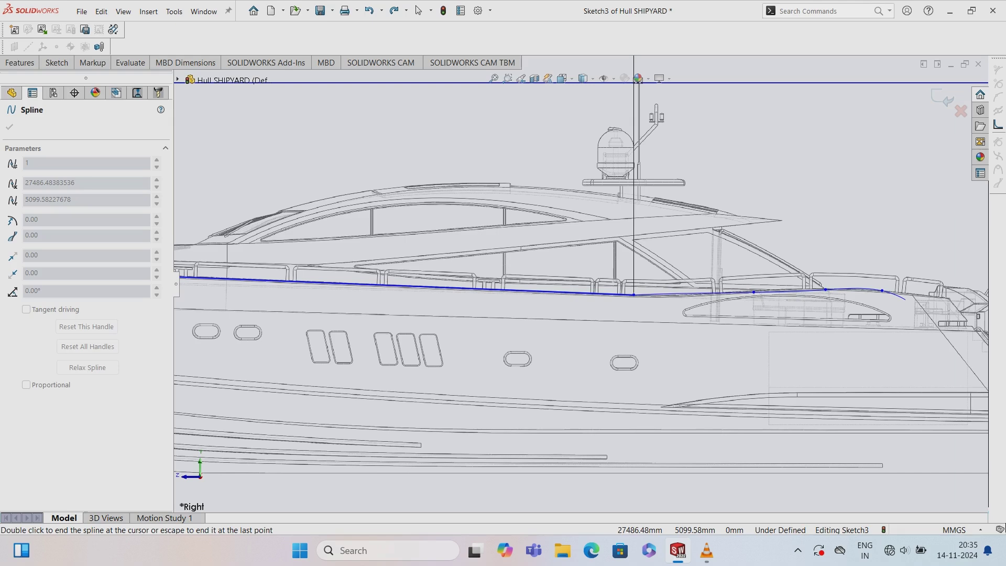
{"action": "key", "text": "Escape"}
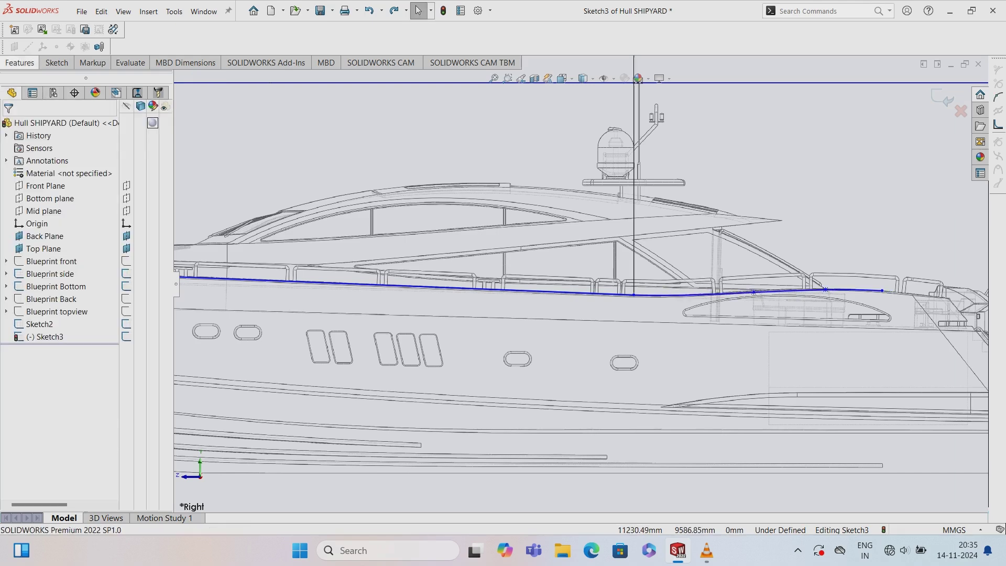
- Draw a short straight line aft from the spline's end point
{"action": "left_click", "coordinate": [57, 63]}
{"action": "left_click", "coordinate": [98, 78]}
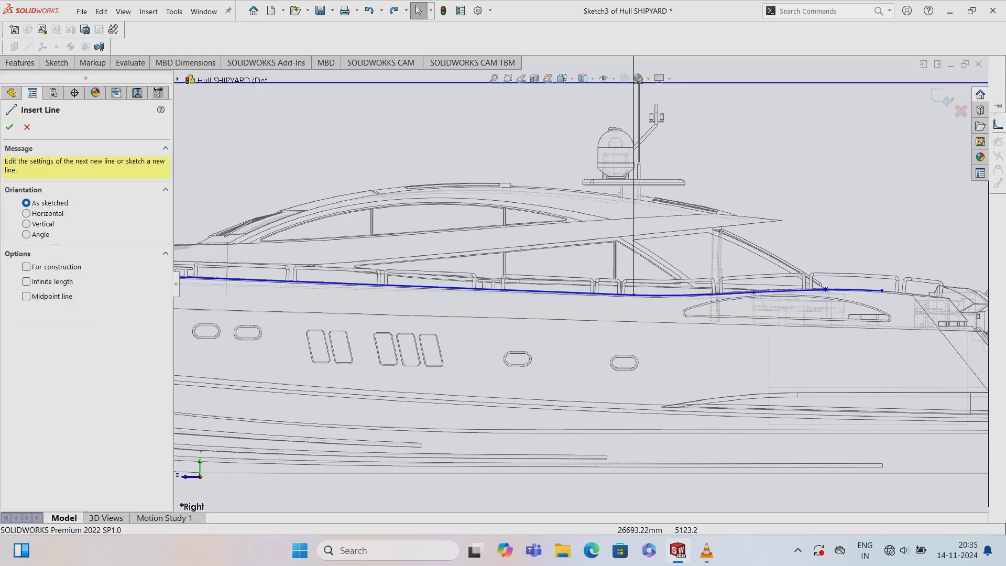
{"action": "left_click", "coordinate": [882, 290]}
{"action": "left_click", "coordinate": [948, 295]}
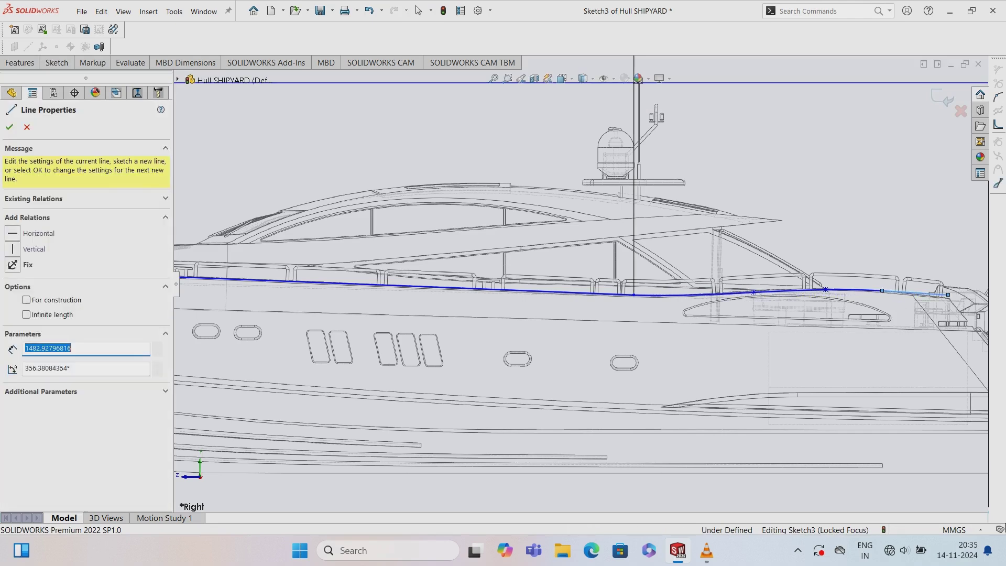
{"action": "key", "text": "Escape"}
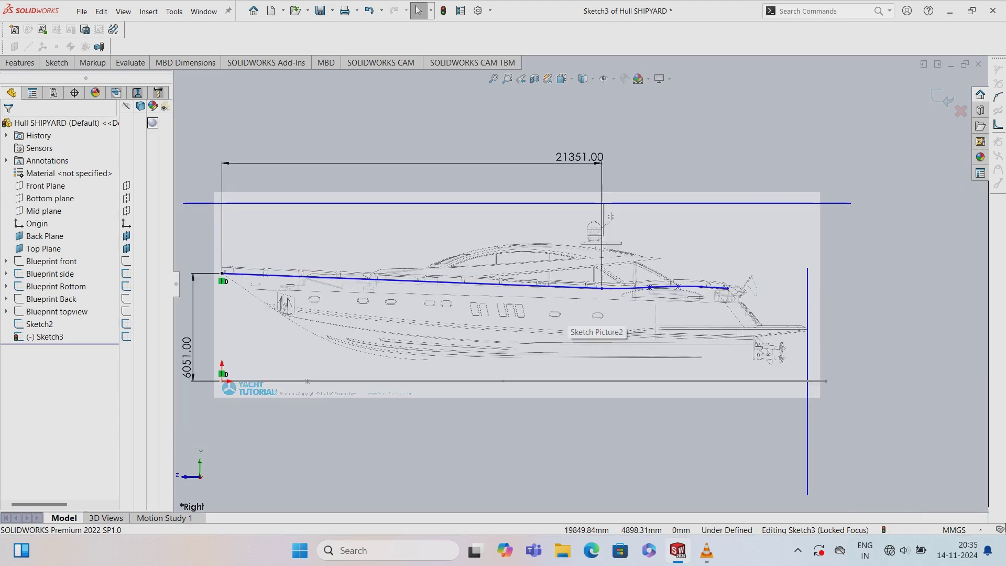
- Change the spline point's 2701.95 distance dimension to 3226
{"action": "key", "text": "f"}
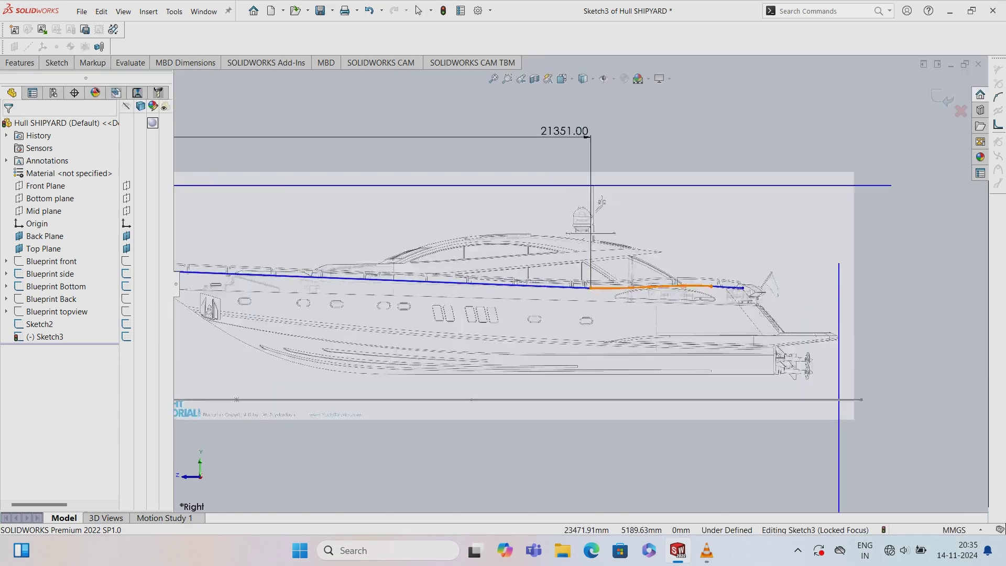
{"action": "scroll", "coordinate": [654, 289], "scroll_direction": "down", "scroll_amount": 5}
{"action": "left_click", "coordinate": [521, 286]}
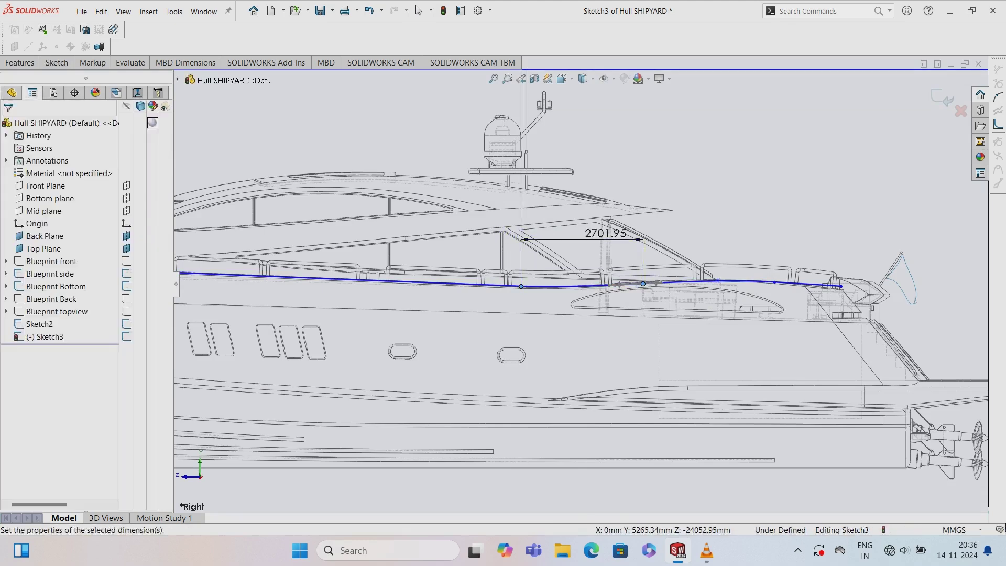
{"action": "double_click", "coordinate": [608, 231]}
{"action": "key", "text": "Tab"}
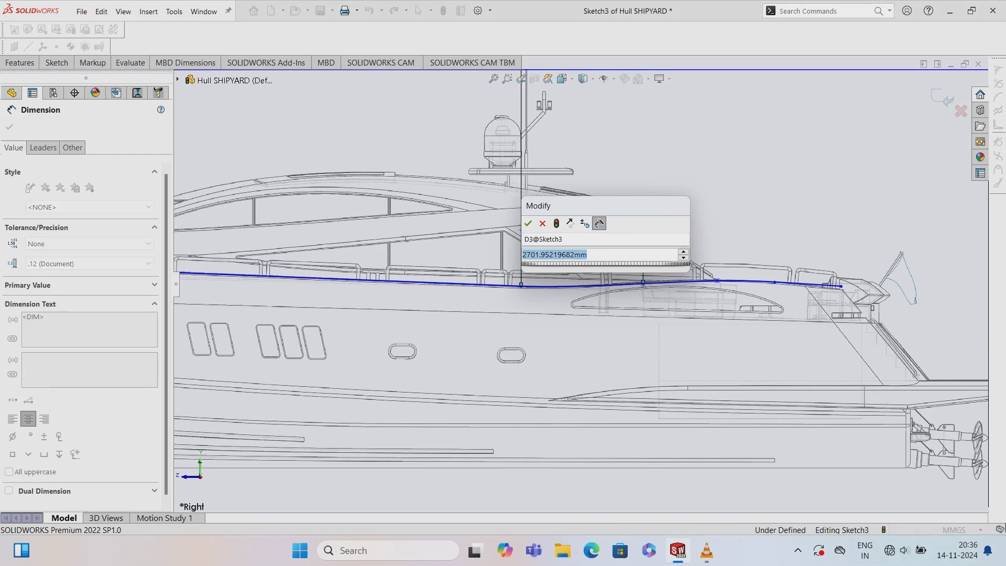
{"action": "key", "text": "BackSpace"}
{"action": "type", "text": "3226"}
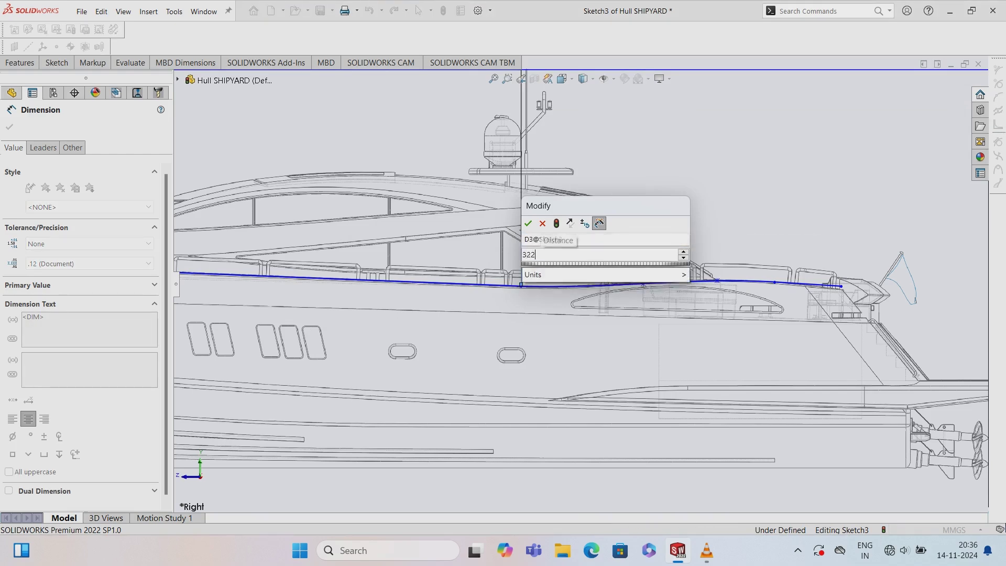
{"action": "key", "text": "Return"}
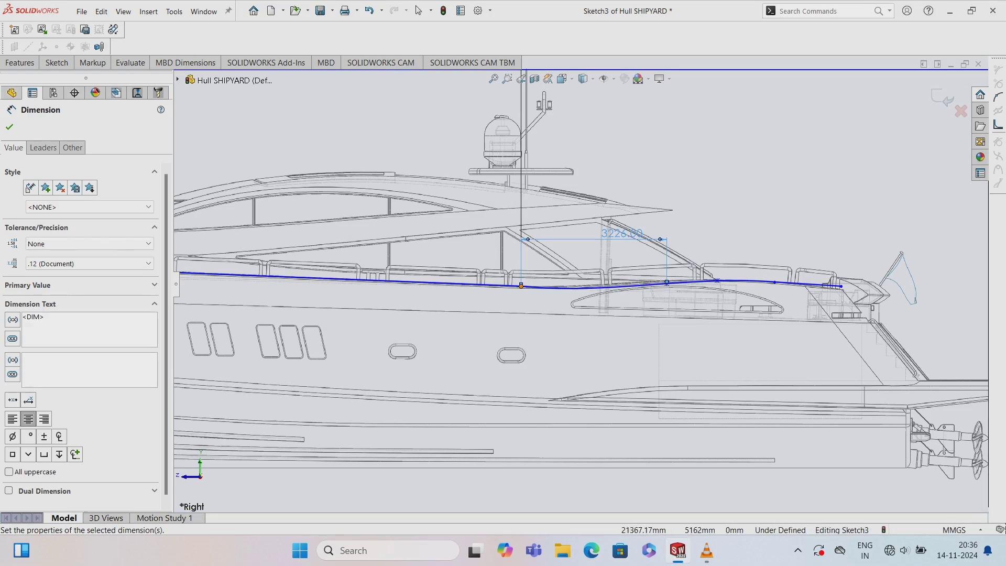
- Dimension a spline point vertically to the origin at 6051
{"action": "left_click", "coordinate": [521, 285]}
{"action": "key", "text": "f"}
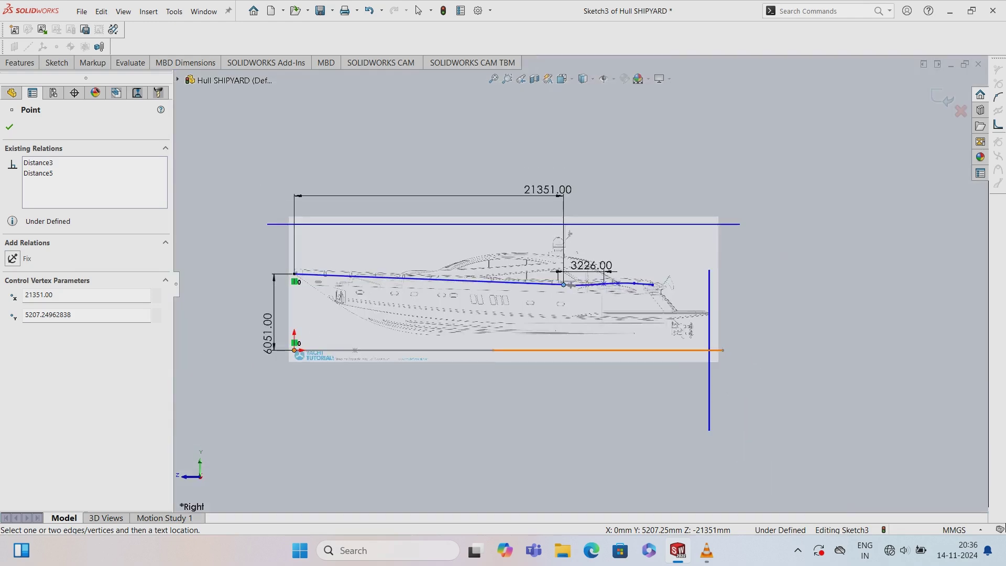
{"action": "left_click", "coordinate": [295, 350]}
{"action": "left_click", "coordinate": [274, 319]}
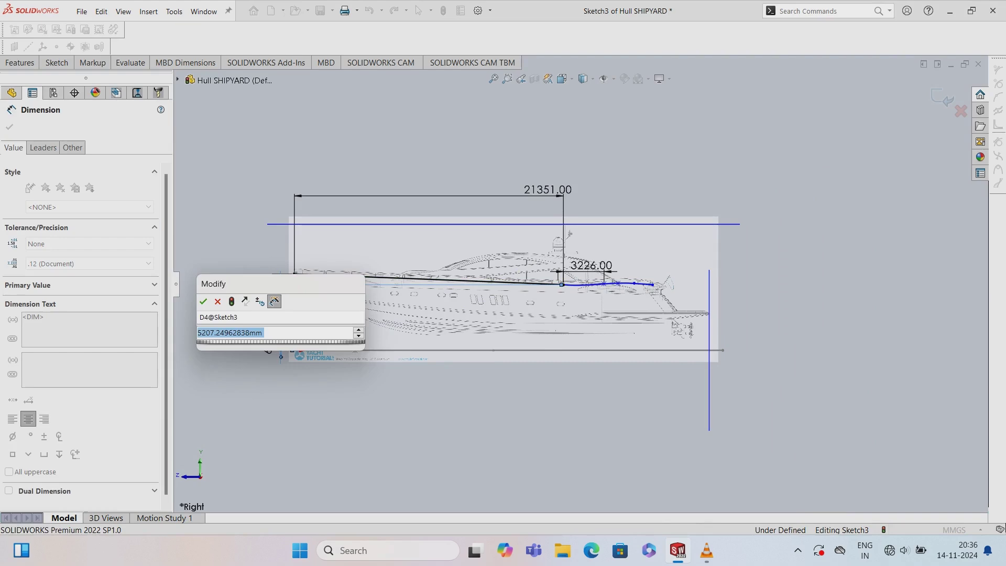
{"action": "type", "text": "5173"}
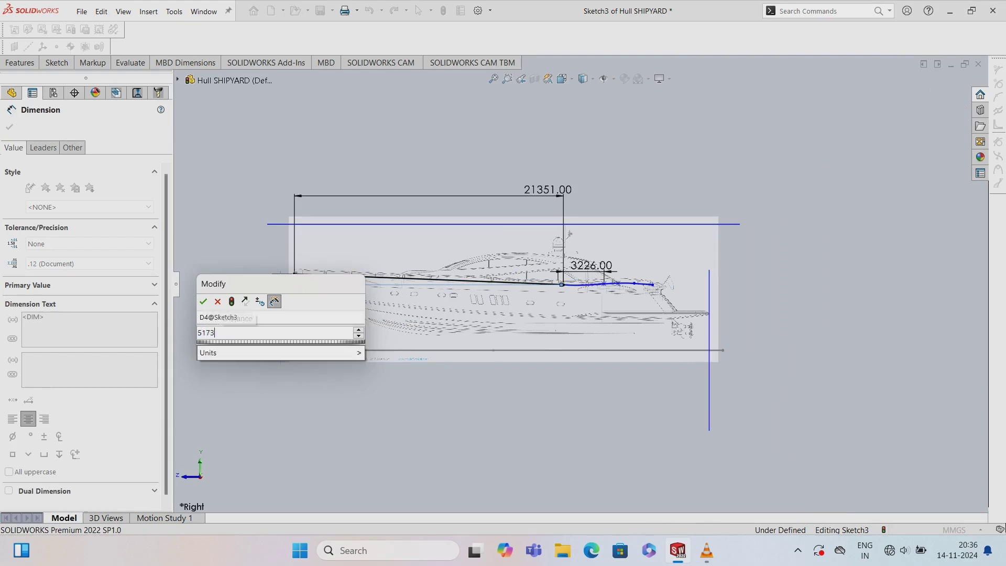
{"action": "key", "text": "Return"}
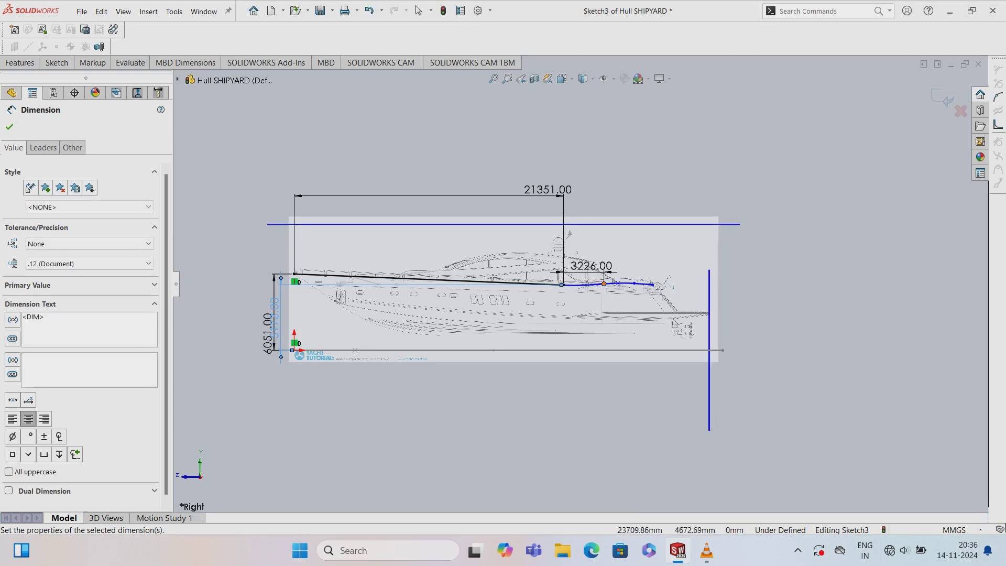
{"action": "scroll", "coordinate": [573, 280], "scroll_direction": "up", "scroll_amount": 2}
{"action": "scroll", "coordinate": [571, 248], "scroll_direction": "down", "scroll_amount": 3}
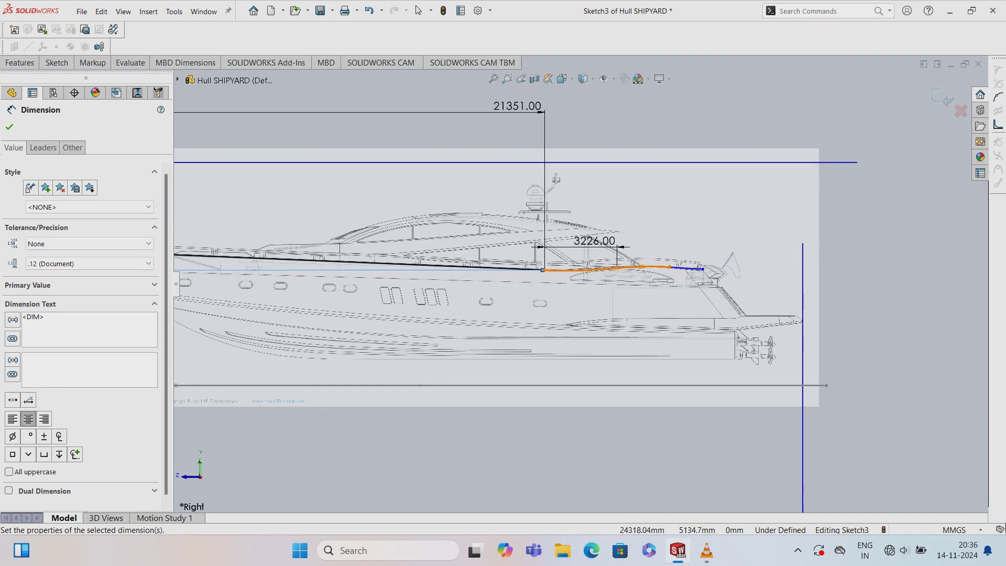
{"action": "left_click", "coordinate": [617, 267]}
{"action": "scroll", "coordinate": [617, 255], "scroll_direction": "up", "scroll_amount": 2}
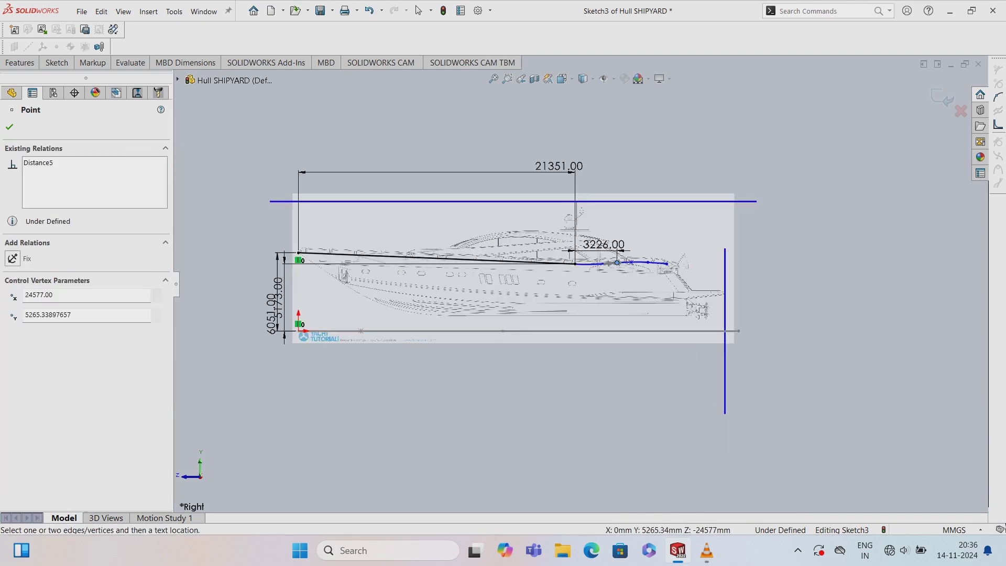
- Dimension two spline points vertically from the origin at 5307 and 5098
{"action": "left_click", "coordinate": [299, 330]}
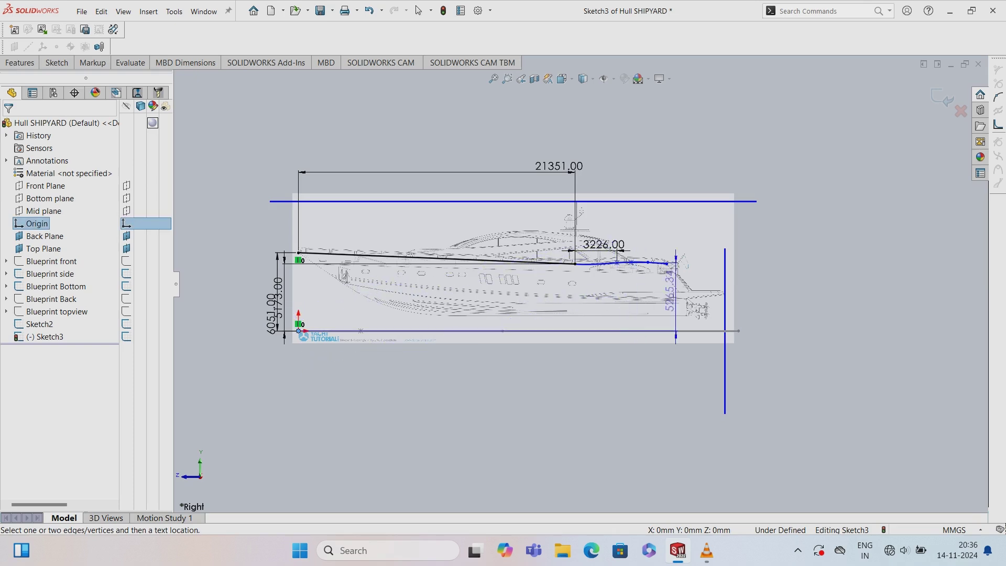
{"action": "left_click", "coordinate": [673, 293]}
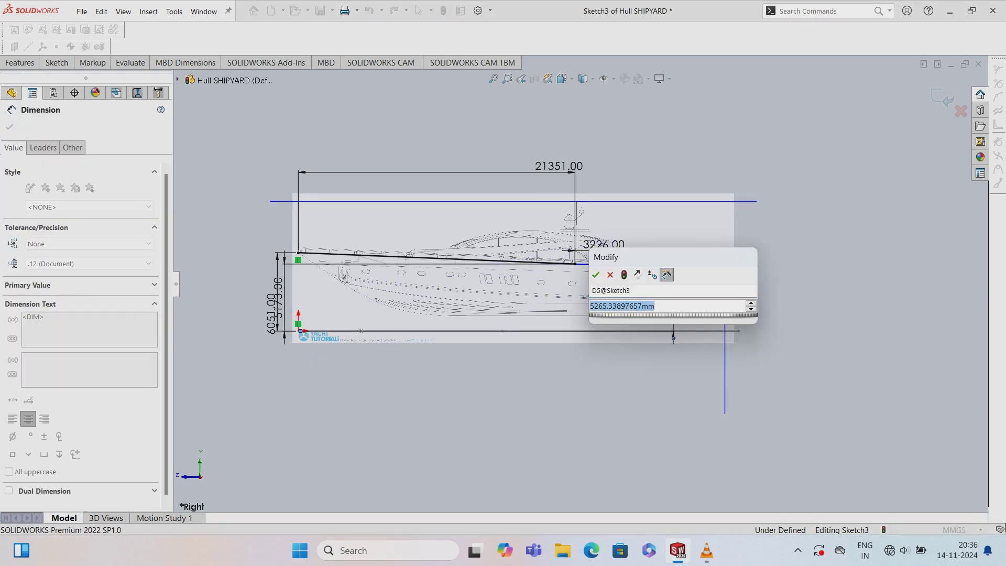
{"action": "type", "text": "530"}
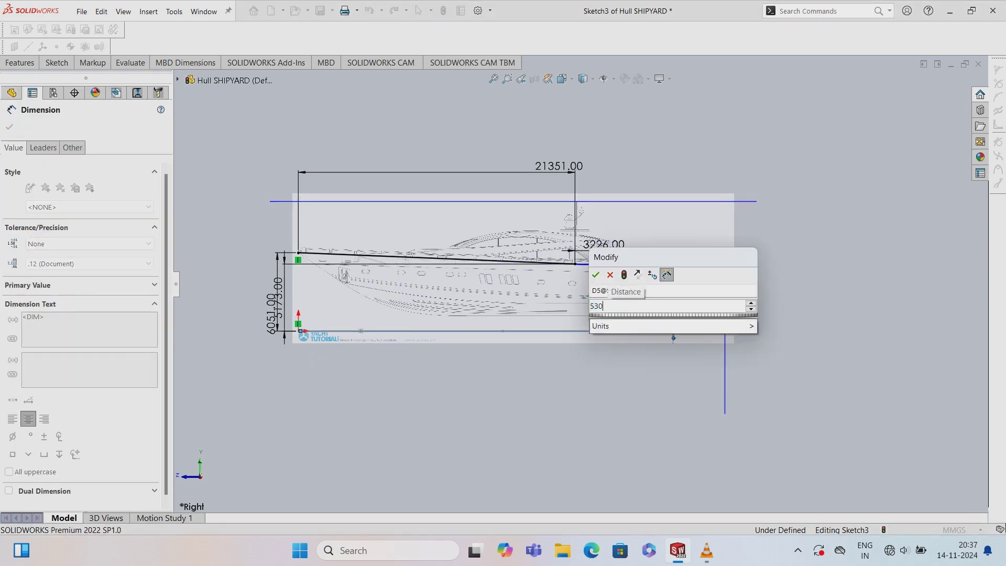
{"action": "type", "text": "7"}
{"action": "key", "text": "Return"}
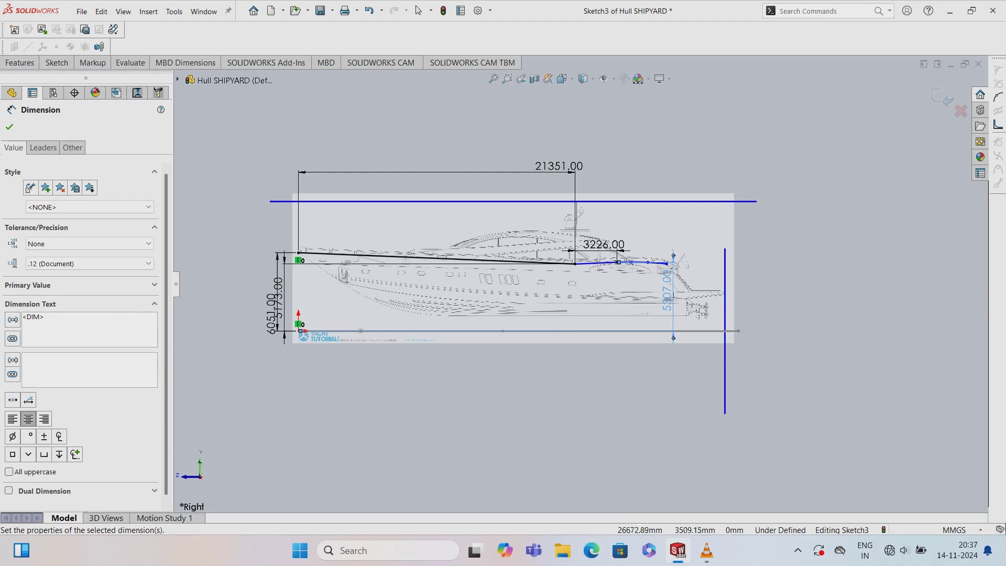
{"action": "left_click", "coordinate": [631, 262]}
{"action": "left_click", "coordinate": [300, 332]}
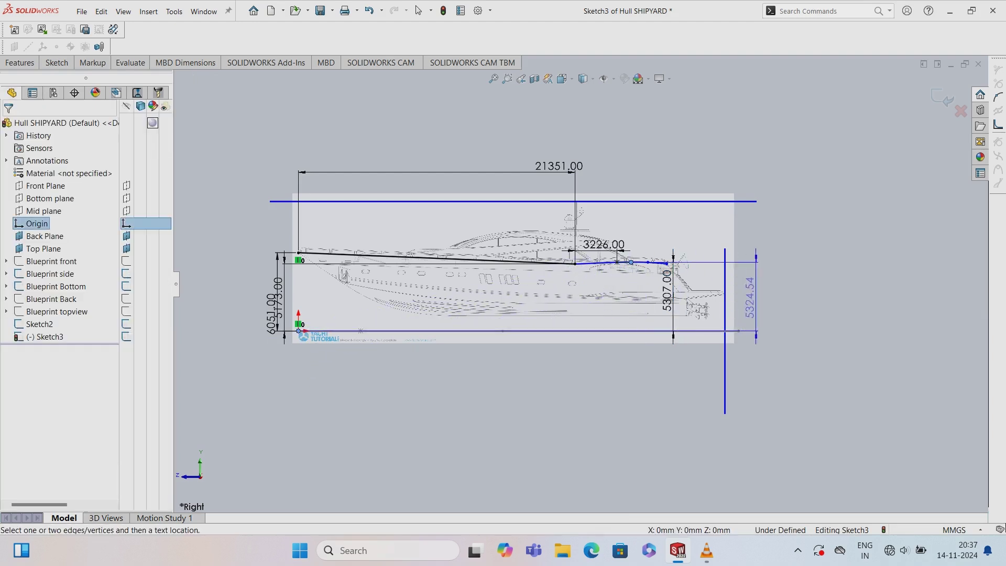
{"action": "left_click", "coordinate": [760, 298]}
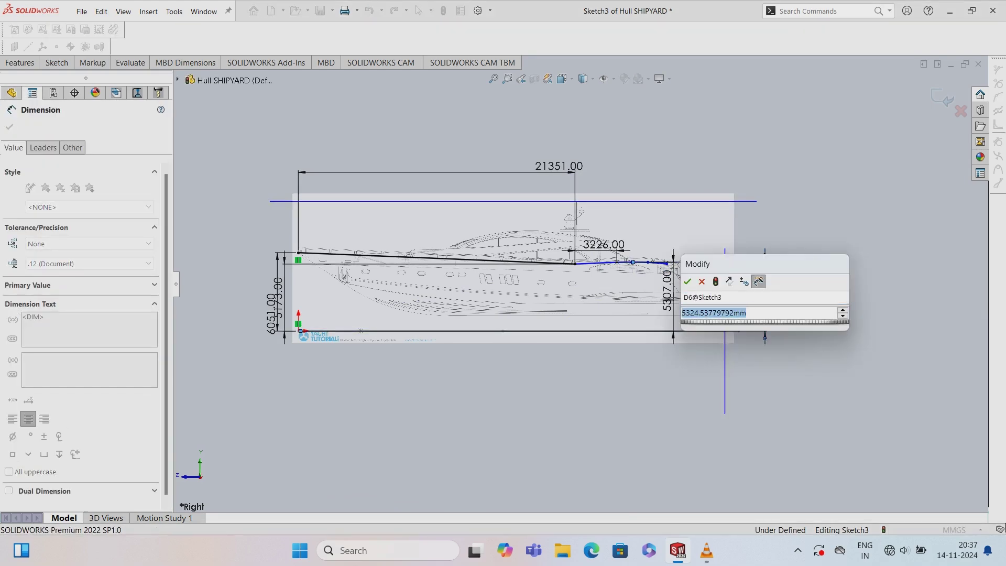
{"action": "key", "text": "BackSpace"}
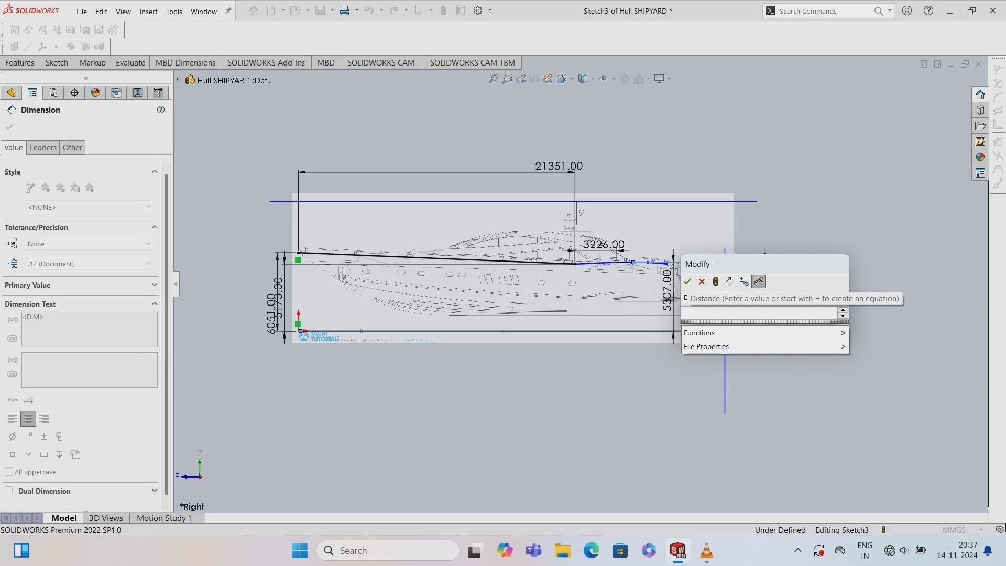
{"action": "type", "text": "5098"}
{"action": "key", "text": "Return"}
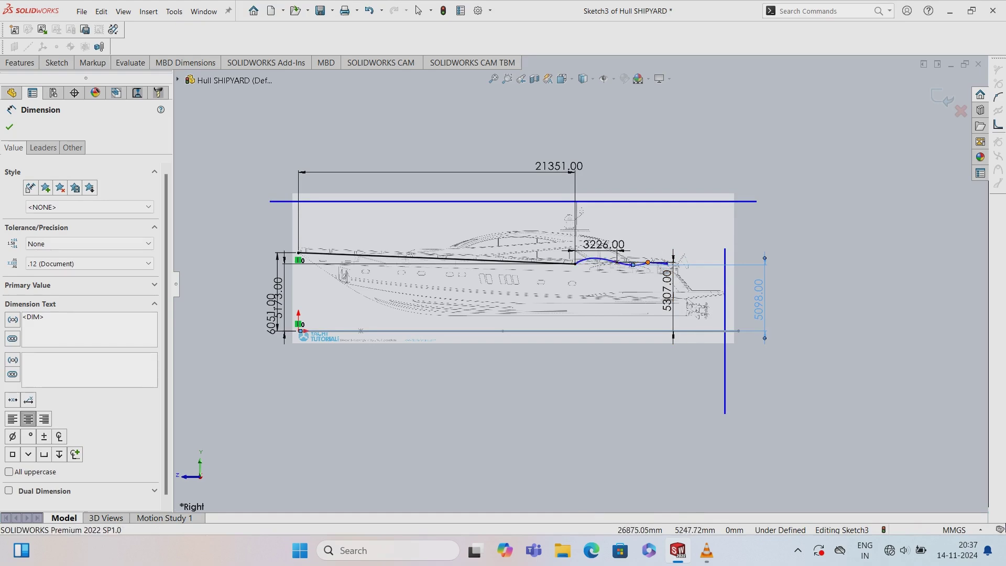
{"action": "left_click", "coordinate": [633, 265]}
{"action": "left_click", "coordinate": [298, 330]}
- Cancel the unwanted dimension preview and bring back the Sketch tools
{"action": "key", "text": "Escape"}
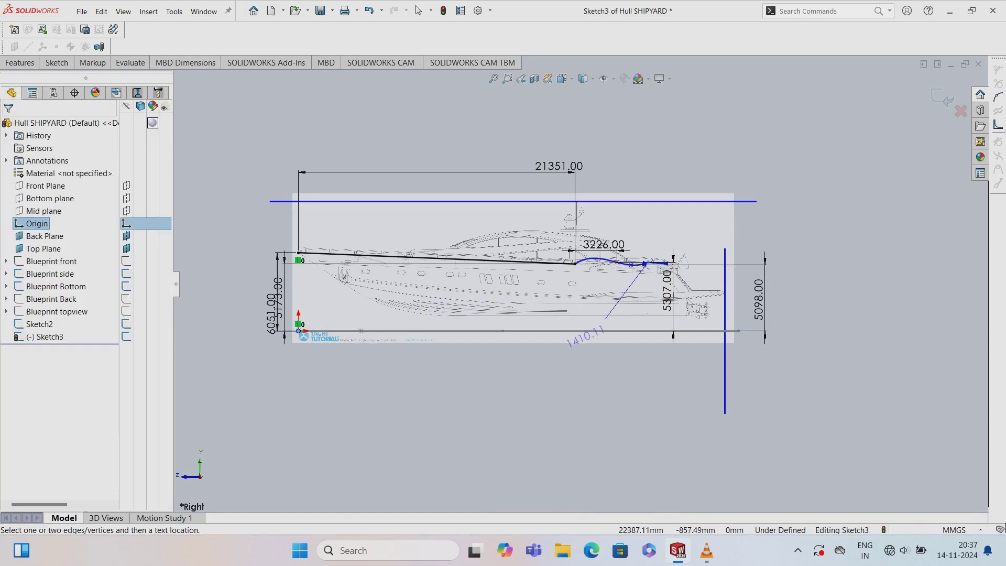
{"action": "scroll", "coordinate": [644, 265], "scroll_direction": "down", "scroll_amount": 3}
{"action": "scroll", "coordinate": [638, 288], "scroll_direction": "down", "scroll_amount": 2}
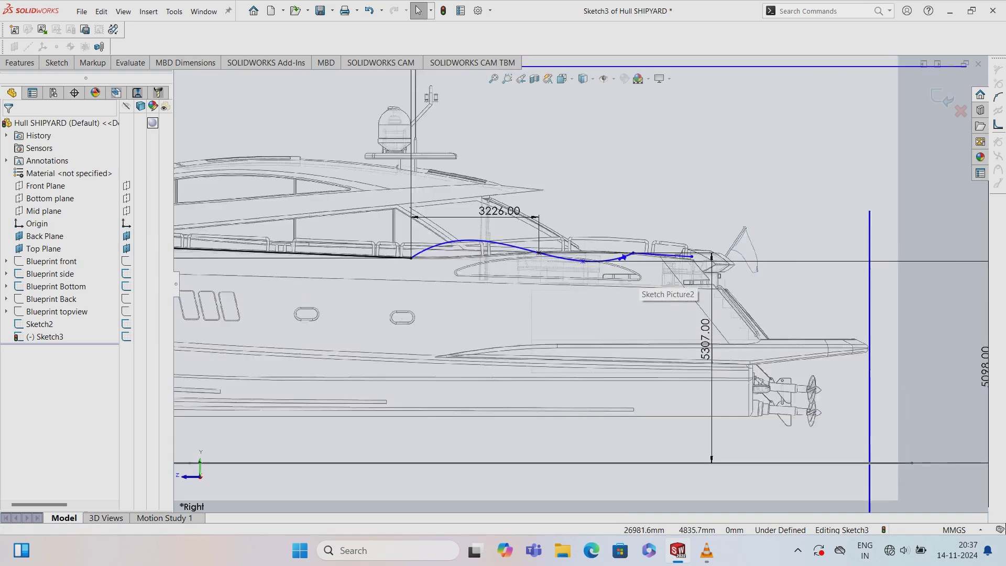
{"action": "scroll", "coordinate": [638, 287], "scroll_direction": "up", "scroll_amount": 4}
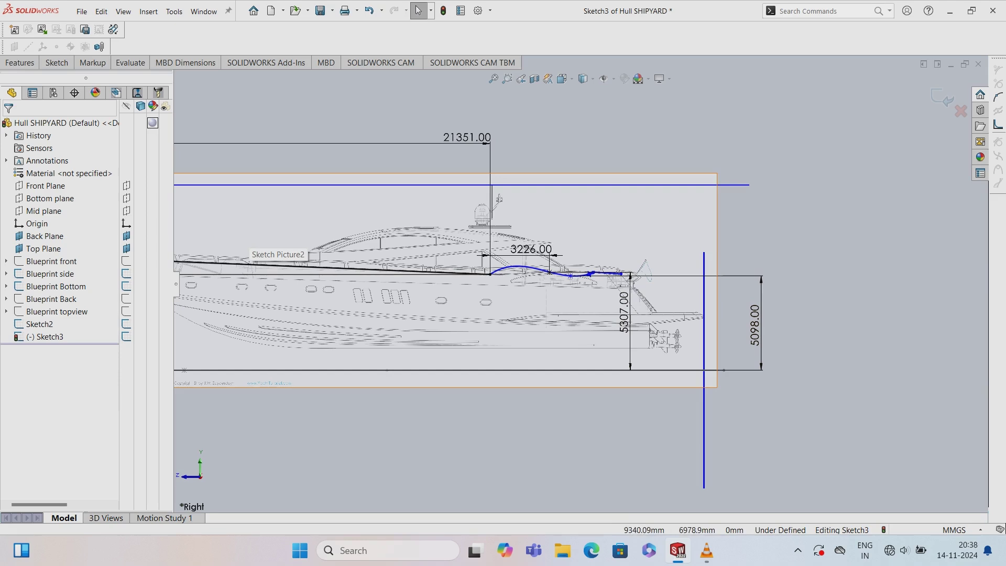
{"action": "left_click", "coordinate": [57, 63]}
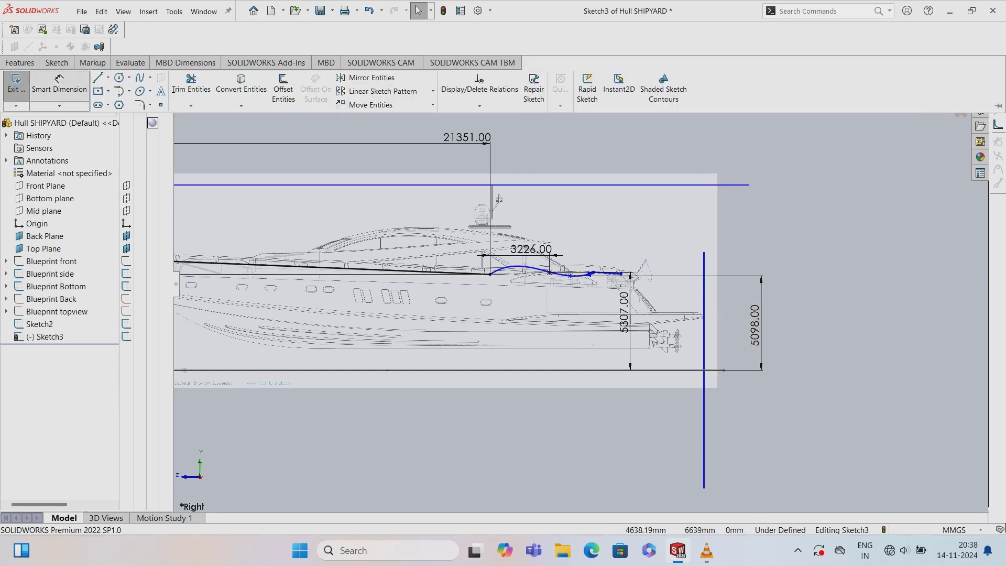
{"action": "scroll", "coordinate": [602, 268], "scroll_direction": "down", "scroll_amount": 2}
{"action": "scroll", "coordinate": [603, 268], "scroll_direction": "down", "scroll_amount": 3}
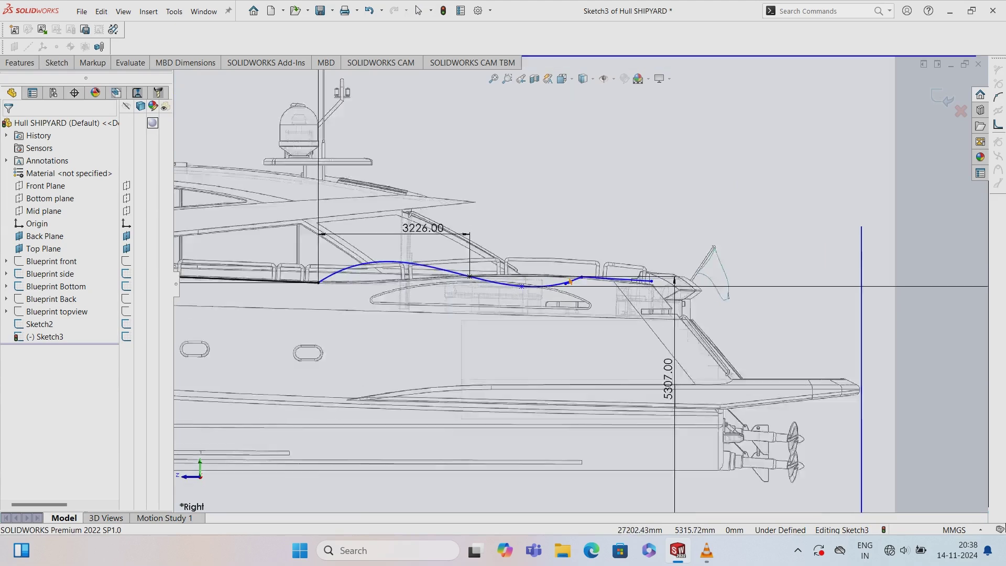
{"action": "scroll", "coordinate": [598, 274], "scroll_direction": "down", "scroll_amount": 3}
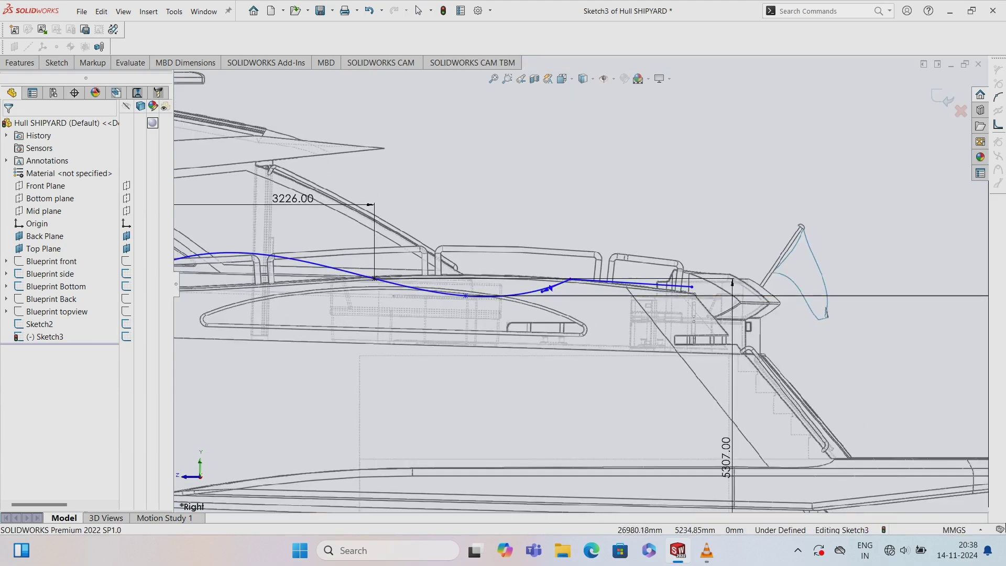
- Dimension a stern spline control vertex 4797 above the origin, replacing 5300.86
{"action": "left_click", "coordinate": [570, 279]}
{"action": "scroll", "coordinate": [574, 281], "scroll_direction": "up", "scroll_amount": 2}
{"action": "scroll", "coordinate": [577, 283], "scroll_direction": "up", "scroll_amount": 2}
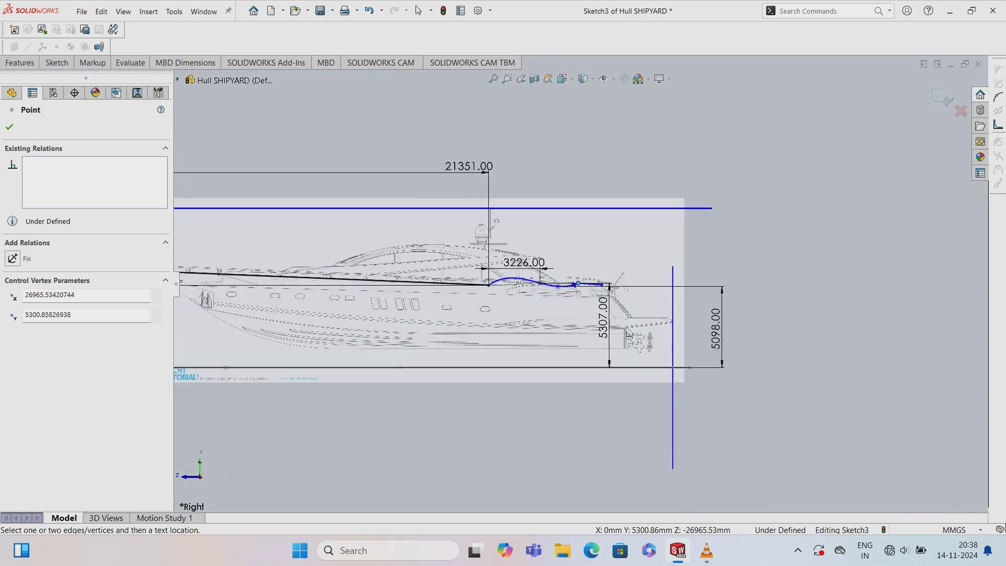
{"action": "left_click", "coordinate": [220, 352]}
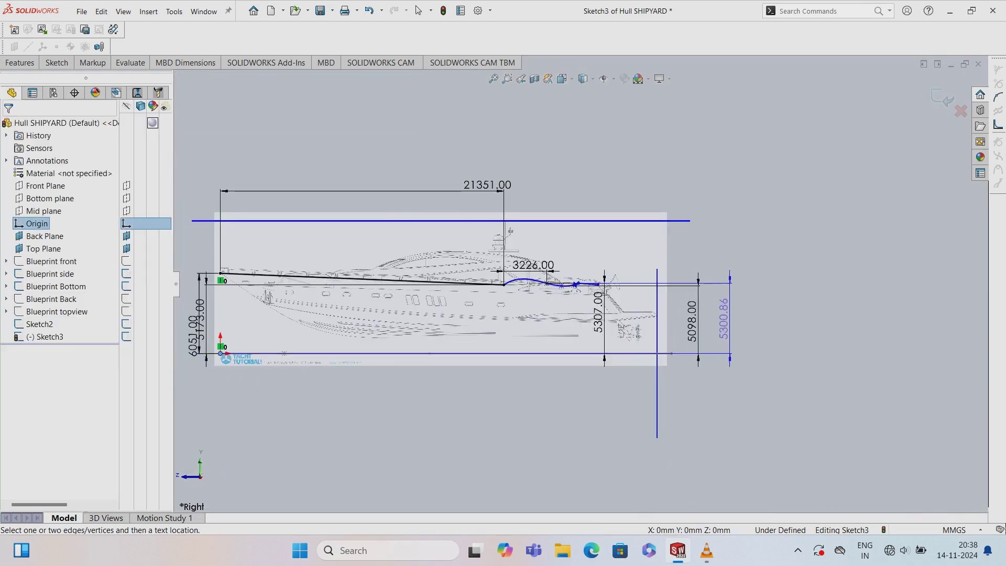
{"action": "left_click", "coordinate": [726, 320]}
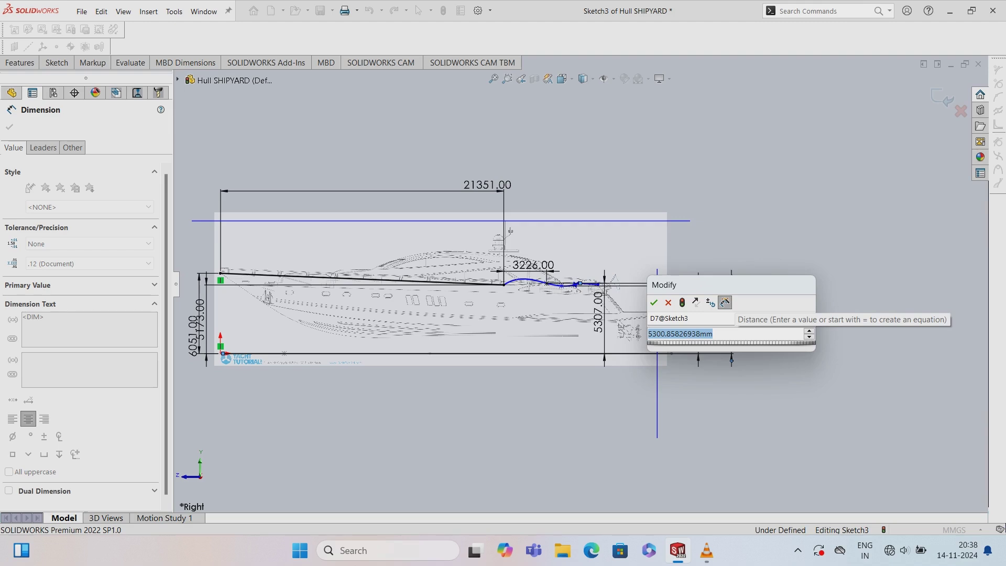
{"action": "type", "text": "4797"}
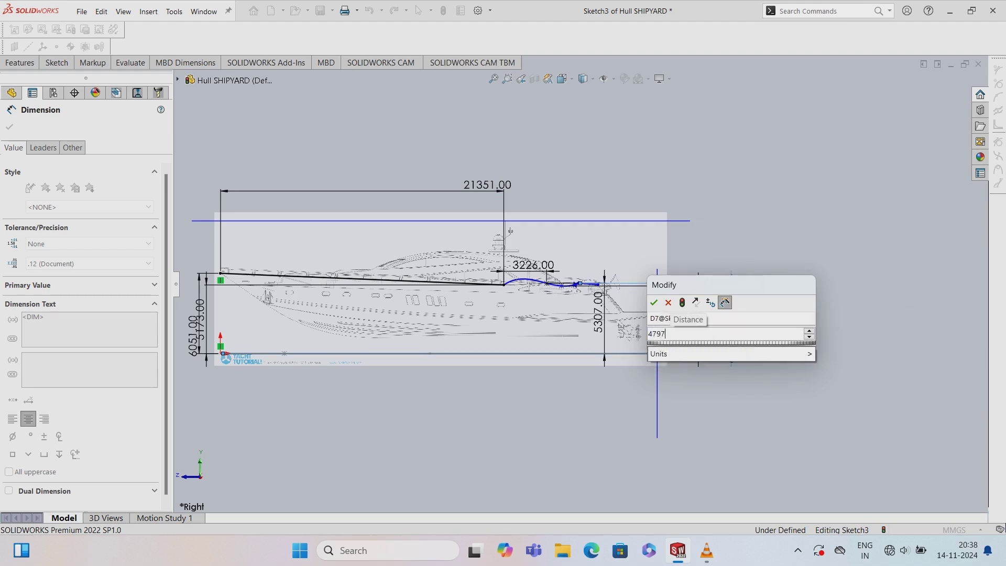
{"action": "key", "text": "Return"}
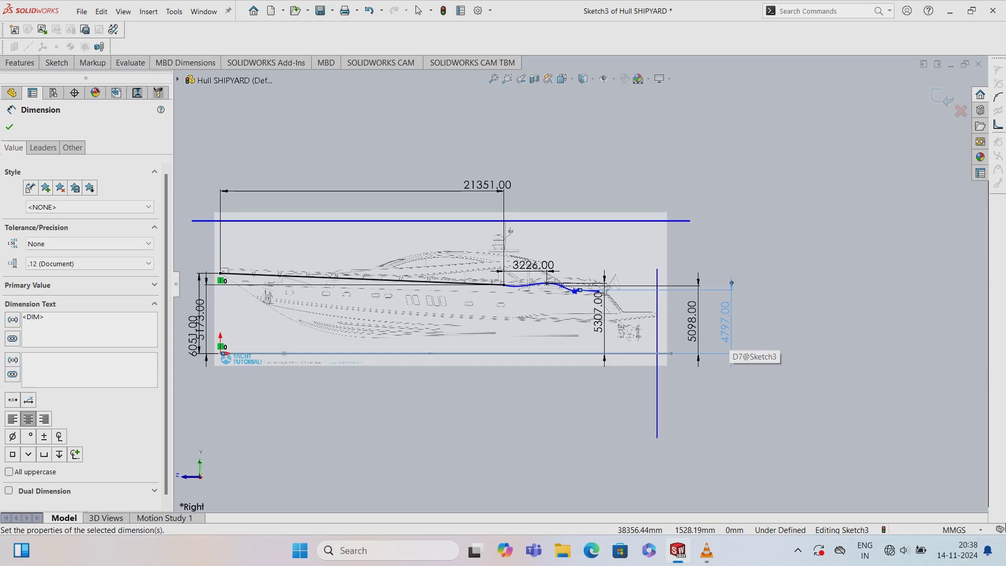
{"action": "scroll", "coordinate": [608, 291], "scroll_direction": "down", "scroll_amount": 3}
{"action": "scroll", "coordinate": [608, 291], "scroll_direction": "down", "scroll_amount": 3}
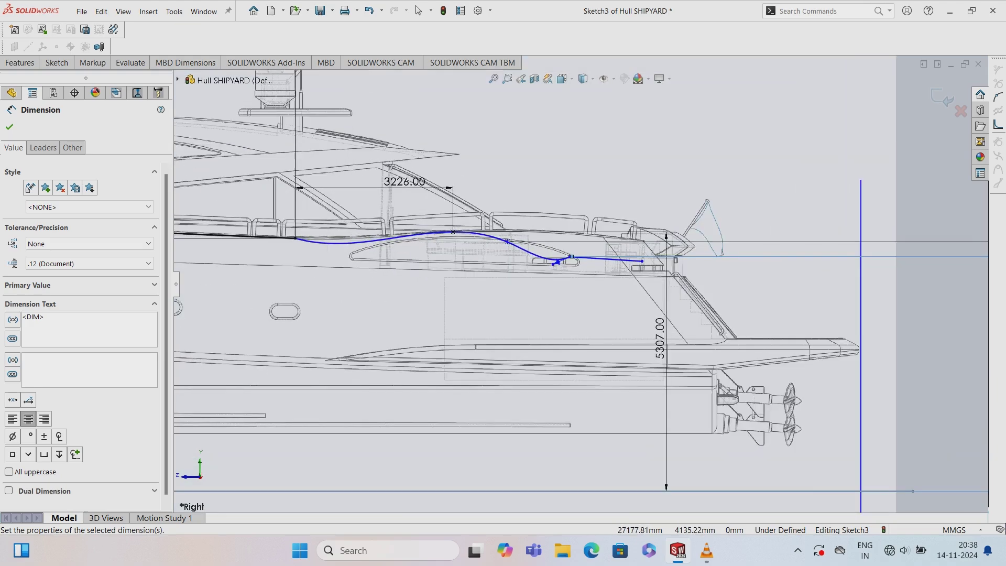
- Add a trial 5627.11 horizontal dimension to the spline end point, then undo it
{"action": "left_click", "coordinate": [570, 257]}
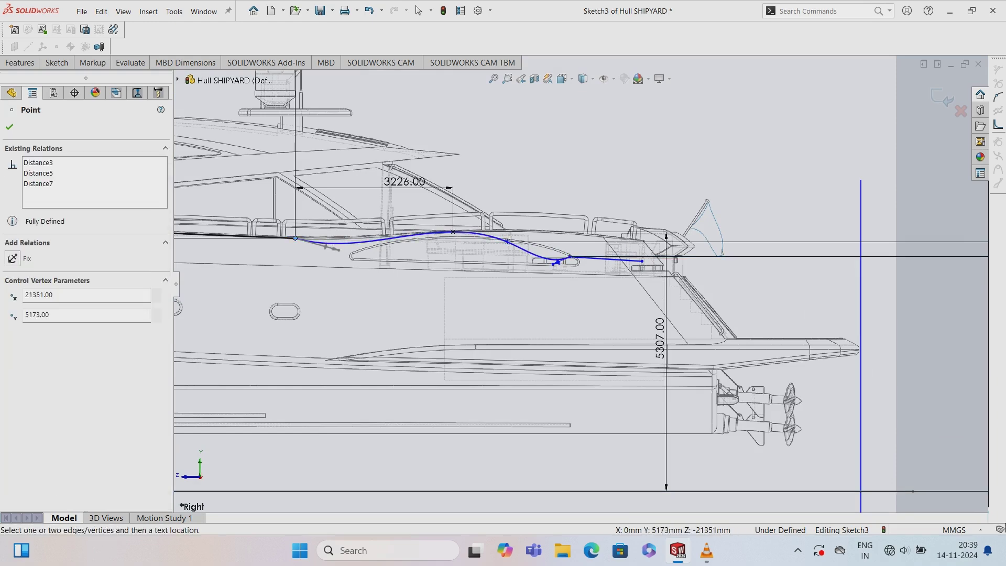
{"action": "left_click", "coordinate": [574, 151]}
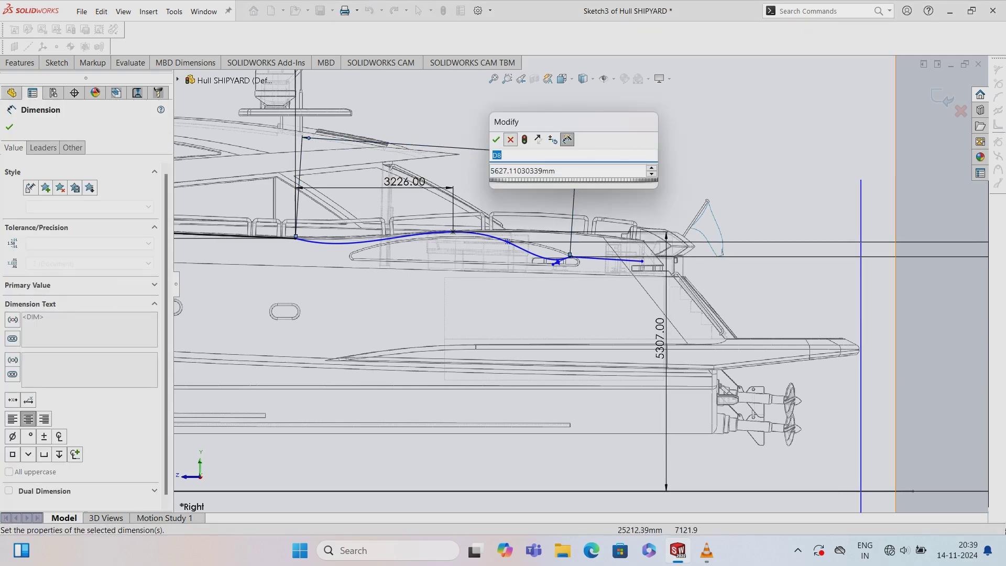
{"action": "left_click", "coordinate": [510, 139]}
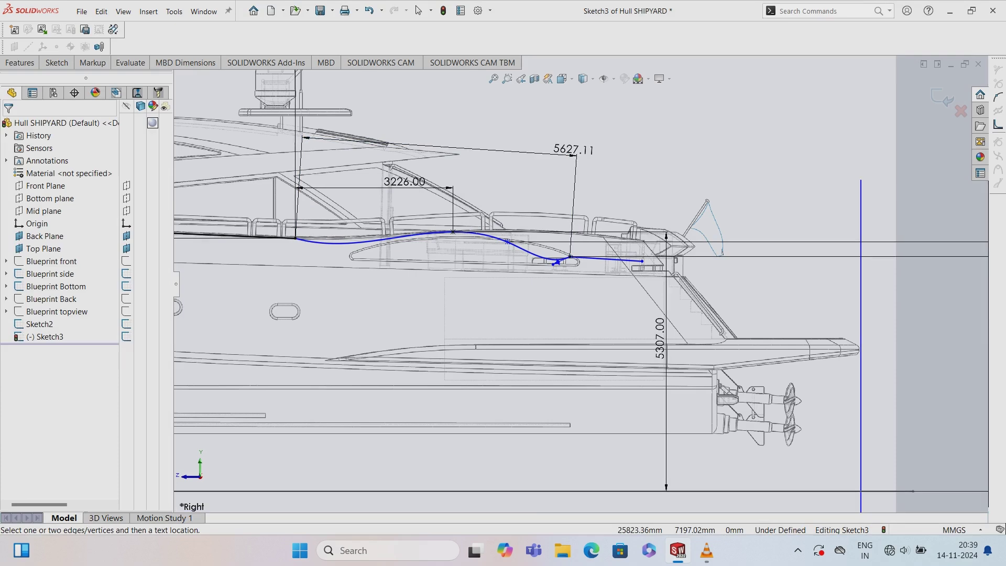
{"action": "key", "text": "Escape"}
{"action": "key", "text": "ctrl+z"}
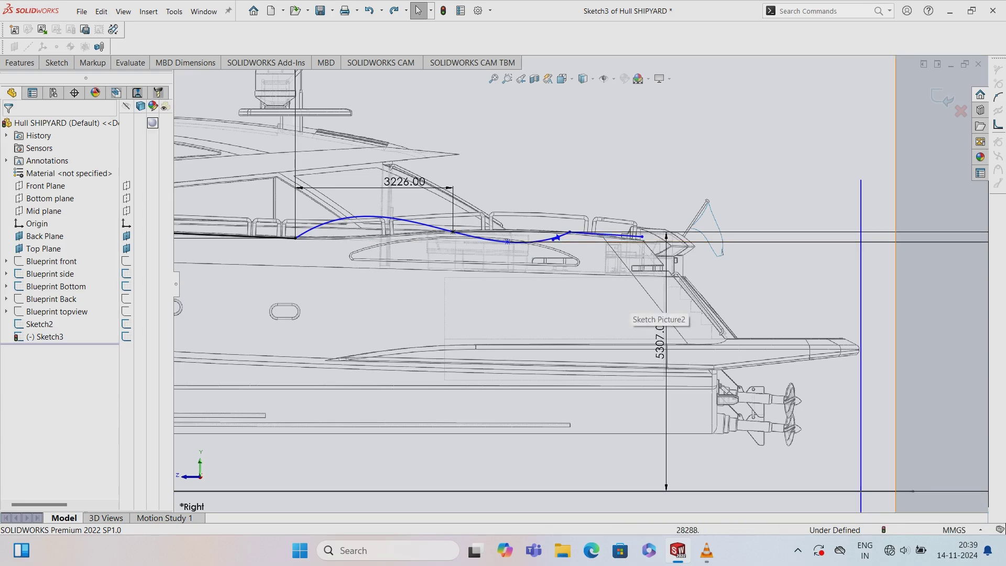
- Re-enter 4797 as the spline end point's height dimension
{"action": "scroll", "coordinate": [579, 282], "scroll_direction": "up", "scroll_amount": 2}
{"action": "scroll", "coordinate": [577, 286], "scroll_direction": "up", "scroll_amount": 2}
{"action": "double_click", "coordinate": [893, 330]}
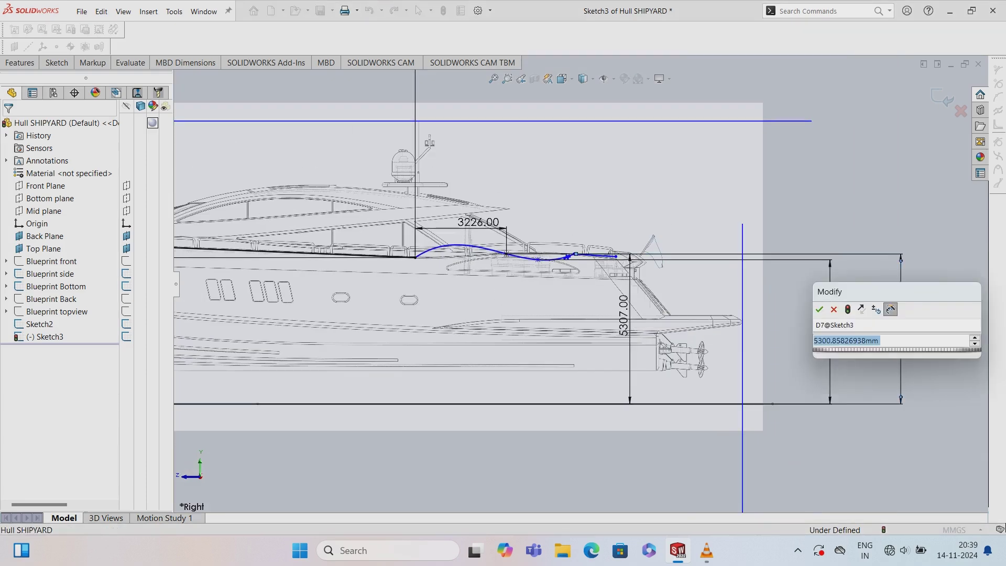
{"action": "type", "text": "4797"}
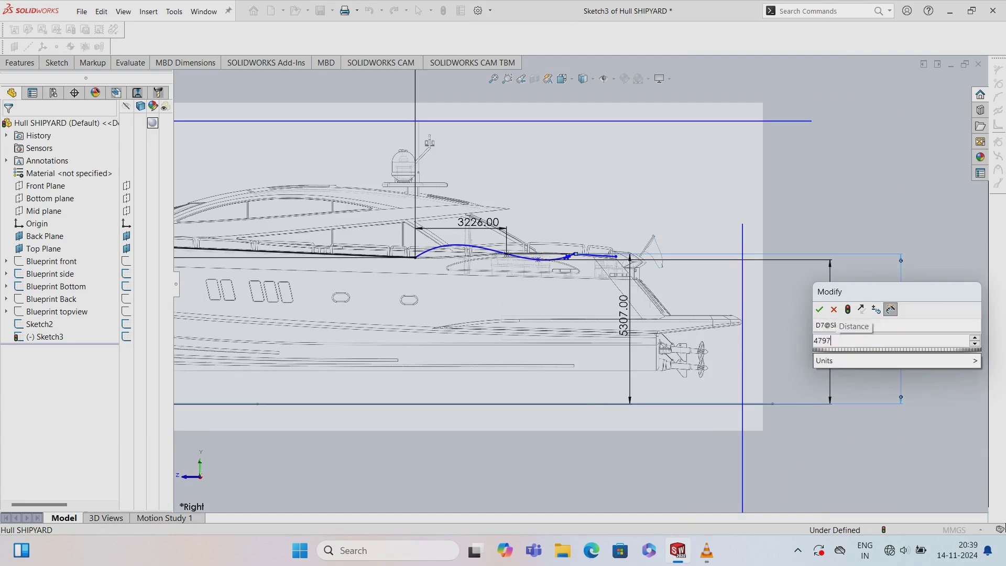
{"action": "key", "text": "Return"}
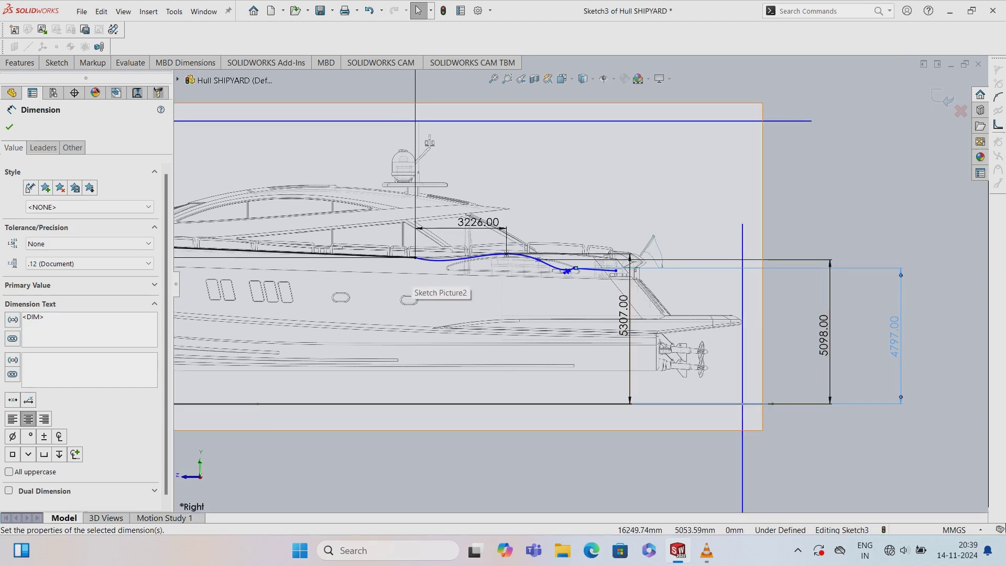
{"action": "left_click", "coordinate": [15, 84]}
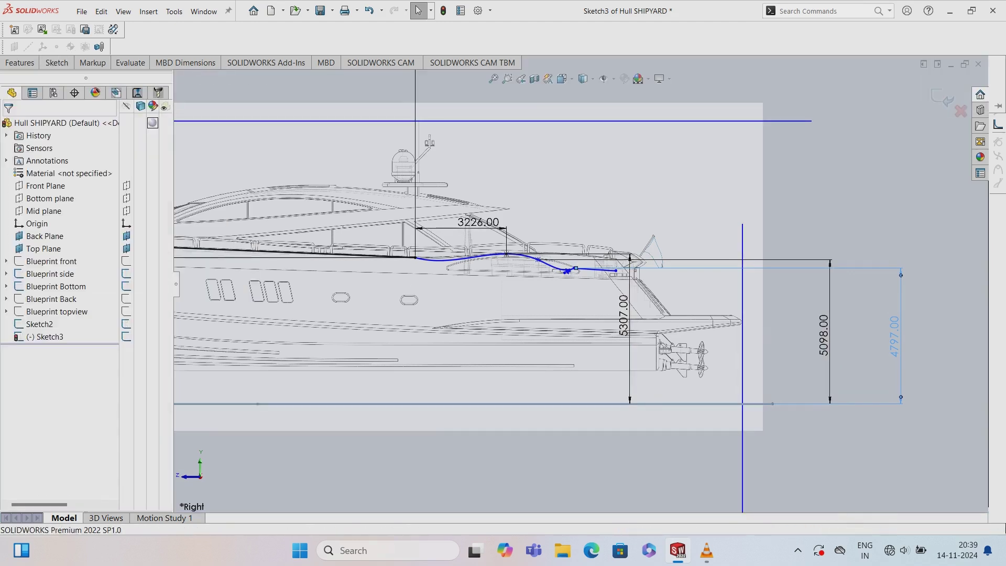
{"action": "left_click", "coordinate": [417, 258]}
- Add a 9134 horizontal distance to the spline, then delete it as conflicting
{"action": "left_click", "coordinate": [574, 269]}
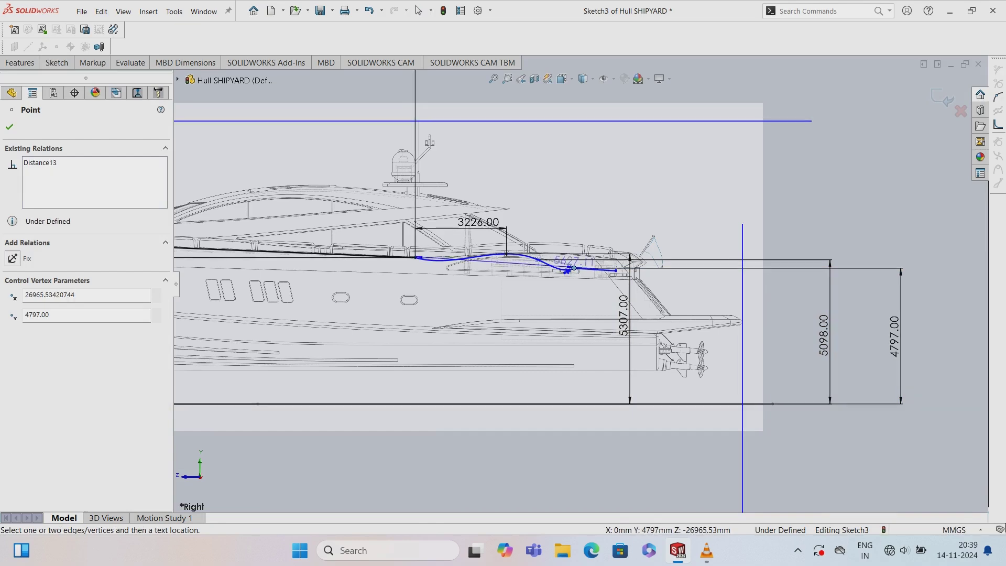
{"action": "left_click", "coordinate": [565, 178]}
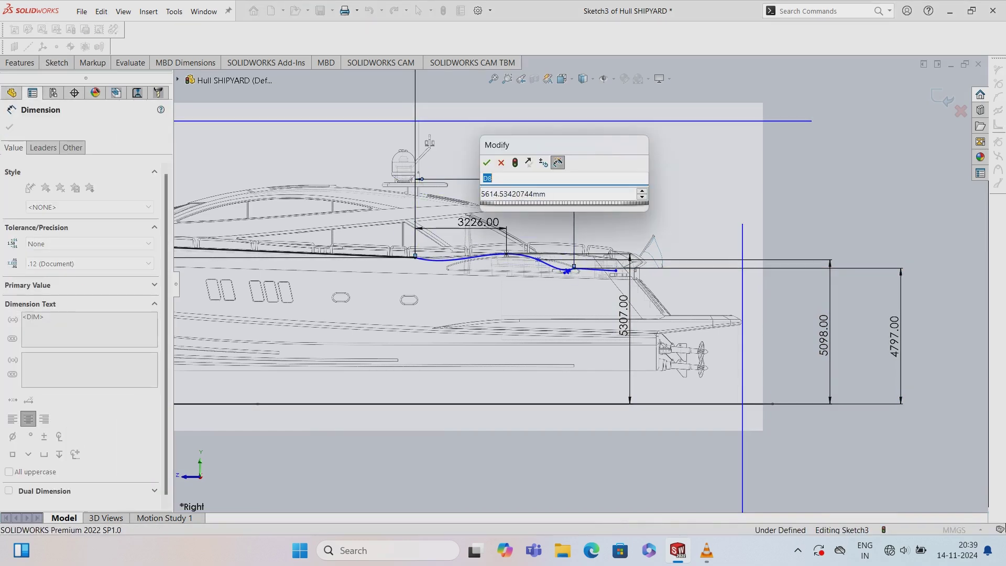
{"action": "key", "text": "Tab"}
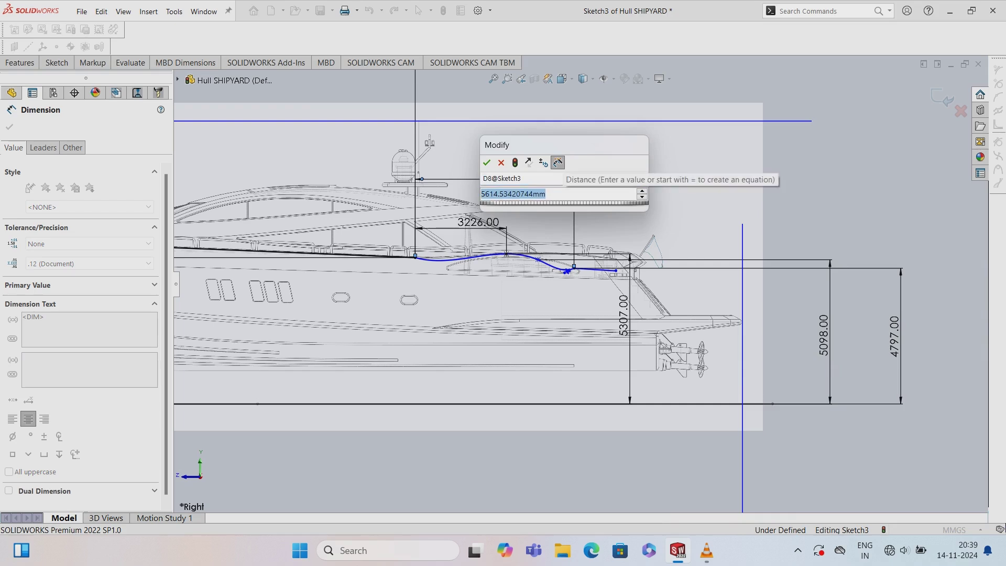
{"action": "type", "text": "="}
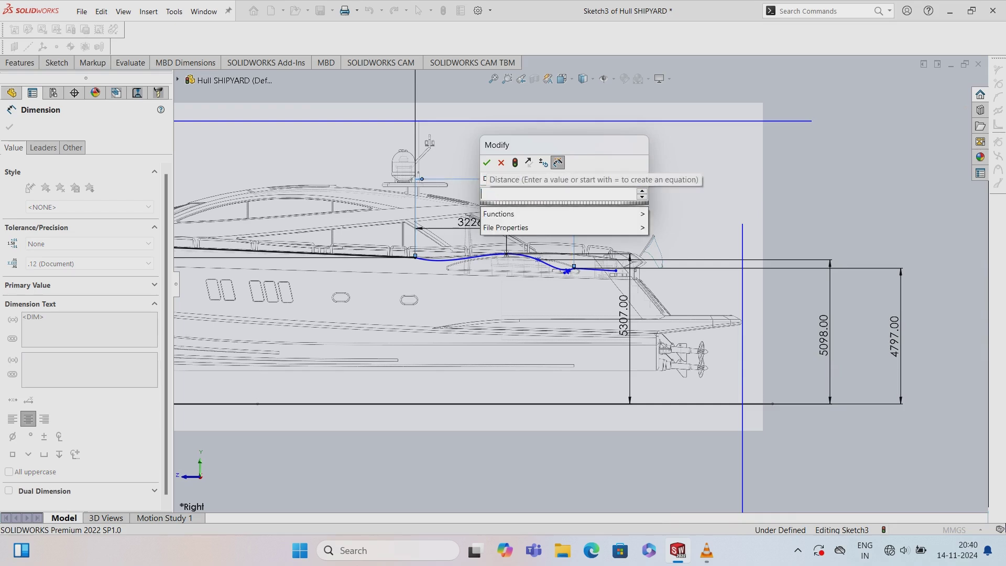
{"action": "type", "text": "9"}
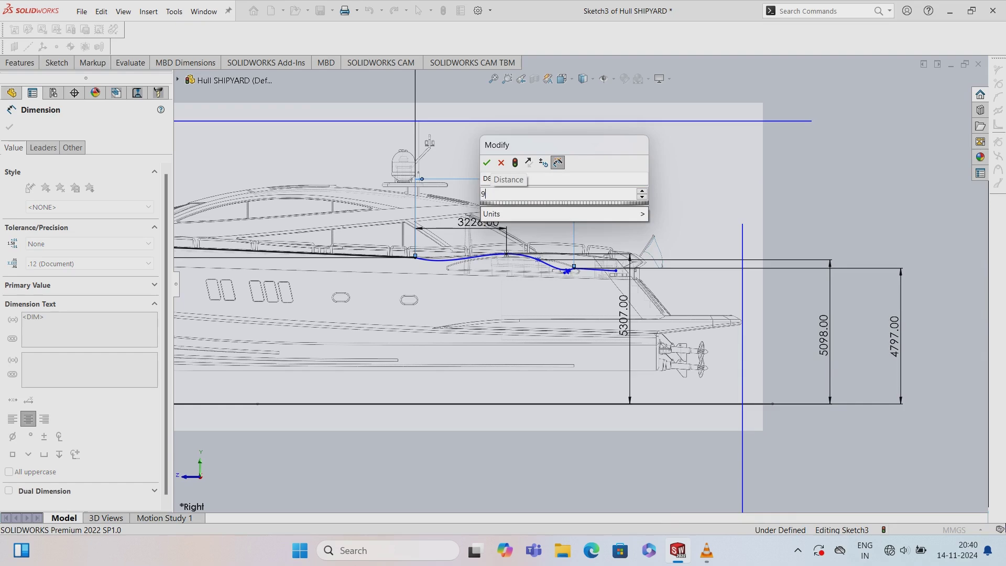
{"action": "type", "text": "1"}
{"action": "type", "text": "4"}
{"action": "key", "text": "Return"}
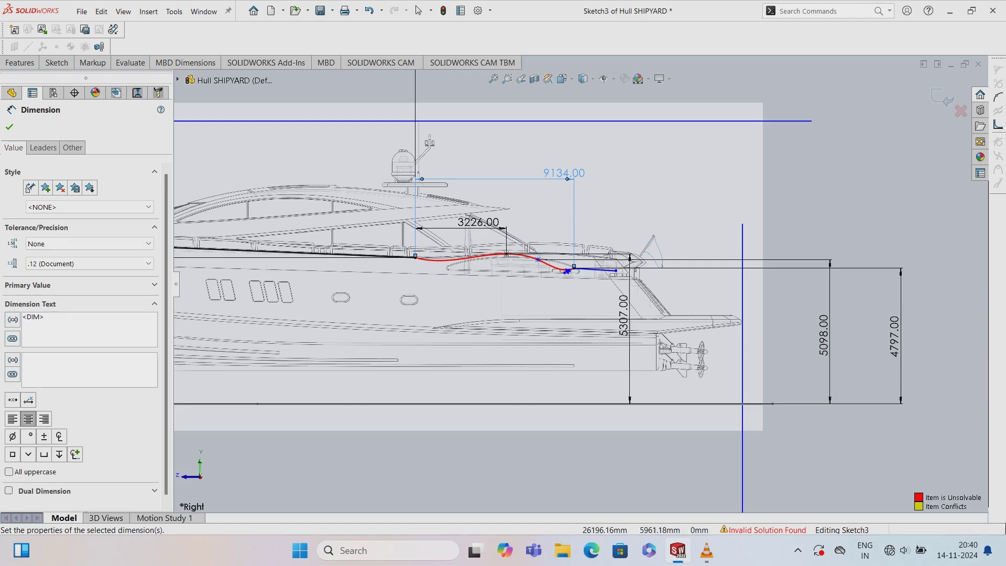
{"action": "left_click", "coordinate": [9, 126]}
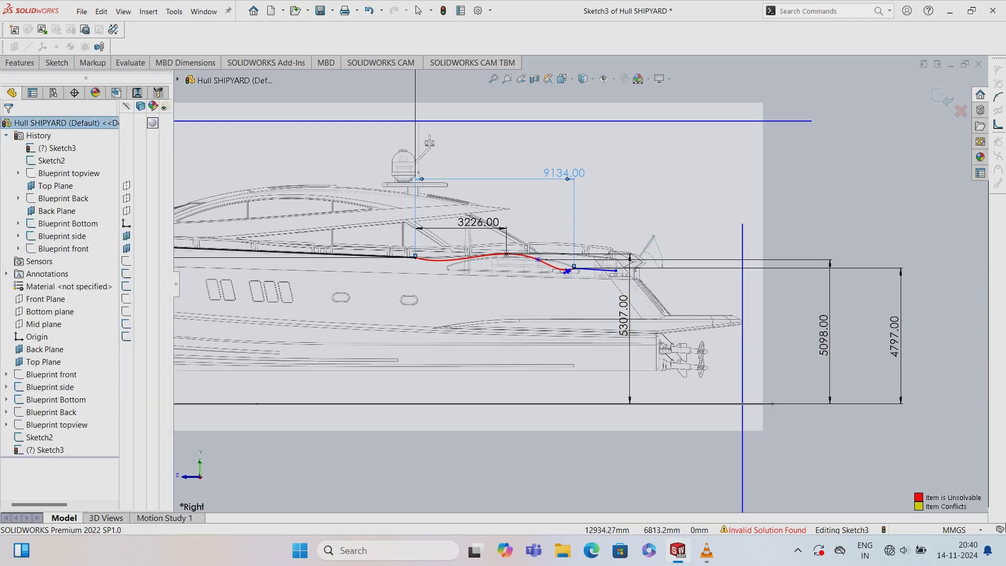
{"action": "double_click", "coordinate": [564, 173]}
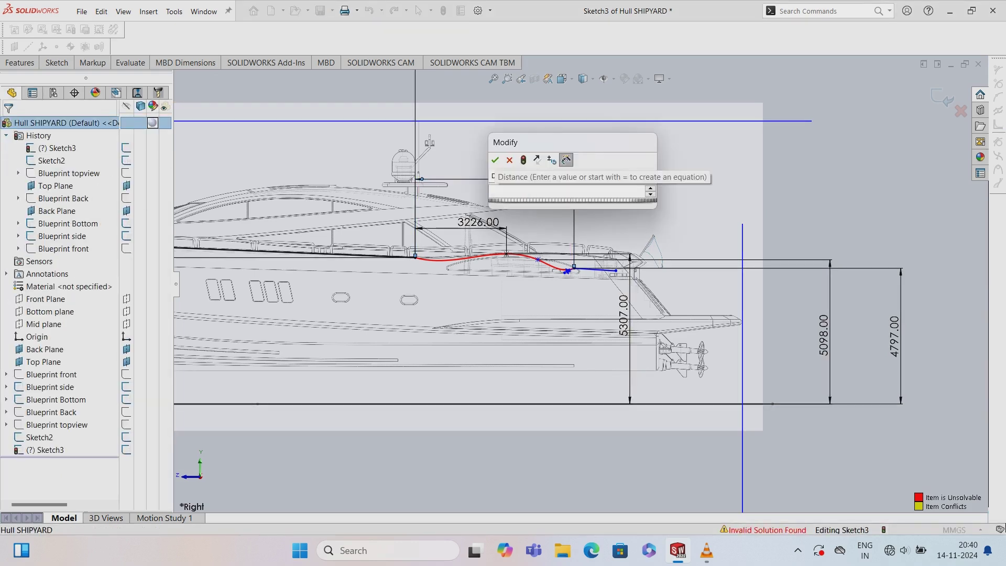
{"action": "key", "text": "BackSpace"}
{"action": "key", "text": "Escape"}
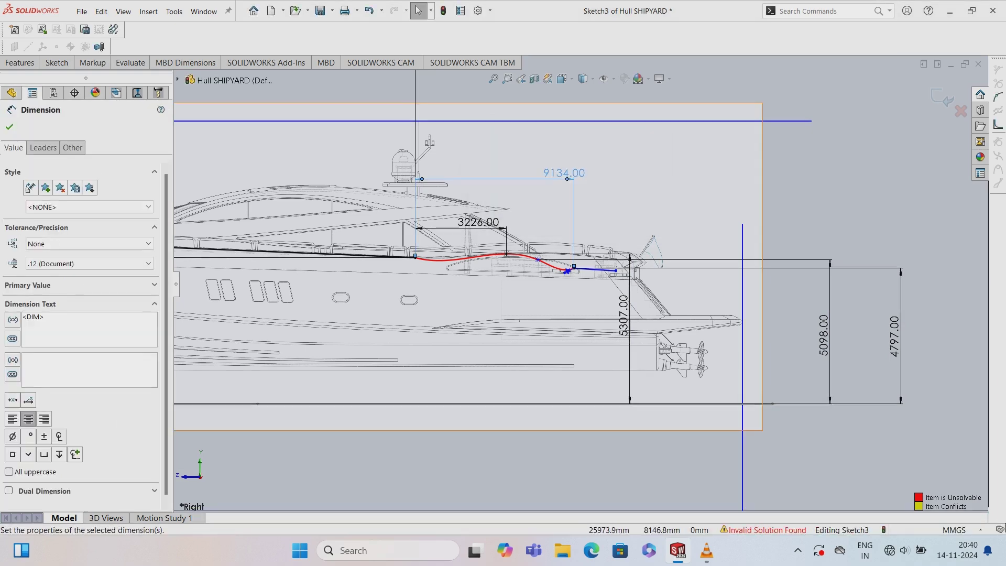
{"action": "key", "text": "Delete"}
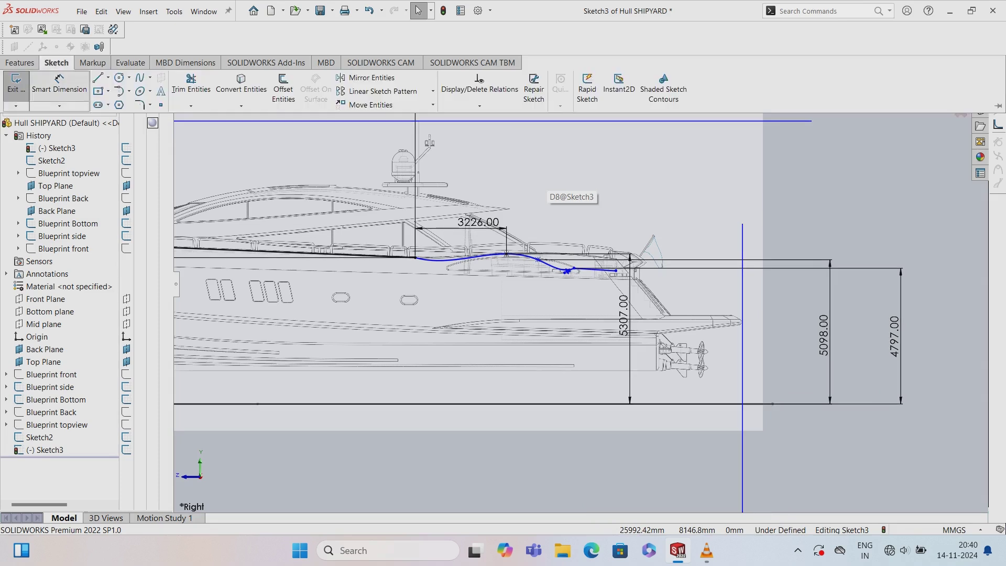
- Dimension the spline's first two points 4335.84 apart, undoing a trial 7130 change
{"action": "left_click", "coordinate": [415, 258]}
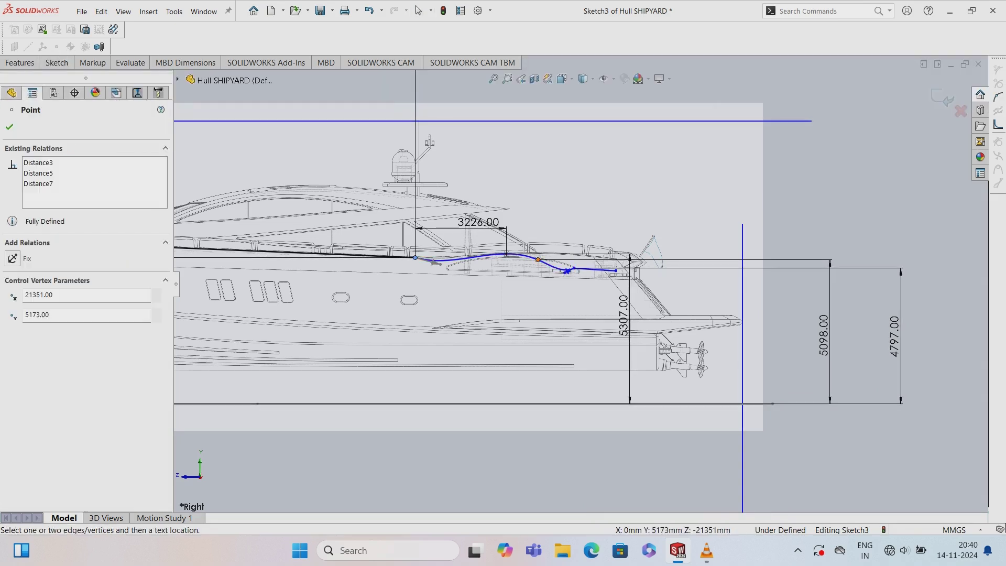
{"action": "left_click", "coordinate": [539, 259]}
{"action": "left_click", "coordinate": [503, 181]}
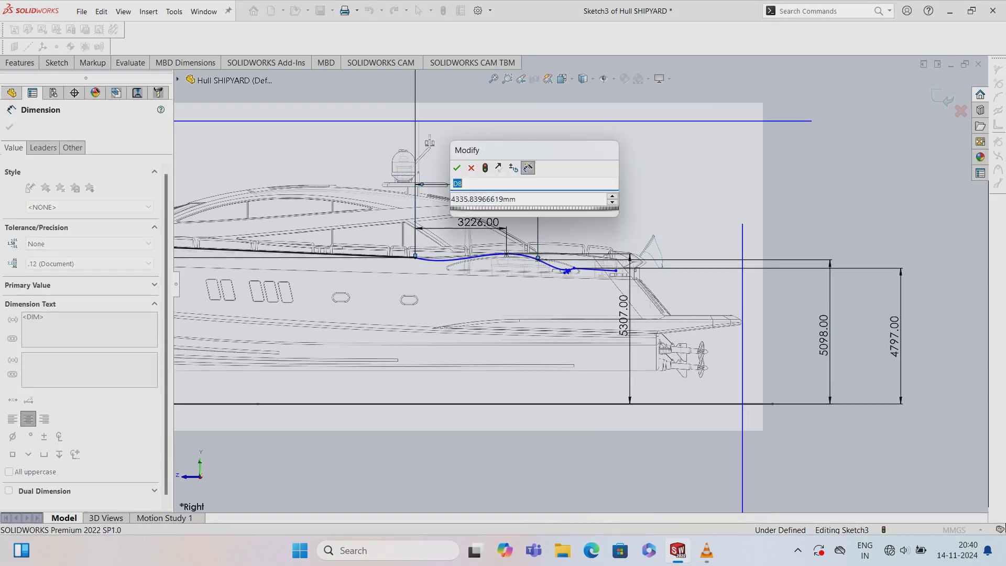
{"action": "key", "text": "Tab"}
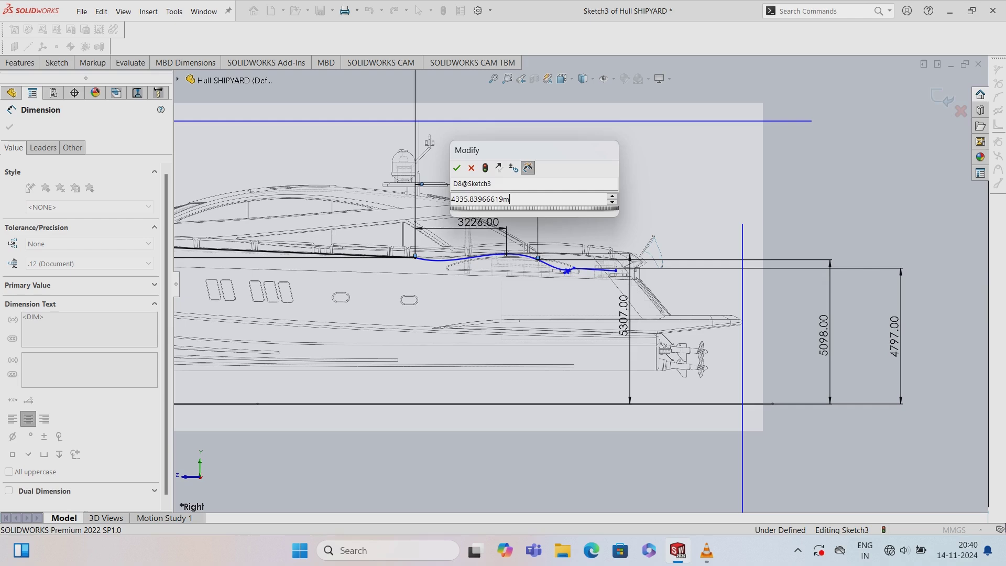
{"action": "key", "text": "ctrl+a"}
{"action": "key", "text": "BackSpace"}
{"action": "type", "text": "71"}
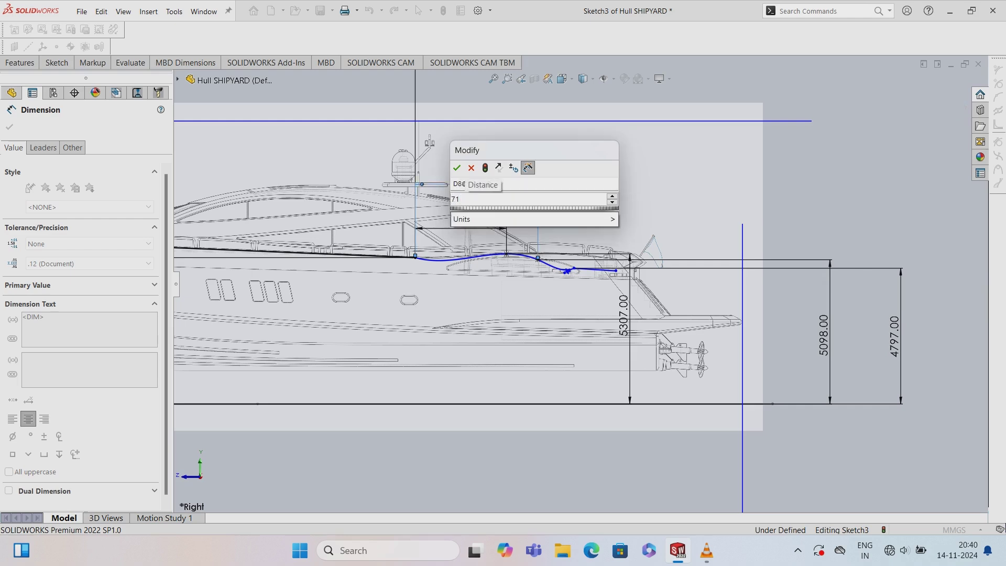
{"action": "type", "text": "30"}
{"action": "key", "text": "Return"}
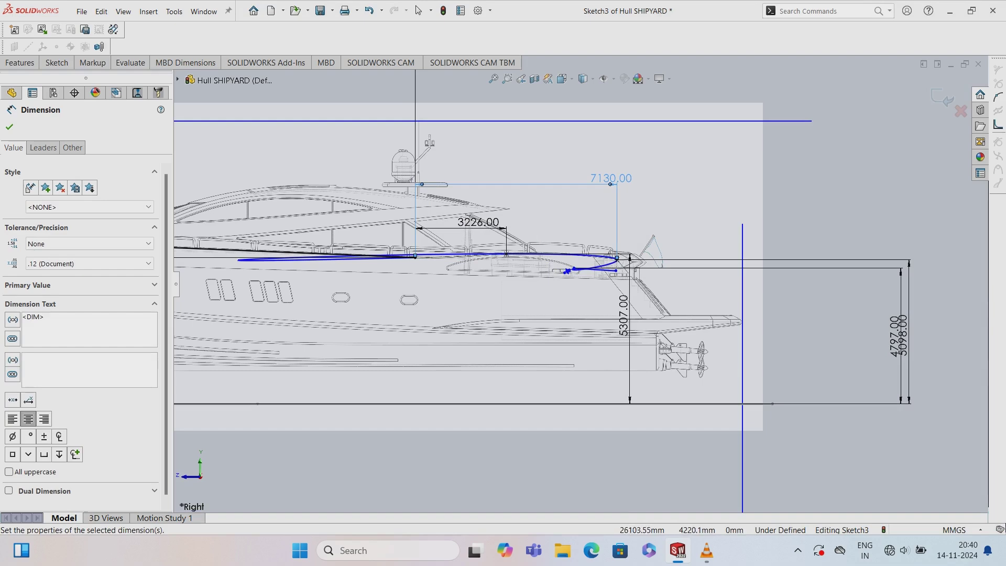
{"action": "key", "text": "Escape"}
{"action": "key", "text": "ctrl+z"}
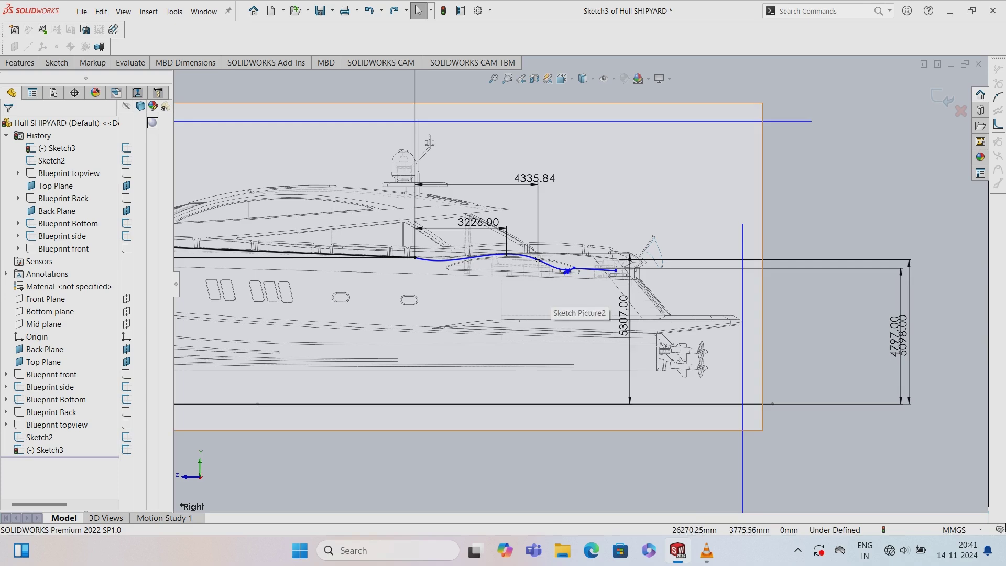
- Flatten the spline's start tangent handle to nearly horizontal
{"action": "left_click", "coordinate": [566, 271]}
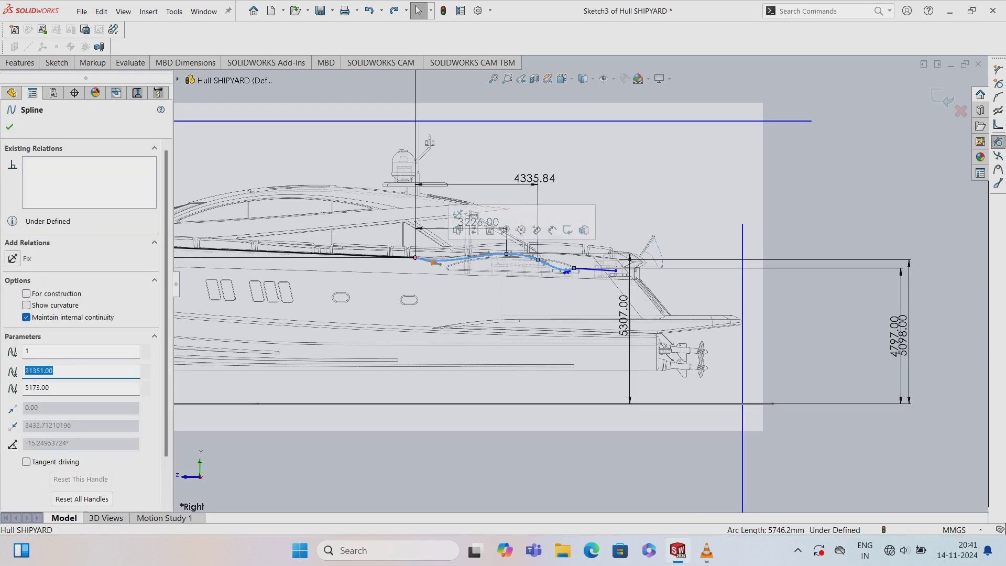
{"action": "left_click_drag", "start_coordinate": [435, 262], "coordinate": [435, 258]}
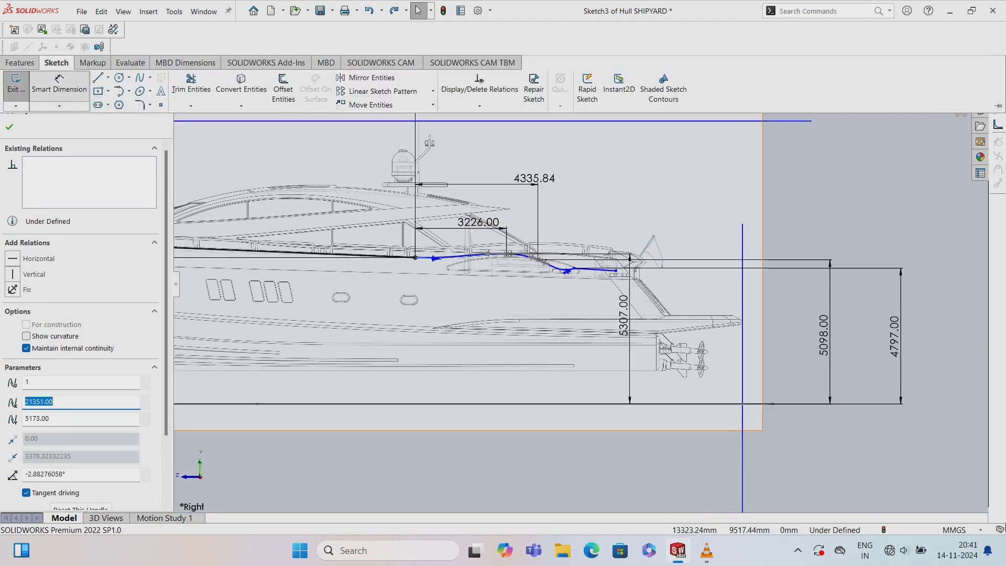
{"action": "key", "text": "Escape"}
- Dimension the spline end point horizontally and set the next point's distance to 7130
{"action": "left_click", "coordinate": [574, 268]}
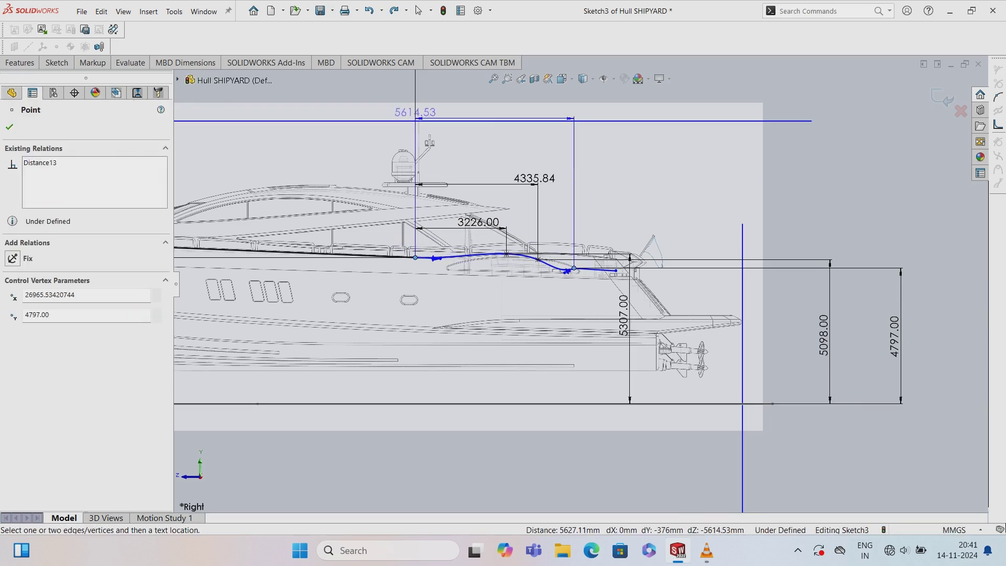
{"action": "left_click", "coordinate": [522, 113]}
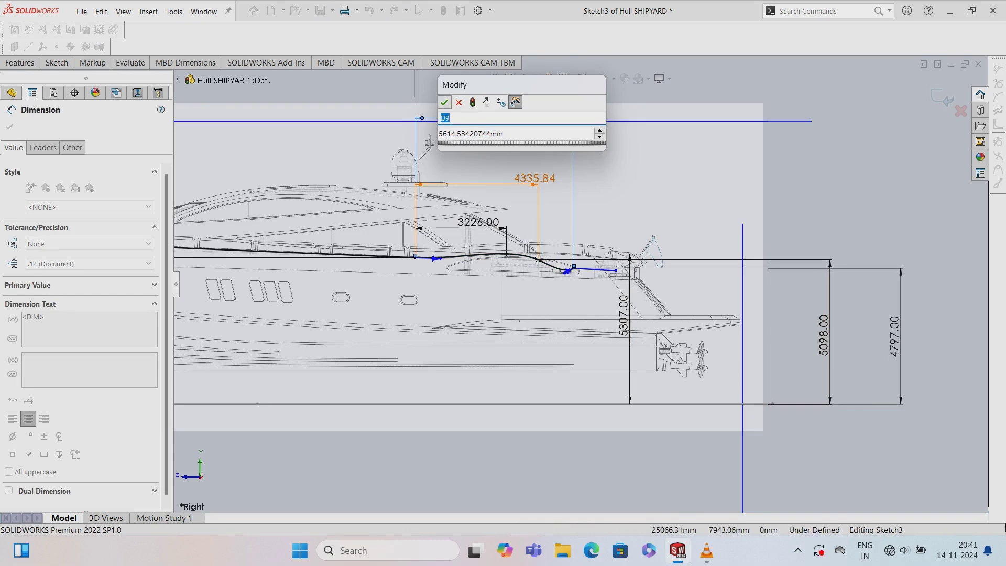
{"action": "key", "text": "Return"}
{"action": "left_click", "coordinate": [537, 183]}
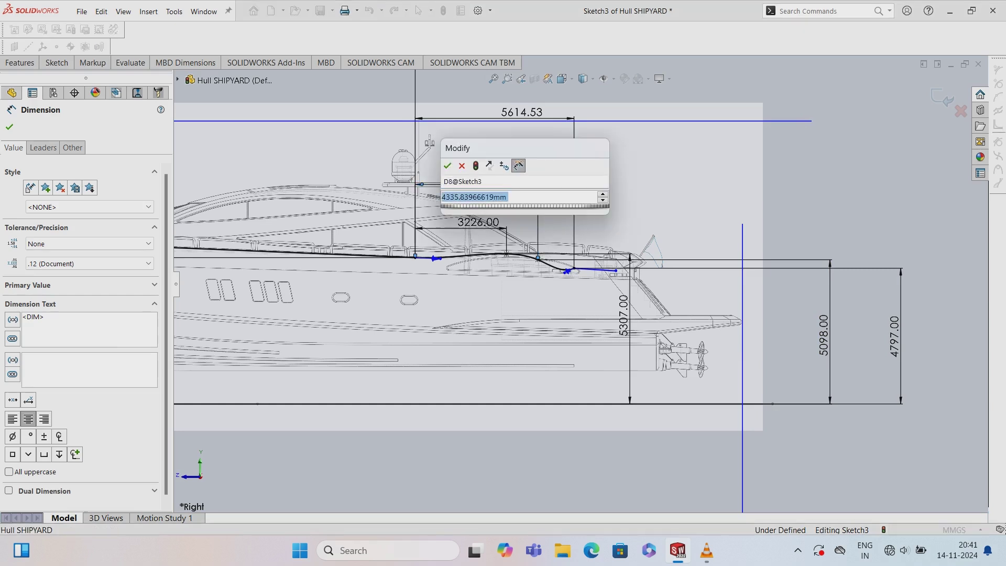
{"action": "type", "text": "7130"}
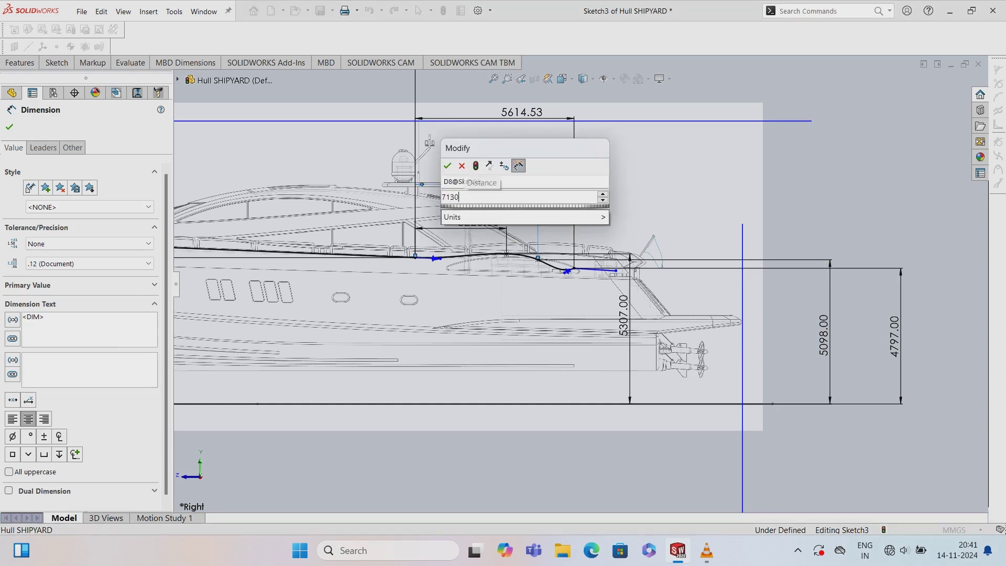
{"action": "key", "text": "Return"}
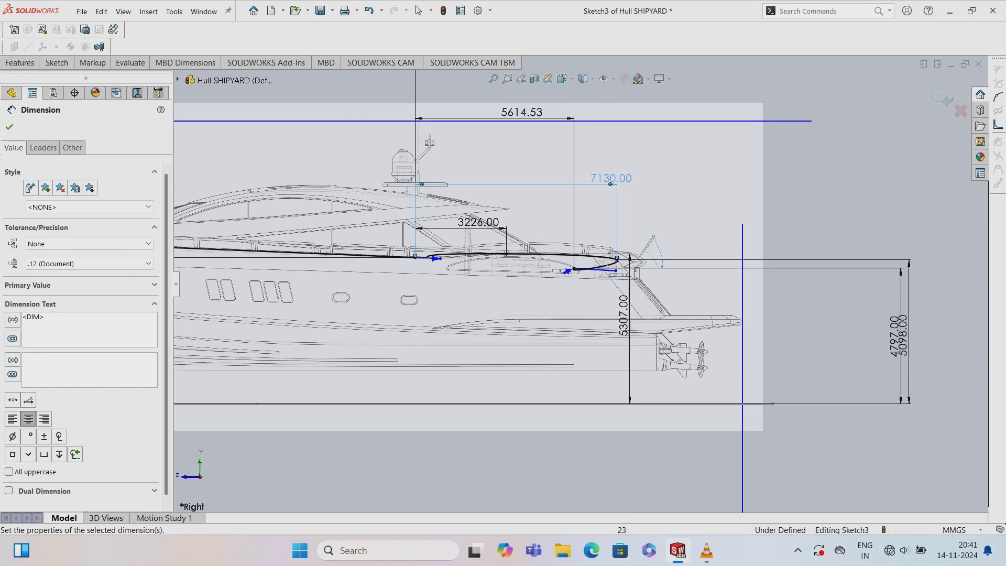
{"action": "key", "text": "Escape"}
- Change the 5614.53 end-point dimension to 9134 and clear the selection
{"action": "left_click", "coordinate": [522, 114]}
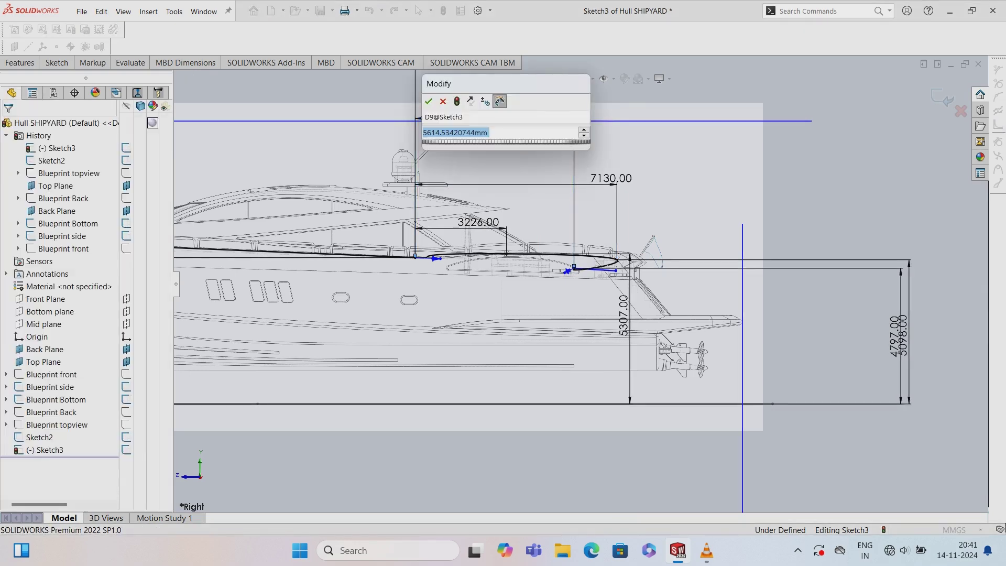
{"action": "type", "text": "9"}
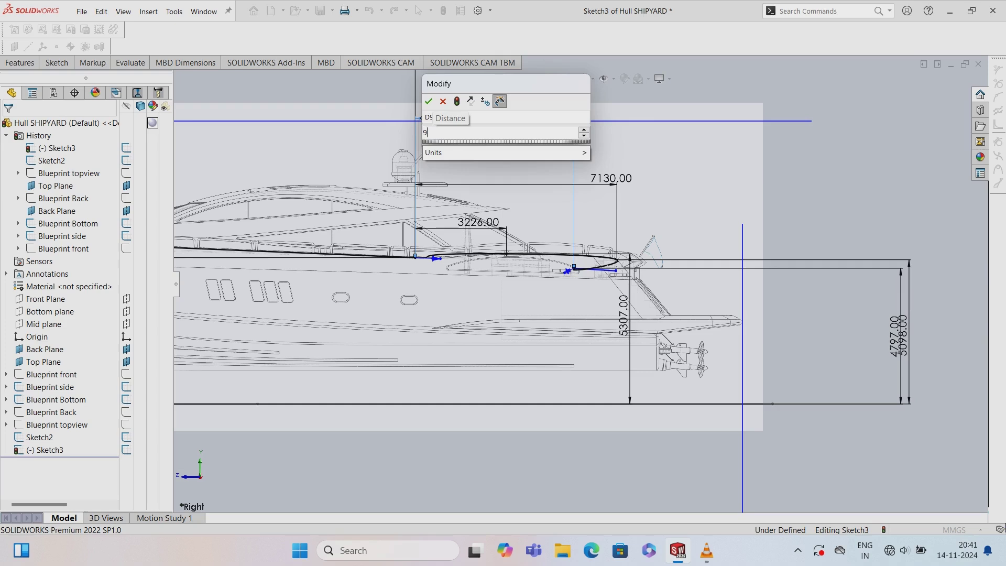
{"action": "type", "text": "134"}
{"action": "key", "text": "Return"}
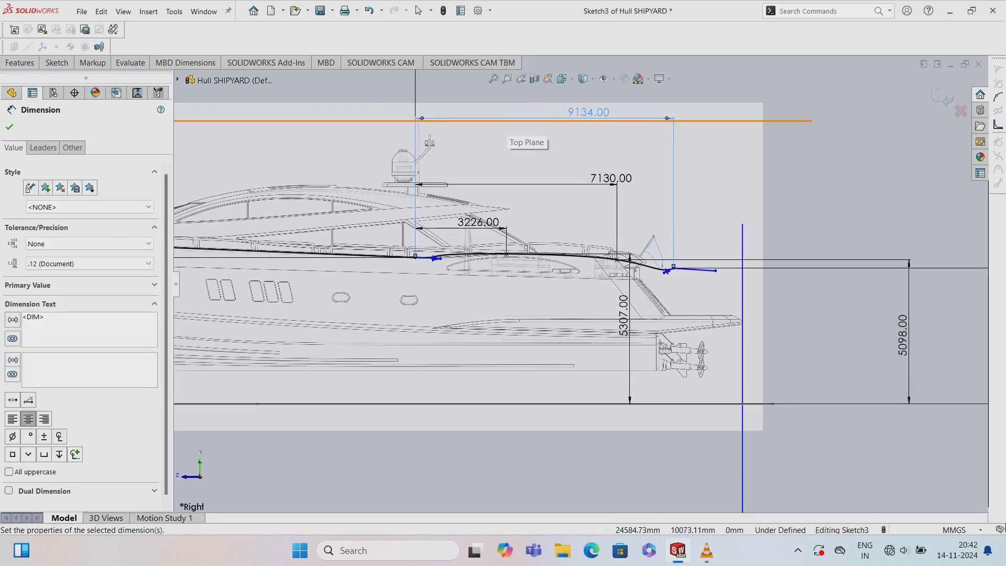
{"action": "key", "text": "Escape"}
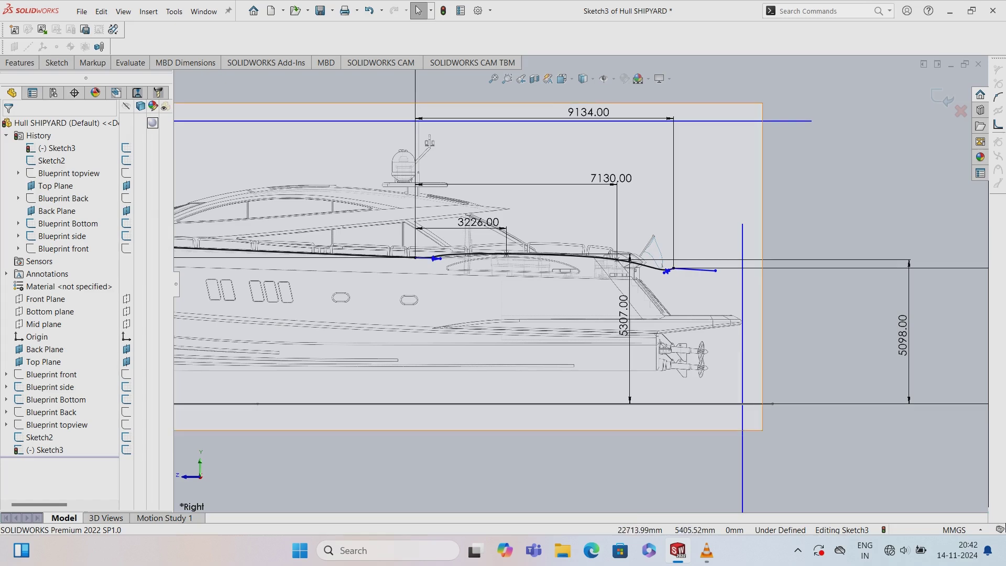
{"action": "left_click", "coordinate": [524, 256]}
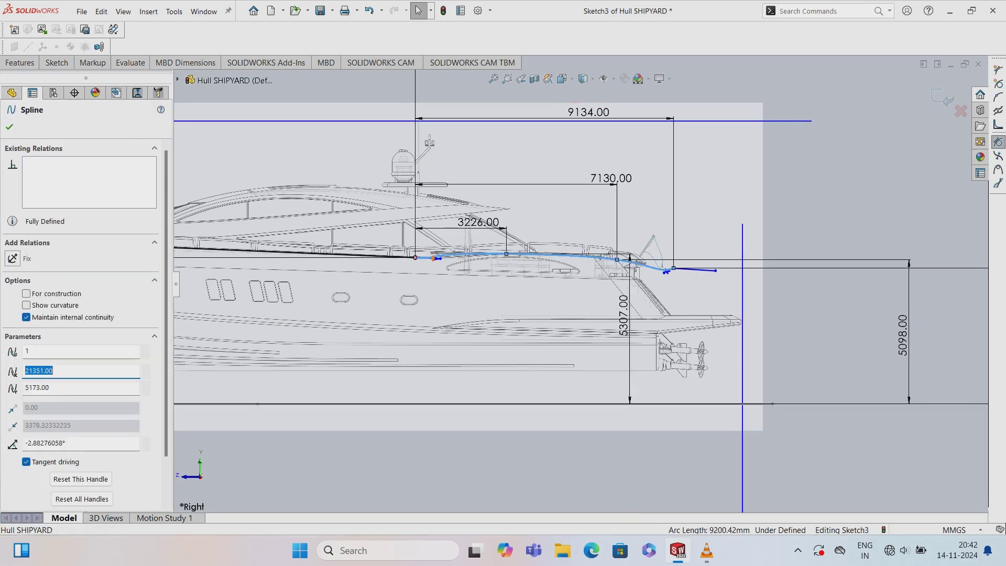
{"action": "left_click", "coordinate": [427, 307], "text": "ctrl"}
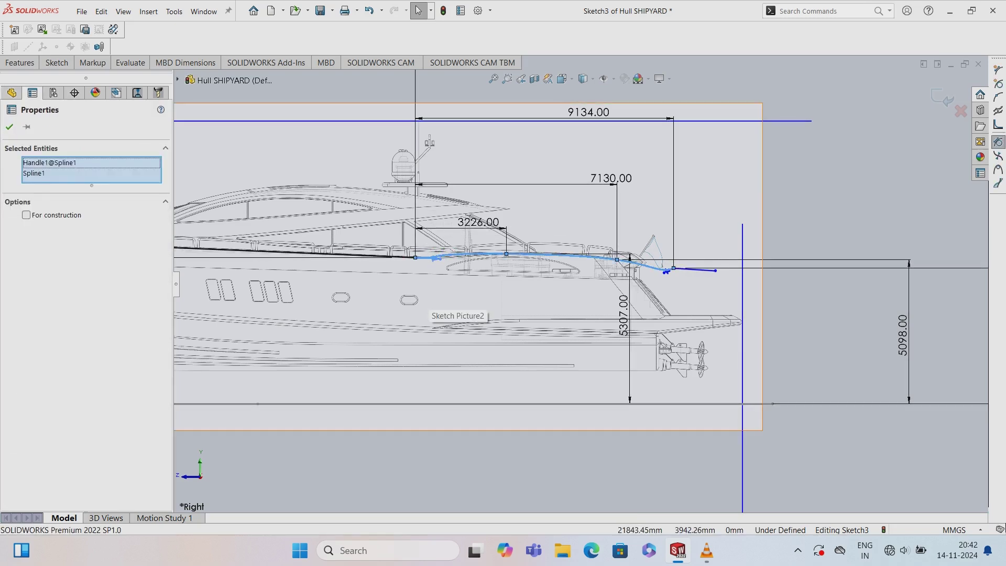
{"action": "key", "text": "Escape"}
- Make the long sketch line tangent to the hull spline
{"action": "left_click", "coordinate": [415, 257]}
{"action": "scroll", "coordinate": [363, 251], "scroll_direction": "down", "scroll_amount": 4}
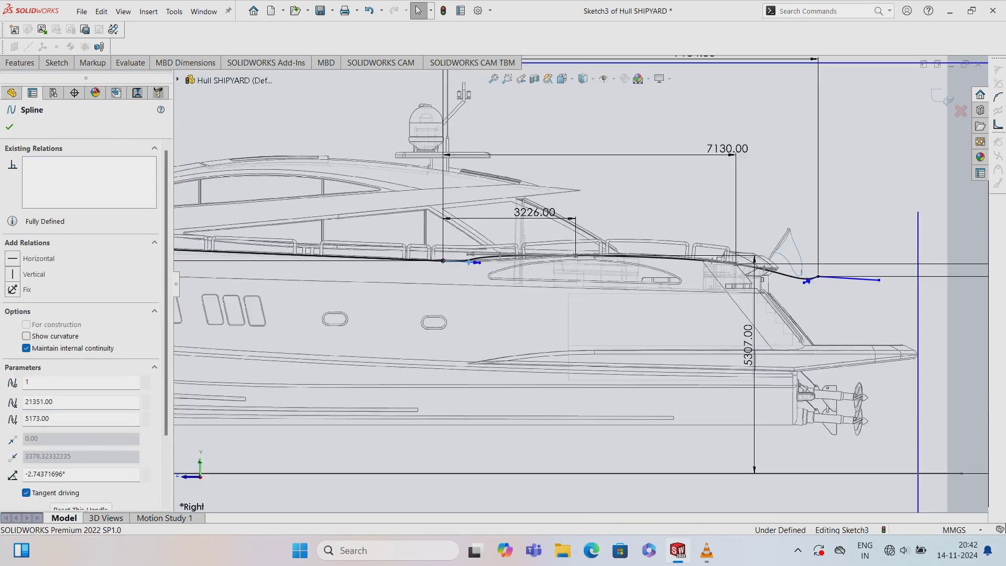
{"action": "scroll", "coordinate": [363, 251], "scroll_direction": "down", "scroll_amount": 4}
{"action": "key", "text": "Escape"}
{"action": "left_click", "coordinate": [577, 278]}
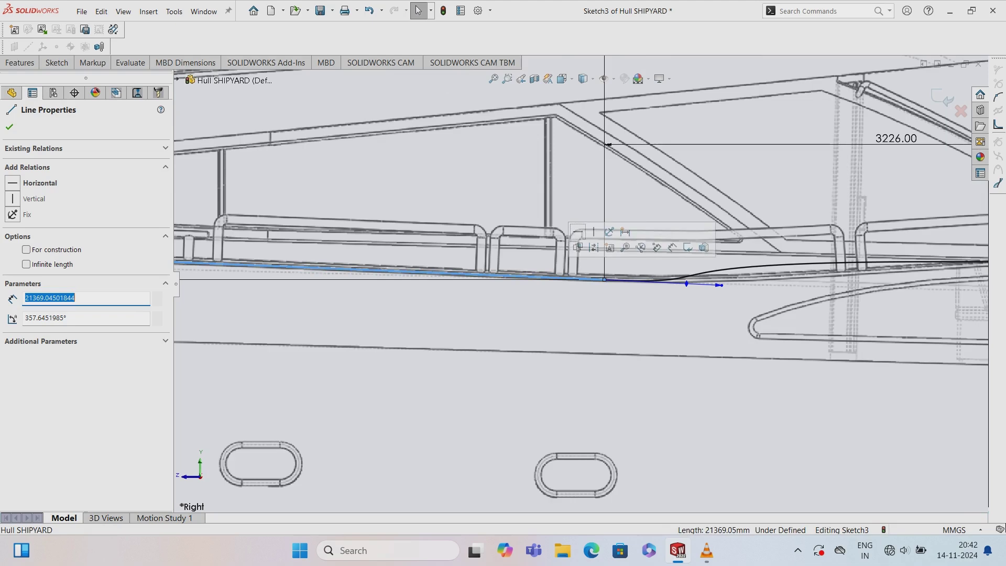
{"action": "left_click", "coordinate": [760, 267], "text": "ctrl"}
{"action": "left_click", "coordinate": [36, 328]}
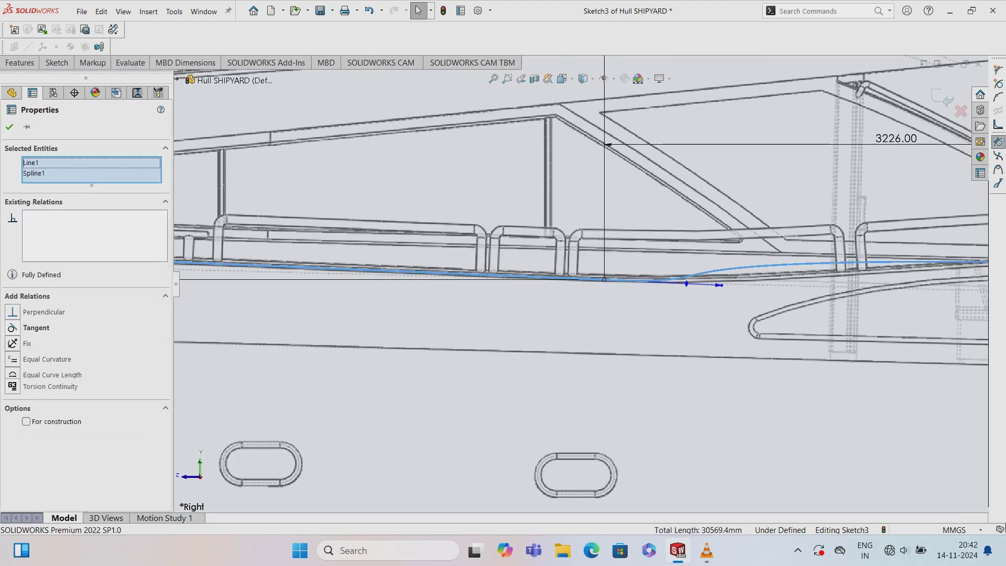
{"action": "key", "text": "Escape"}
- Drag the spline's bow-end tangent handle to flatten it
{"action": "scroll", "coordinate": [581, 291], "scroll_direction": "up", "scroll_amount": 8}
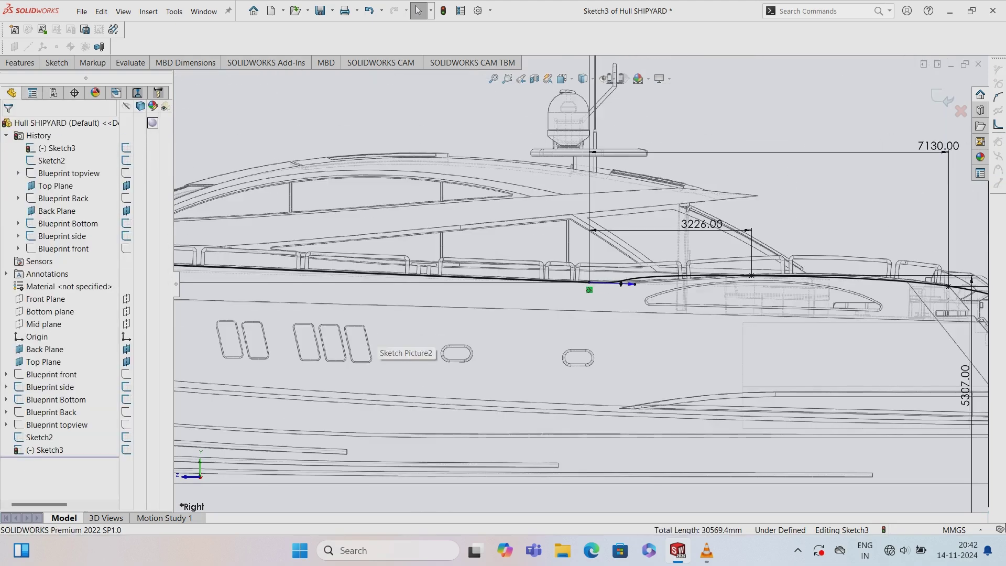
{"action": "scroll", "coordinate": [872, 301], "scroll_direction": "down", "scroll_amount": 3}
{"action": "scroll", "coordinate": [872, 301], "scroll_direction": "down", "scroll_amount": 1}
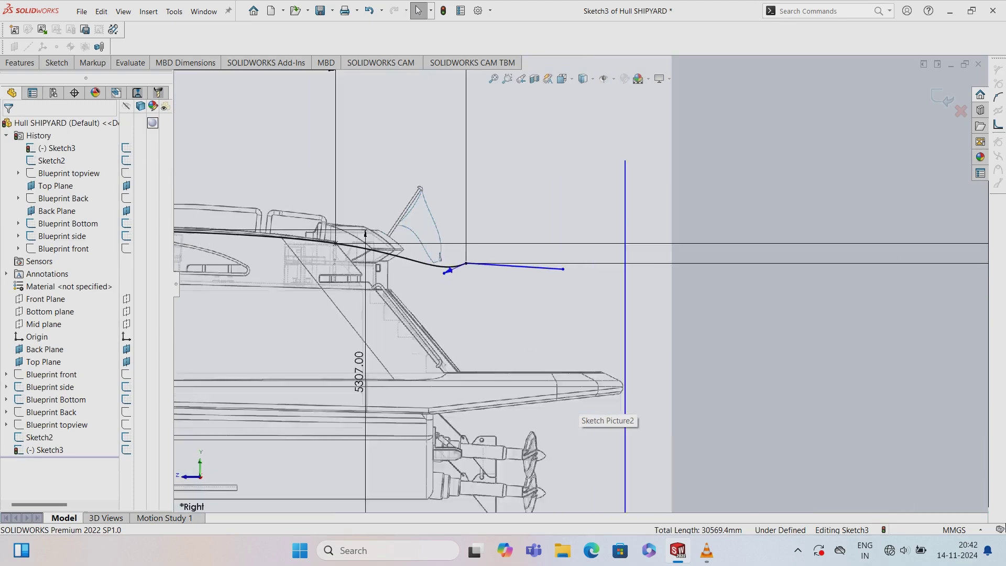
{"action": "scroll", "coordinate": [872, 302], "scroll_direction": "down", "scroll_amount": 1}
{"action": "left_click", "coordinate": [458, 269]}
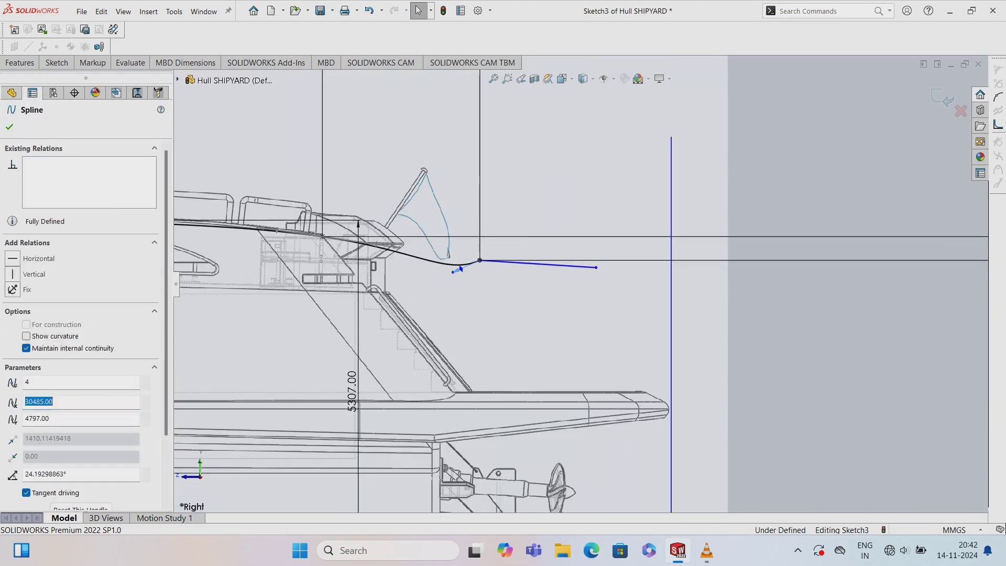
{"action": "left_click_drag", "start_coordinate": [459, 269], "coordinate": [451, 264]}
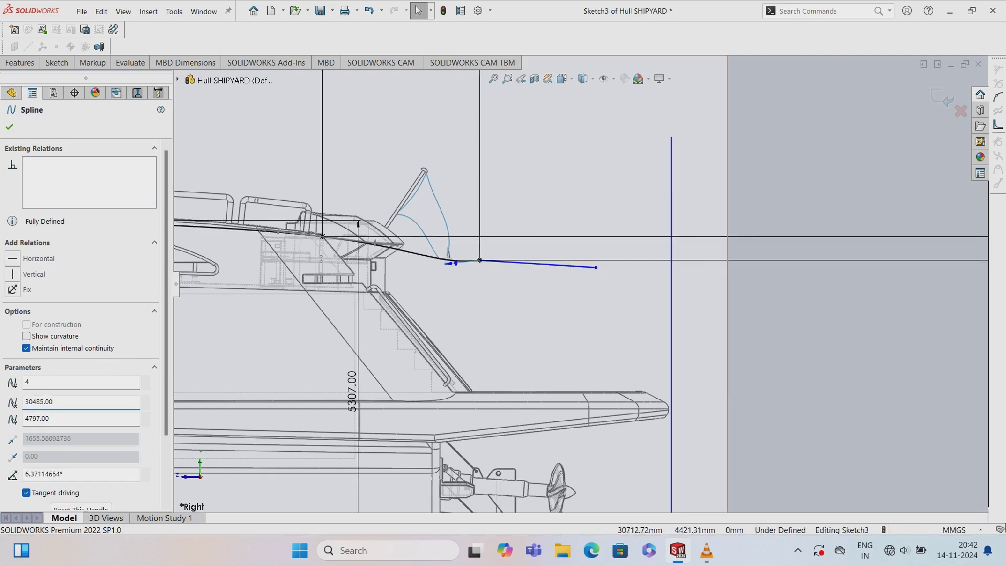
{"action": "key", "text": "Escape"}
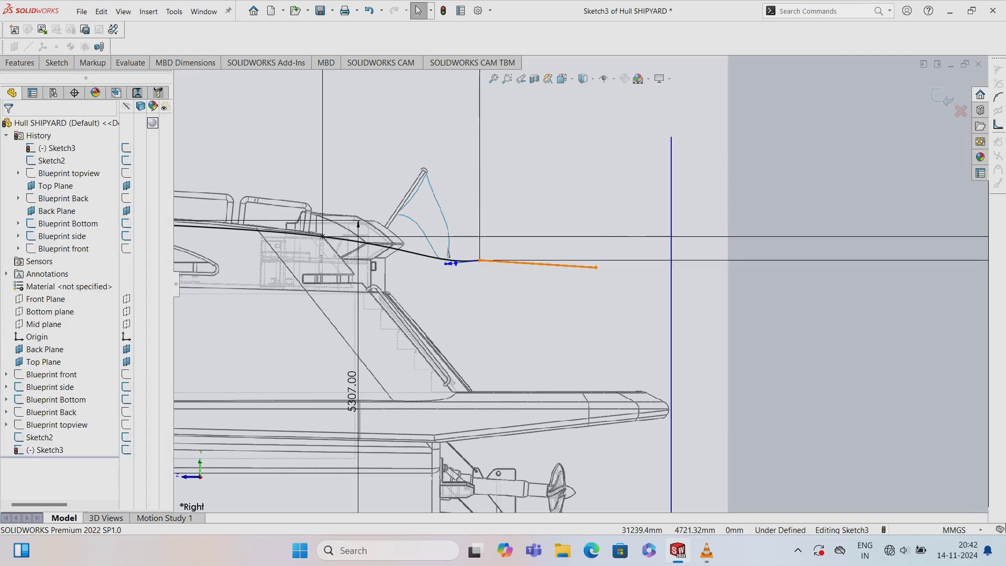
- Make the short bow line horizontal and fit the whole sketch in view
{"action": "left_click", "coordinate": [555, 265]}
{"action": "left_click", "coordinate": [40, 183]}
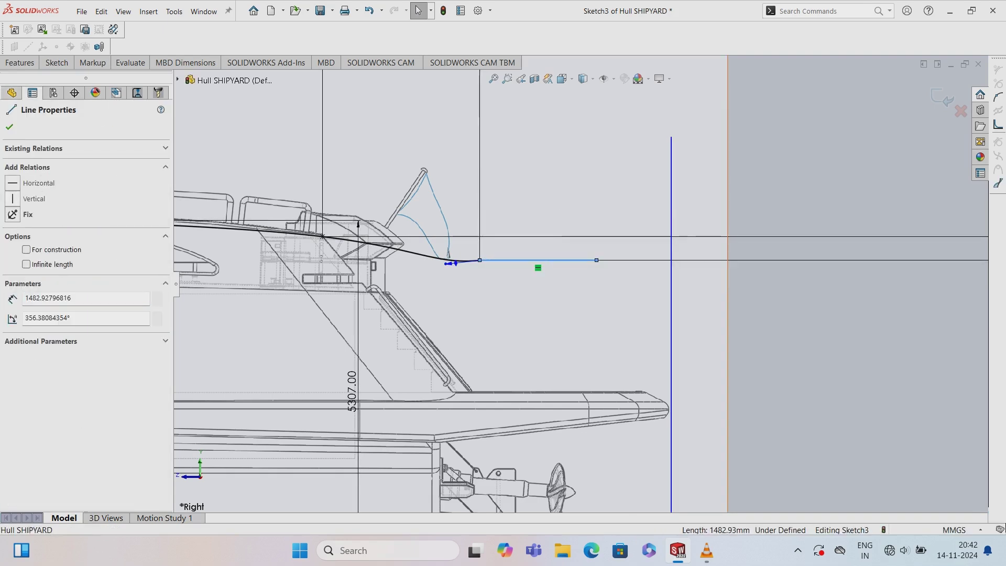
{"action": "key", "text": "Escape"}
{"action": "key", "text": "f"}
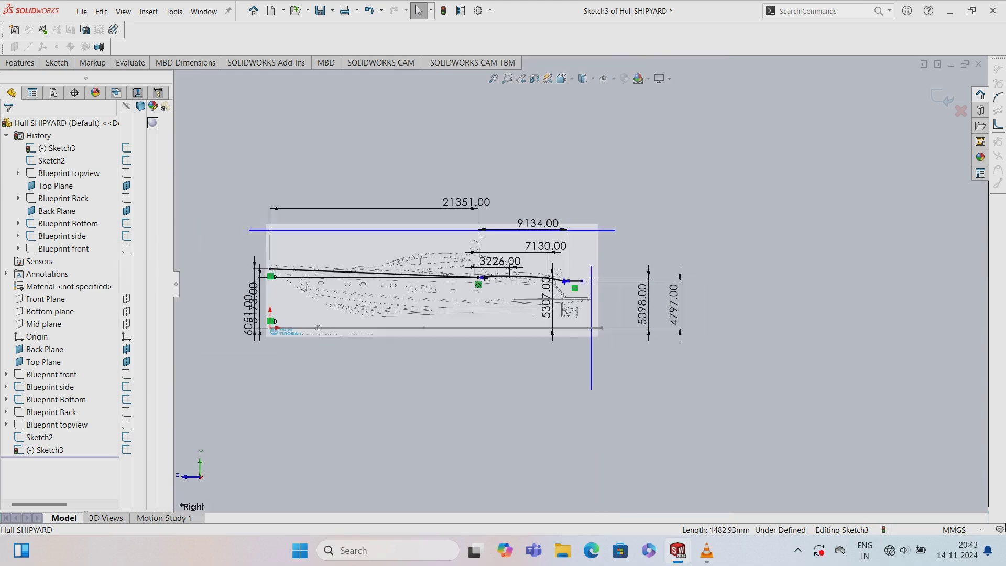
{"action": "left_click", "coordinate": [56, 63]}
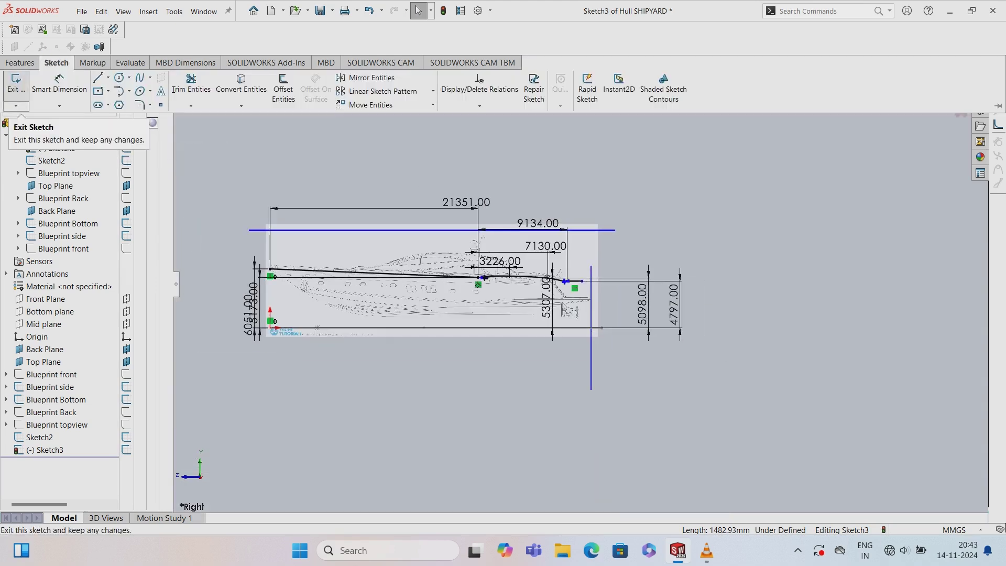
- Exit the sketch and create Curve1, a projected curve of Sketch3 onto Sketch2
{"action": "left_click", "coordinate": [16, 83]}
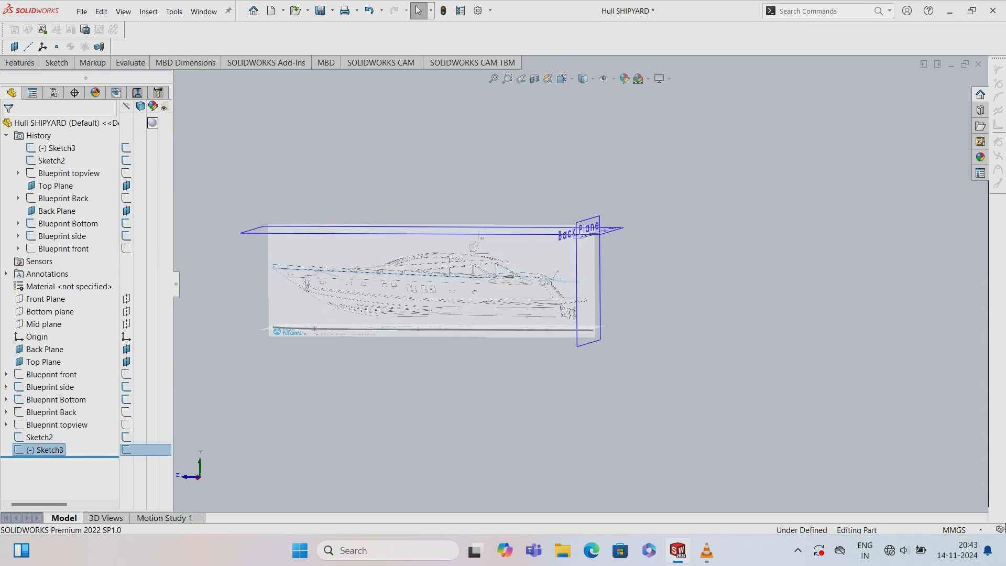
{"action": "left_click", "coordinate": [818, 11]}
{"action": "type", "text": "p"}
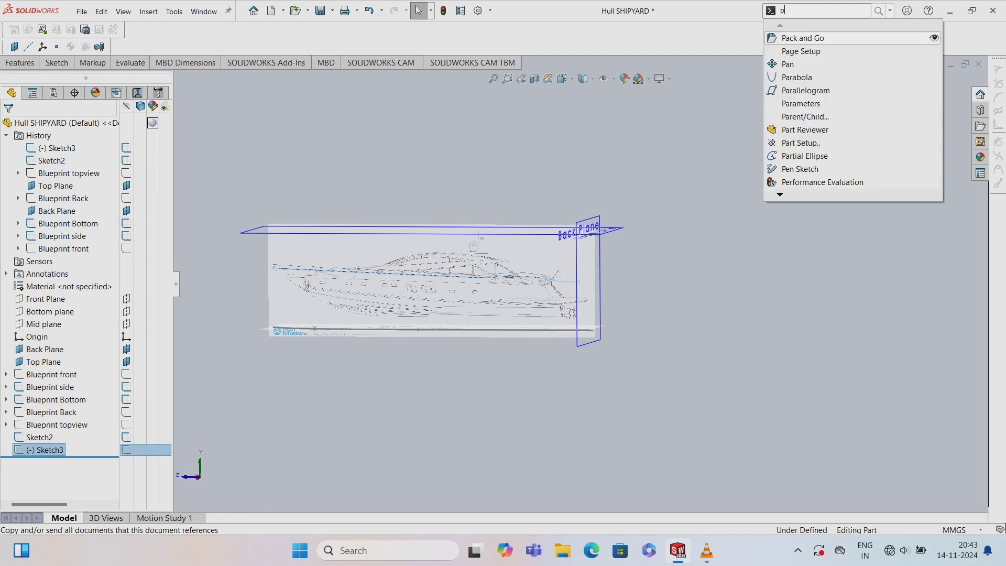
{"action": "key", "text": "BackSpace"}
{"action": "type", "text": "u"}
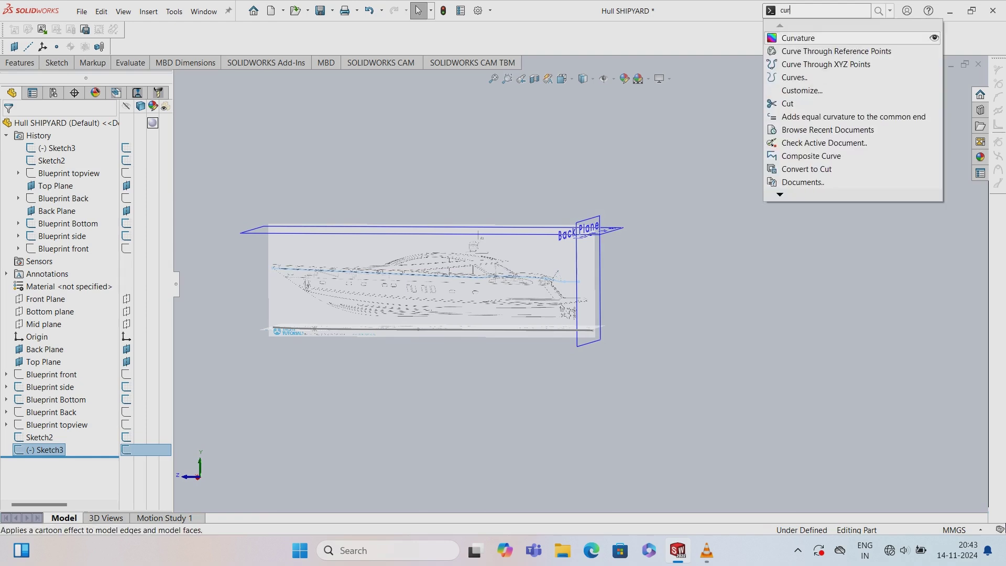
{"action": "type", "text": "r"}
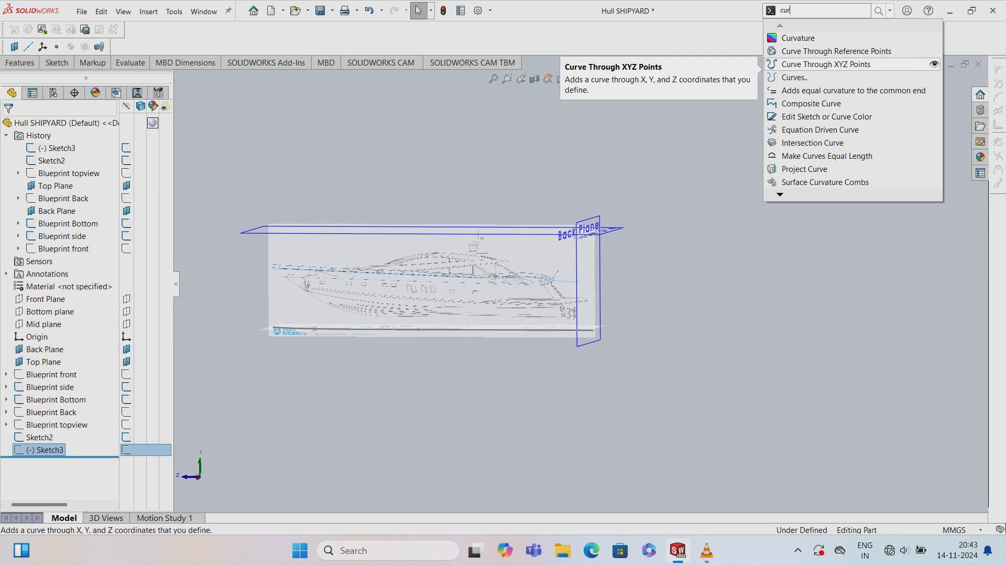
{"action": "type", "text": "ve"}
{"action": "key", "text": "Return"}
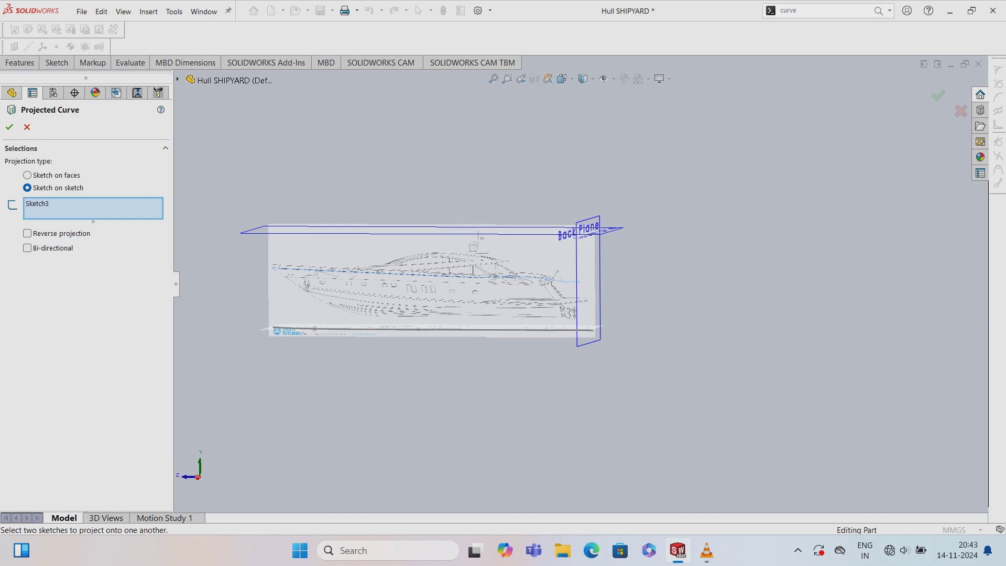
{"action": "left_click", "coordinate": [177, 80]}
{"action": "left_click", "coordinate": [223, 281]}
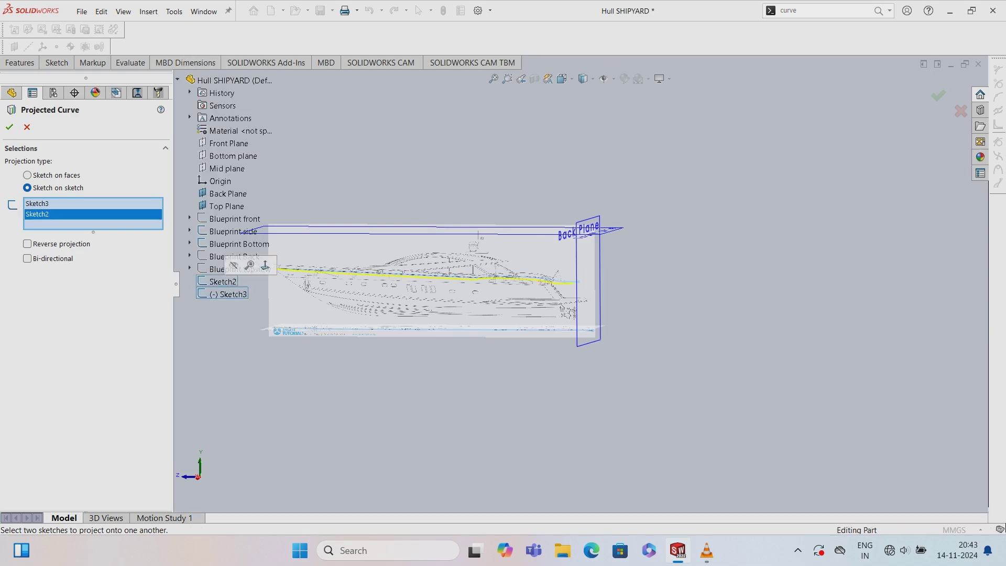
{"action": "left_click", "coordinate": [9, 126]}
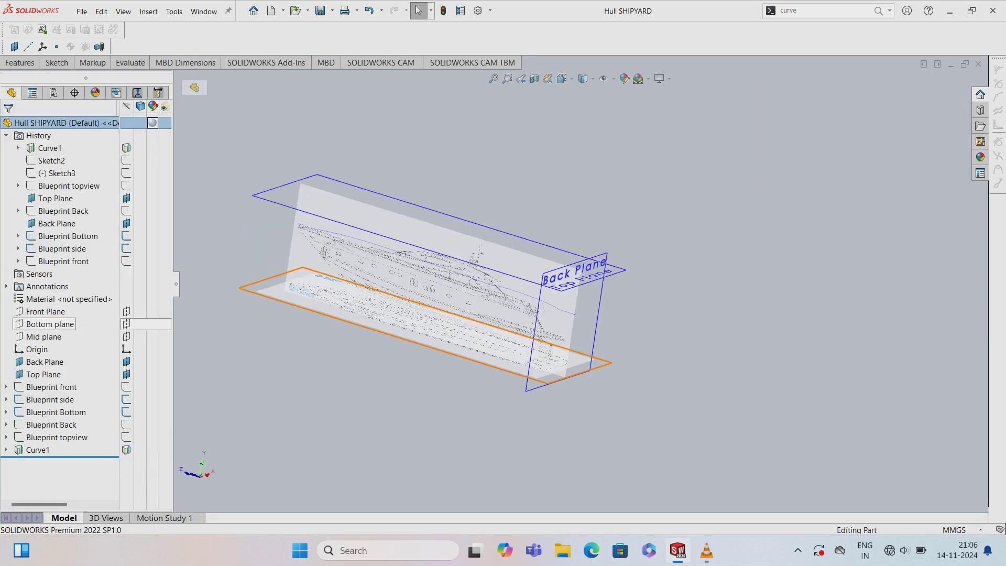
- Start a new sketch on the Bottom plane
{"action": "right_click", "coordinate": [50, 324]}
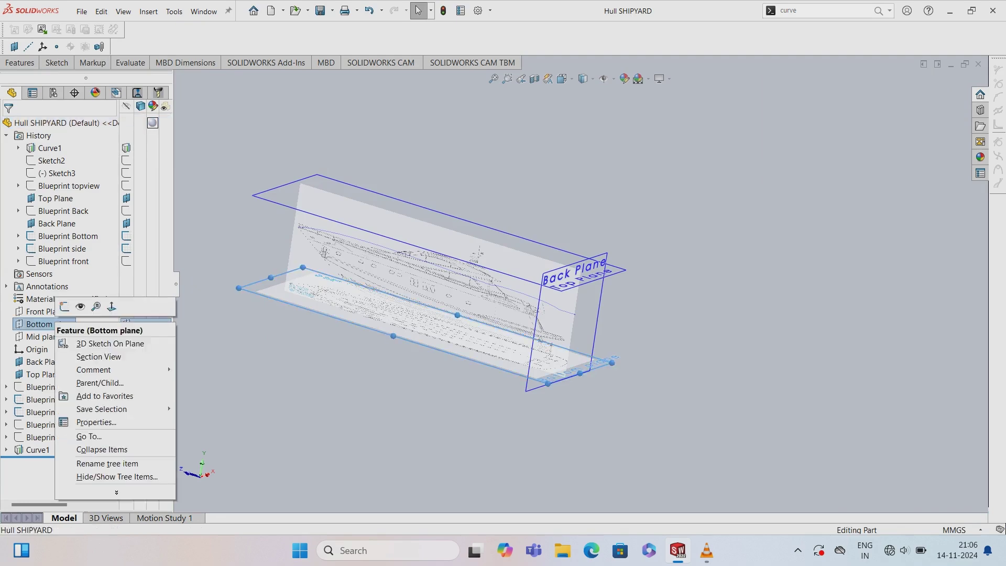
{"action": "left_click", "coordinate": [79, 303]}
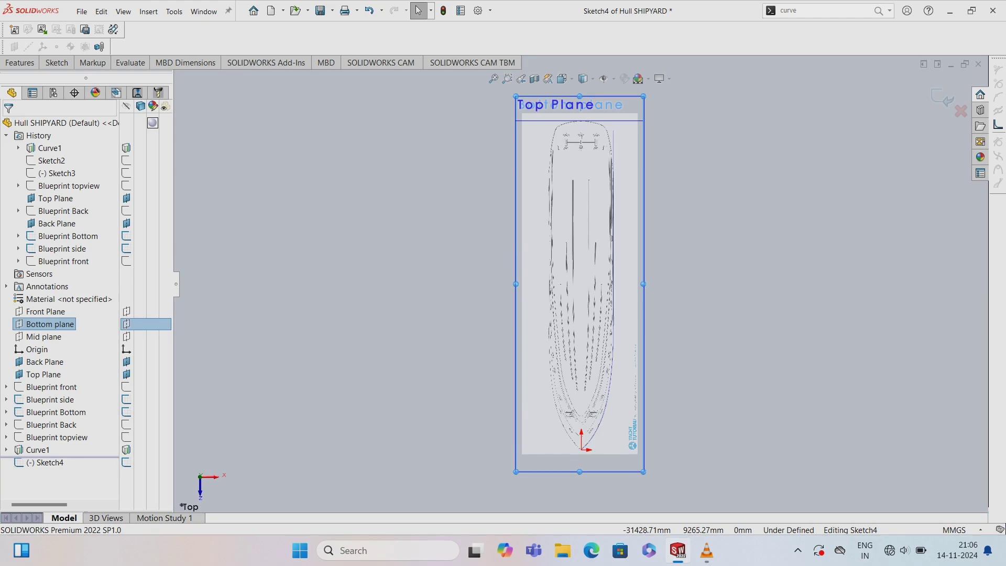
- Undo the empty new sketch and select Sketch3 under Curve1 to show its dimensions
{"action": "left_click", "coordinate": [57, 62]}
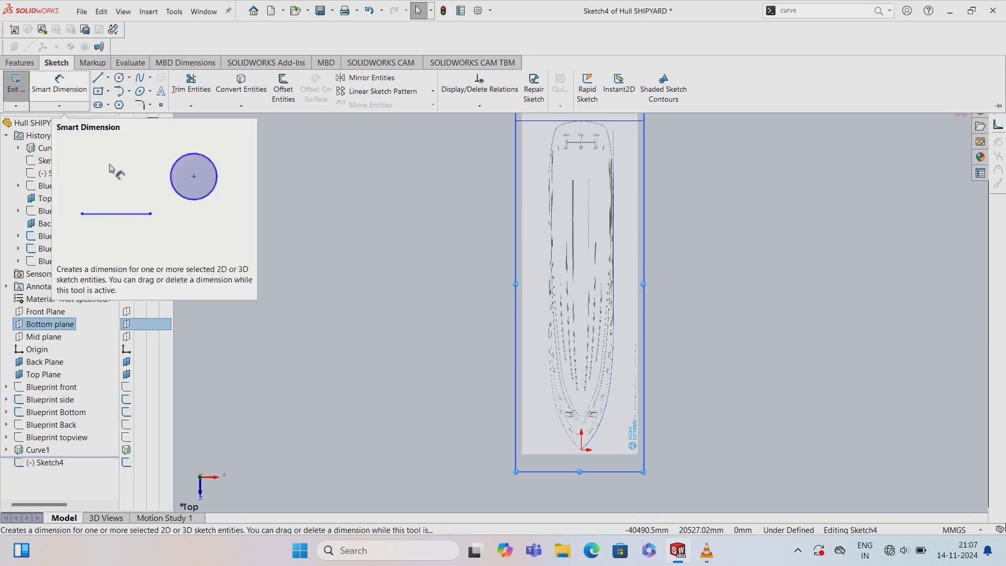
{"action": "key", "text": "ctrl+z"}
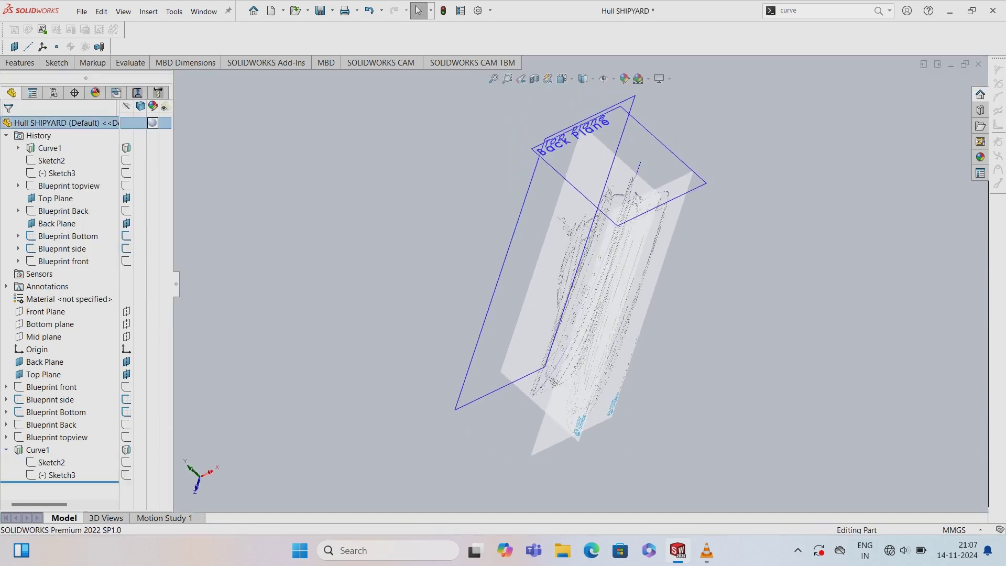
{"action": "key", "text": "Down"}
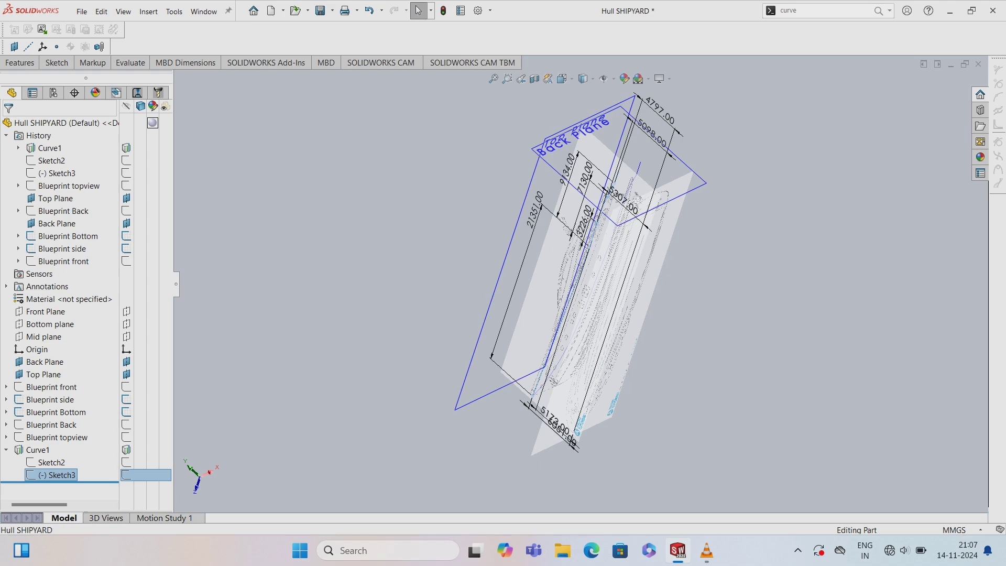
- Edit Sketch3, fit its profile over the side-view blueprint, then exit the sketch
{"action": "right_click", "coordinate": [57, 475]}
{"action": "left_click", "coordinate": [74, 346]}
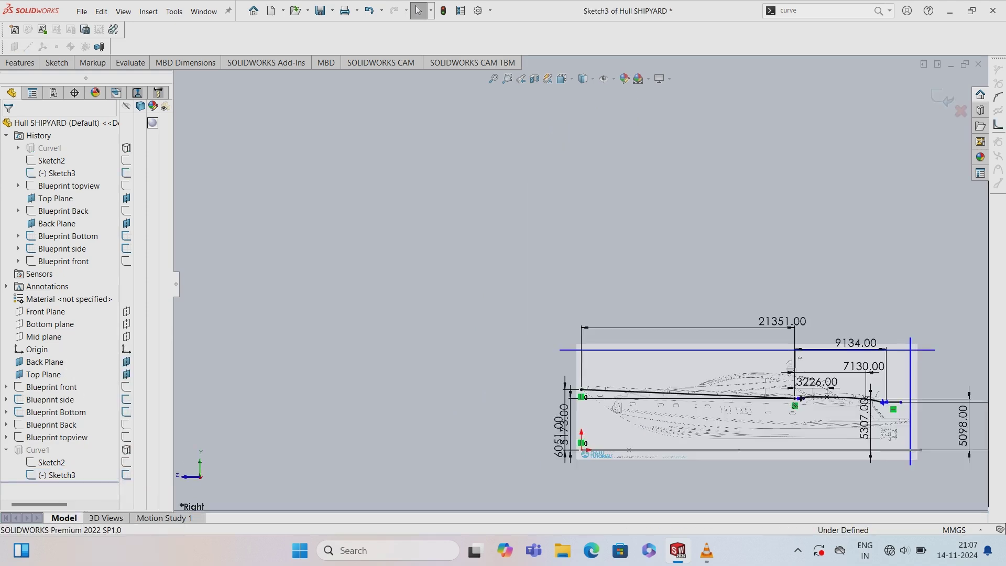
{"action": "key", "text": "f"}
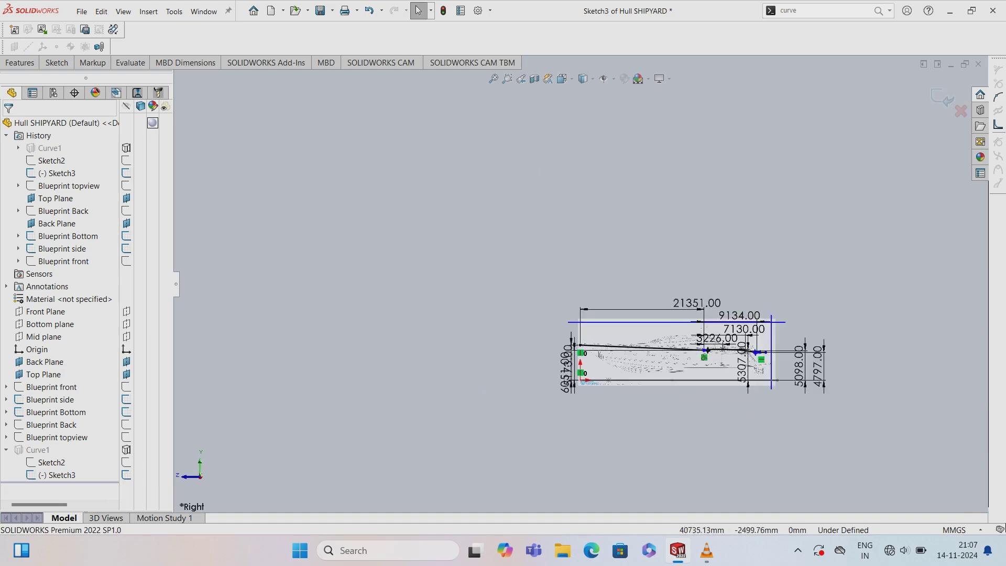
{"action": "scroll", "coordinate": [801, 324], "scroll_direction": "down", "scroll_amount": 3}
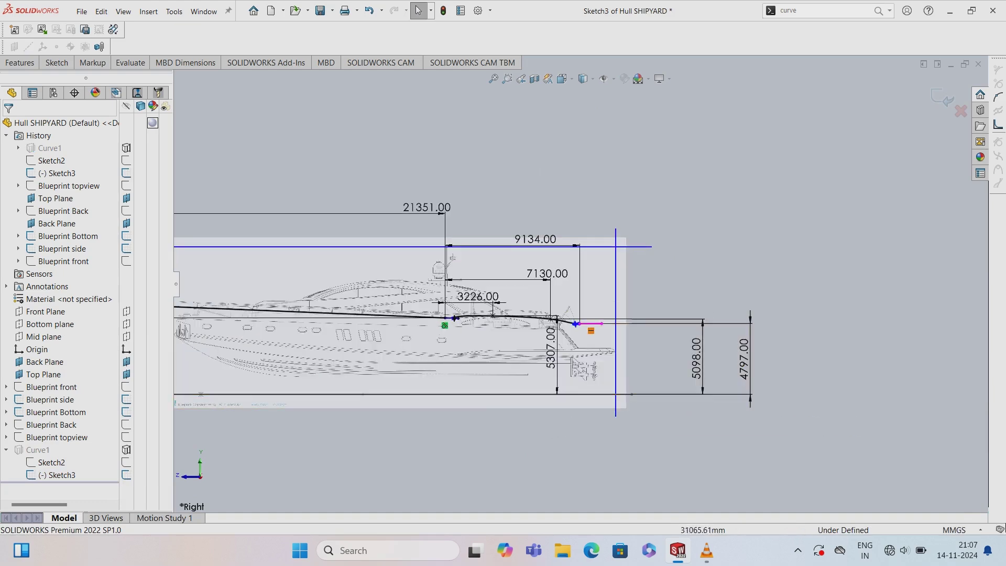
{"action": "left_click", "coordinate": [57, 62]}
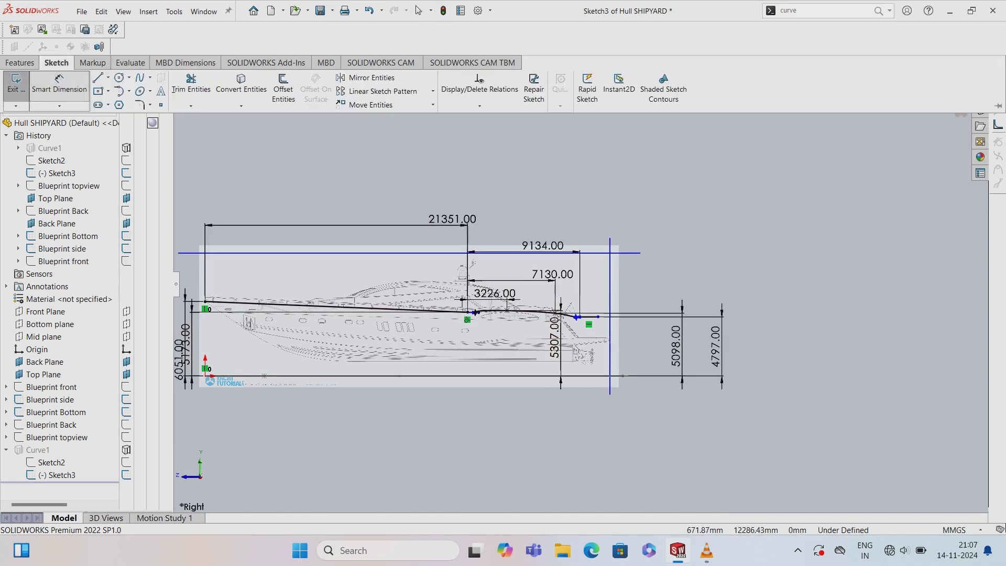
{"action": "left_click", "coordinate": [12, 86]}
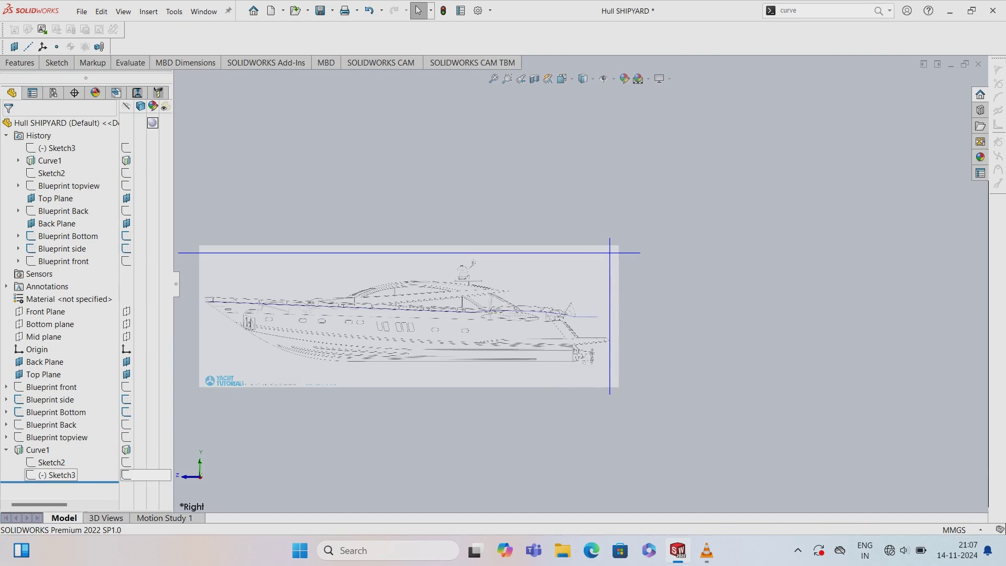
{"action": "right_click", "coordinate": [52, 475]}
- Reopen Sketch3 and set the spline's stern-end tangent to -2.21° at the short aft line
{"action": "left_click", "coordinate": [79, 361]}
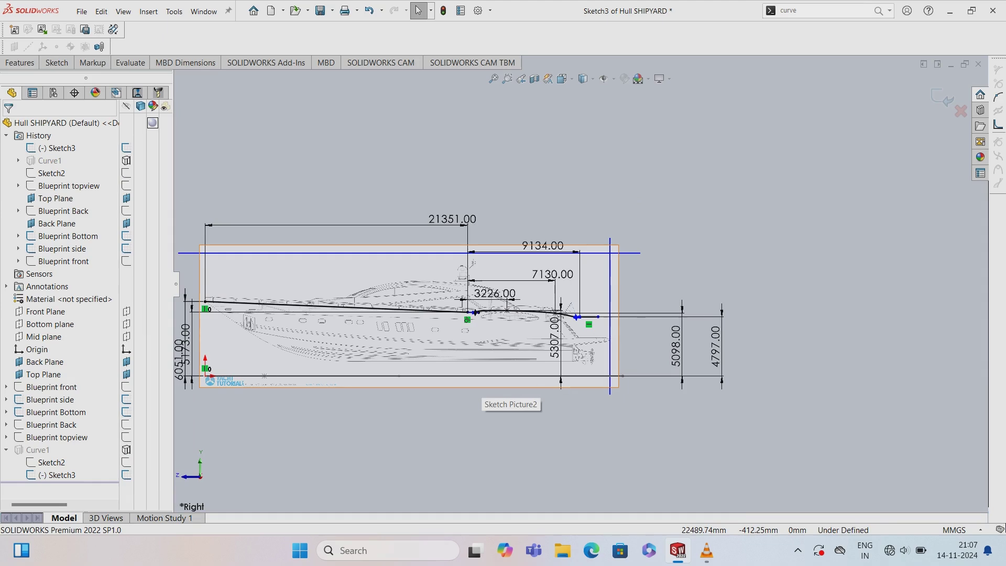
{"action": "scroll", "coordinate": [582, 328], "scroll_direction": "down", "scroll_amount": 3}
{"action": "scroll", "coordinate": [582, 327], "scroll_direction": "down", "scroll_amount": 3}
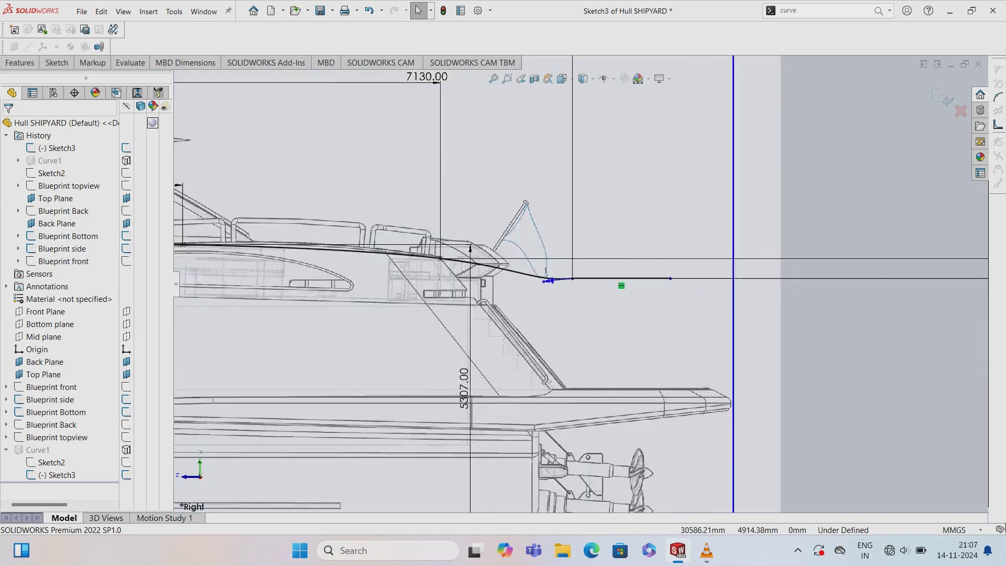
{"action": "scroll", "coordinate": [581, 325], "scroll_direction": "down", "scroll_amount": 1}
{"action": "left_click", "coordinate": [545, 272]}
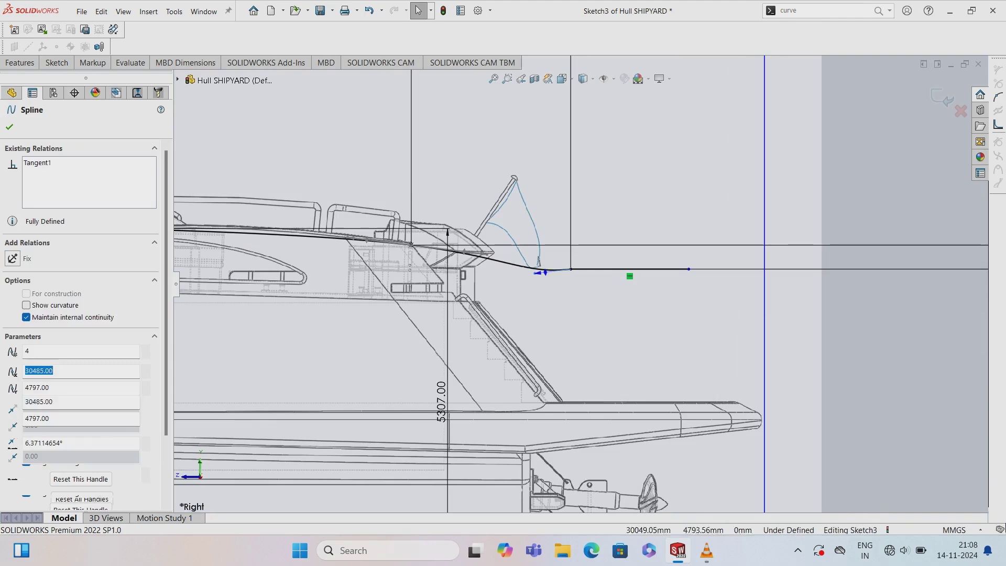
{"action": "left_click_drag", "start_coordinate": [538, 273], "coordinate": [548, 268]}
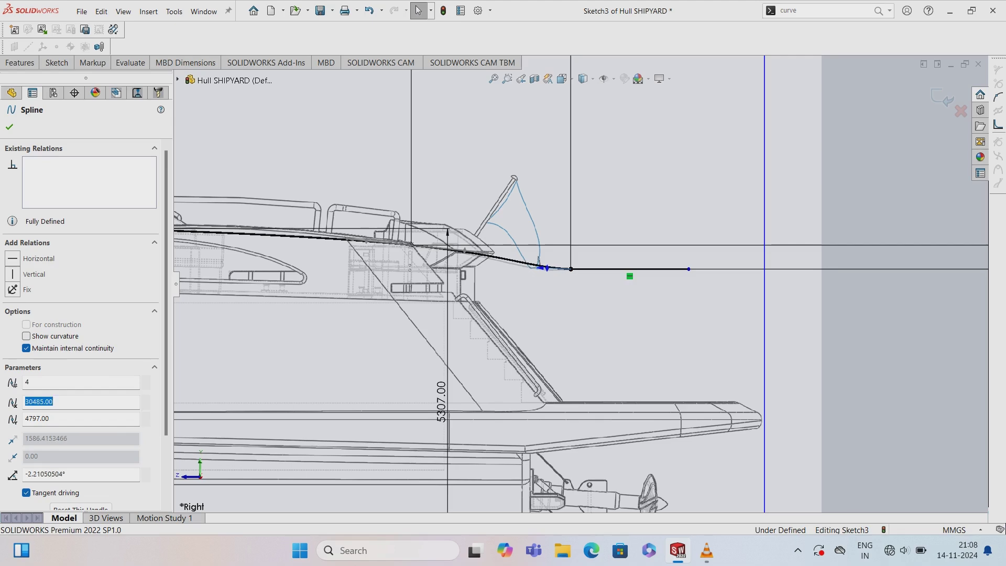
{"action": "scroll", "coordinate": [625, 271], "scroll_direction": "down", "scroll_amount": 2}
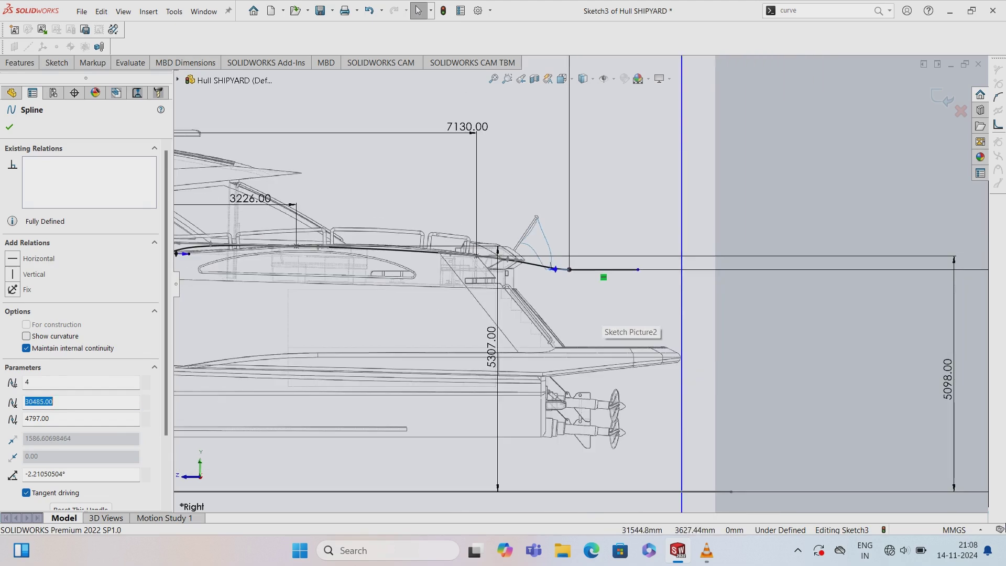
{"action": "key", "text": "Escape"}
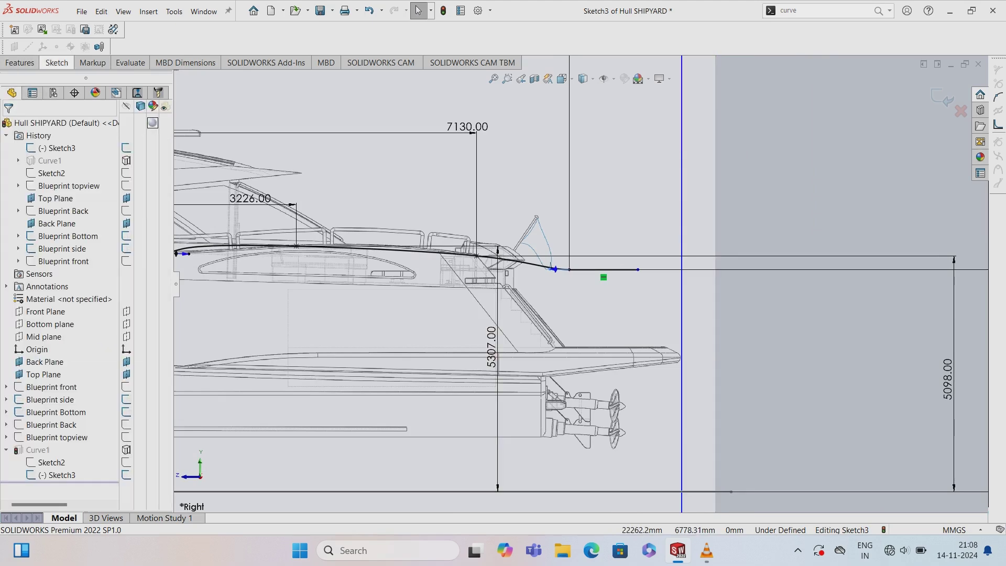
{"action": "scroll", "coordinate": [749, 314], "scroll_direction": "down", "scroll_amount": 3}
{"action": "scroll", "coordinate": [734, 286], "scroll_direction": "up", "scroll_amount": 1}
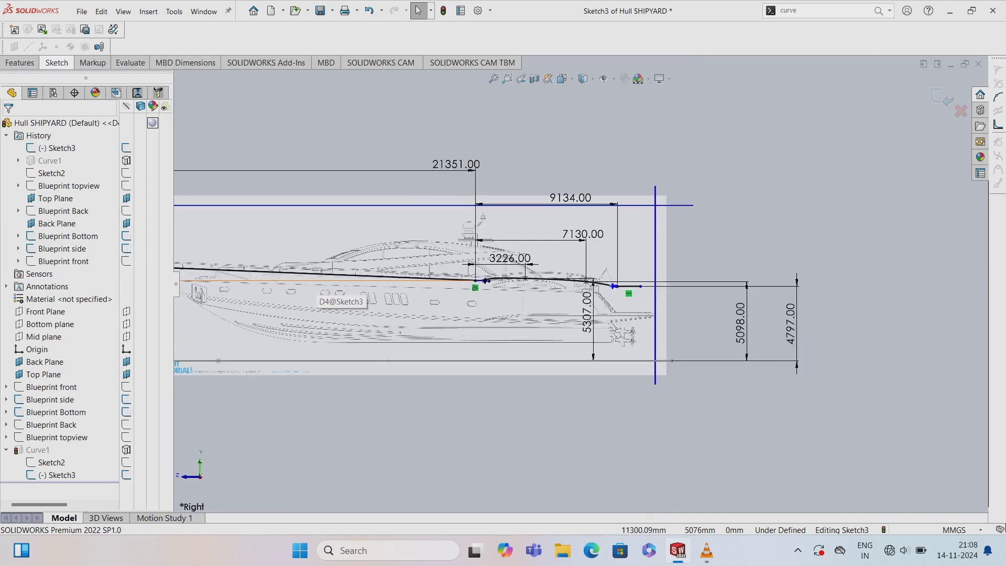
{"action": "scroll", "coordinate": [734, 285], "scroll_direction": "up", "scroll_amount": 1}
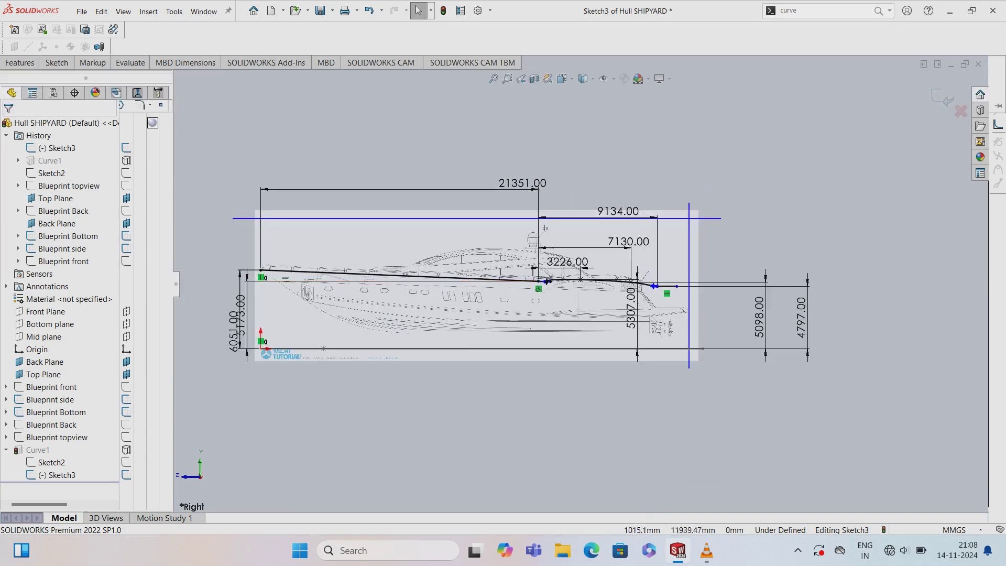
{"action": "left_click", "coordinate": [676, 286]}
{"action": "left_click", "coordinate": [261, 349]}
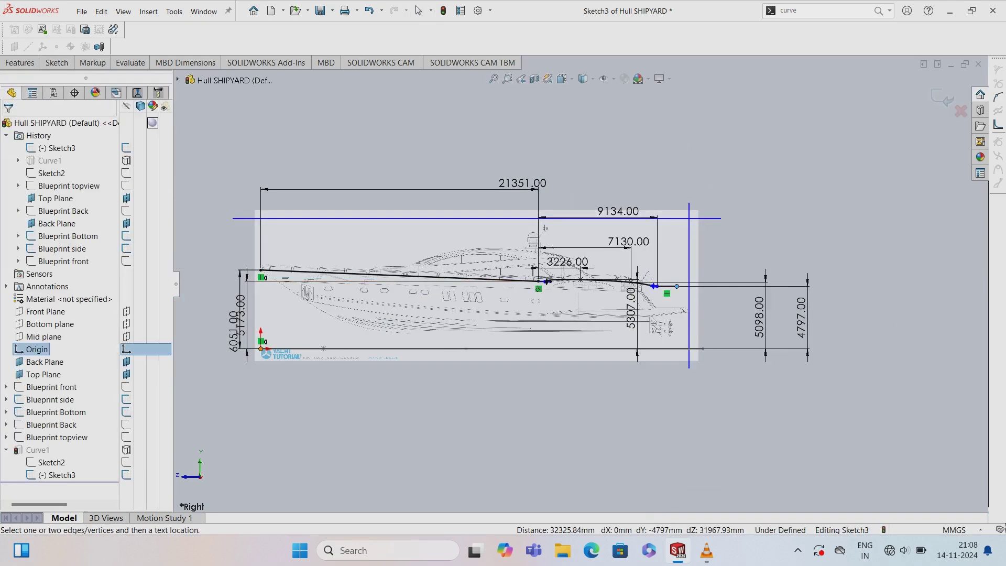
{"action": "left_click", "coordinate": [712, 309]}
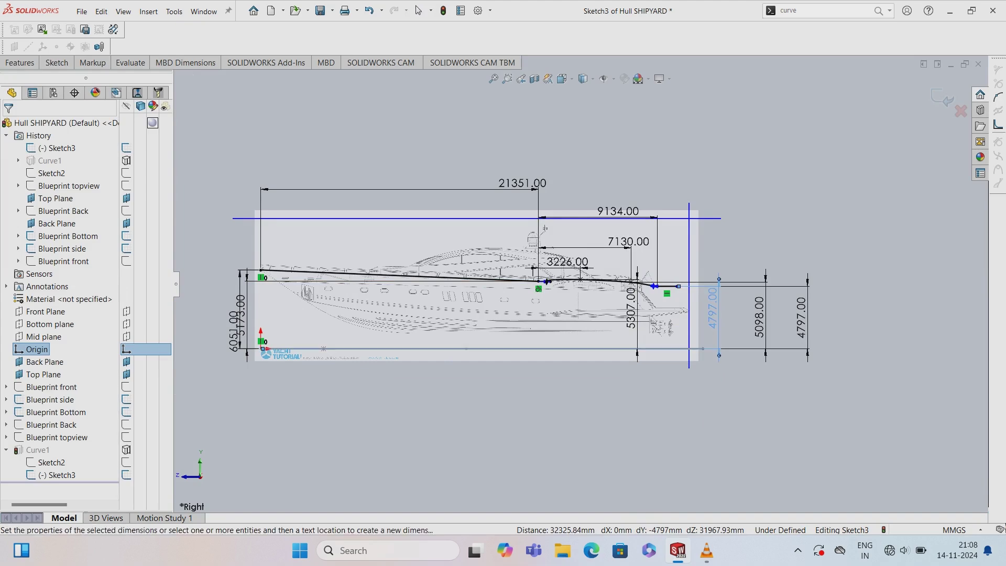
{"action": "left_click", "coordinate": [603, 210]}
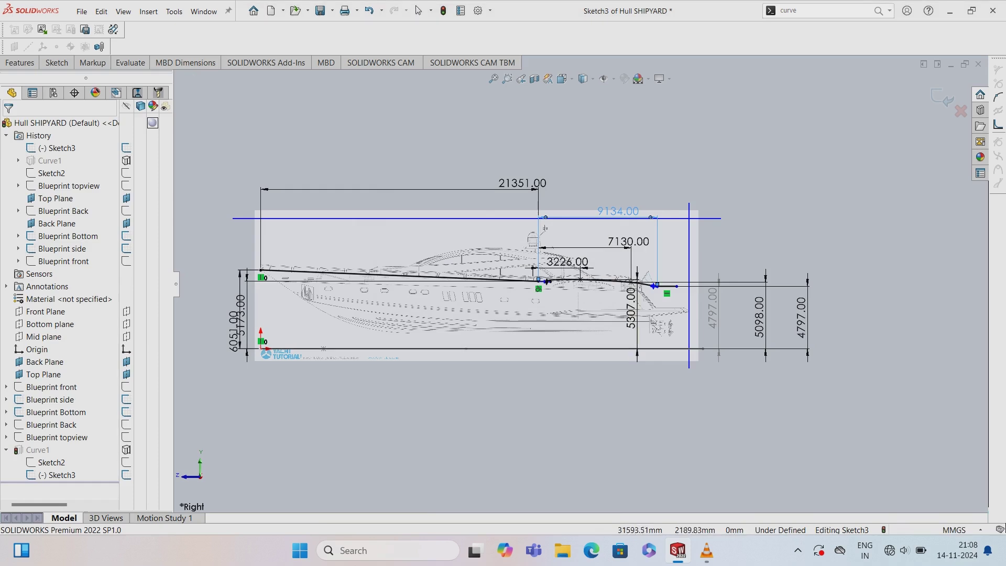
{"action": "left_click", "coordinate": [369, 11]}
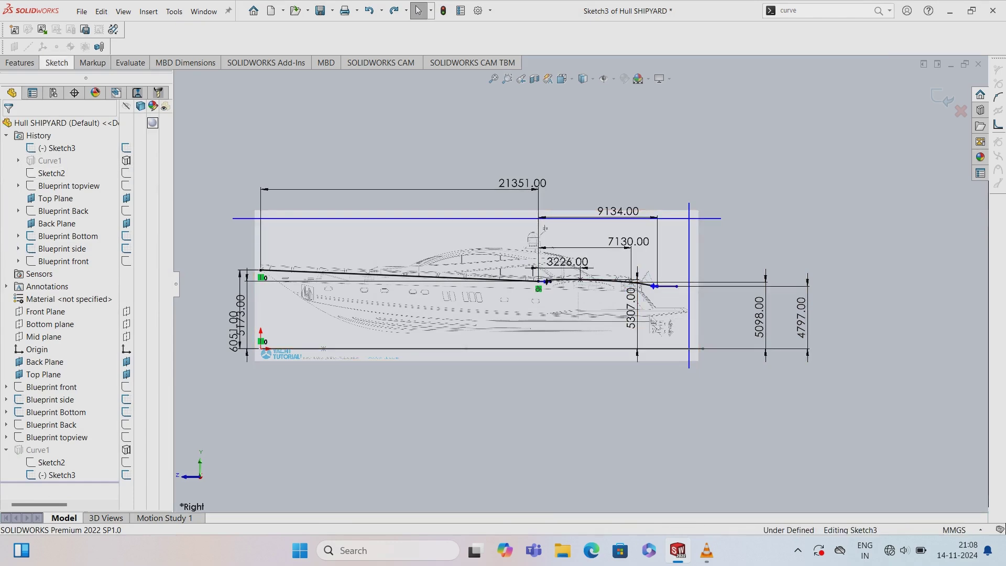
{"action": "left_click", "coordinate": [57, 62]}
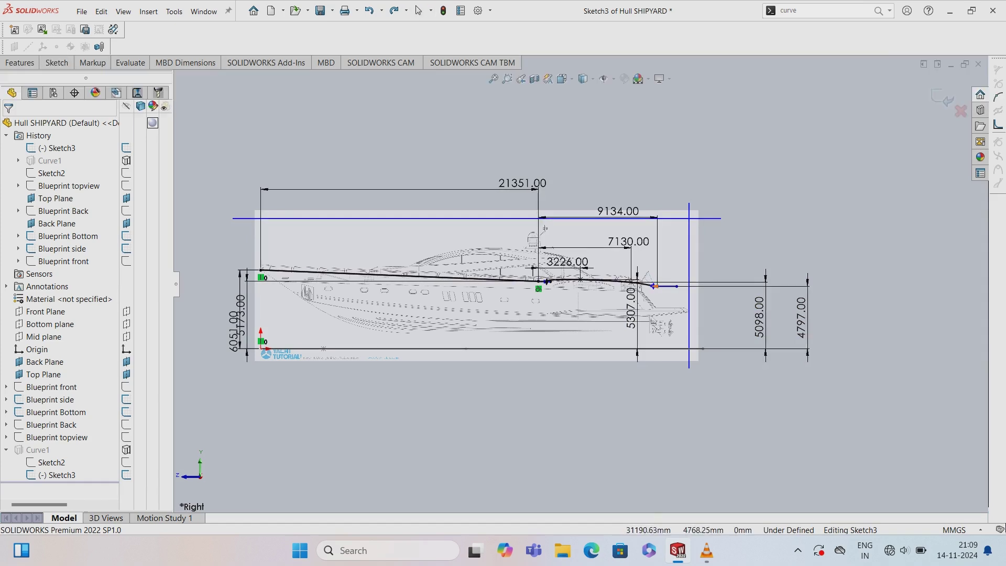
{"action": "key", "text": "d"}
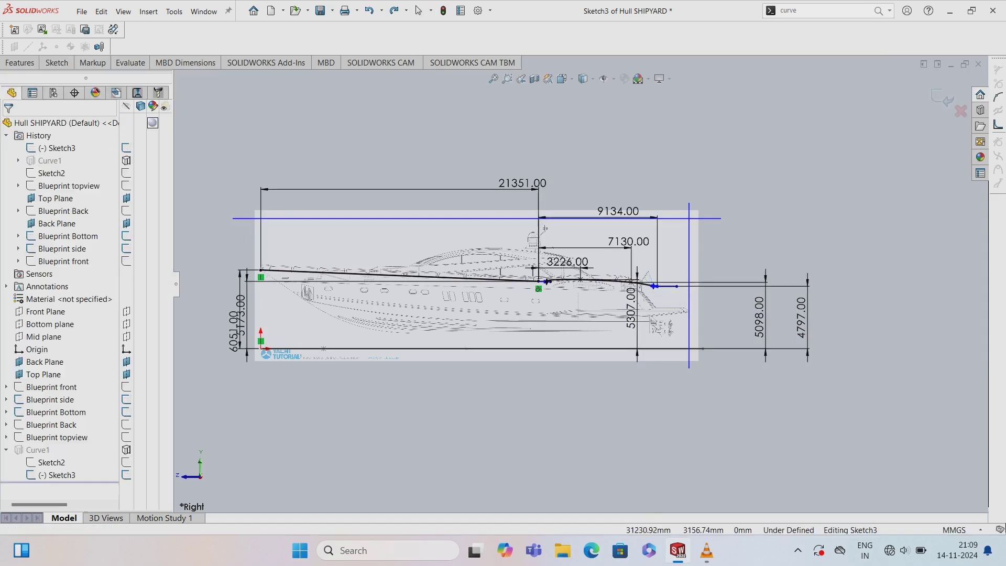
{"action": "key", "text": "Escape"}
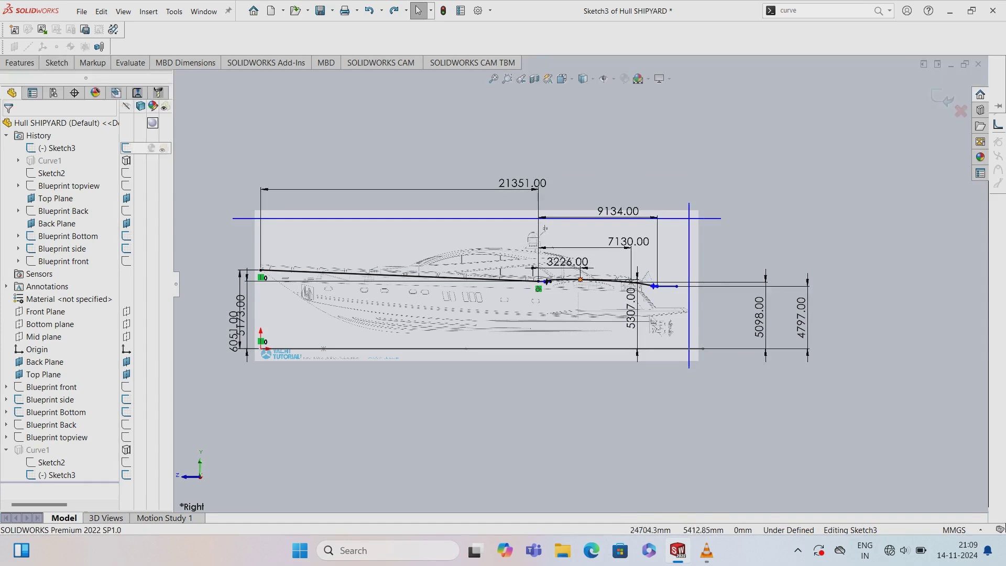
- Add a 4697 vertical dimension from the origin to the short stern line
{"action": "left_click", "coordinate": [666, 287]}
{"action": "key", "text": "d"}
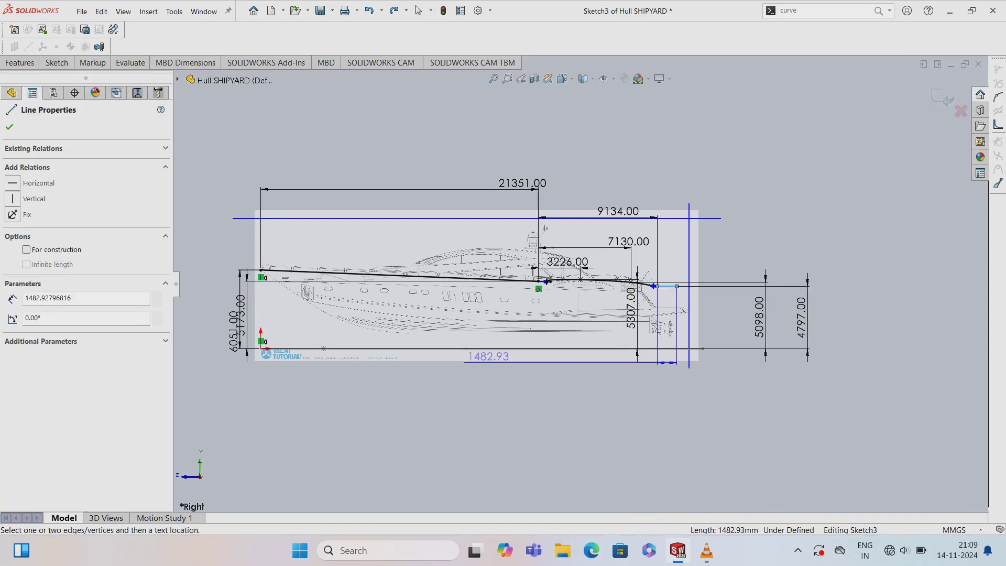
{"action": "left_click", "coordinate": [261, 348]}
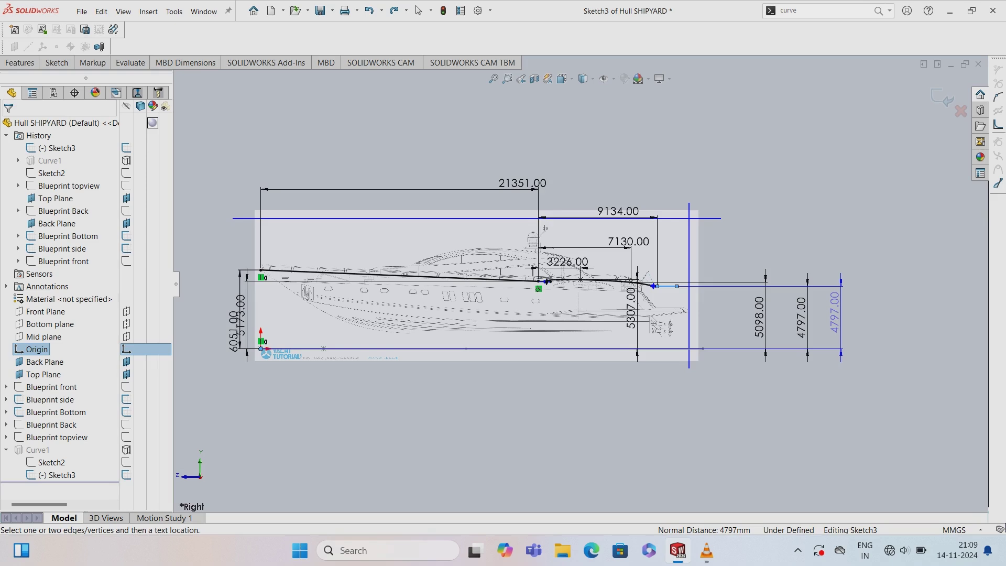
{"action": "left_click", "coordinate": [837, 314]}
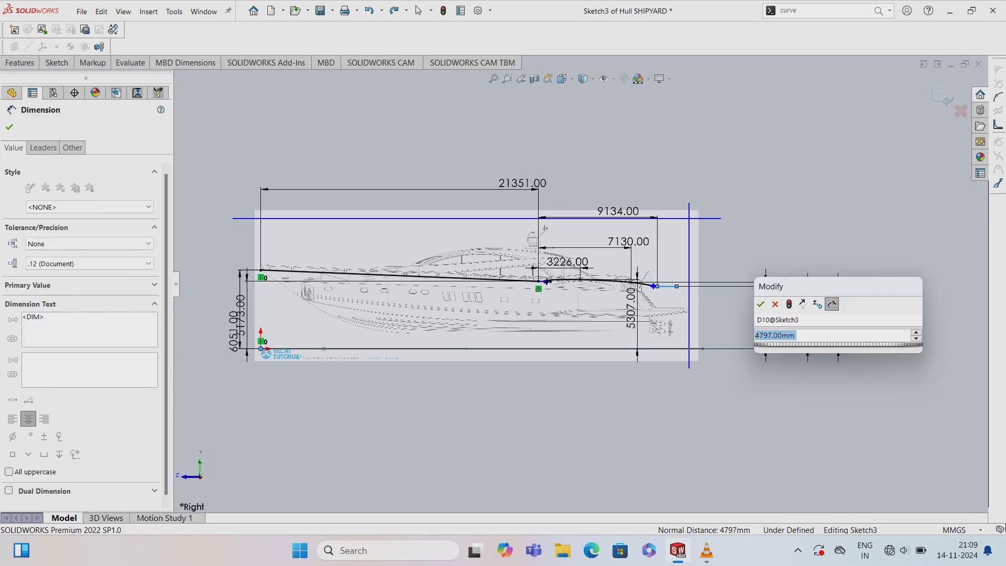
{"action": "key", "text": "BackSpace"}
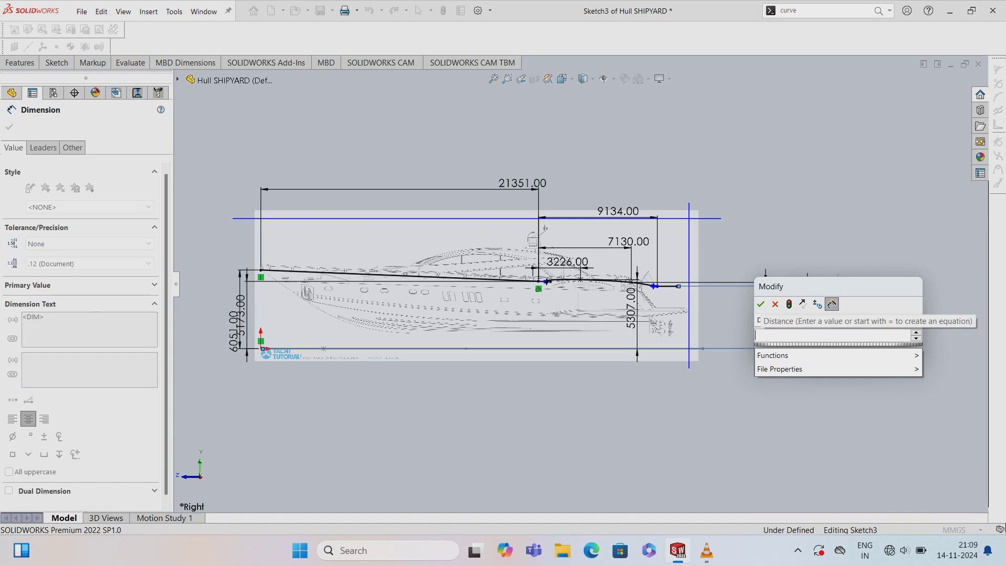
{"action": "type", "text": "4"}
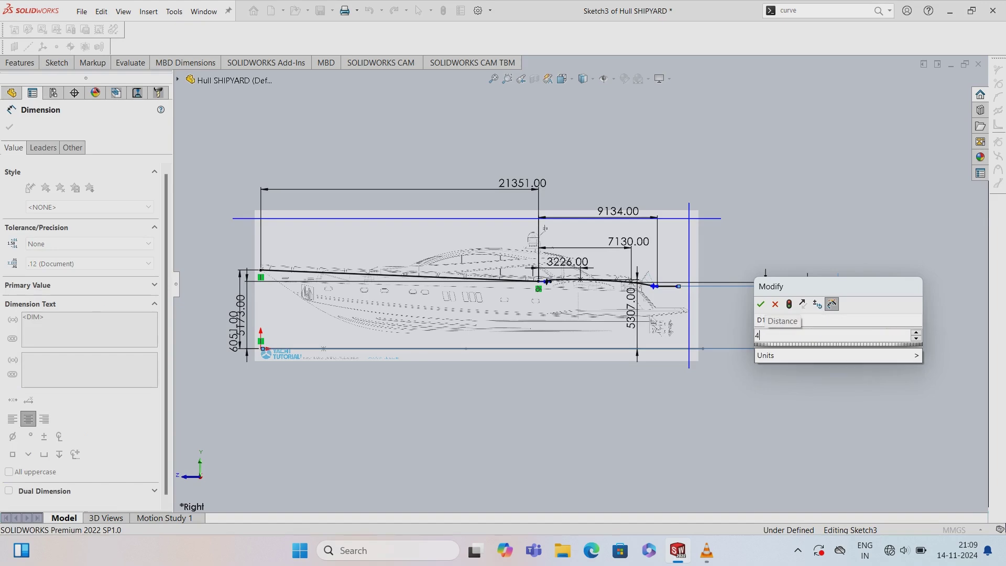
{"action": "type", "text": "697"}
{"action": "key", "text": "Return"}
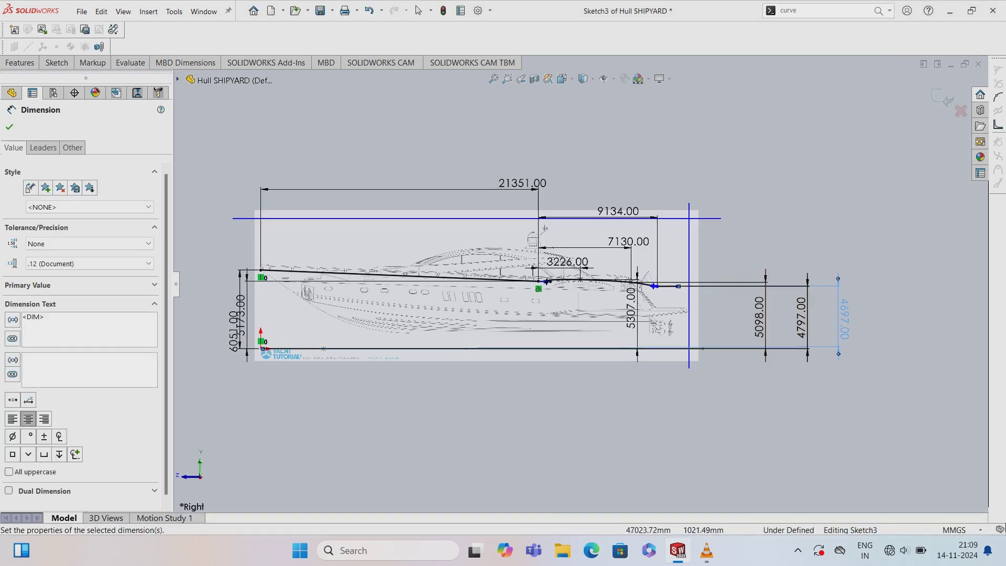
{"action": "left_click", "coordinate": [418, 10]}
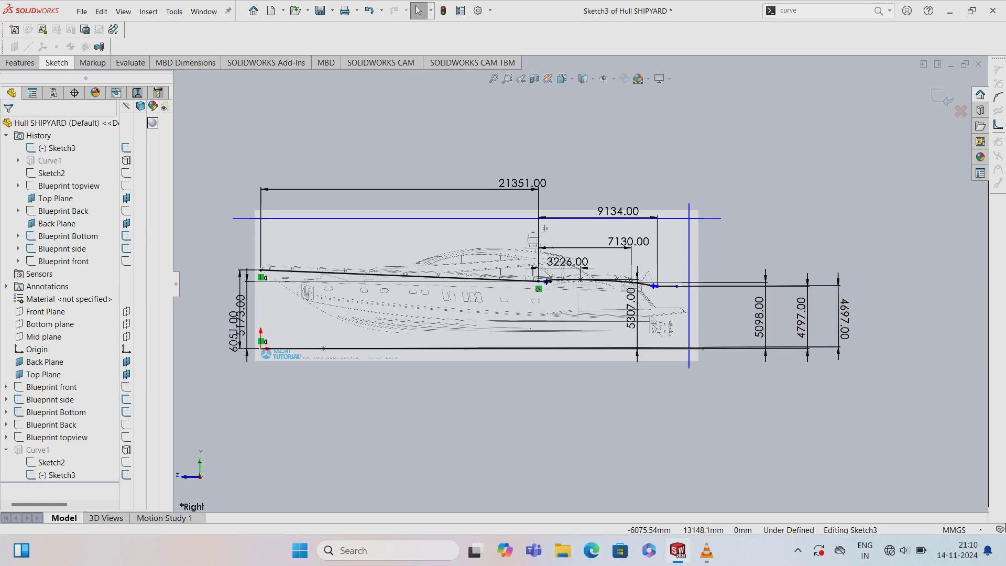
- Exit Sketch3, orbit into a perspective view, and select the Bottom plane
{"action": "left_click", "coordinate": [57, 62]}
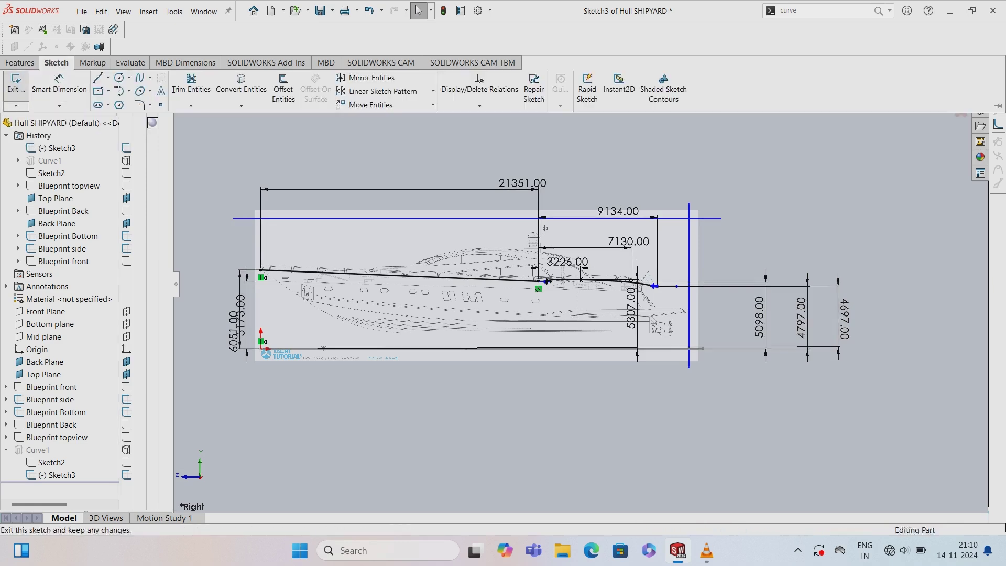
{"action": "left_click", "coordinate": [15, 84]}
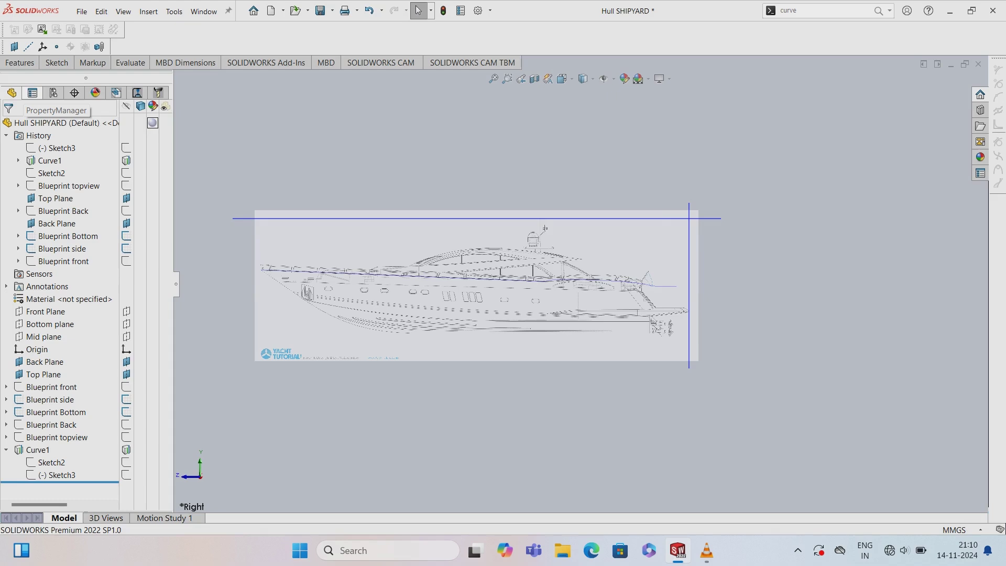
{"action": "middle_click_drag", "start_coordinate": [545, 229], "coordinate": [545, 235]}
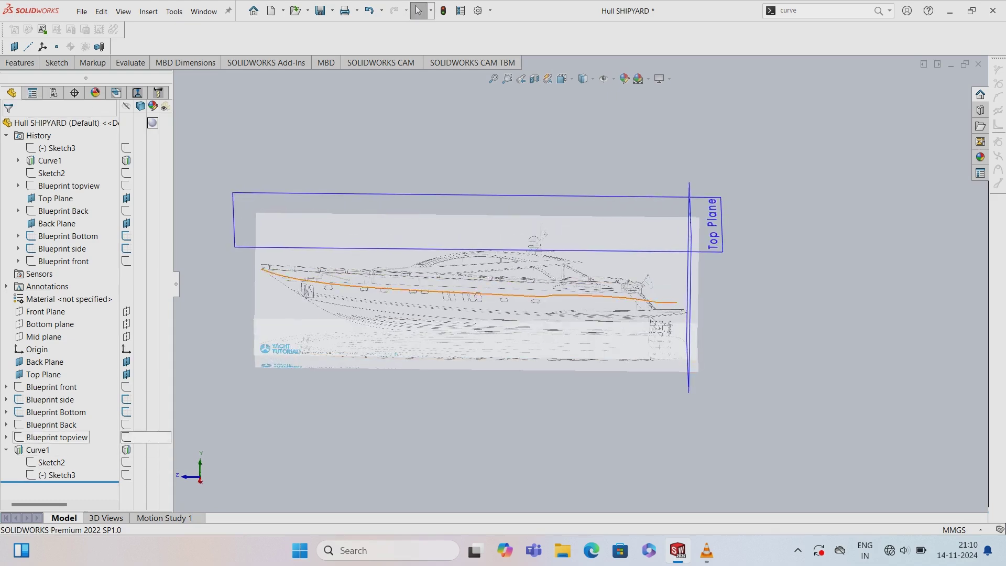
{"action": "left_click", "coordinate": [57, 62]}
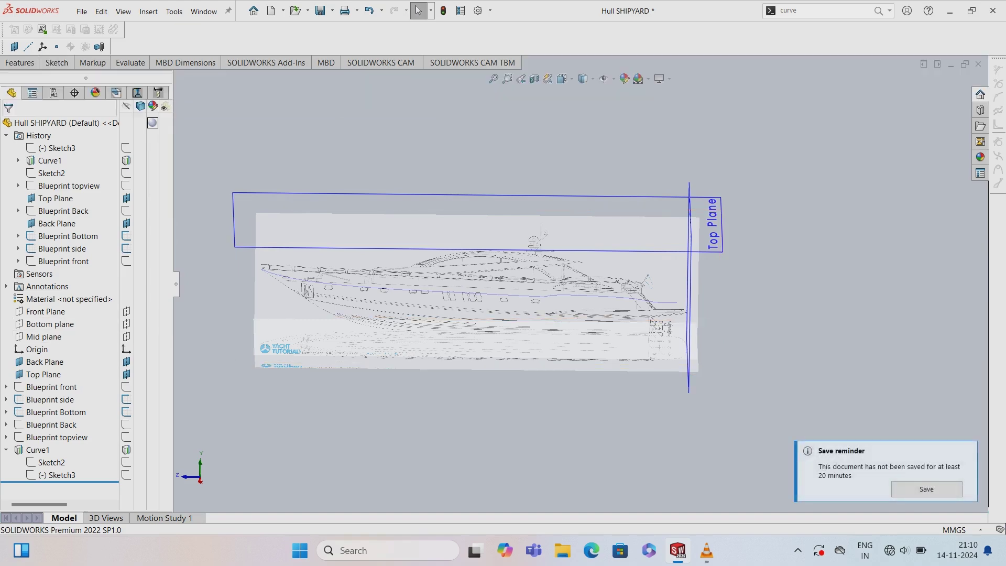
{"action": "middle_click_drag", "start_coordinate": [472, 314], "coordinate": [524, 346]}
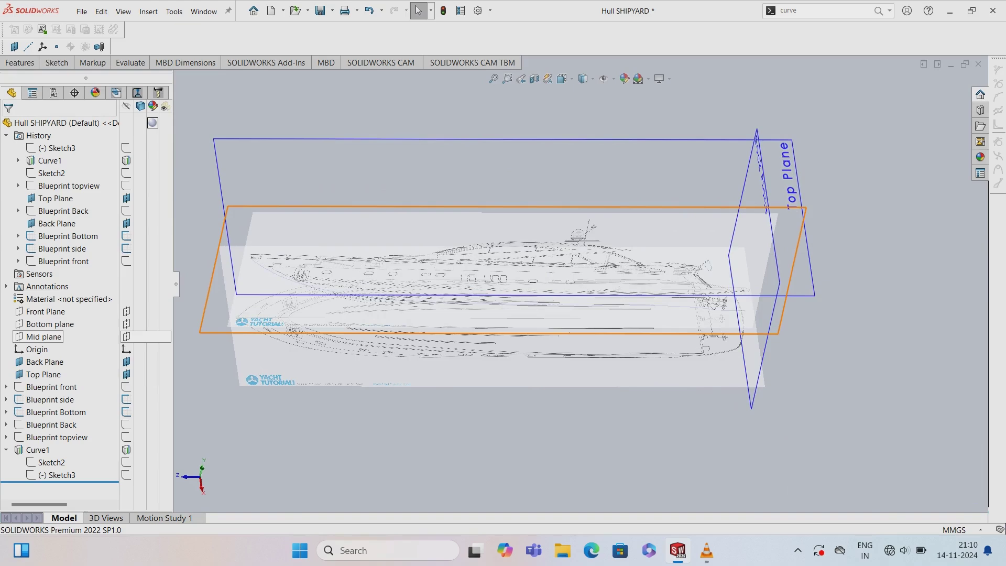
{"action": "left_click", "coordinate": [50, 324]}
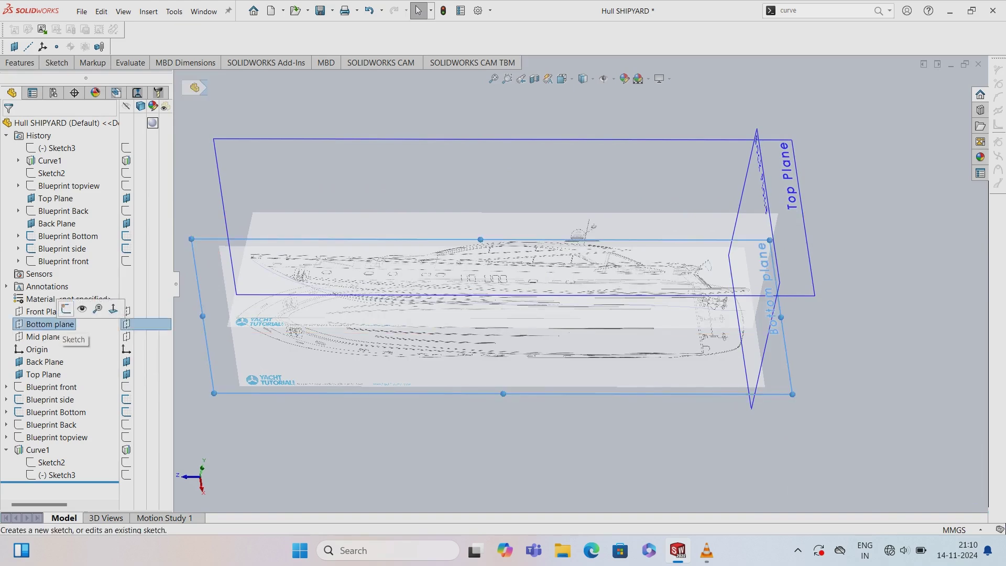
- Start Sketch5 on the Bottom plane and zoom in on the top-view blueprint
{"action": "left_click", "coordinate": [66, 308]}
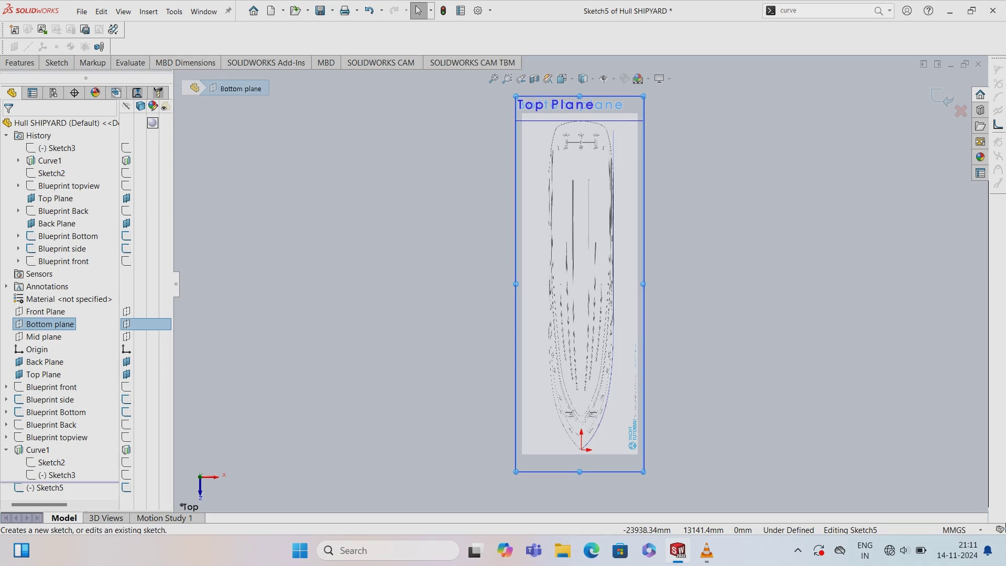
{"action": "scroll", "coordinate": [607, 275], "scroll_direction": "down", "scroll_amount": 1}
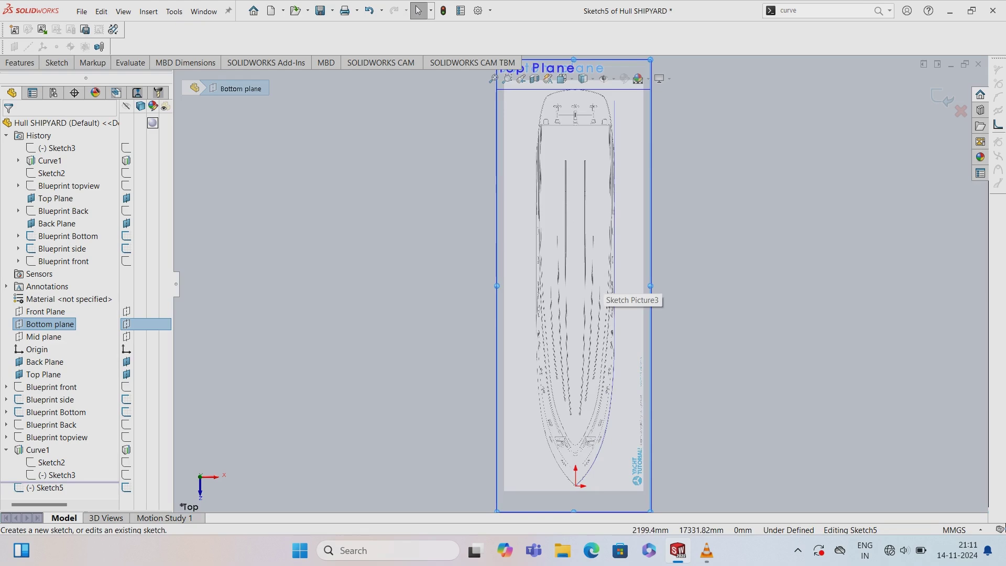
{"action": "left_click", "coordinate": [56, 62]}
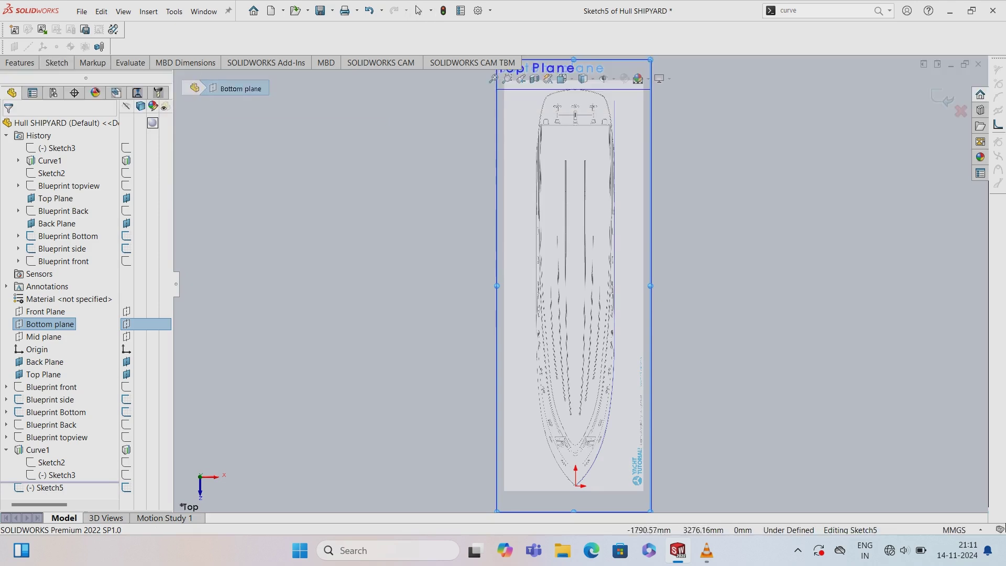
- Trace the right hull edge with a spline from the bow centre, through three side points, to near the stern
{"action": "left_click", "coordinate": [575, 438]}
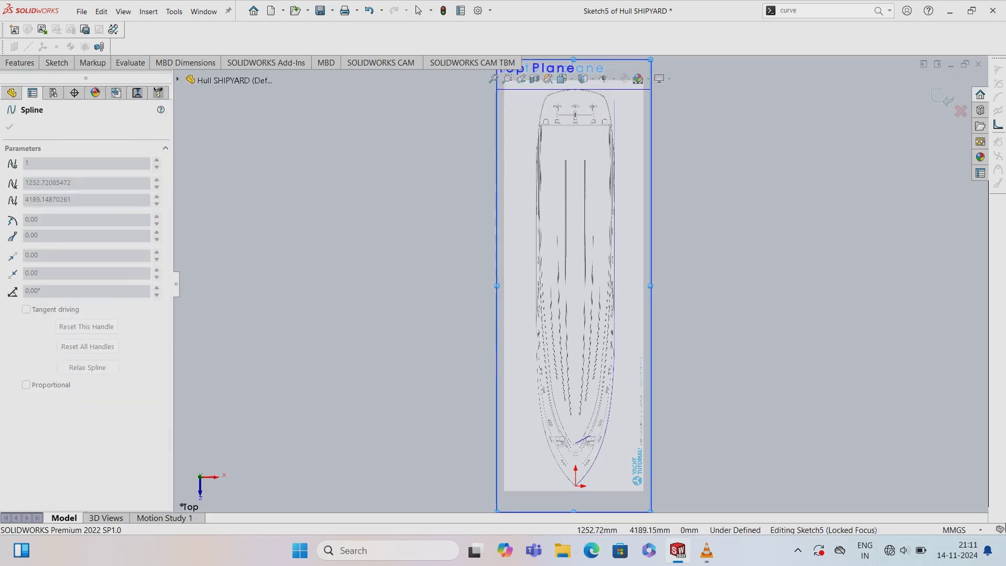
{"action": "scroll", "coordinate": [592, 414], "scroll_direction": "down", "scroll_amount": 4}
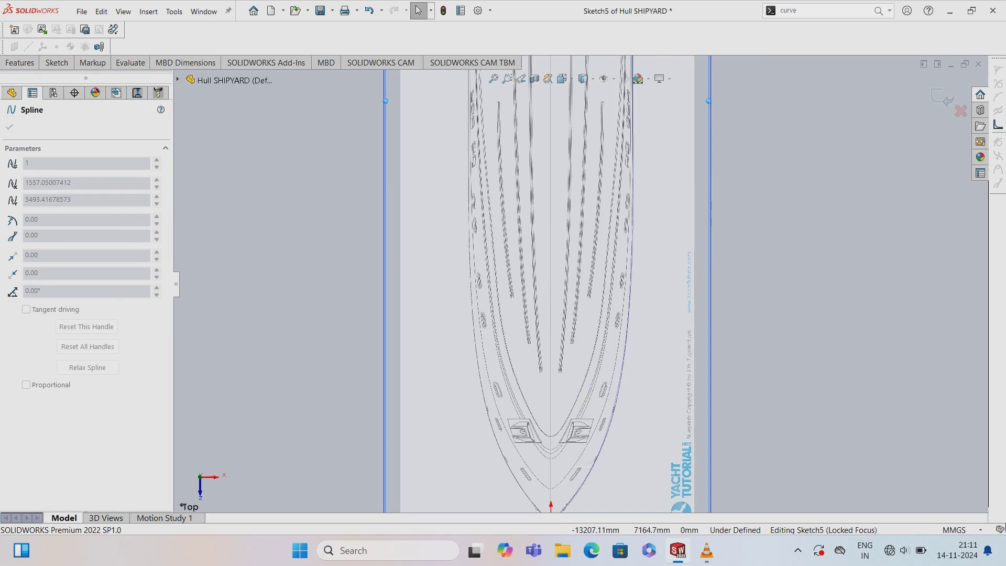
{"action": "left_click", "coordinate": [57, 63]}
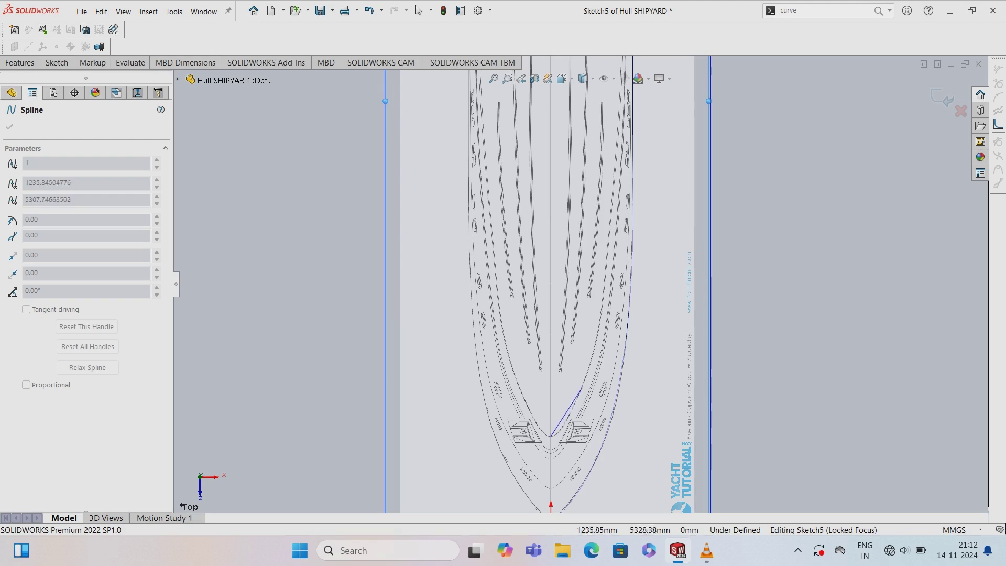
{"action": "left_click", "coordinate": [585, 383]}
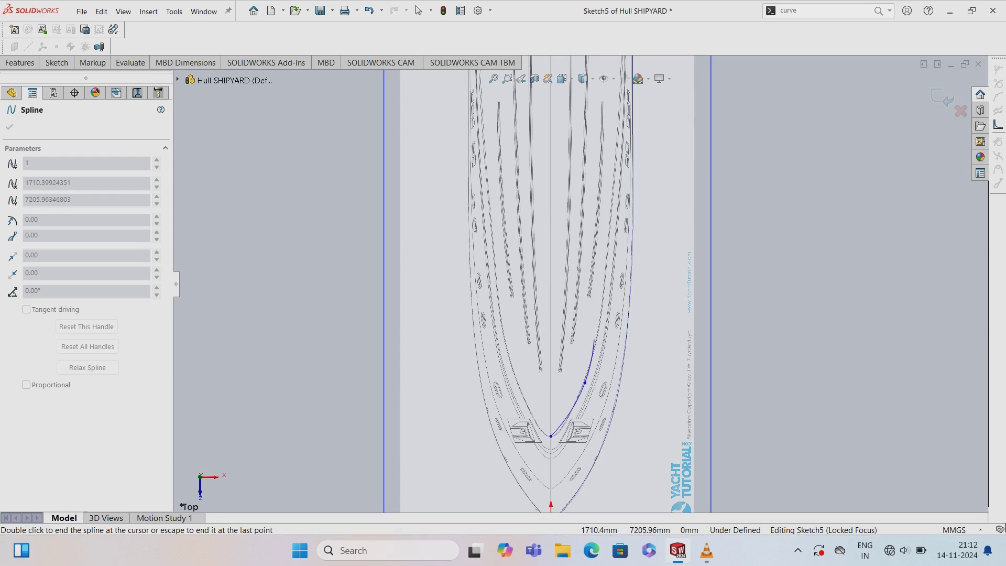
{"action": "left_click", "coordinate": [602, 298]}
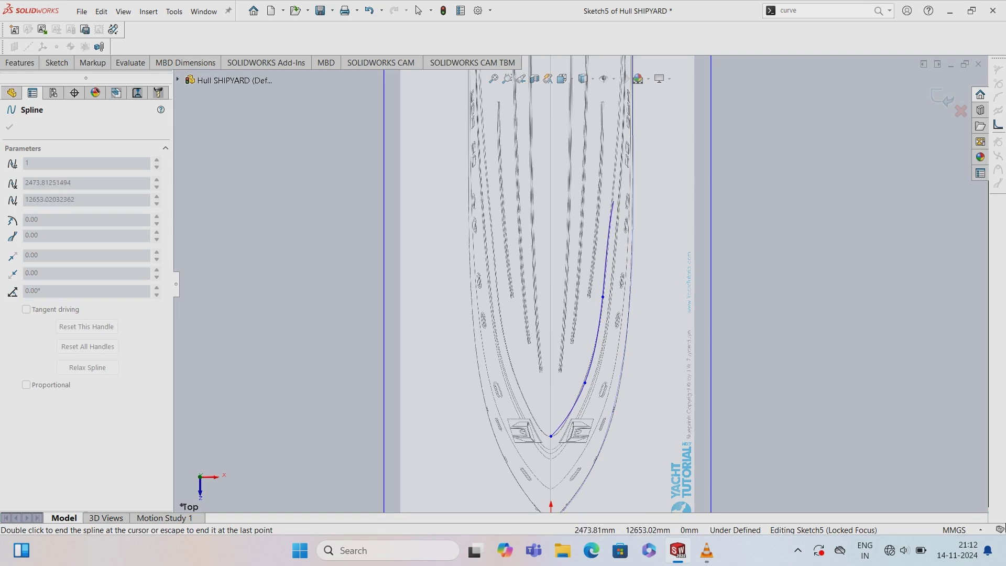
{"action": "left_click", "coordinate": [613, 200]}
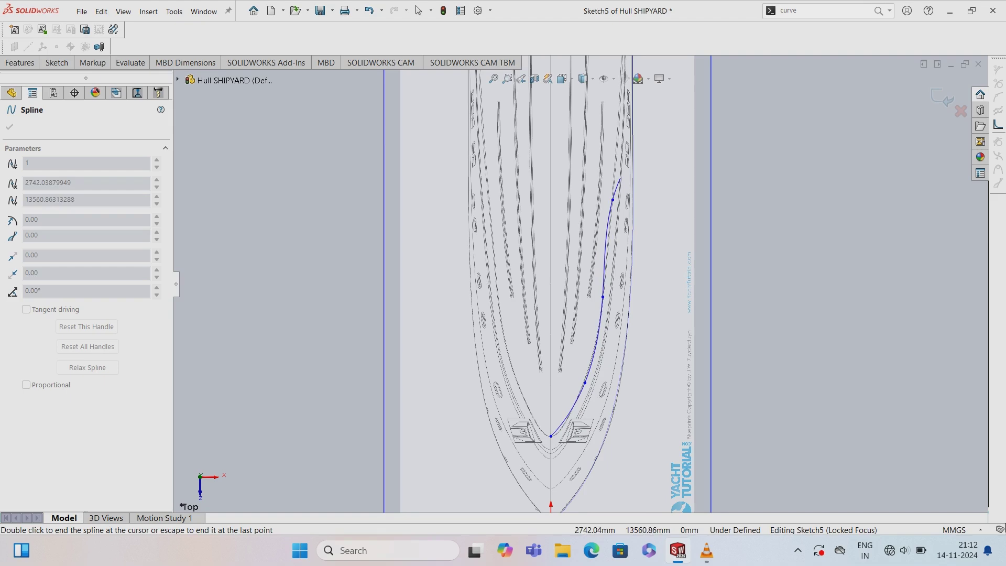
{"action": "scroll", "coordinate": [603, 236], "scroll_direction": "up", "scroll_amount": 3}
{"action": "scroll", "coordinate": [598, 231], "scroll_direction": "up", "scroll_amount": 3}
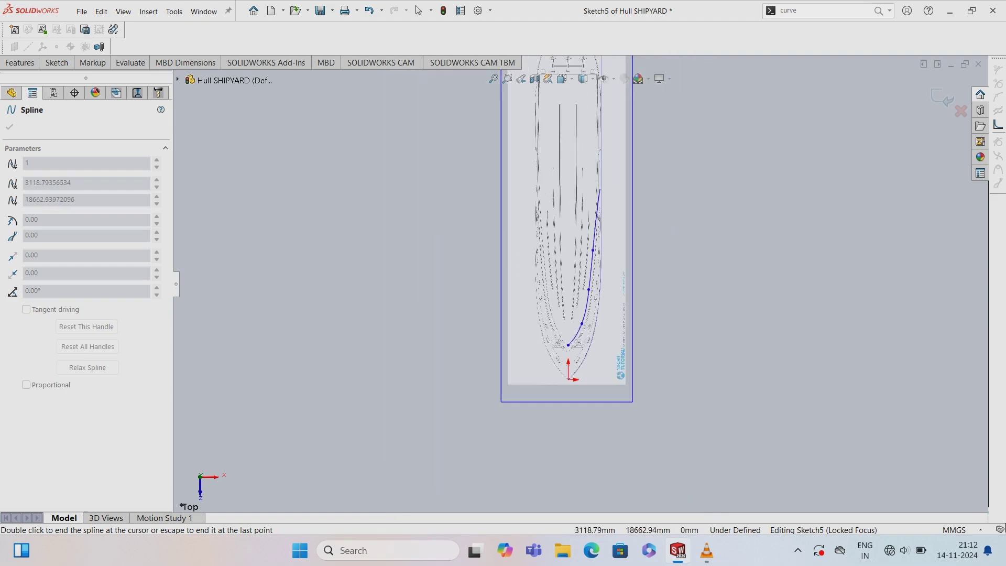
{"action": "scroll", "coordinate": [594, 220], "scroll_direction": "up", "scroll_amount": 3}
{"action": "scroll", "coordinate": [594, 210], "scroll_direction": "down", "scroll_amount": 3}
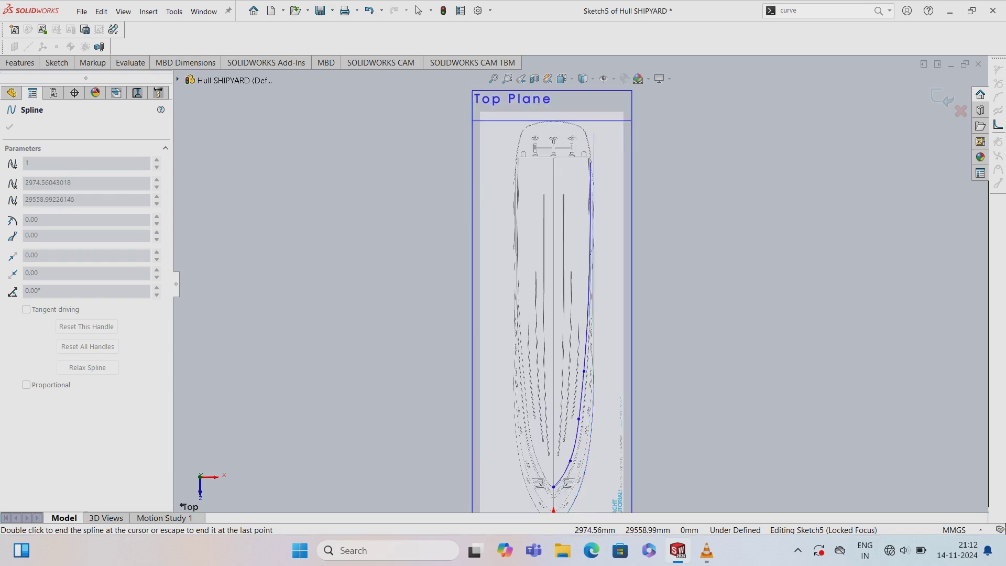
{"action": "left_click", "coordinate": [589, 170]}
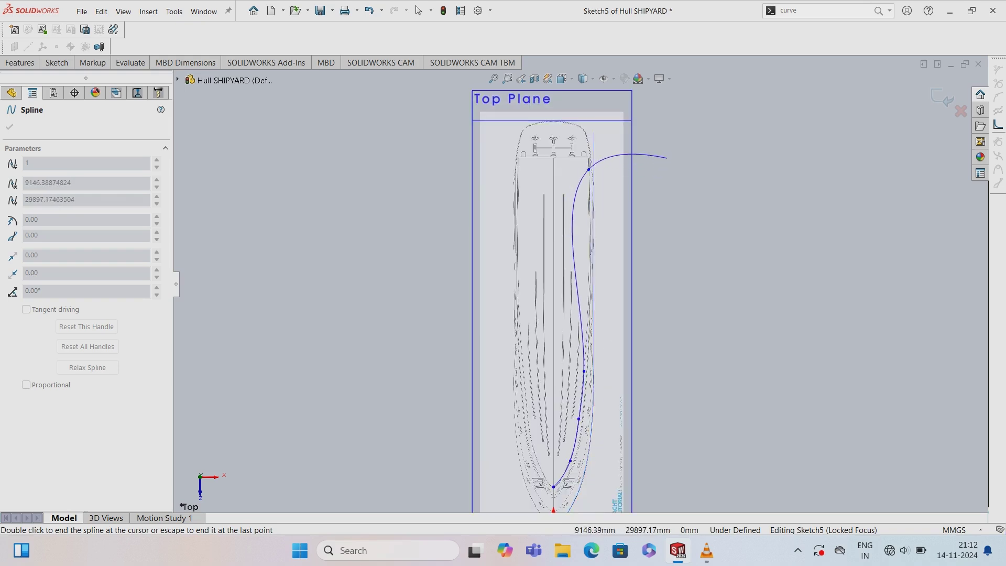
{"action": "key", "text": "Escape"}
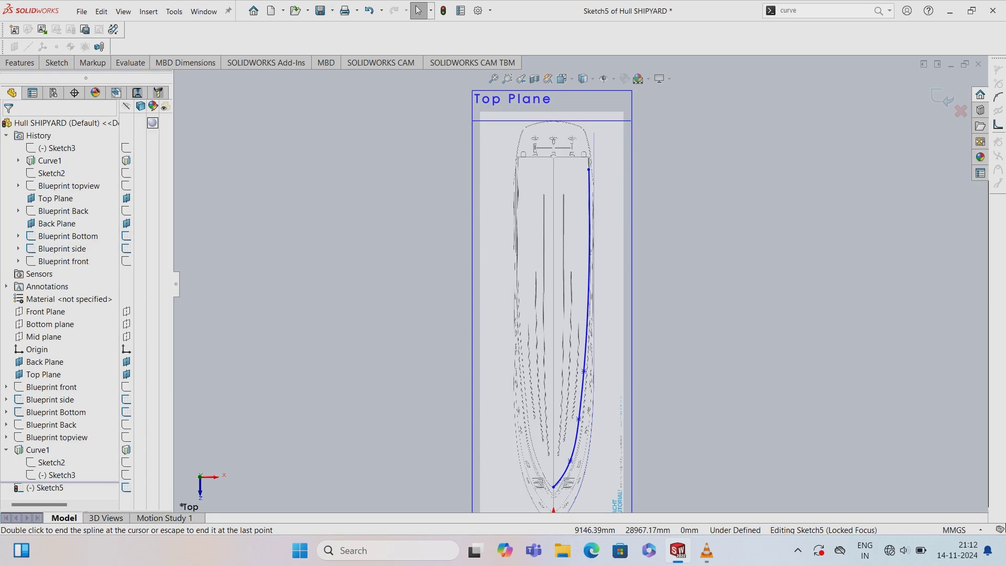
- Add a 3388.90 vertical dimension from the origin to the spline's bow endpoint
{"action": "scroll", "coordinate": [604, 501], "scroll_direction": "down", "scroll_amount": 1}
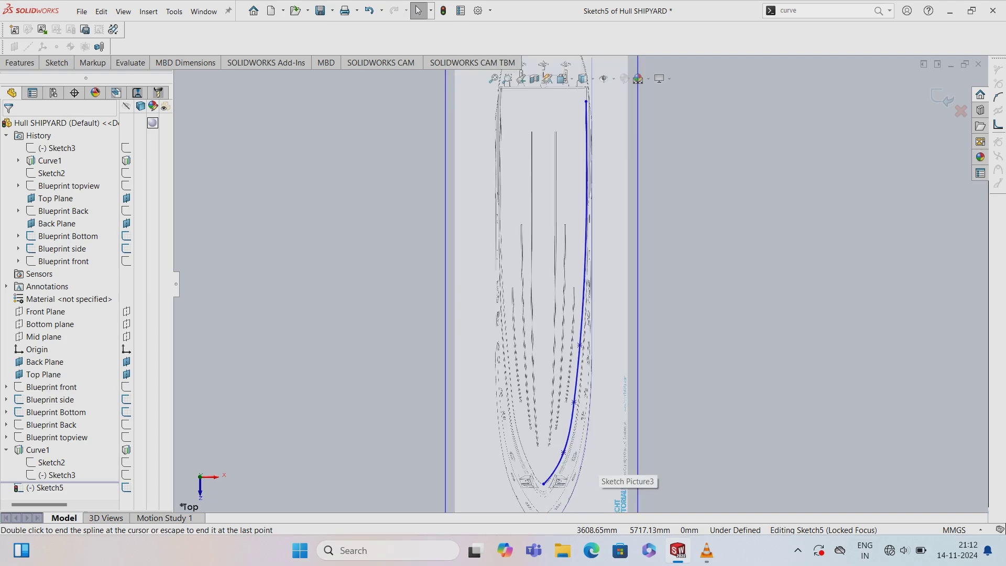
{"action": "key", "text": "f"}
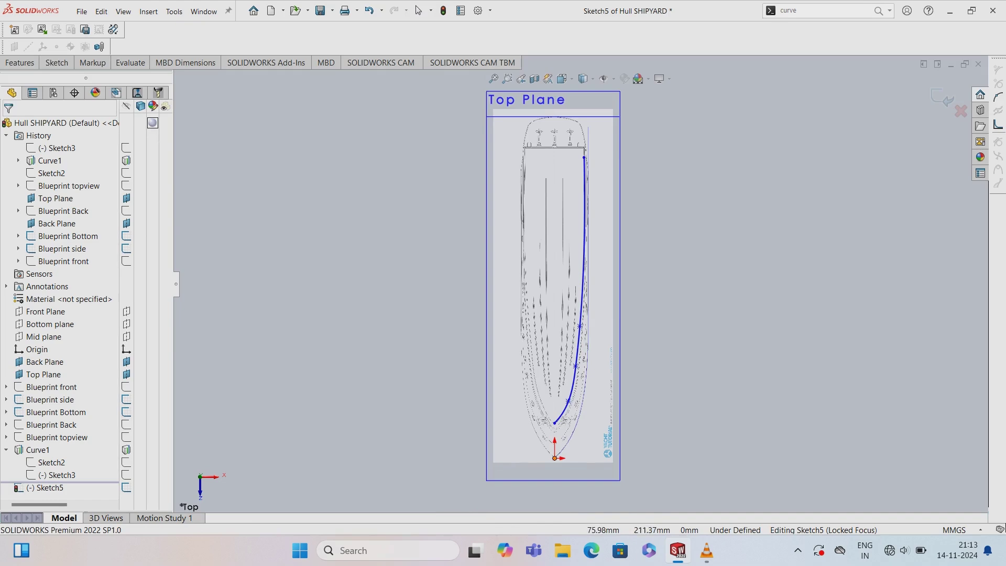
{"action": "left_click", "coordinate": [555, 458]}
{"action": "left_click", "coordinate": [554, 422]}
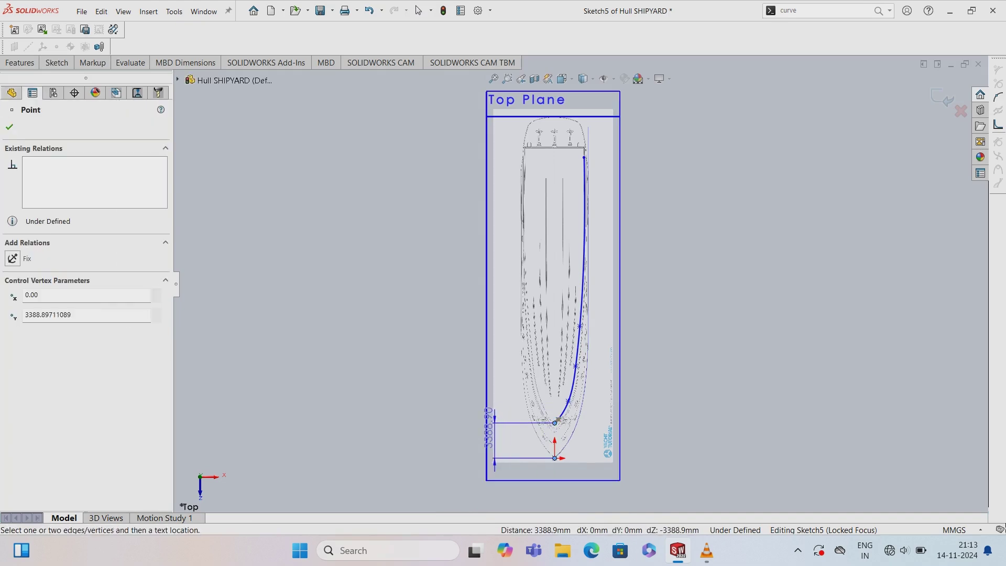
{"action": "left_click", "coordinate": [477, 427]}
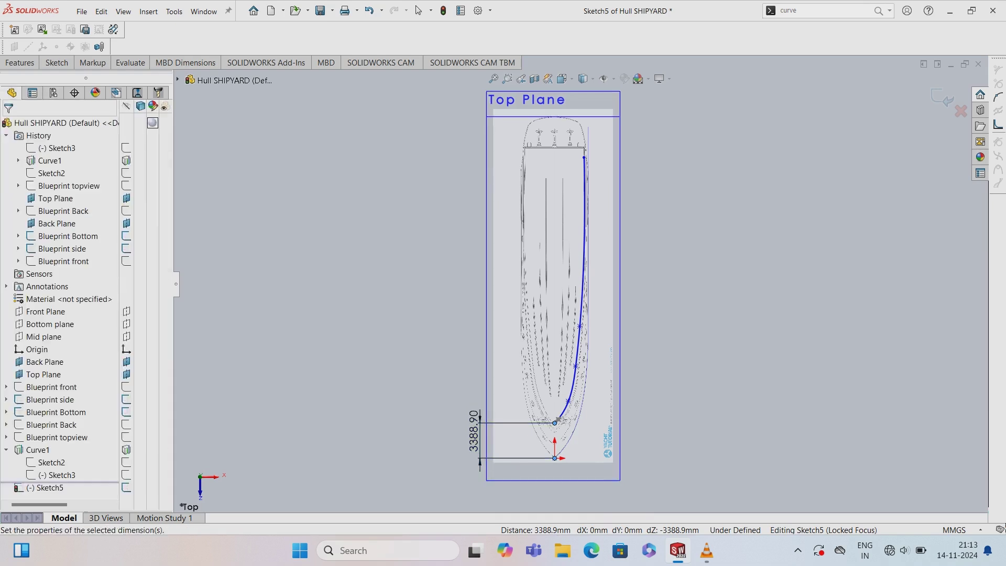
{"action": "key", "text": "Return"}
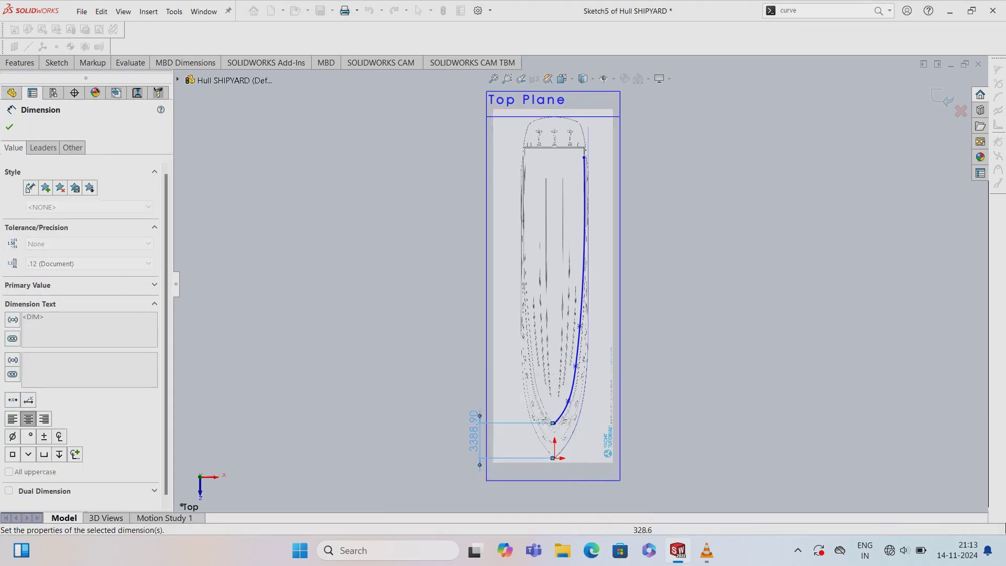
{"action": "scroll", "coordinate": [553, 504], "scroll_direction": "down", "scroll_amount": 1}
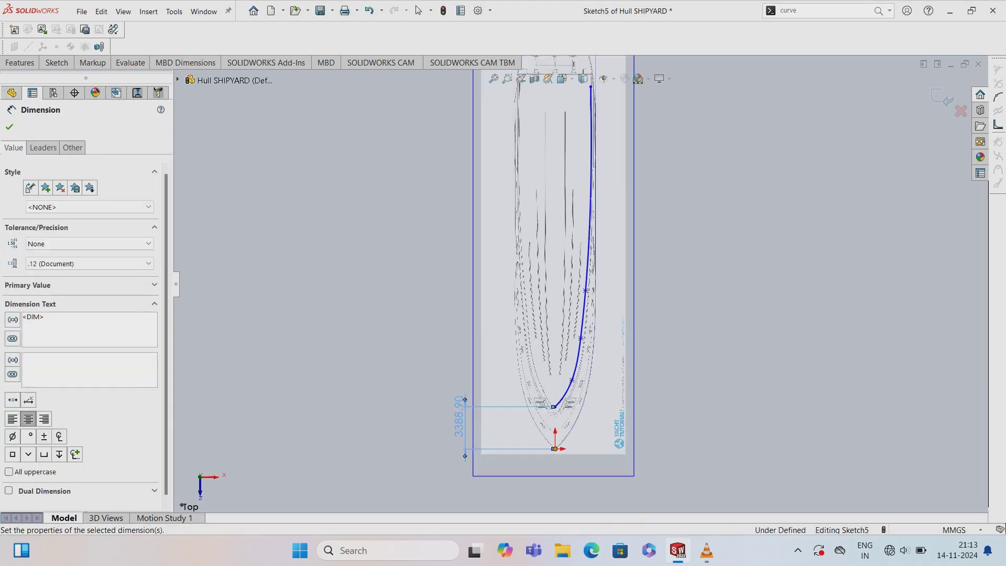
{"action": "key", "text": "Escape"}
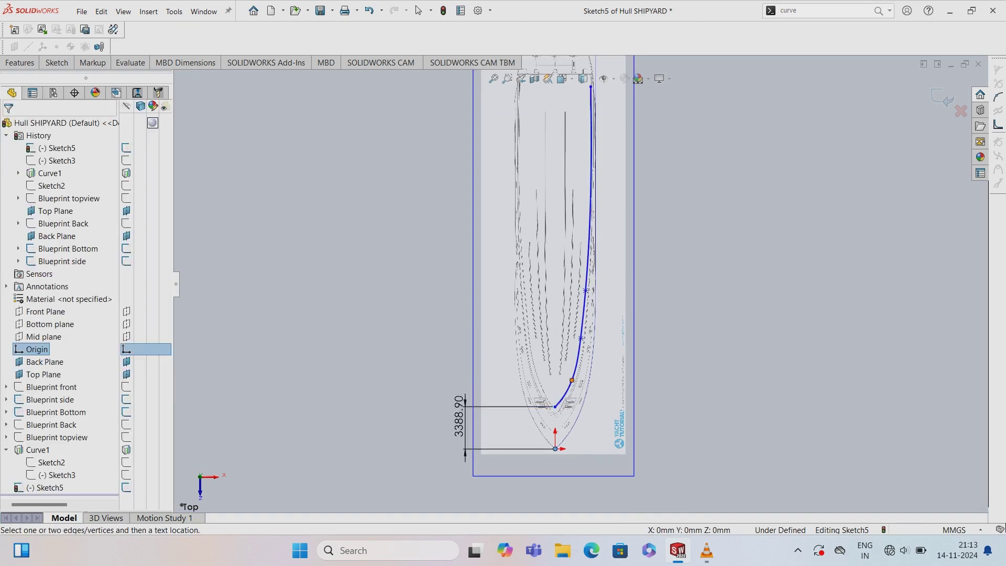
- Set a spline point's vertical distance from the origin to 4265
{"action": "left_click", "coordinate": [571, 380]}
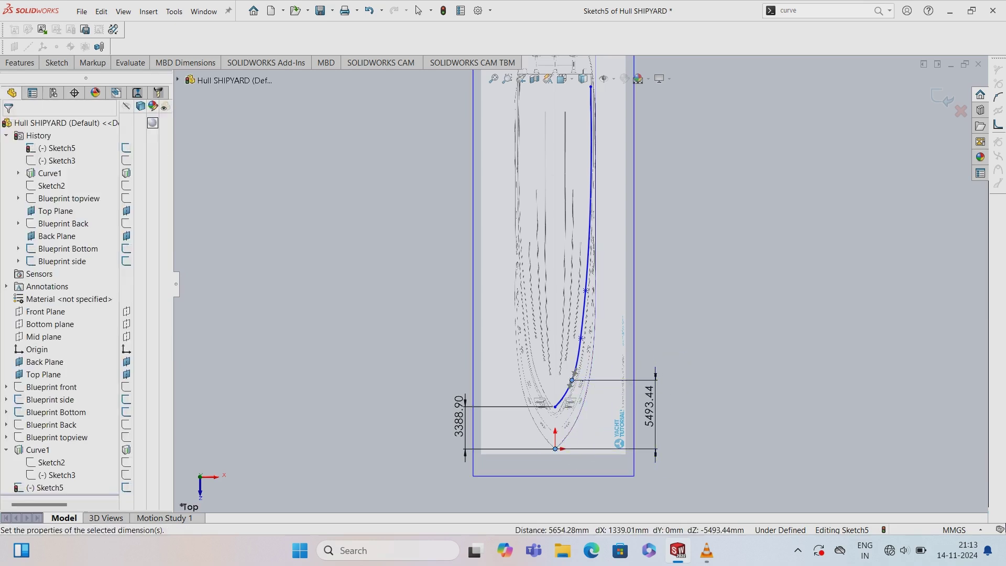
{"action": "left_click", "coordinate": [655, 412]}
{"action": "key", "text": "BackSpace"}
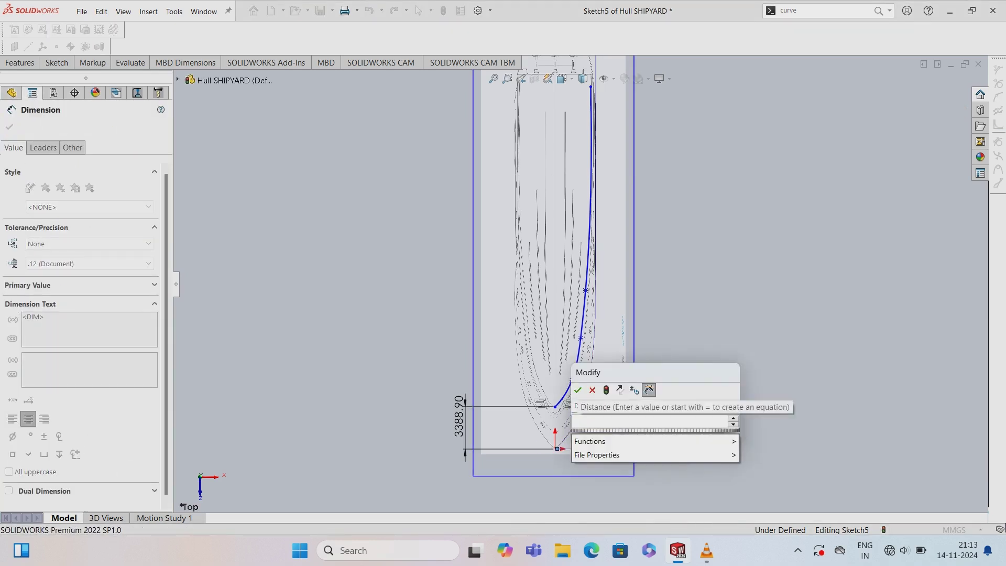
{"action": "type", "text": "4265"}
{"action": "key", "text": "Return"}
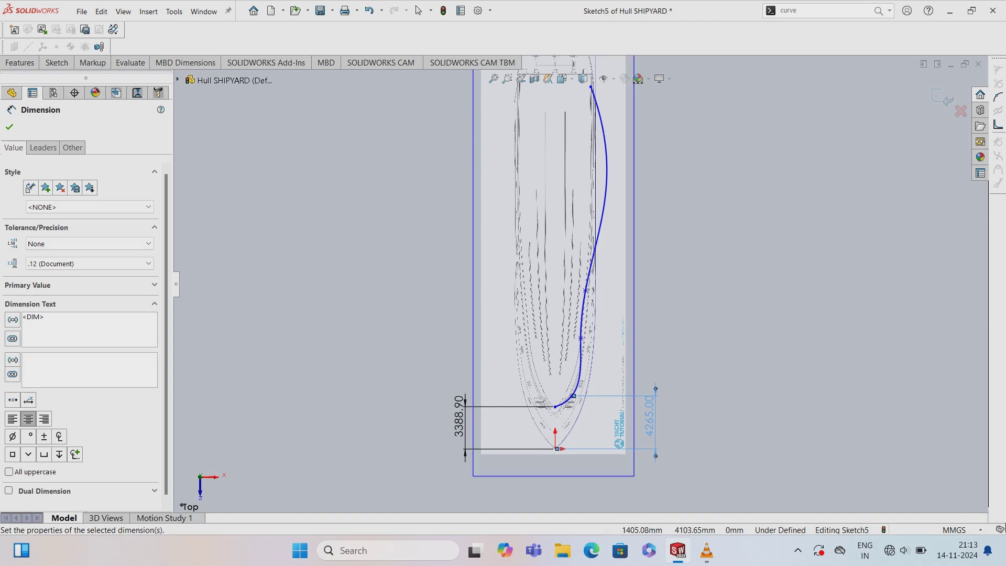
- Dimension the spline point's horizontal offset from the origin as 765
{"action": "left_click", "coordinate": [573, 393]}
{"action": "left_click", "coordinate": [555, 448]}
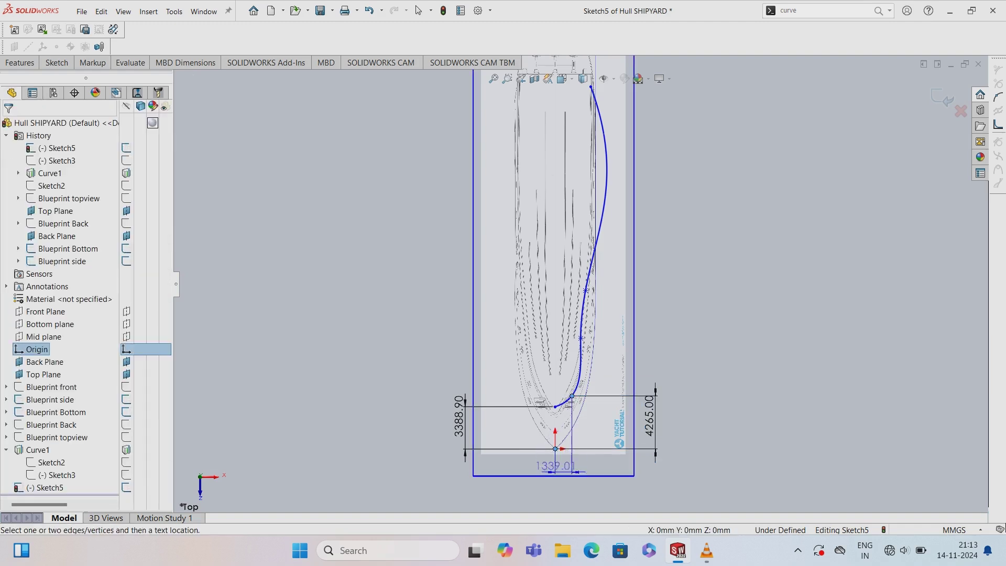
{"action": "left_click", "coordinate": [558, 485]}
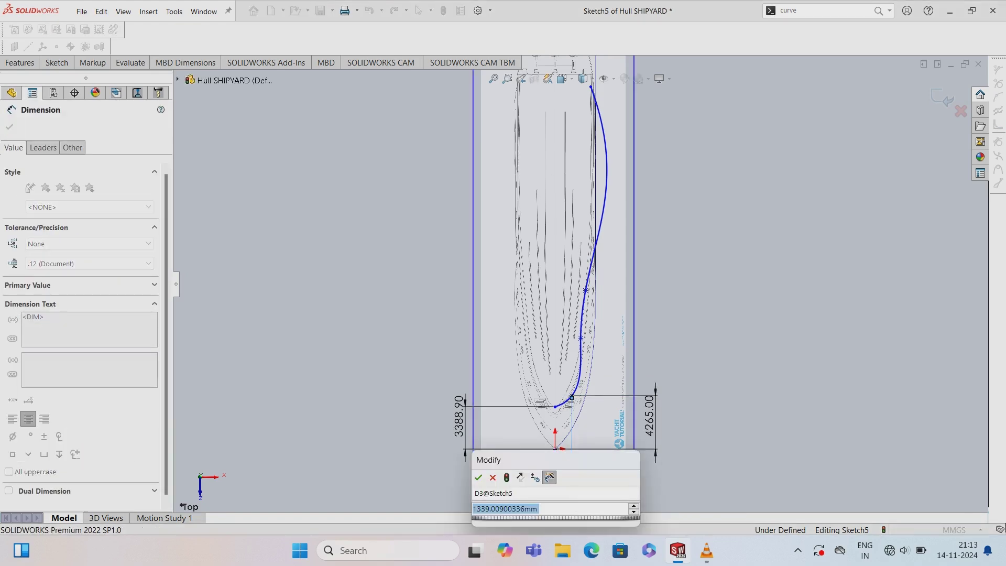
{"action": "type", "text": "="}
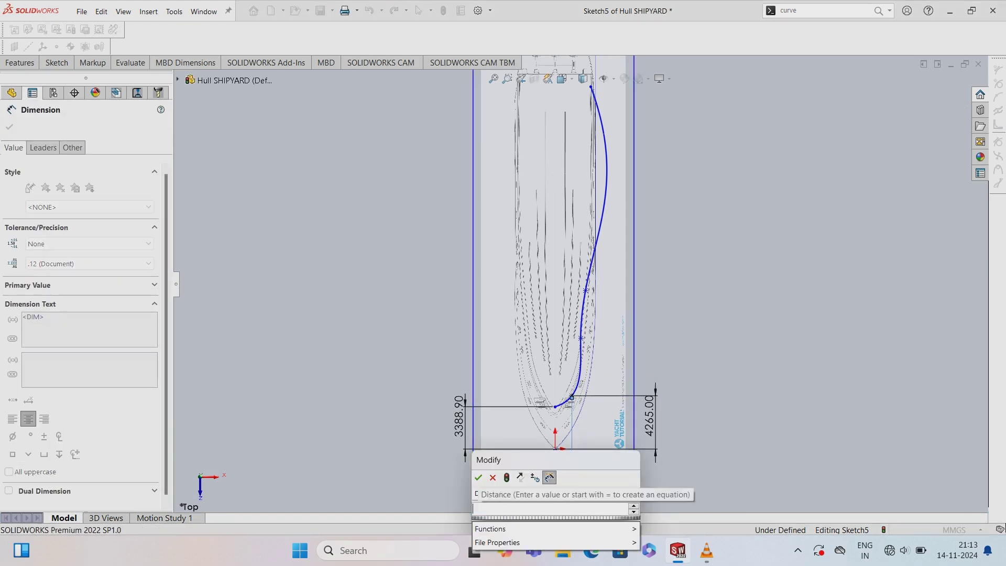
{"action": "type", "text": "765"}
{"action": "key", "text": "Return"}
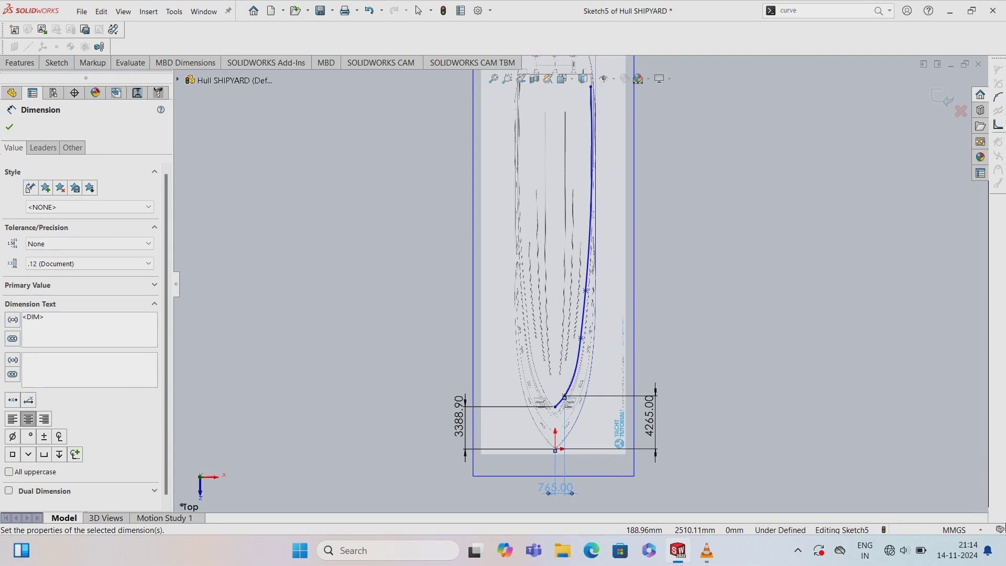
{"action": "key", "text": "Escape"}
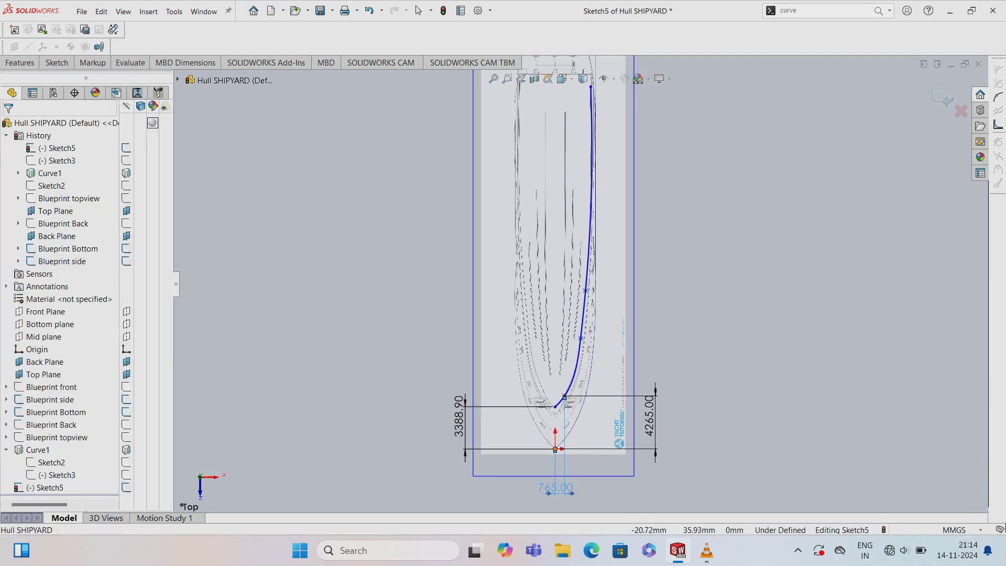
- Set the next spline point's vertical distance from the origin to 10230
{"action": "left_click", "coordinate": [580, 338]}
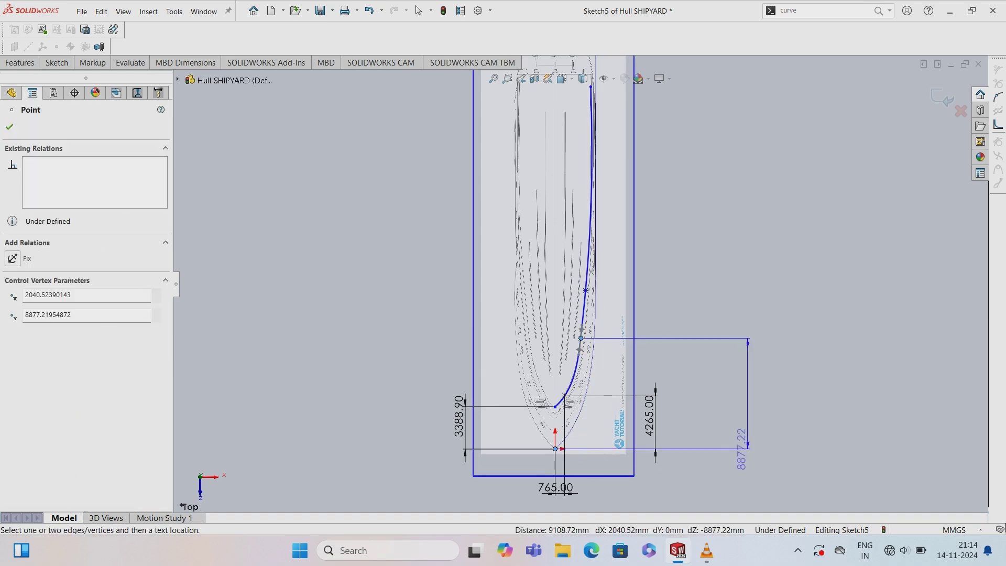
{"action": "left_click", "coordinate": [745, 448]}
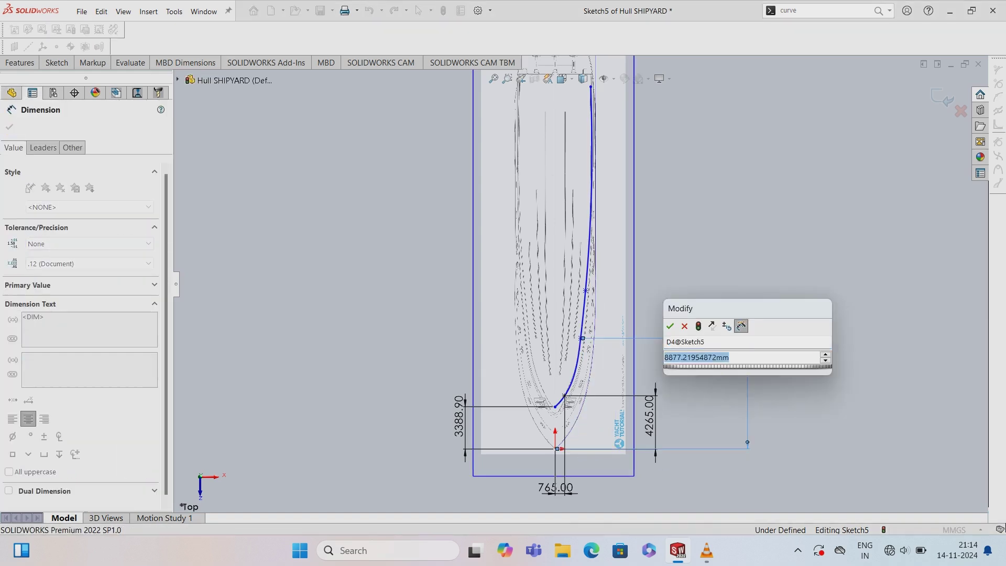
{"action": "type", "text": "1"}
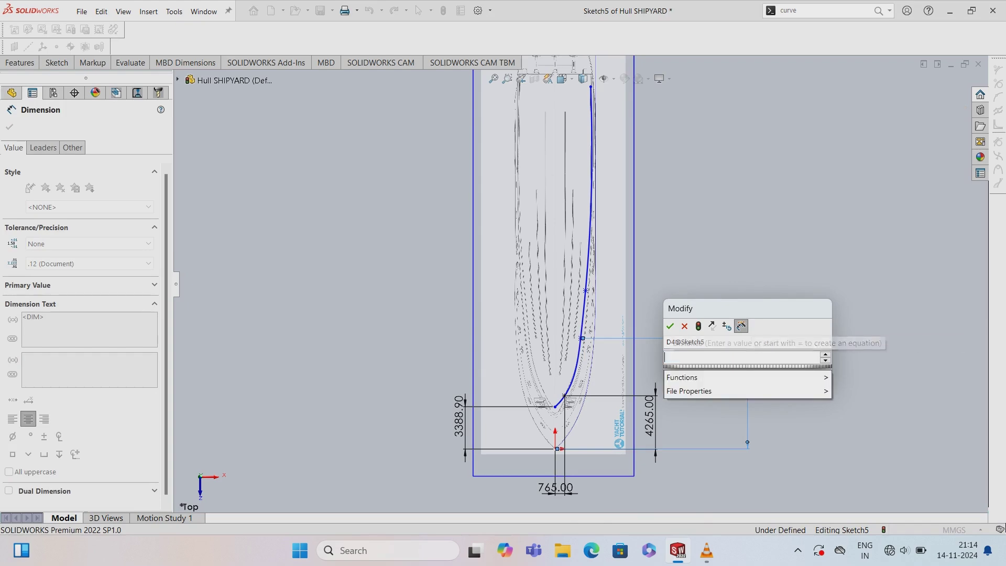
{"action": "type", "text": "023"}
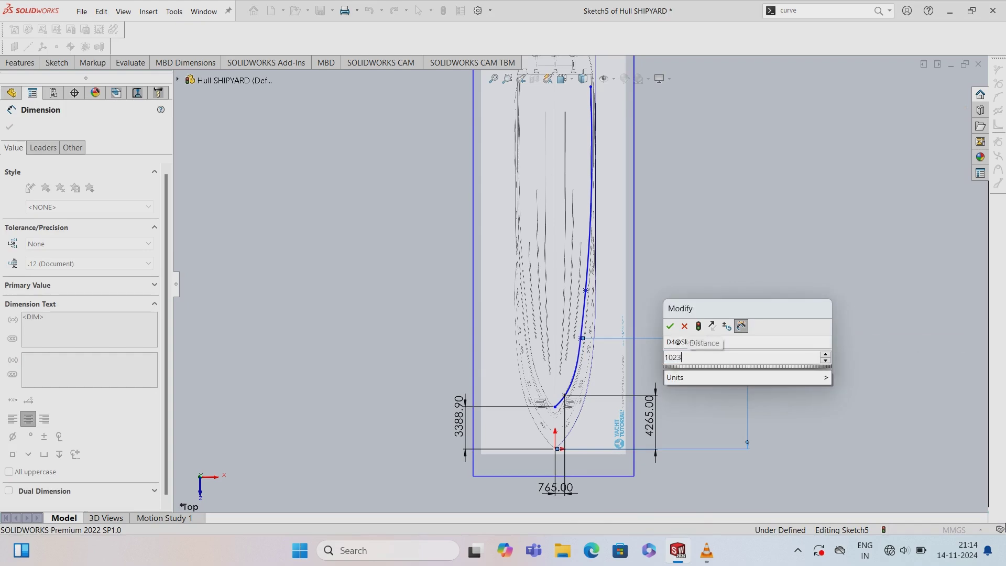
{"action": "type", "text": "0"}
{"action": "left_click", "coordinate": [669, 326]}
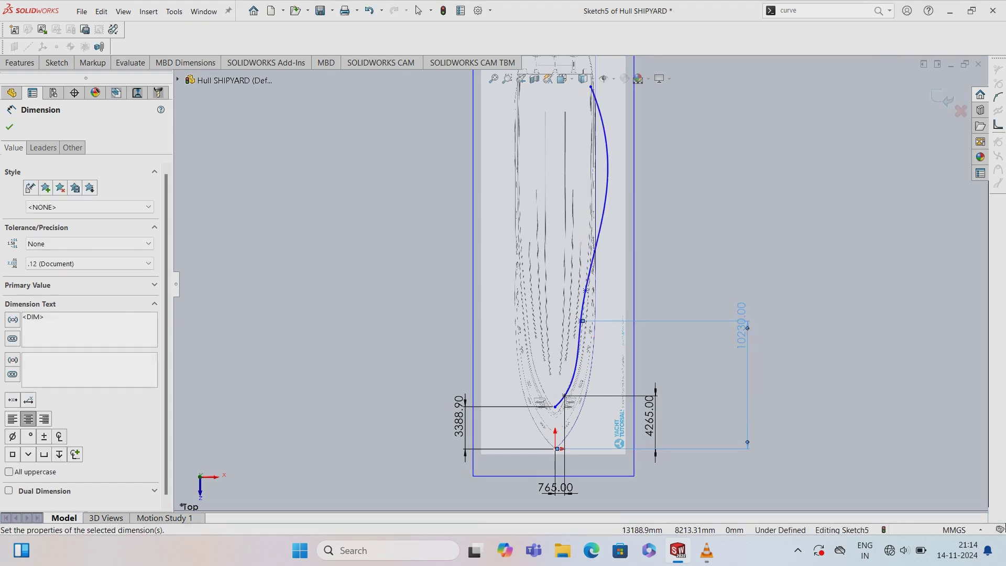
{"action": "left_click", "coordinate": [57, 63]}
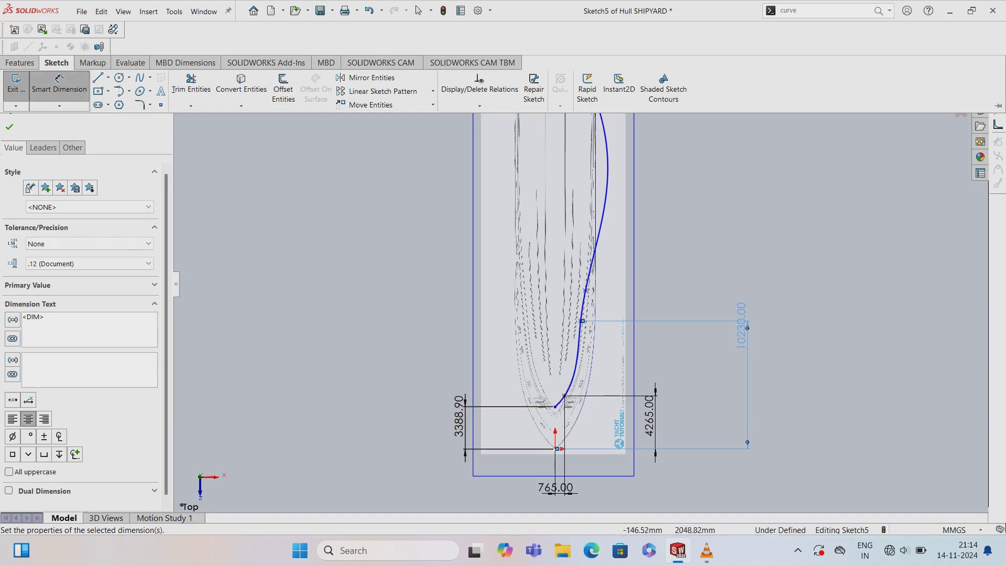
{"action": "key", "text": "Escape"}
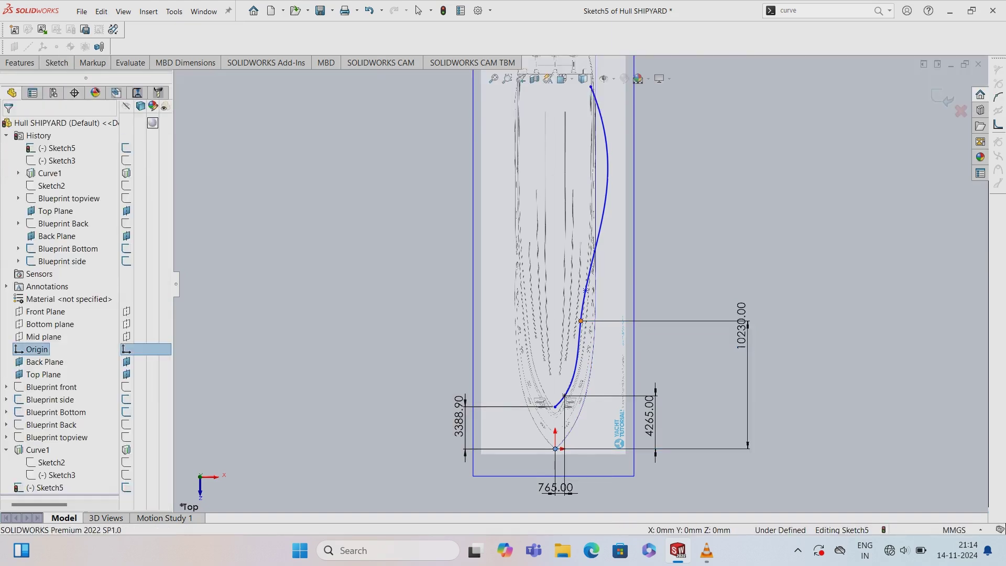
- Give the same spline point a 2208 horizontal offset from the origin
{"action": "left_click", "coordinate": [581, 320]}
{"action": "scroll", "coordinate": [566, 501], "scroll_direction": "down", "scroll_amount": 2}
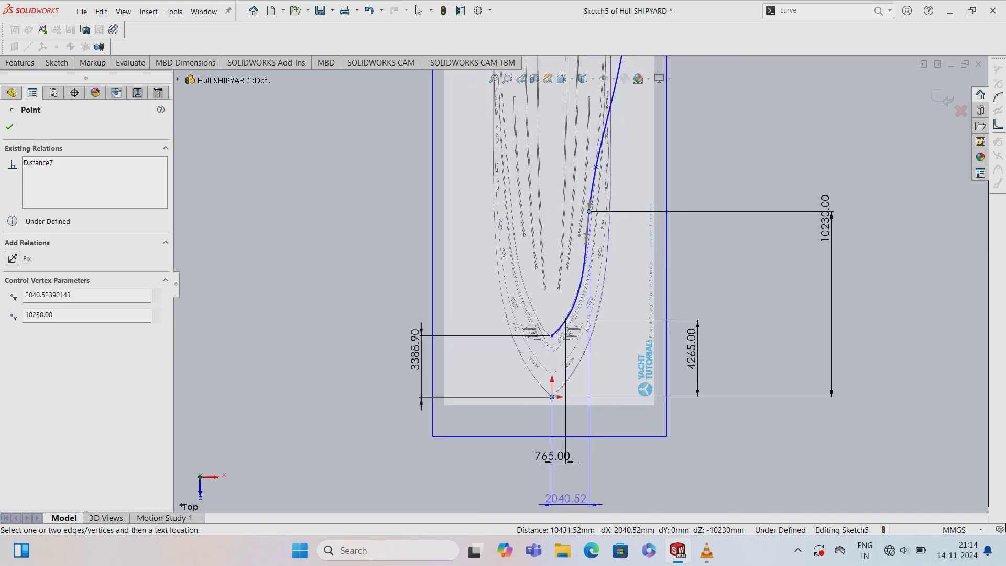
{"action": "left_click", "coordinate": [566, 501]}
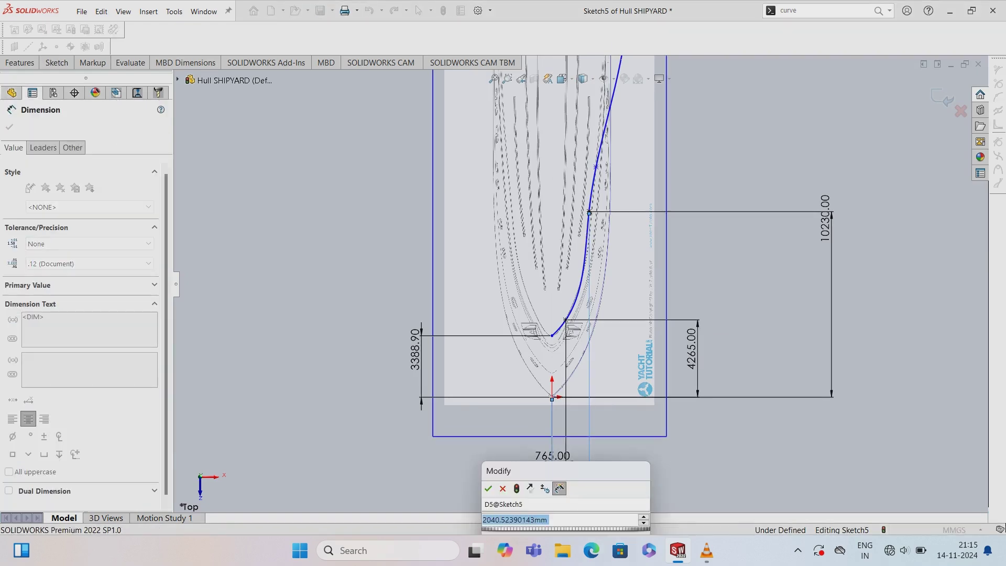
{"action": "type", "text": "="}
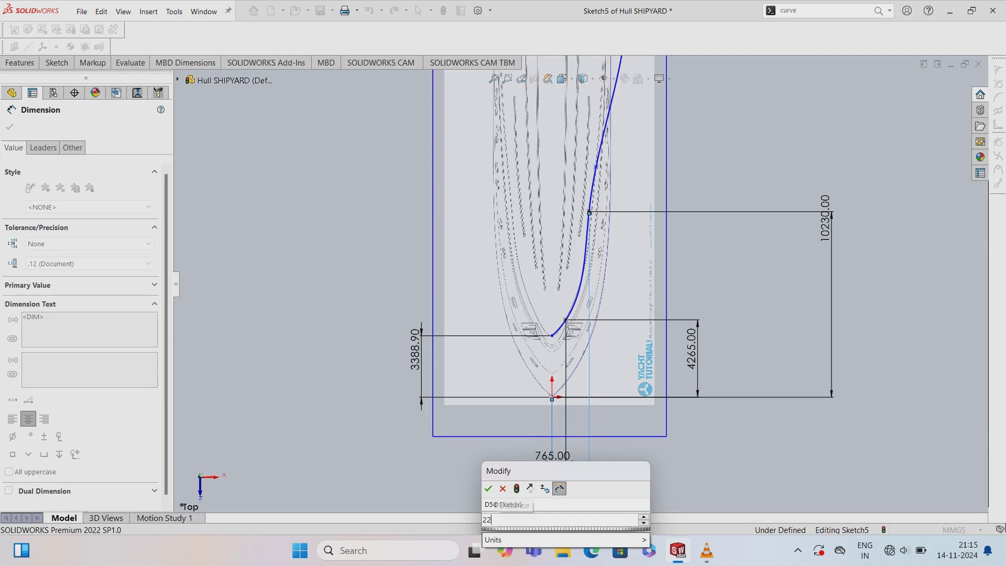
{"action": "type", "text": "040.52"}
{"action": "key", "text": "Return"}
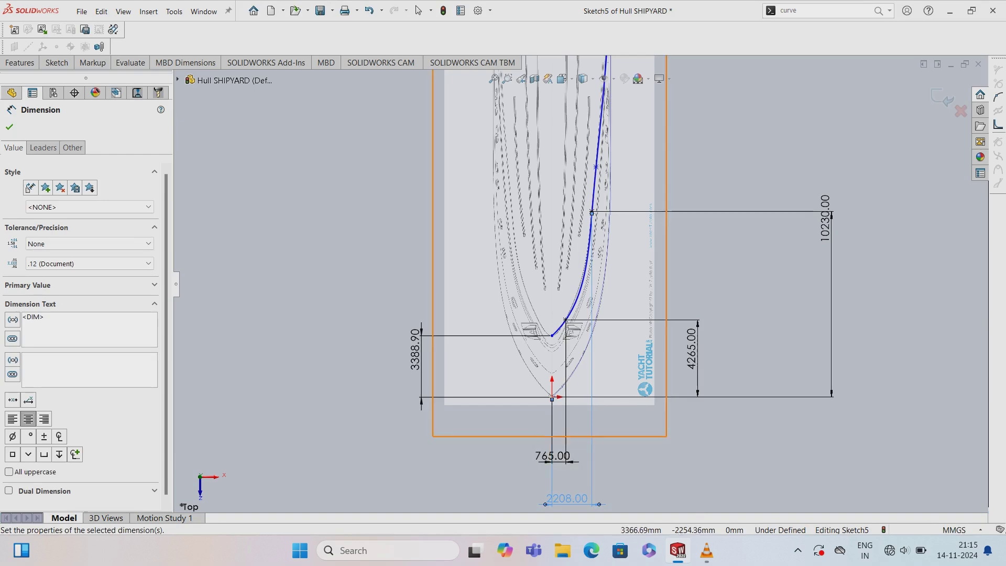
{"action": "scroll", "coordinate": [579, 285], "scroll_direction": "up", "scroll_amount": 3}
{"action": "scroll", "coordinate": [567, 375], "scroll_direction": "up", "scroll_amount": 2}
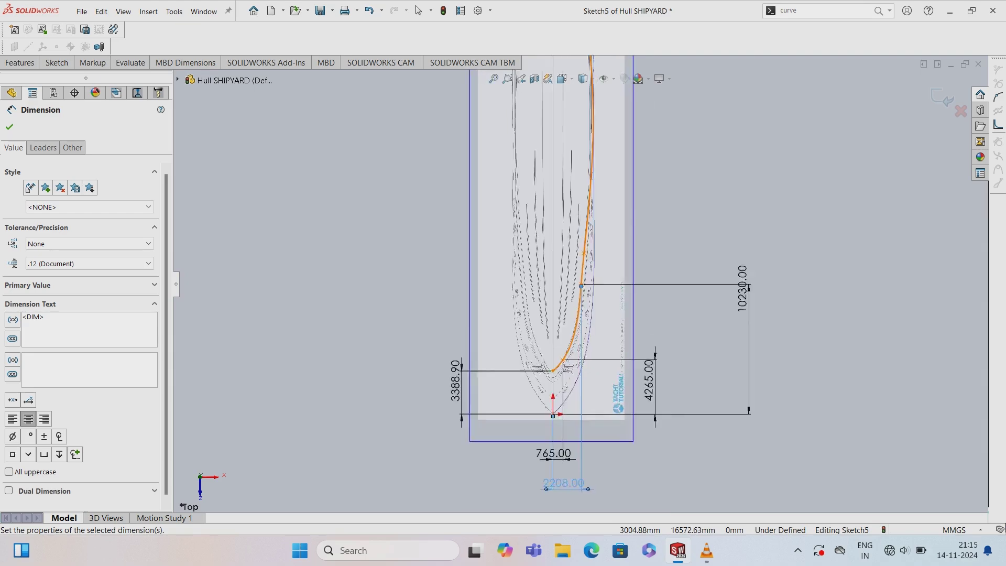
{"action": "scroll", "coordinate": [567, 375], "scroll_direction": "up", "scroll_amount": 1}
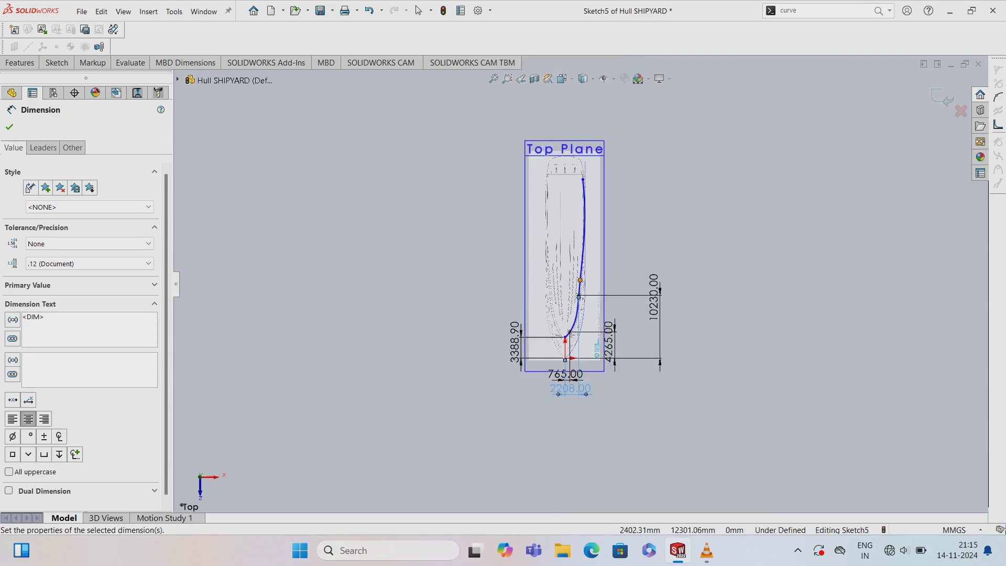
- Set the spline point further up the curve to 15503 vertically from the origin
{"action": "left_click", "coordinate": [580, 281]}
{"action": "left_click", "coordinate": [565, 358]}
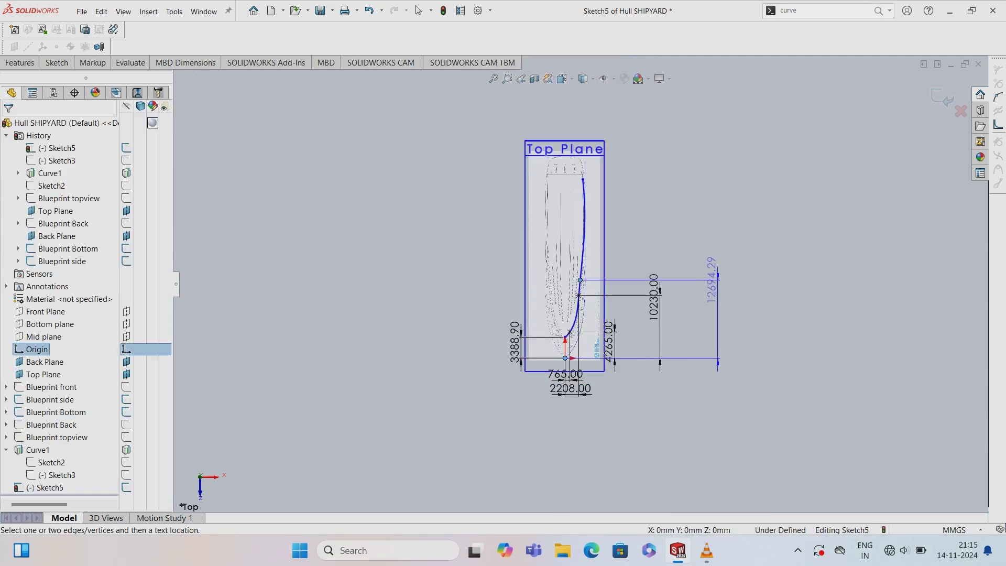
{"action": "left_click", "coordinate": [713, 278]}
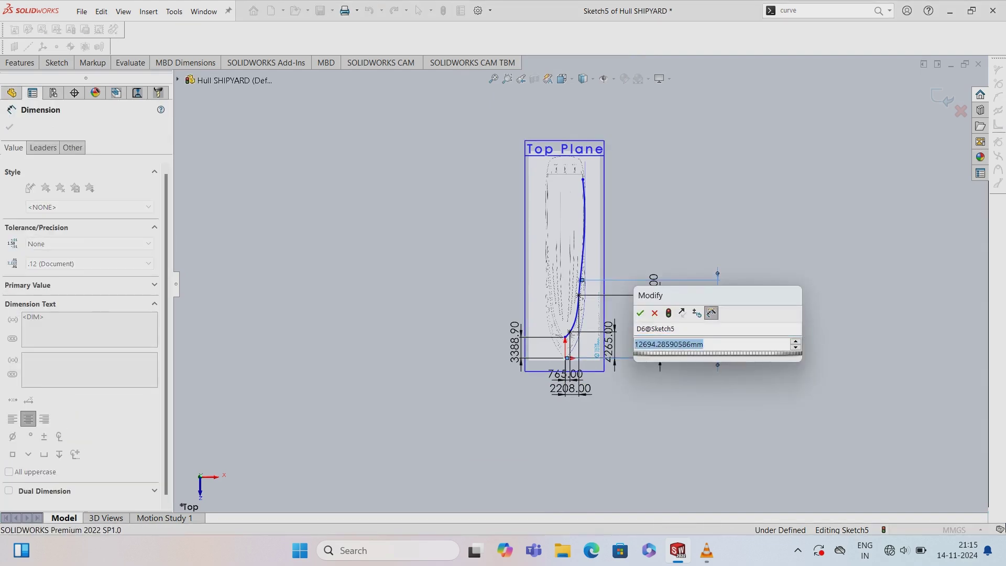
{"action": "key", "text": "BackSpace"}
{"action": "type", "text": "15503"}
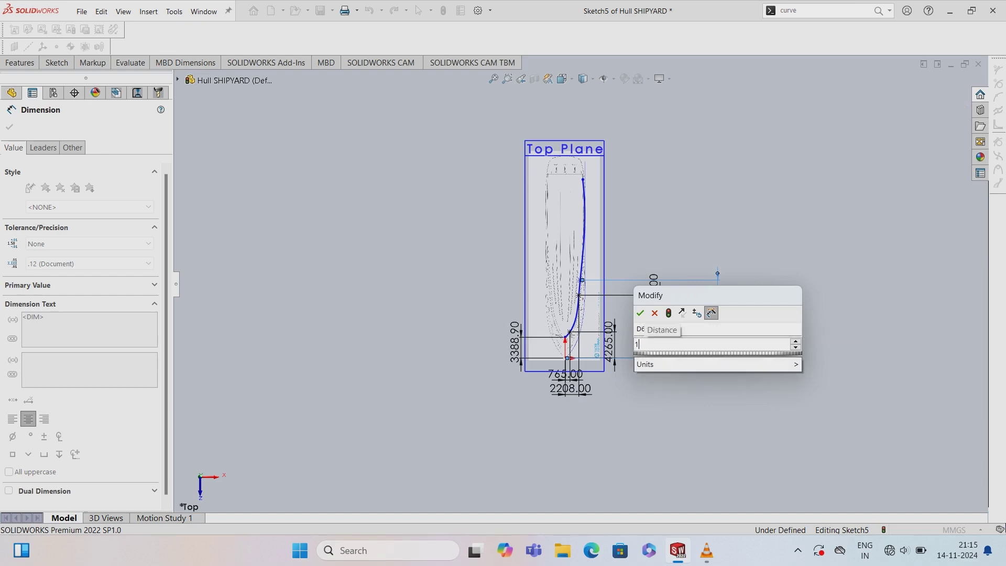
{"action": "key", "text": "Return"}
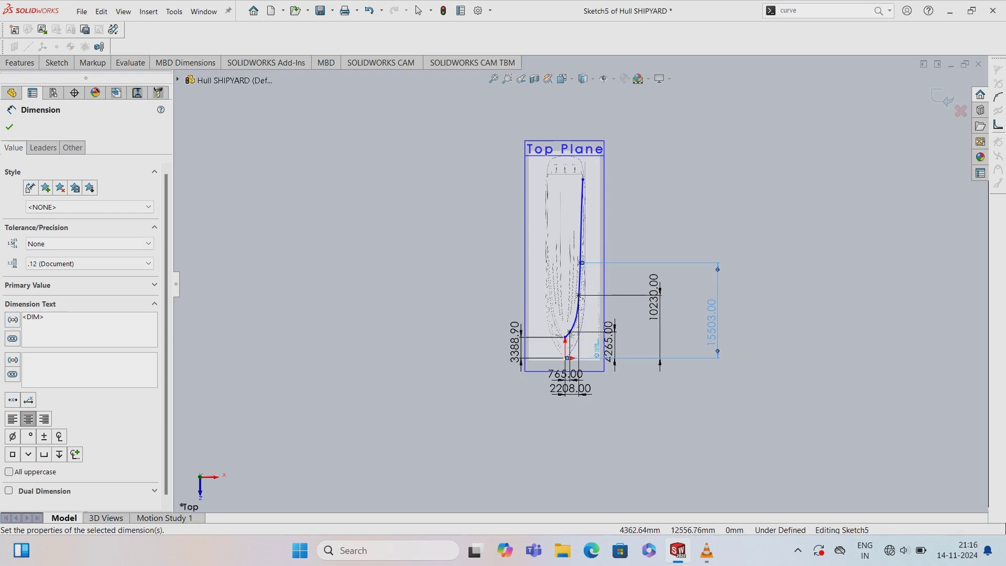
- Give that spline point a 2682 horizontal offset from the origin
{"action": "left_click", "coordinate": [581, 263]}
{"action": "left_click", "coordinate": [565, 358]}
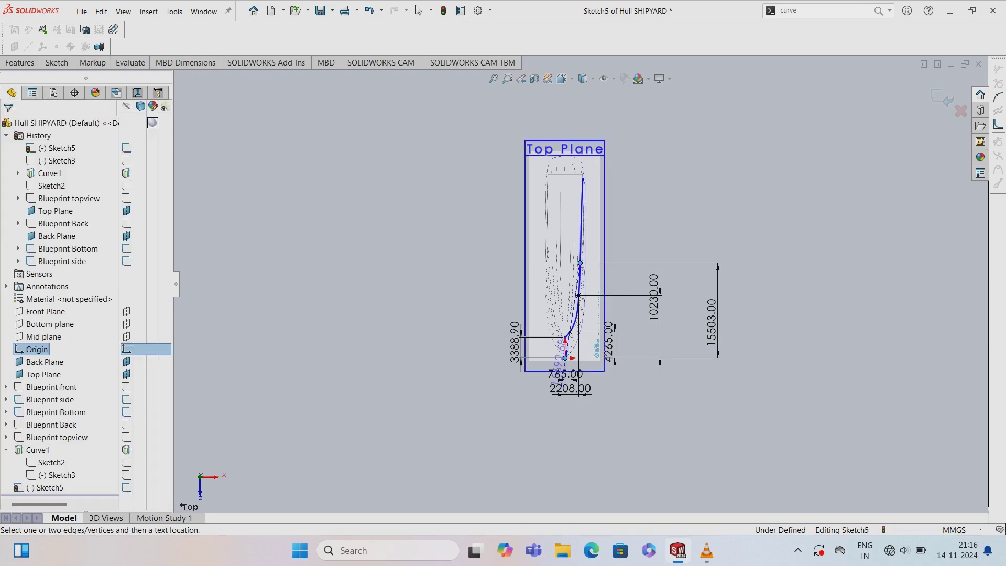
{"action": "left_click", "coordinate": [568, 440]}
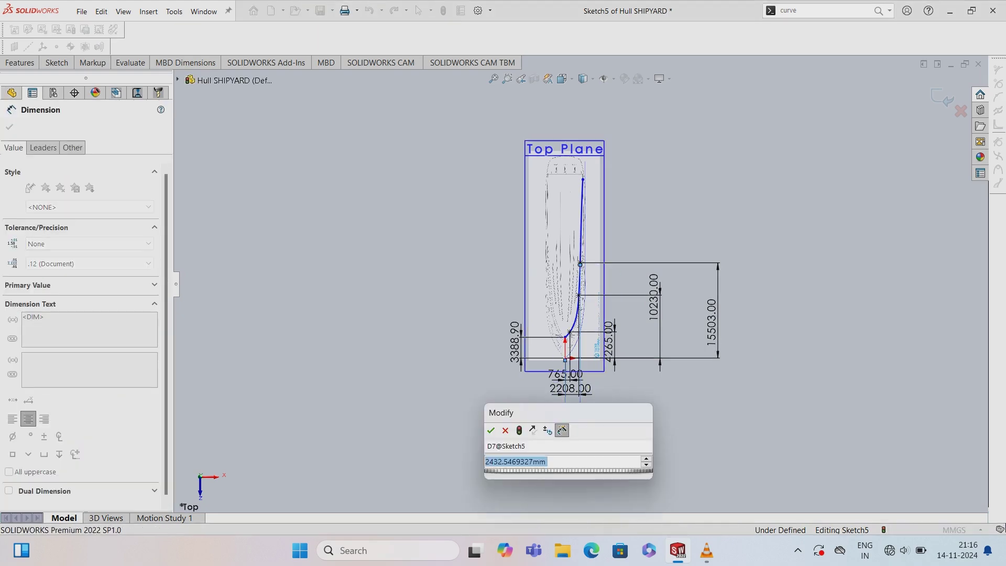
{"action": "type", "text": "2"}
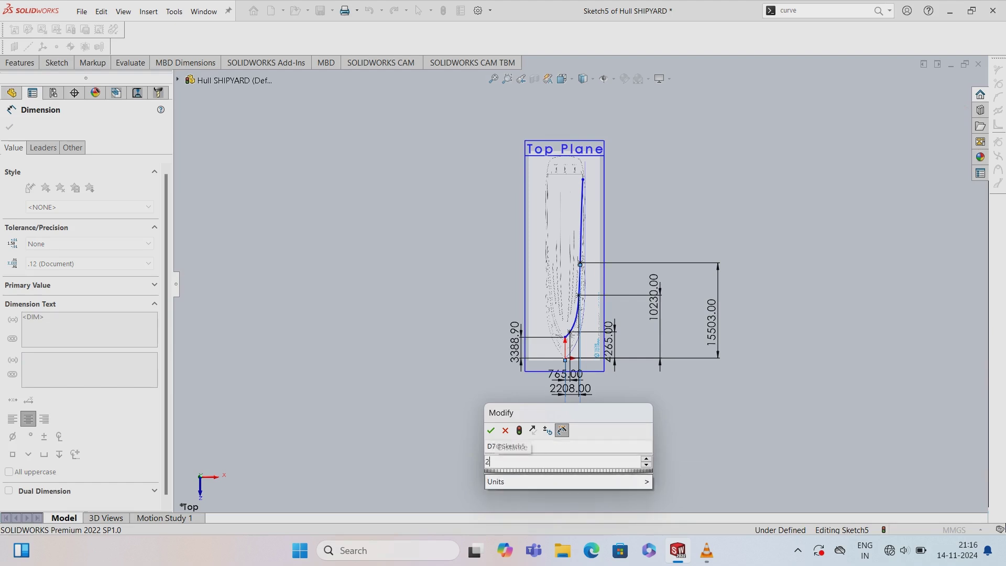
{"action": "type", "text": "682"}
{"action": "key", "text": "Return"}
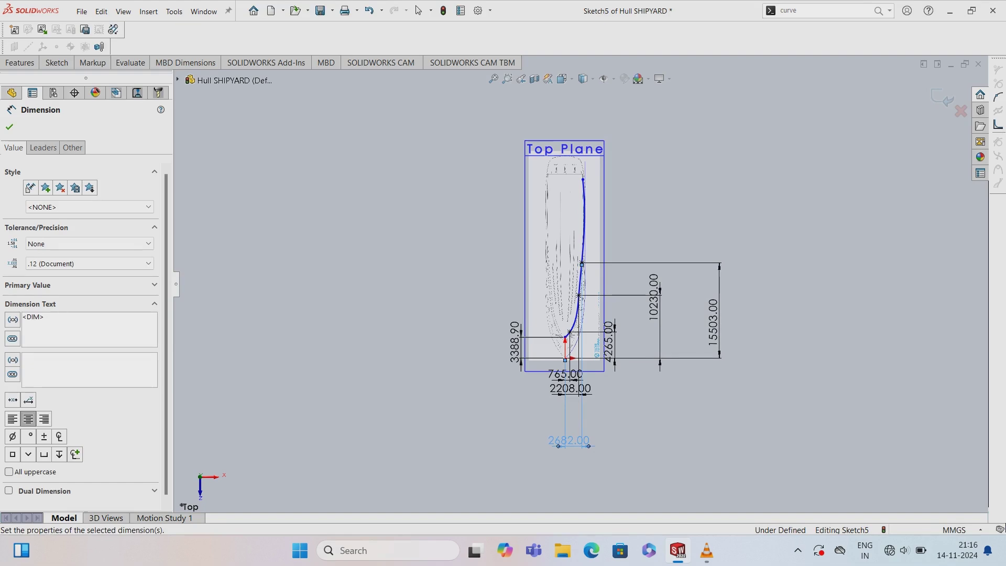
- Draw a vertical bow line upward from the spline's top endpoint
{"action": "key", "text": "Escape"}
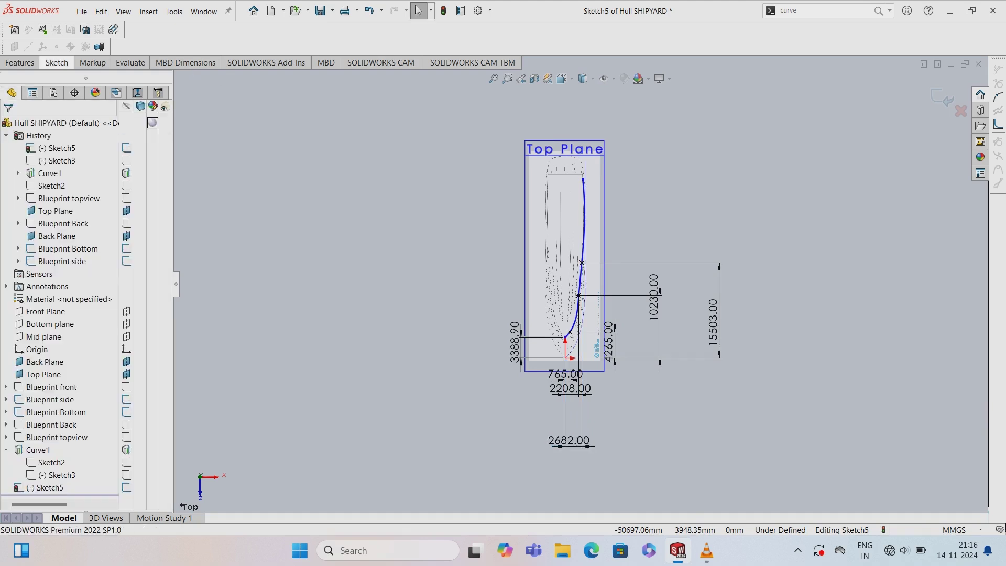
{"action": "left_click", "coordinate": [57, 62]}
{"action": "left_click", "coordinate": [102, 78]}
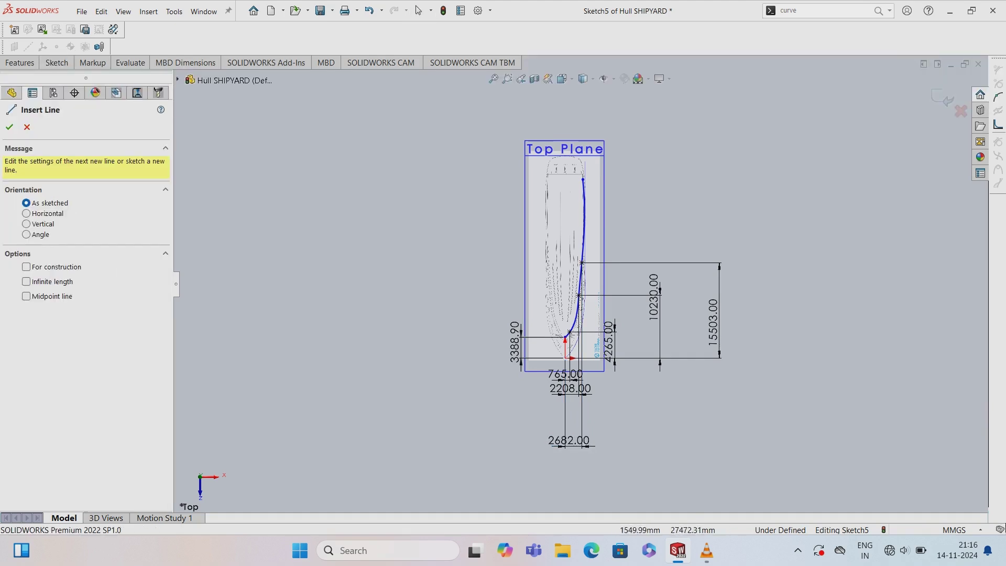
{"action": "left_click", "coordinate": [583, 180]}
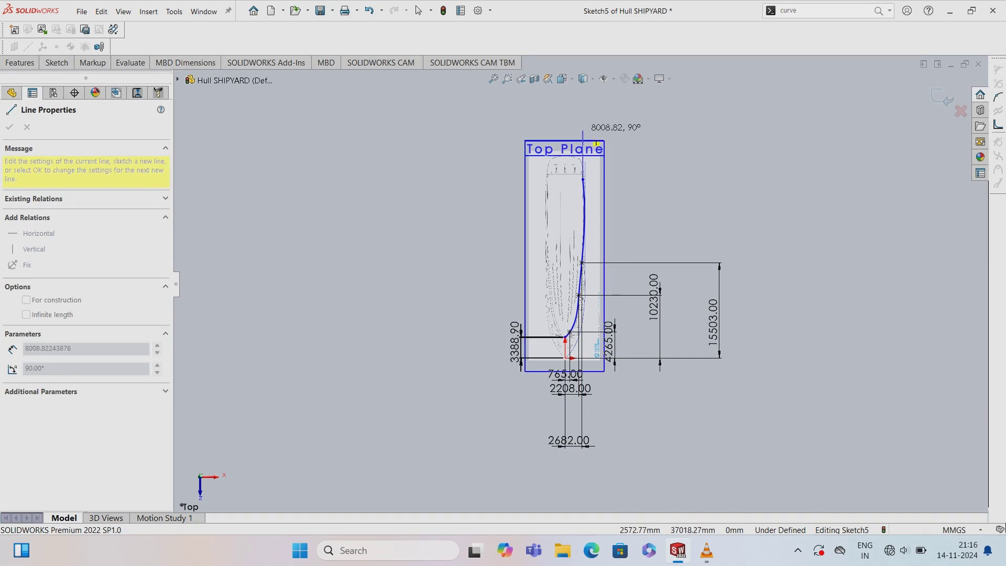
{"action": "left_click", "coordinate": [583, 136]}
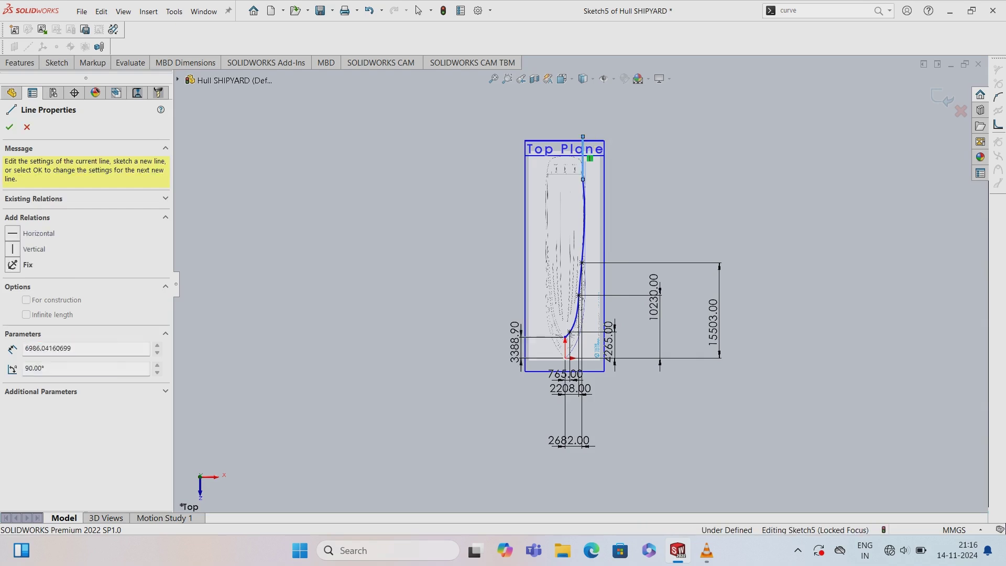
{"action": "key", "text": "Escape"}
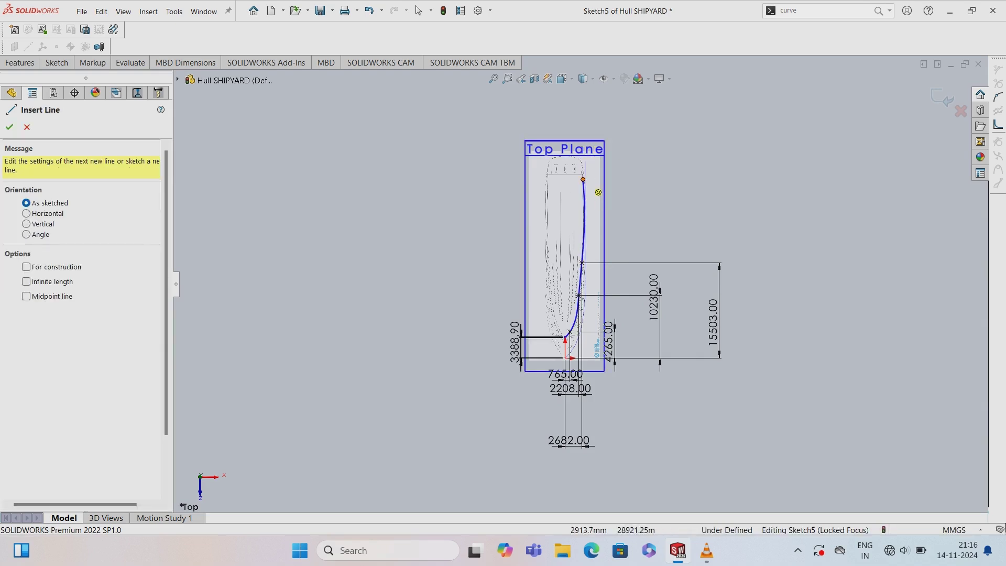
{"action": "left_click", "coordinate": [584, 179]}
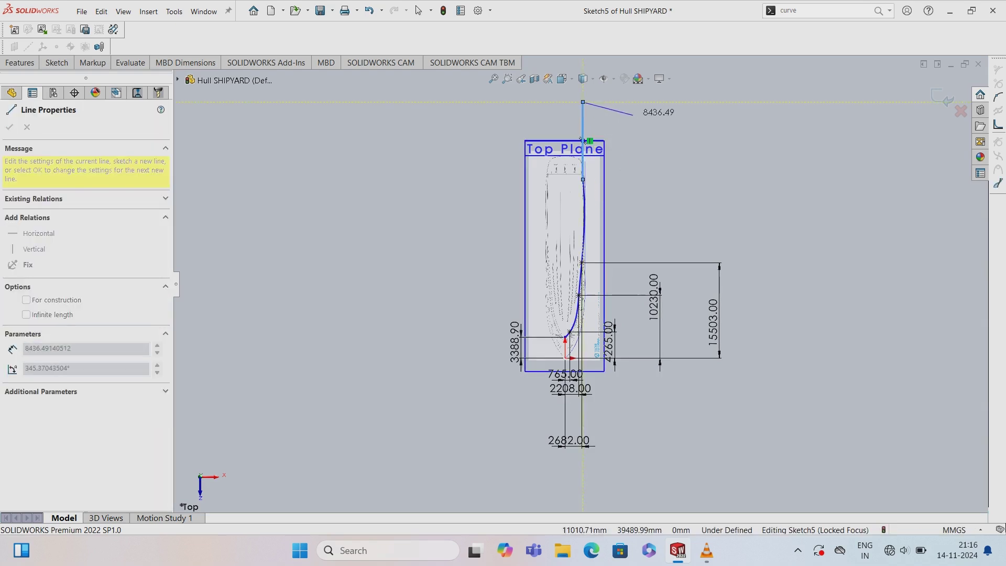
{"action": "left_click", "coordinate": [418, 10]}
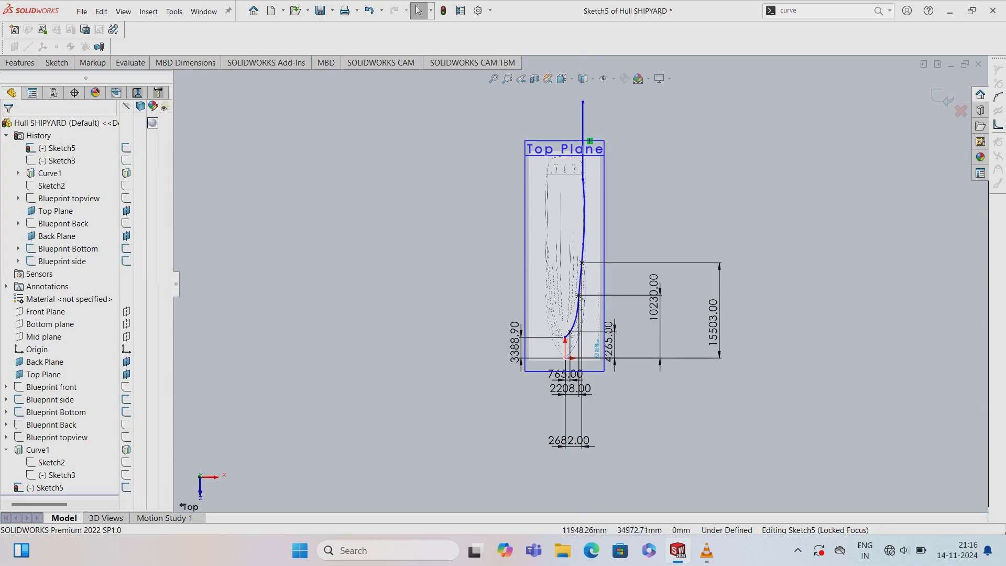
- Dimension the vertical line to the spline's bottom point with a 2810 horizontal offset
{"action": "left_click", "coordinate": [56, 62]}
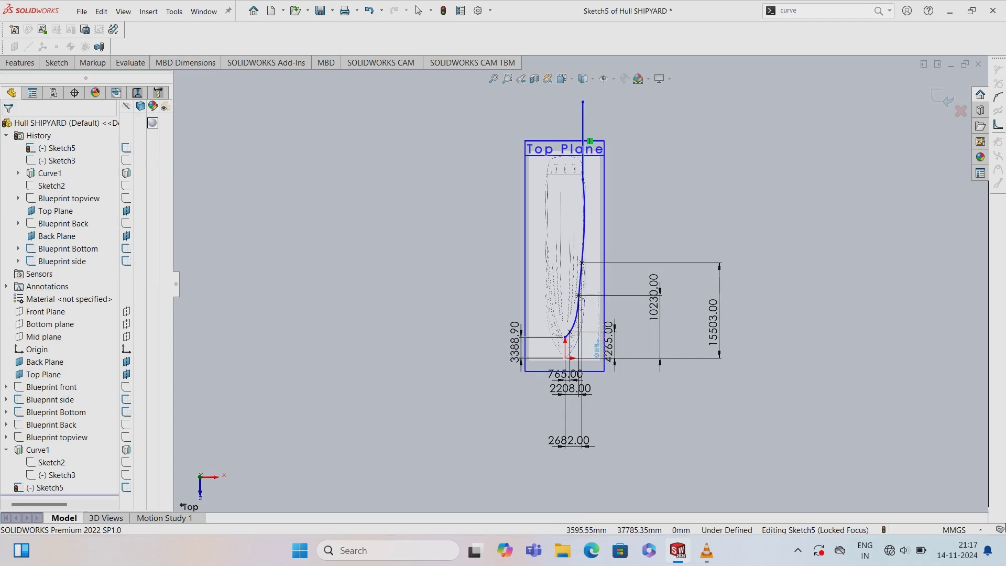
{"action": "left_click", "coordinate": [583, 126]}
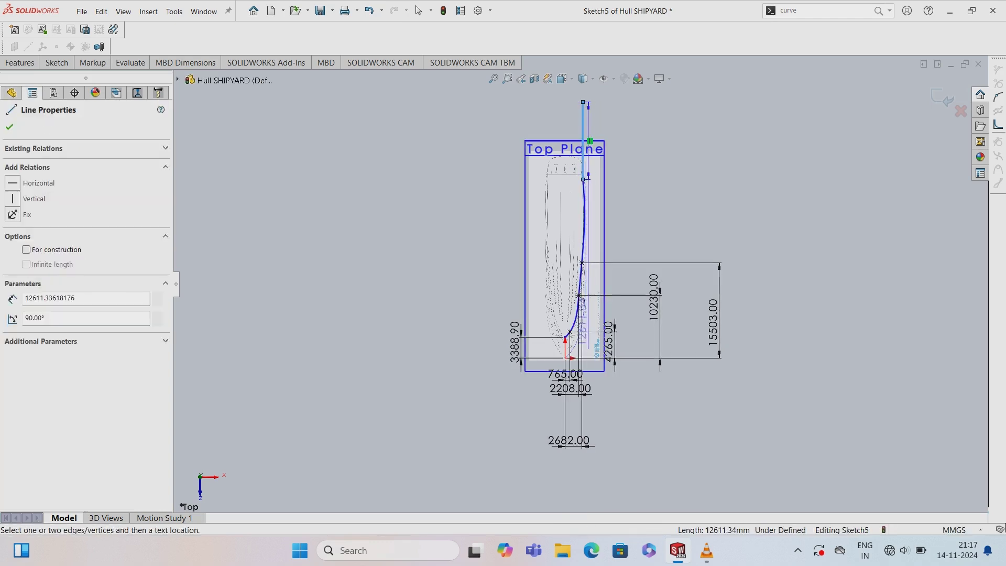
{"action": "left_click", "coordinate": [564, 338]}
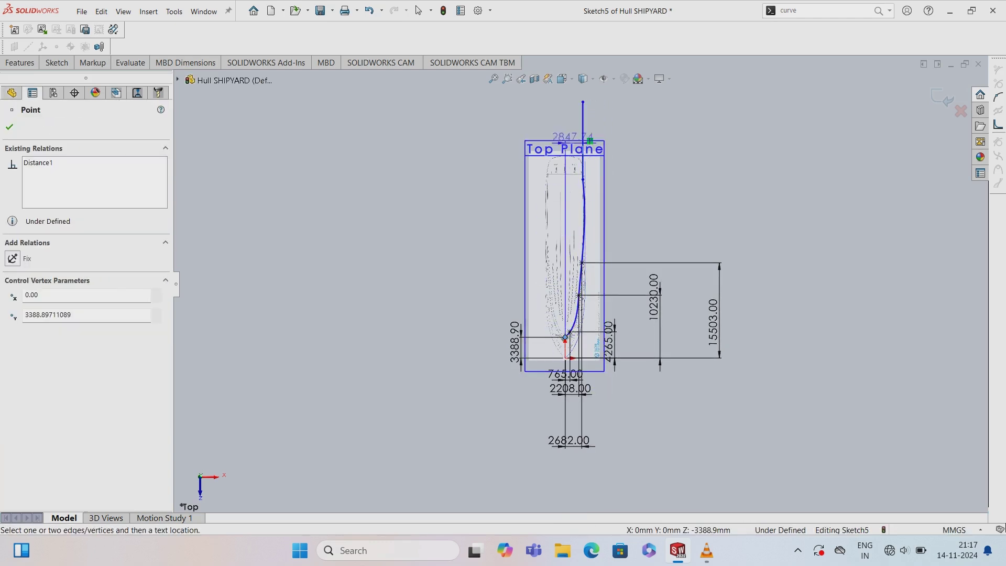
{"action": "left_click", "coordinate": [558, 107]}
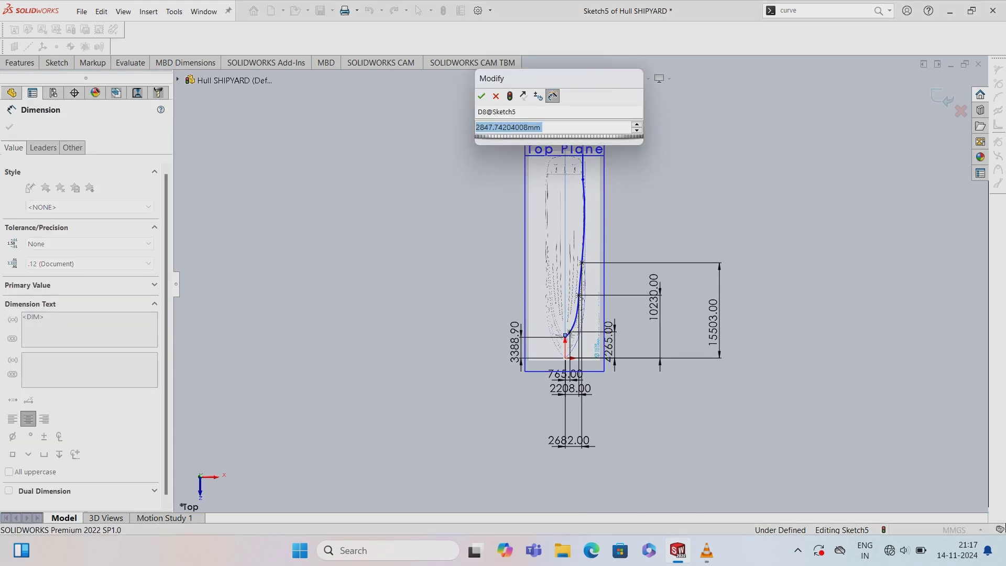
{"action": "key", "text": "BackSpace"}
{"action": "type", "text": "2"}
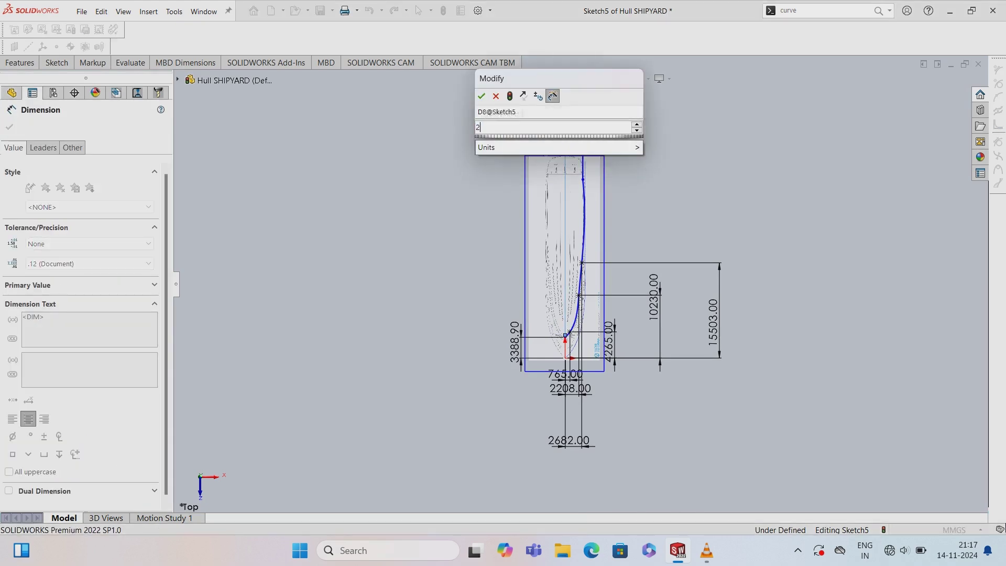
{"action": "type", "text": "810"}
{"action": "key", "text": "Return"}
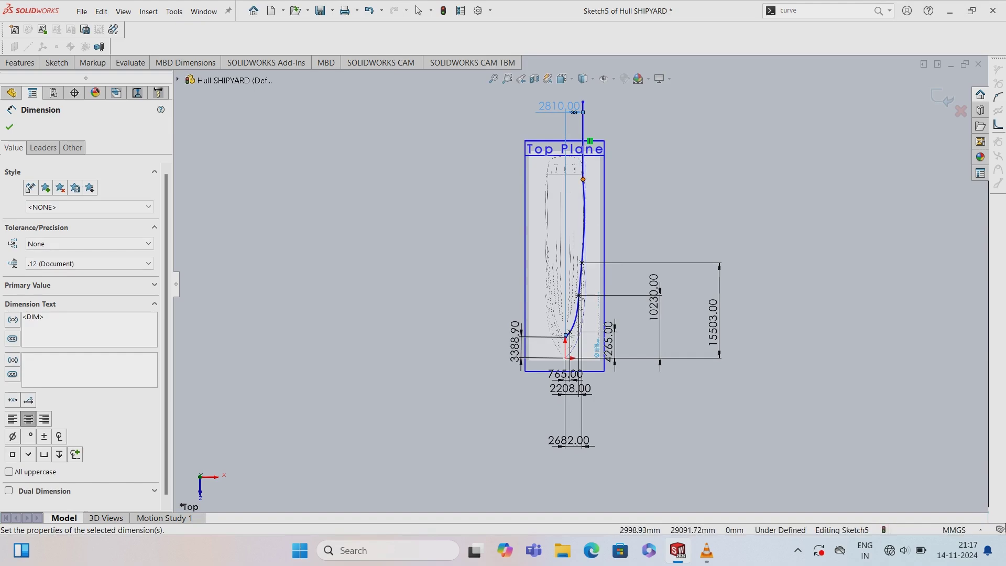
{"action": "key", "text": "Escape"}
- Add a Tangent relation between the hull spline and the bow line
{"action": "left_click", "coordinate": [583, 220]}
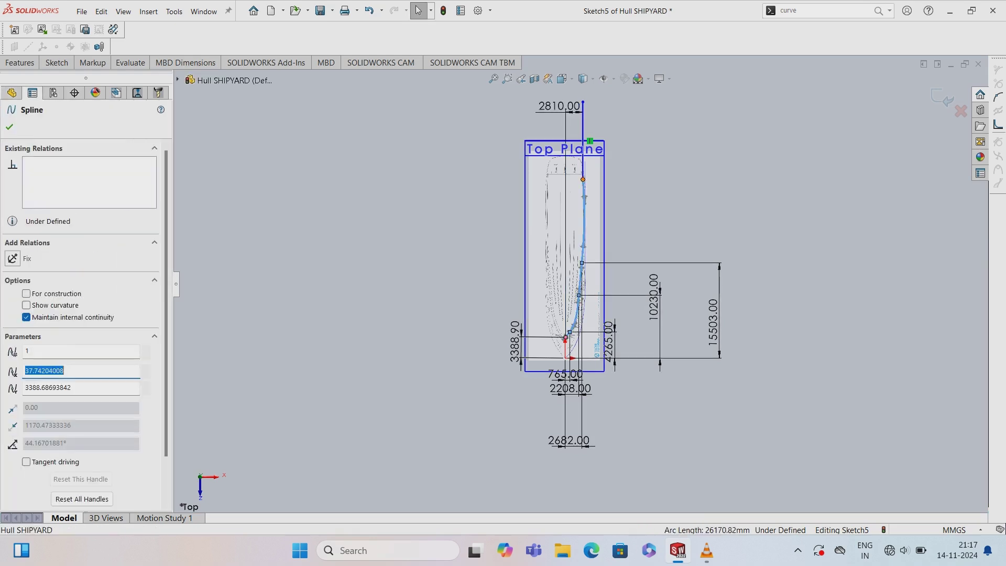
{"action": "left_click", "coordinate": [583, 157], "text": "ctrl"}
{"action": "left_click", "coordinate": [12, 328]}
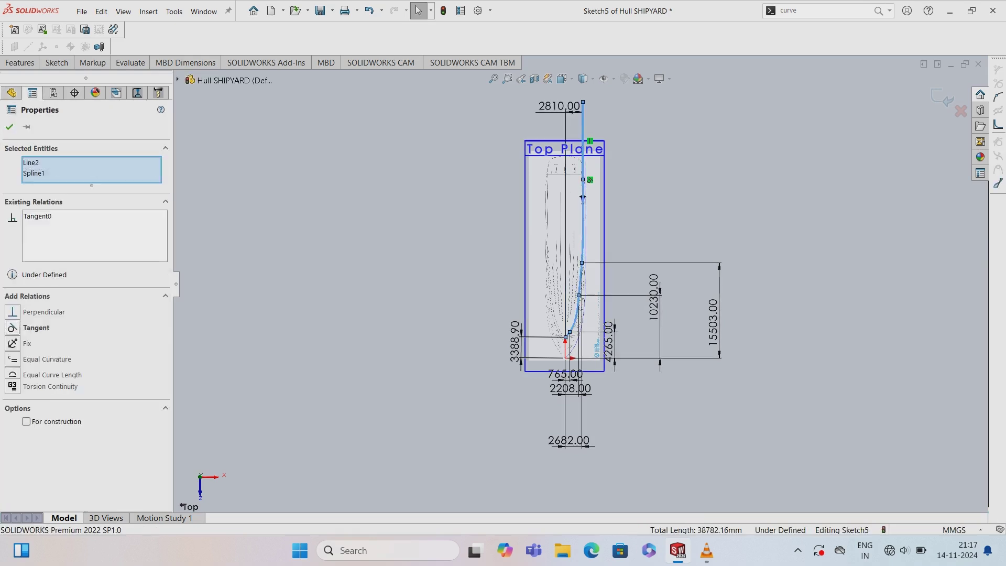
{"action": "key", "text": "Escape"}
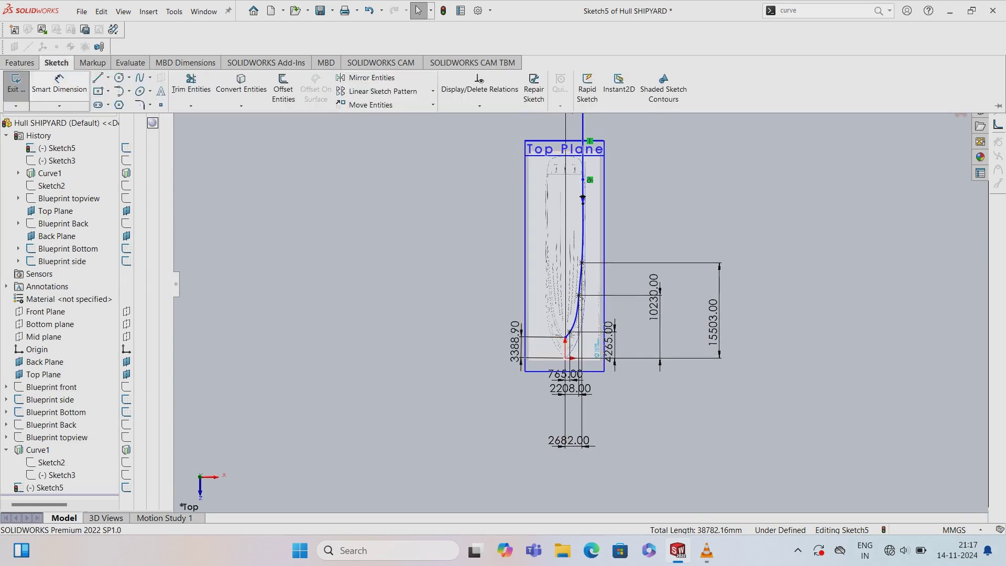
- Dimension the bow line's length and accept 12611.34
{"action": "left_click", "coordinate": [583, 140]}
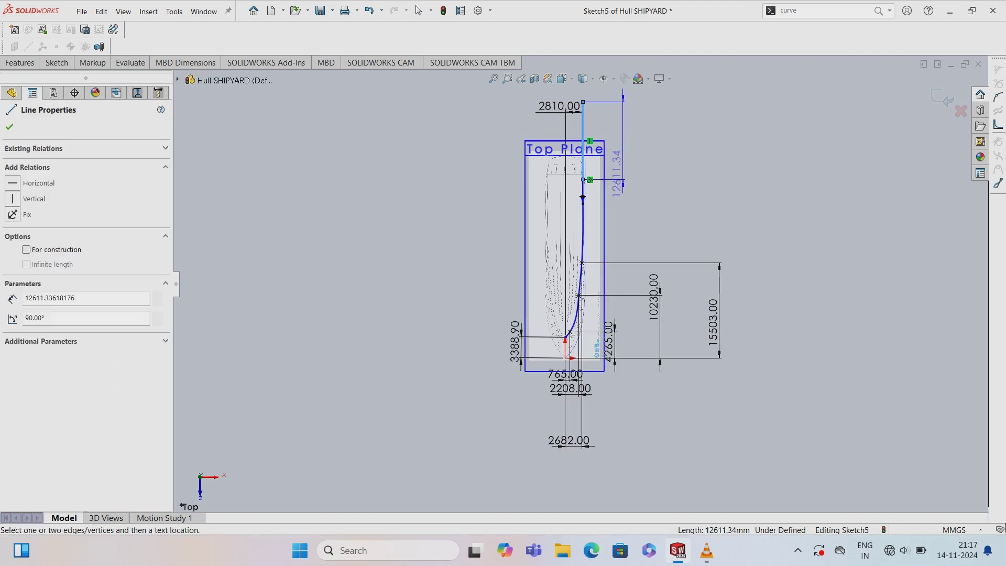
{"action": "left_click", "coordinate": [619, 168]}
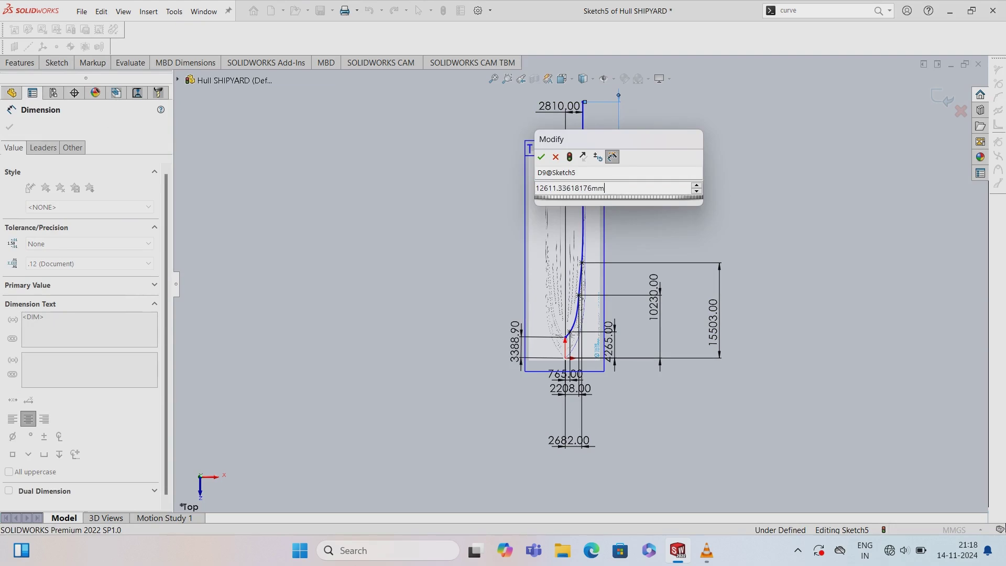
{"action": "left_click_drag", "start_coordinate": [604, 188], "coordinate": [537, 187]}
{"action": "type", "text": "="}
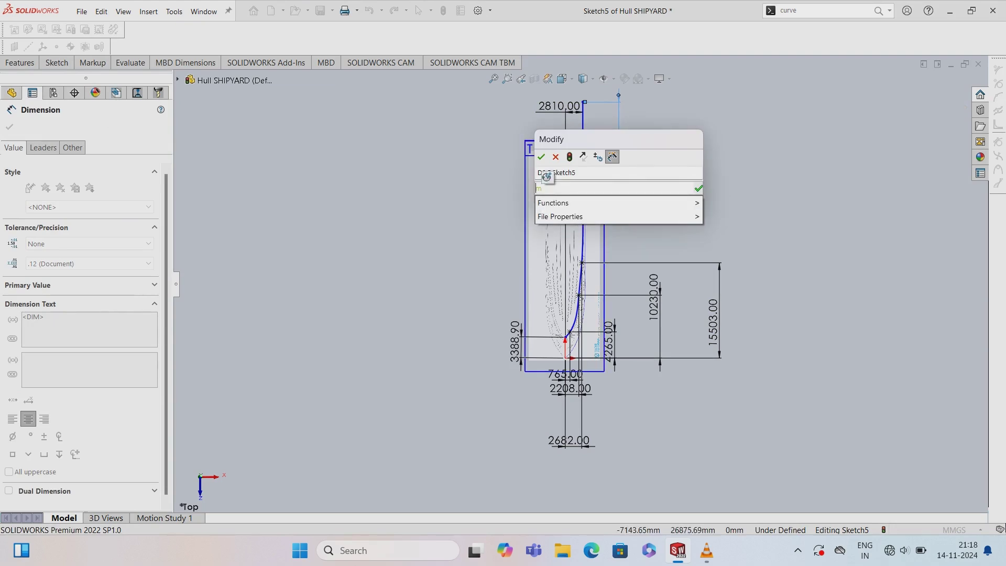
{"action": "key", "text": "BackSpace"}
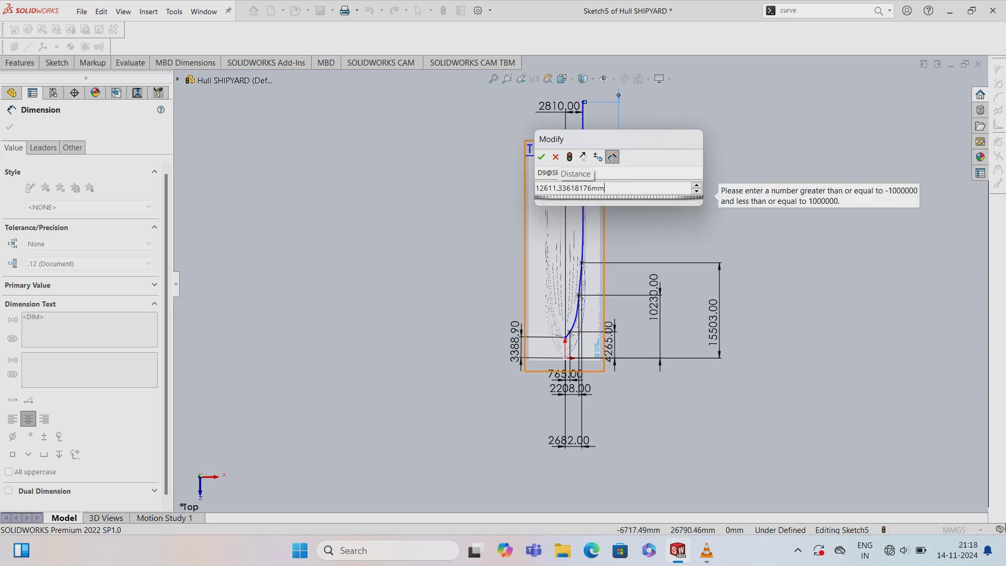
{"action": "left_click", "coordinate": [542, 157]}
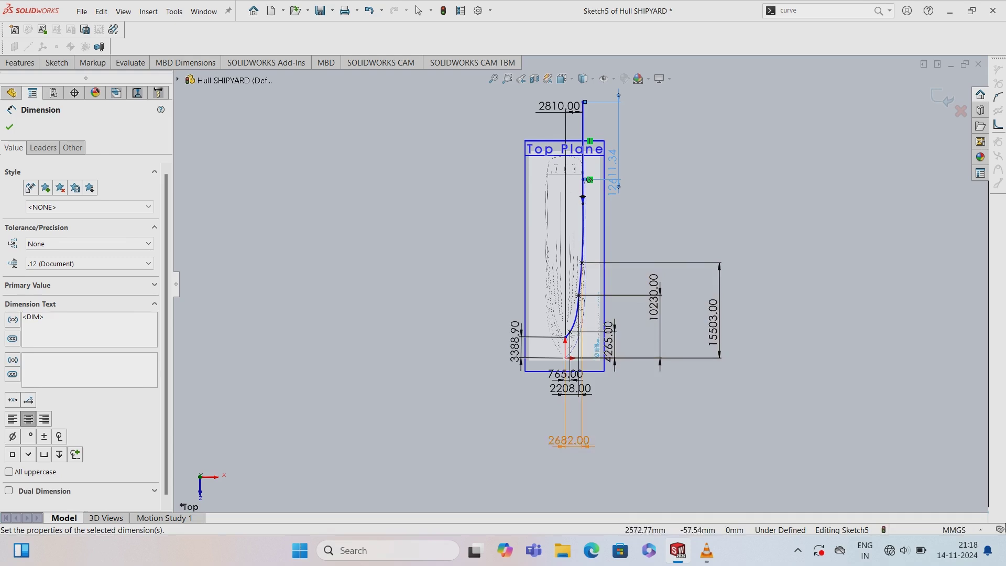
- Draw a vertical construction centerline upward from the origin
{"action": "left_click", "coordinate": [56, 63]}
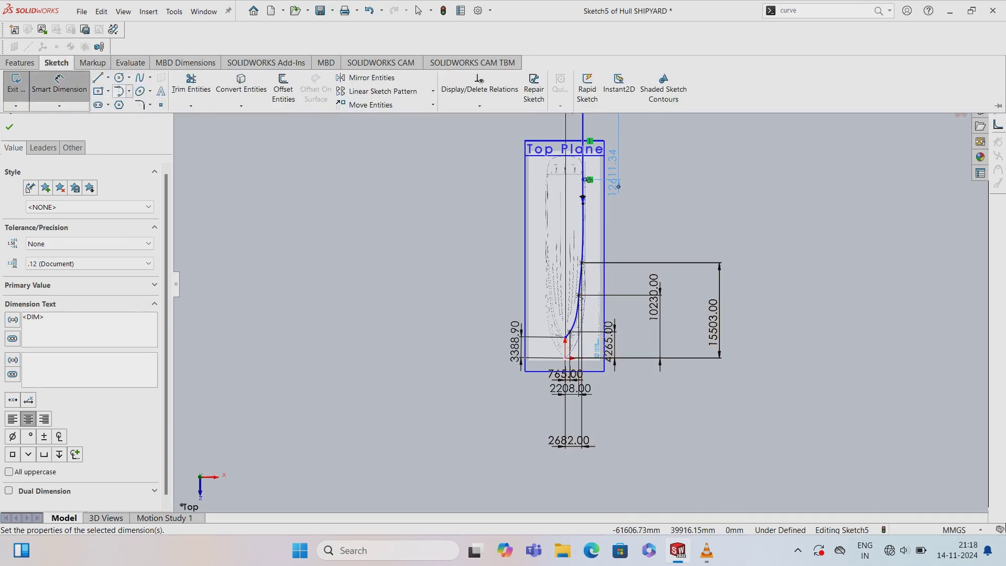
{"action": "left_click", "coordinate": [107, 77]}
{"action": "left_click", "coordinate": [107, 77]}
{"action": "left_click", "coordinate": [126, 105]}
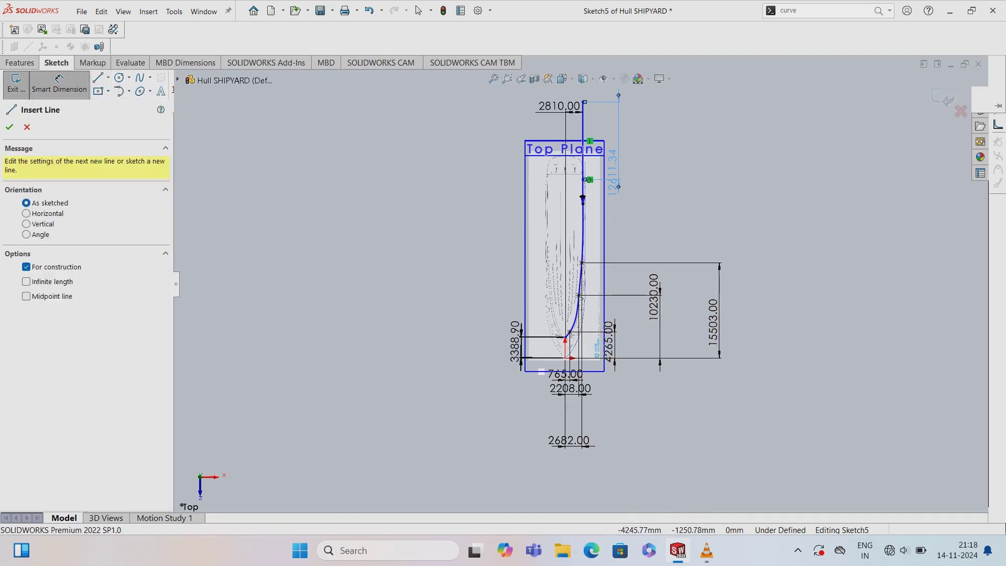
{"action": "left_click", "coordinate": [566, 358]}
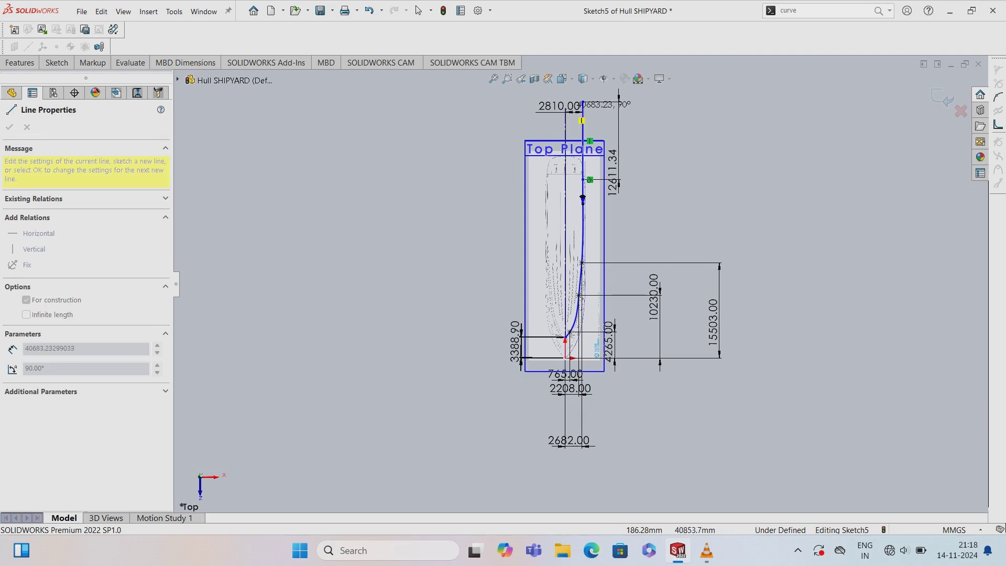
{"action": "left_click", "coordinate": [582, 102]}
{"action": "key", "text": "Escape"}
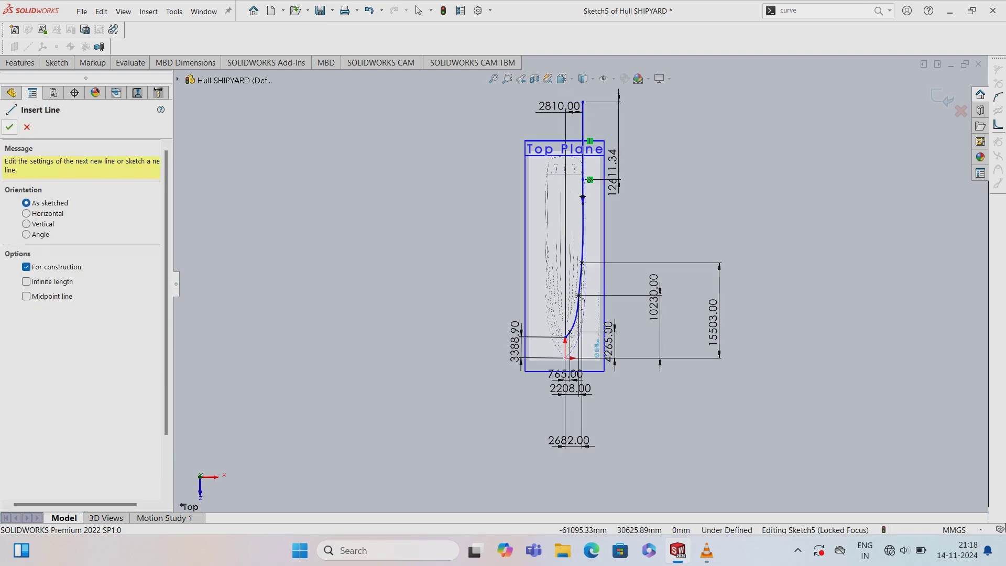
{"action": "left_click", "coordinate": [10, 127]}
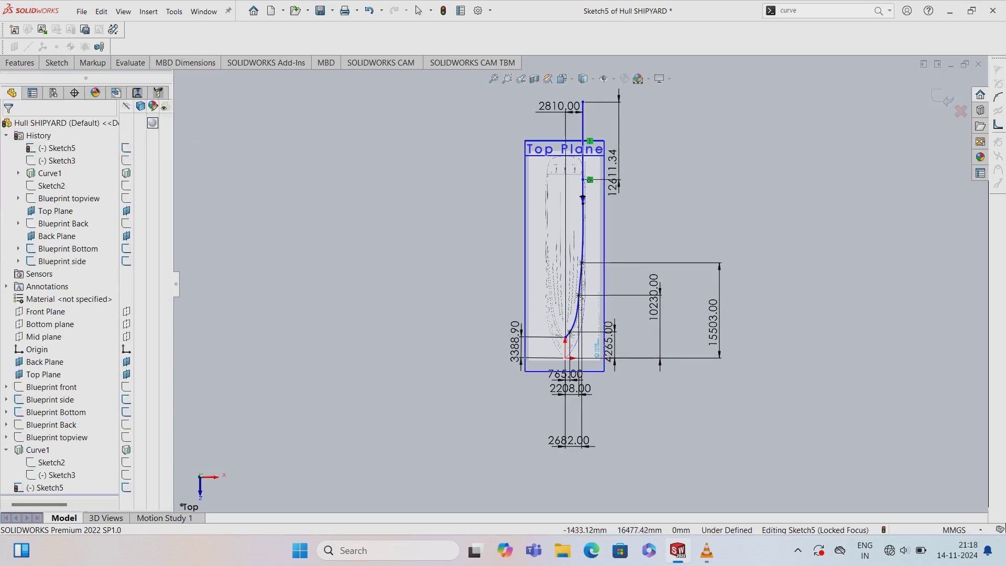
{"action": "key", "text": "d"}
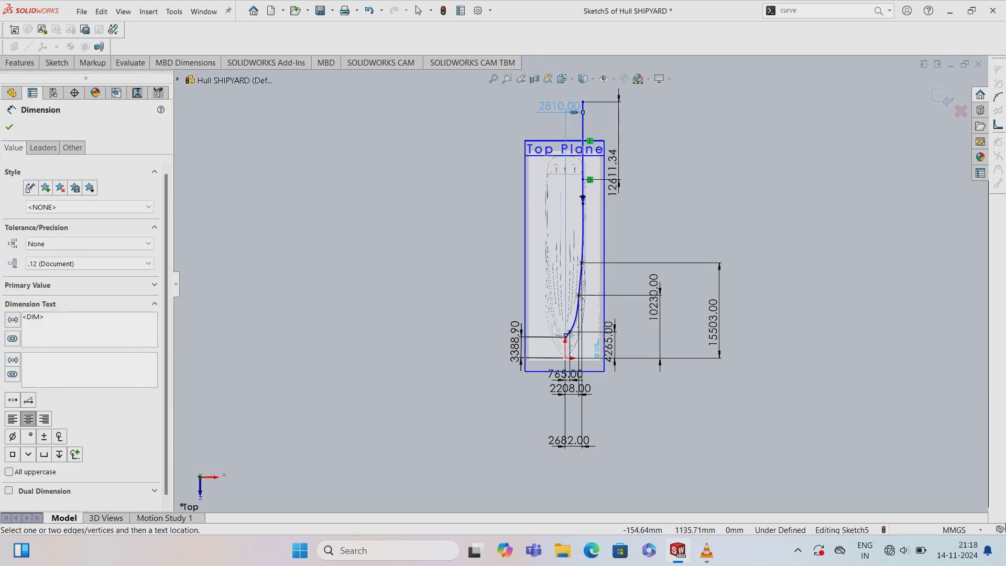
{"action": "key", "text": "Escape"}
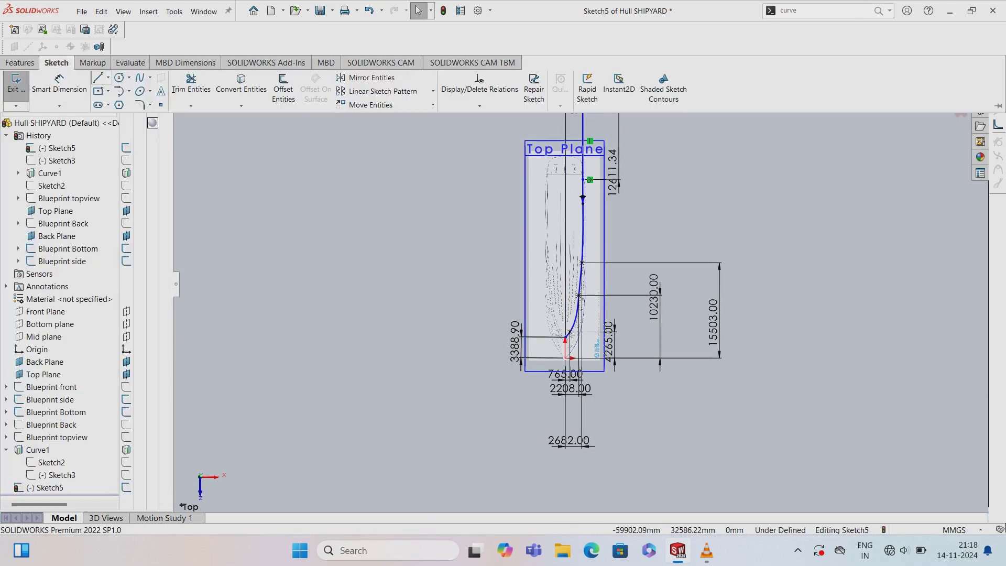
- Redraw the centerline from the origin up near the top of the blueprint
{"action": "left_click", "coordinate": [108, 77]}
{"action": "left_click", "coordinate": [123, 105]}
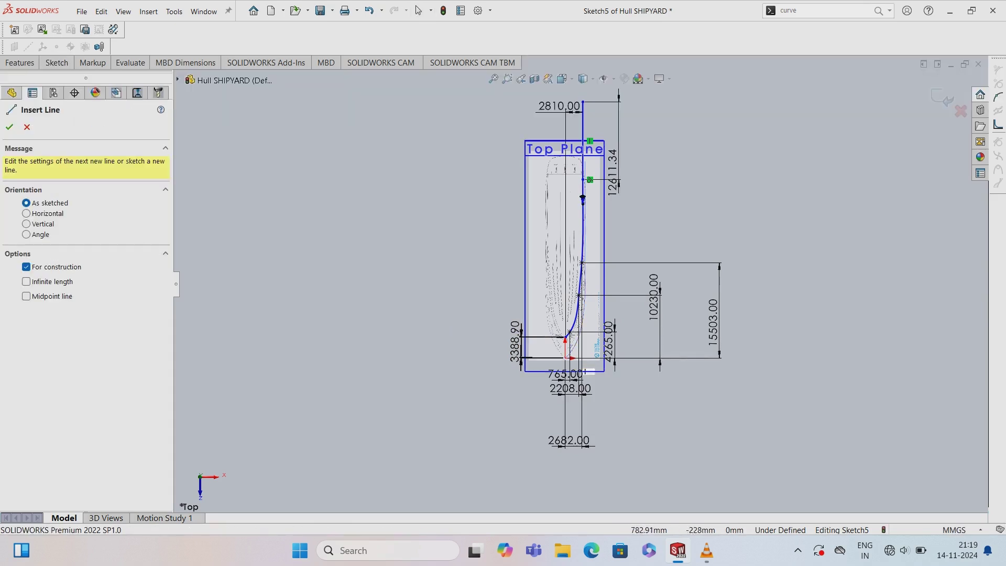
{"action": "left_click", "coordinate": [582, 372]}
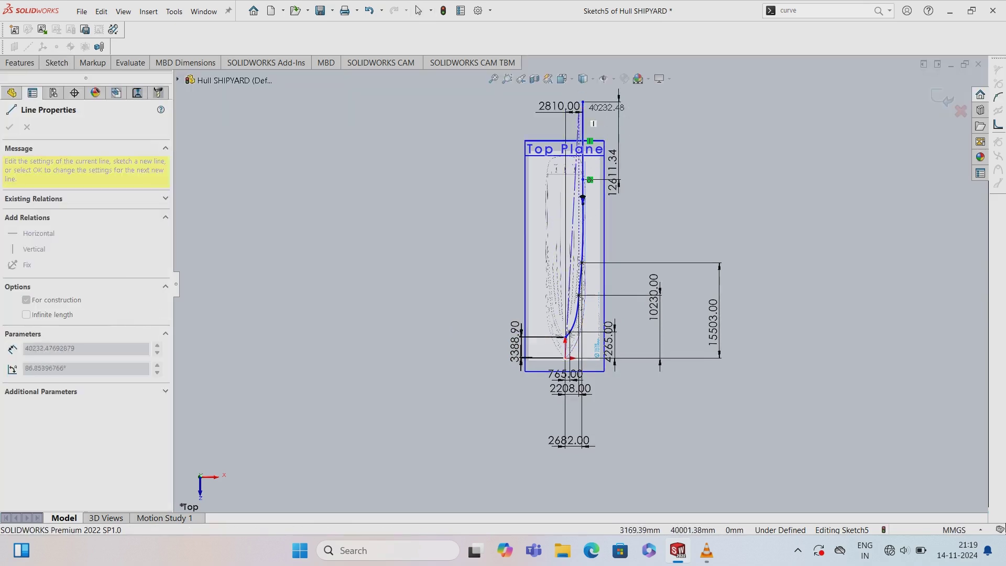
{"action": "left_click", "coordinate": [582, 107]}
{"action": "key", "text": "Escape"}
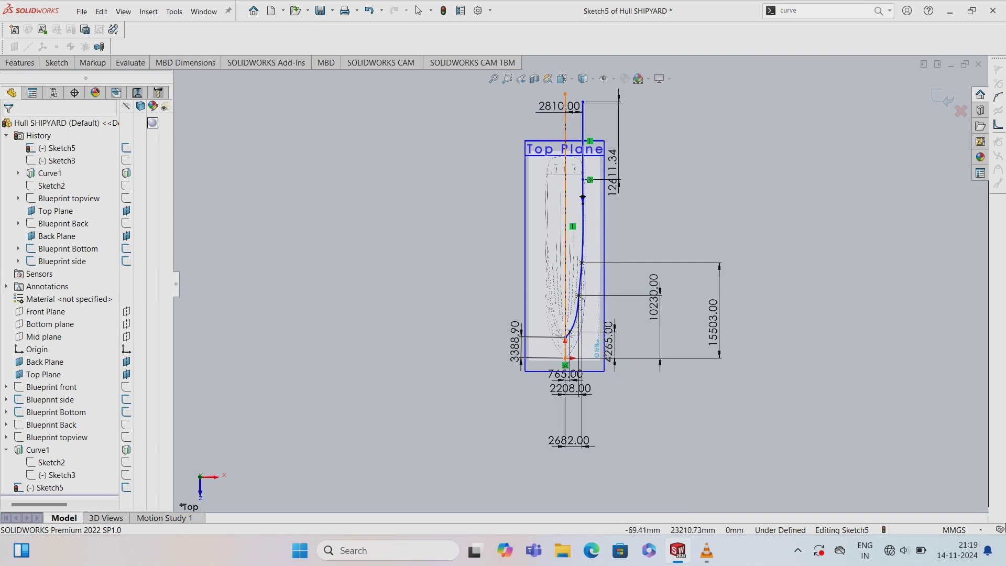
- Dimension the centerline at 5695.48 and exit the hull sketch
{"action": "left_click", "coordinate": [565, 157]}
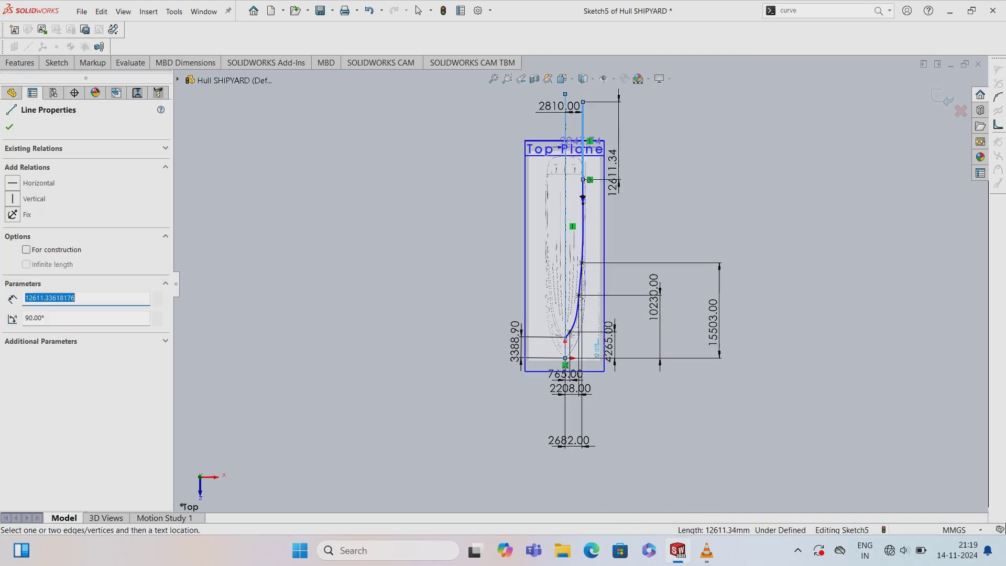
{"action": "left_click", "coordinate": [583, 144]}
{"action": "left_click", "coordinate": [482, 147]}
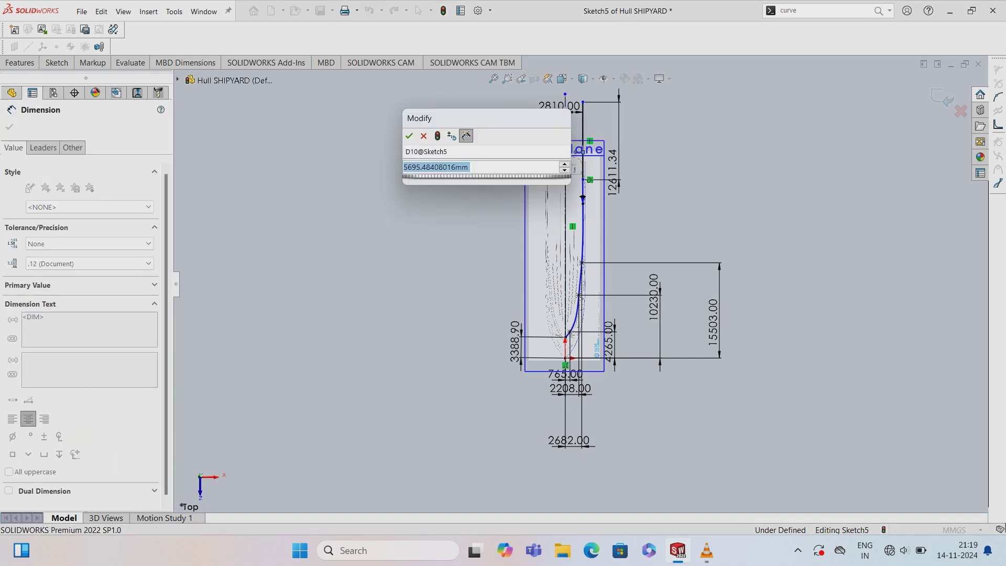
{"action": "left_click", "coordinate": [409, 136]}
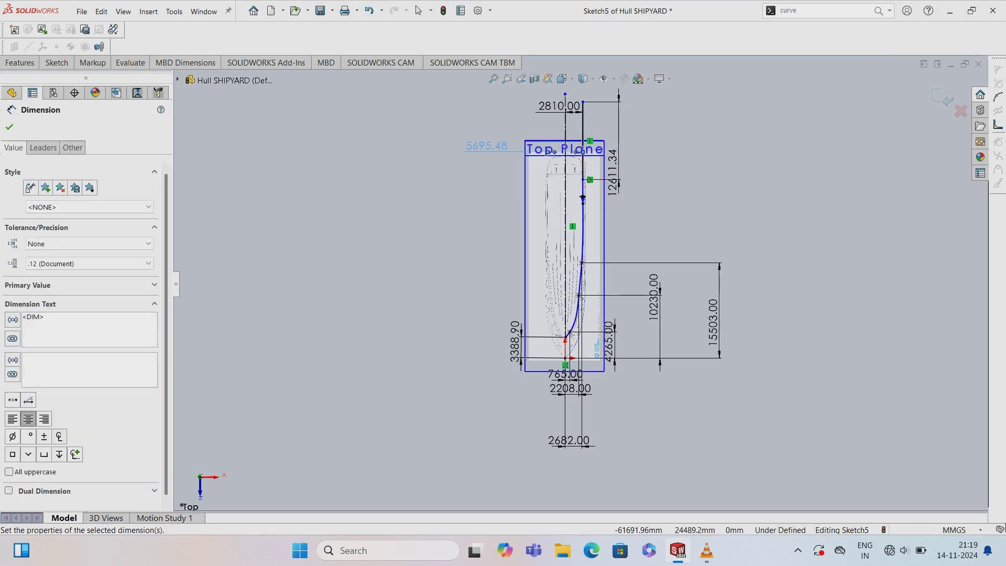
{"action": "left_click", "coordinate": [9, 127]}
{"action": "left_click", "coordinate": [56, 62]}
{"action": "left_click", "coordinate": [16, 83]}
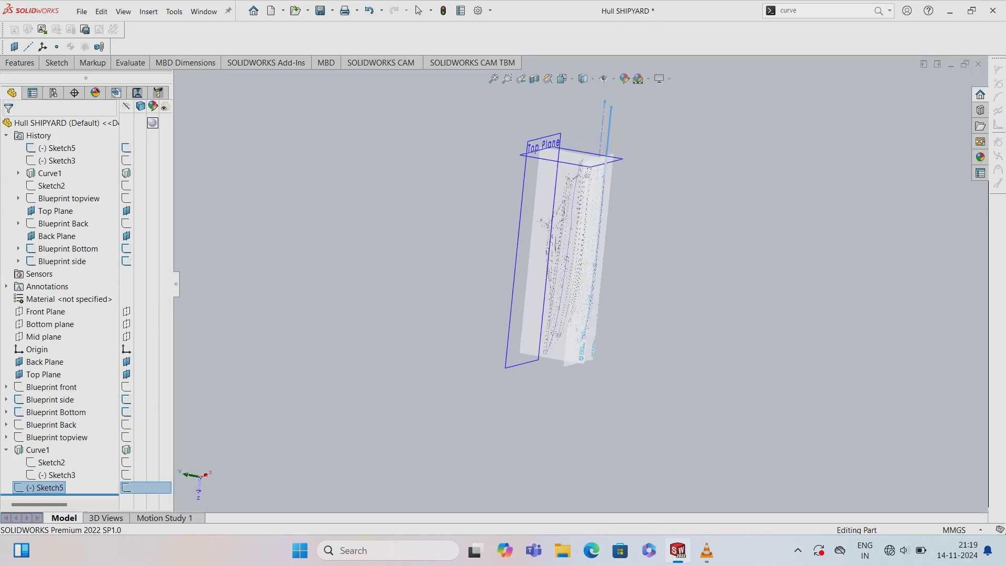
- Edit the Blueprint side sketch and zoom in on the yacht's side-view picture
{"action": "left_click", "coordinate": [418, 10]}
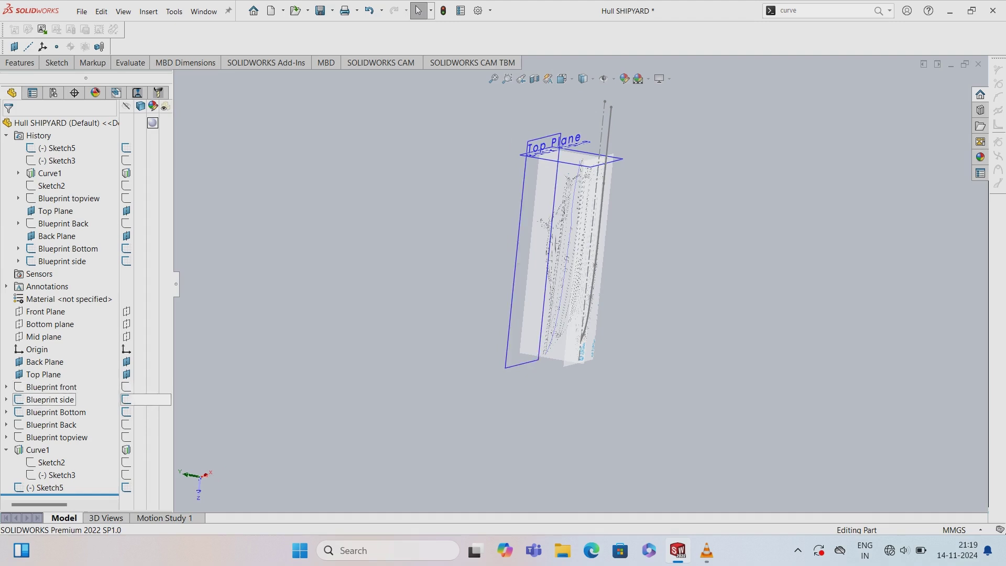
{"action": "right_click", "coordinate": [50, 400]}
{"action": "left_click", "coordinate": [65, 305]}
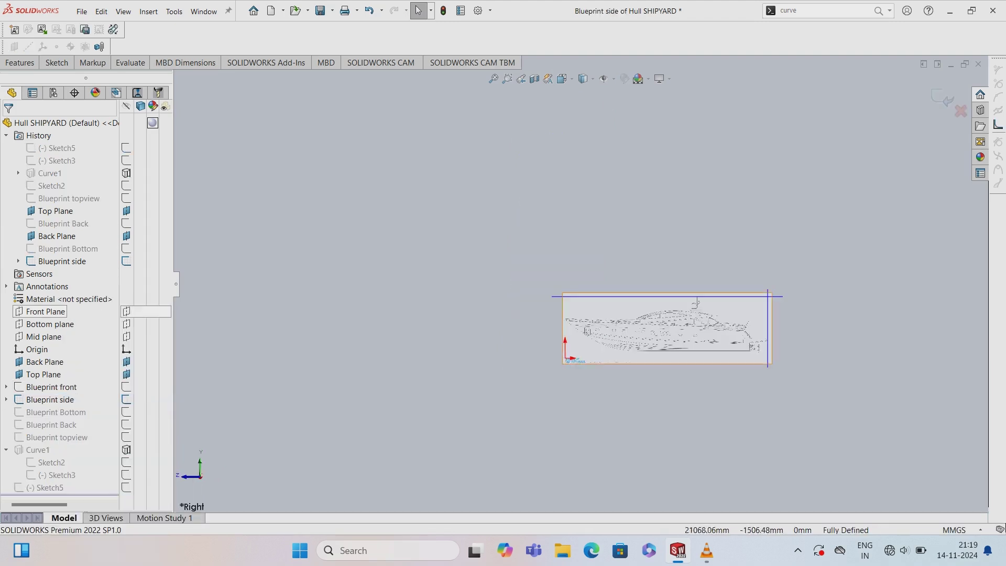
{"action": "scroll", "coordinate": [673, 369], "scroll_direction": "down", "scroll_amount": 2}
{"action": "scroll", "coordinate": [673, 369], "scroll_direction": "down", "scroll_amount": 2}
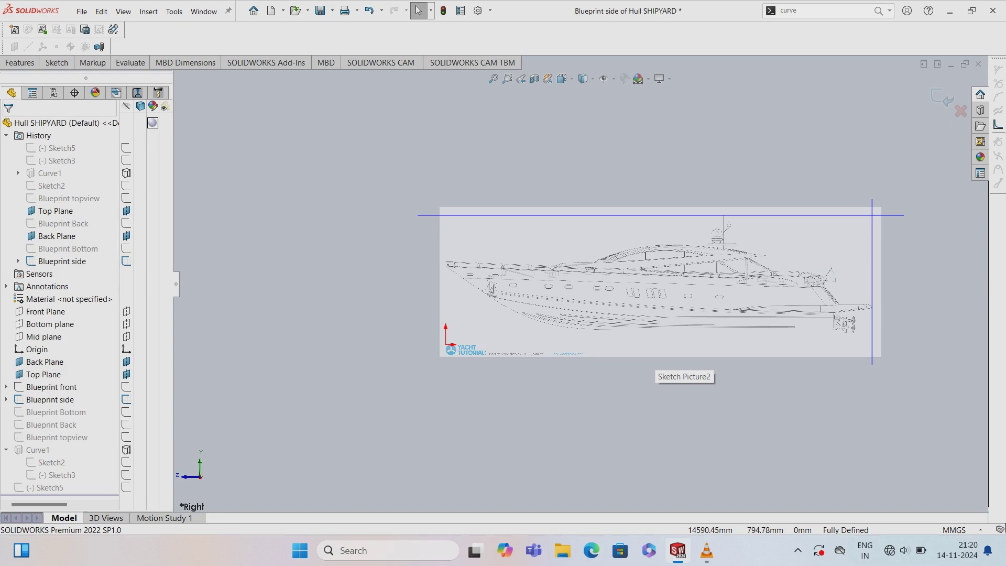
- Draw a short vertical centerline rising from the origin at the yacht's stern
{"action": "left_click", "coordinate": [56, 62]}
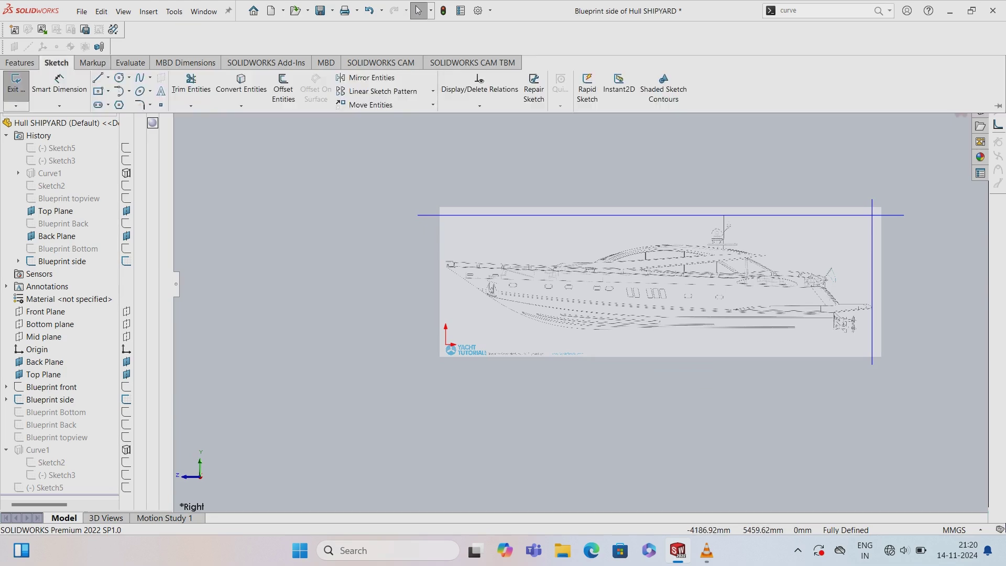
{"action": "left_click", "coordinate": [108, 78]}
{"action": "left_click", "coordinate": [134, 103]}
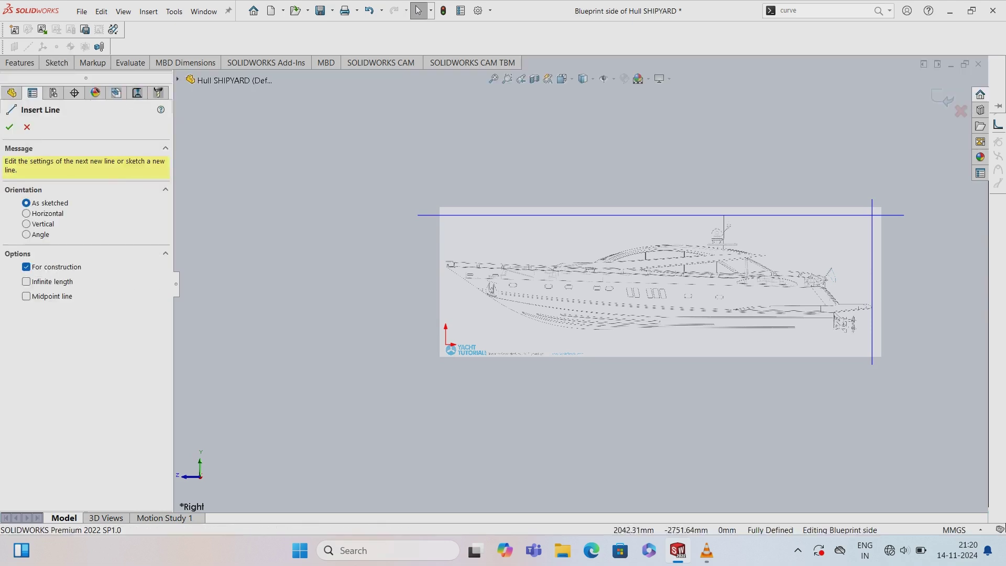
{"action": "left_click", "coordinate": [445, 344]}
{"action": "left_click", "coordinate": [446, 303]}
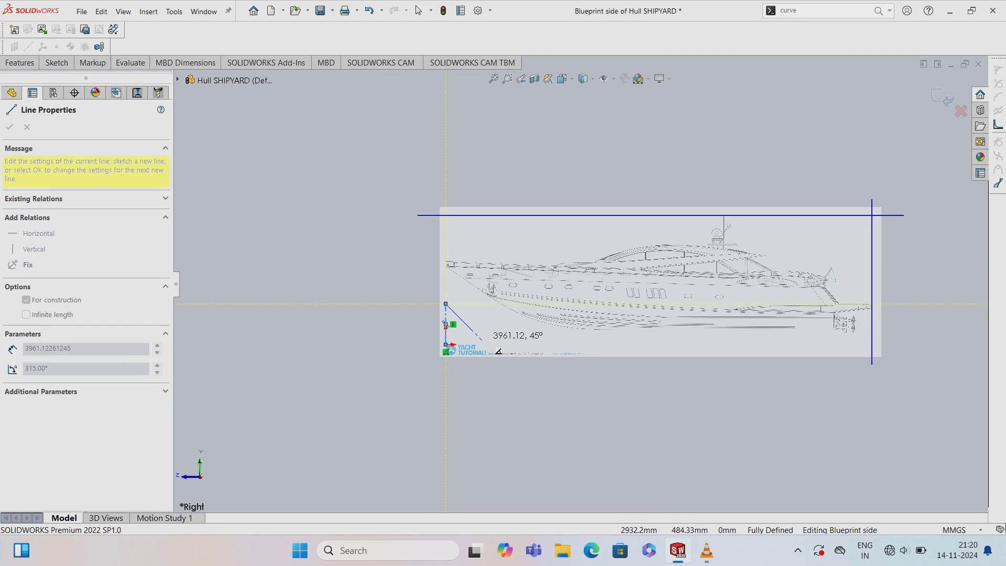
{"action": "key", "text": "Escape"}
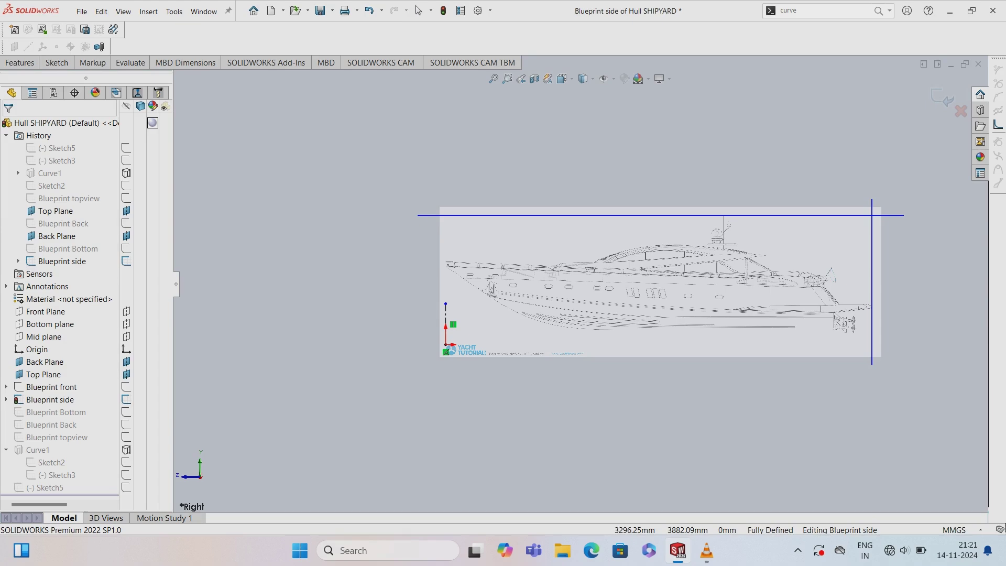
- Trace a three-point spline along the hull's bottom edge from the bow keel point aft
{"action": "scroll", "coordinate": [472, 295], "scroll_direction": "down", "scroll_amount": 5}
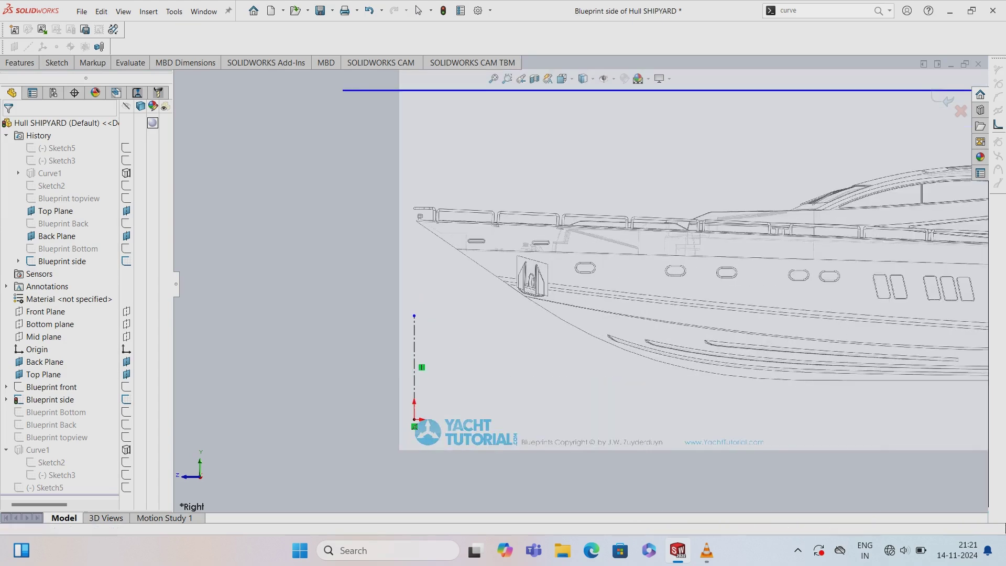
{"action": "left_click", "coordinate": [526, 297]}
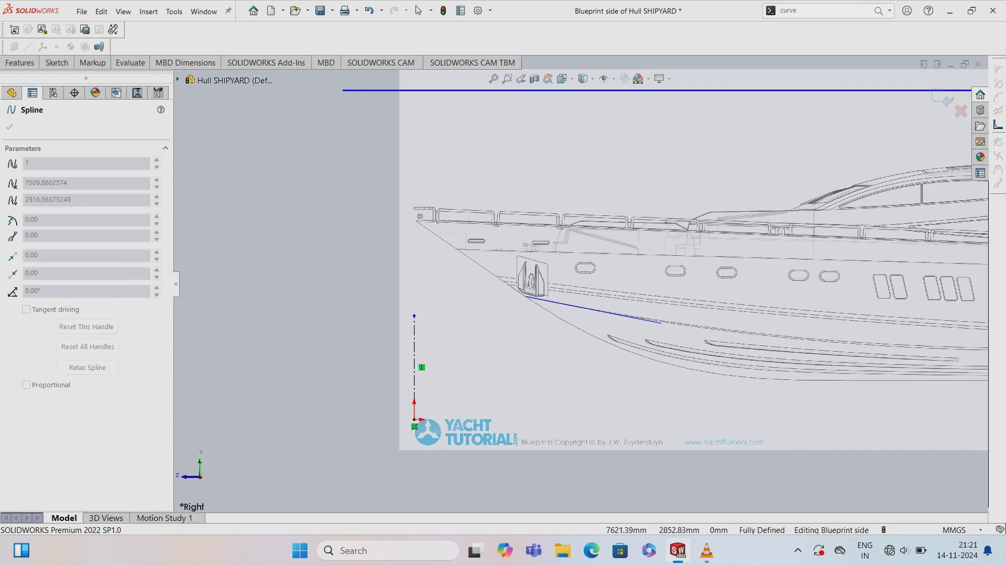
{"action": "left_click", "coordinate": [668, 322]}
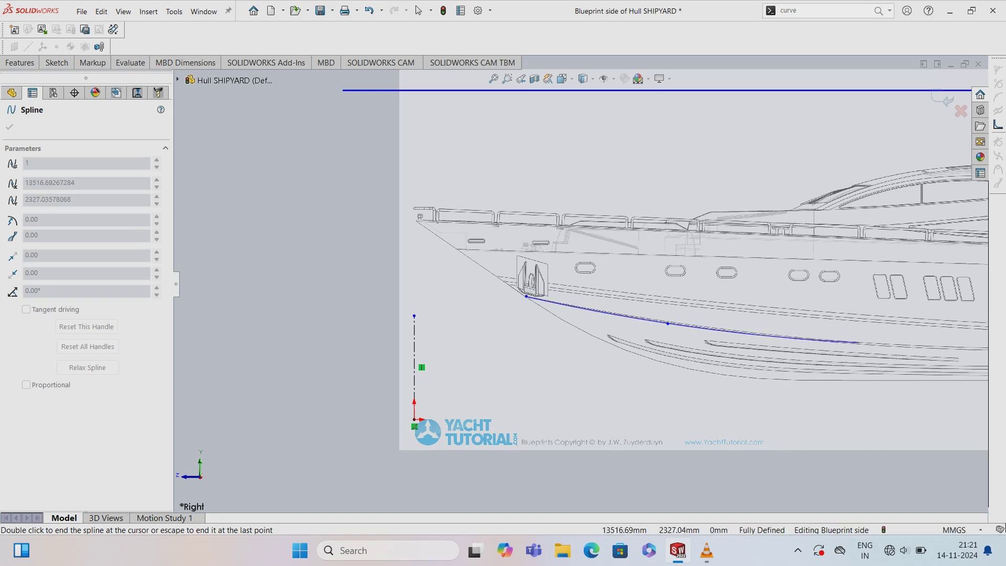
{"action": "left_click", "coordinate": [871, 344]}
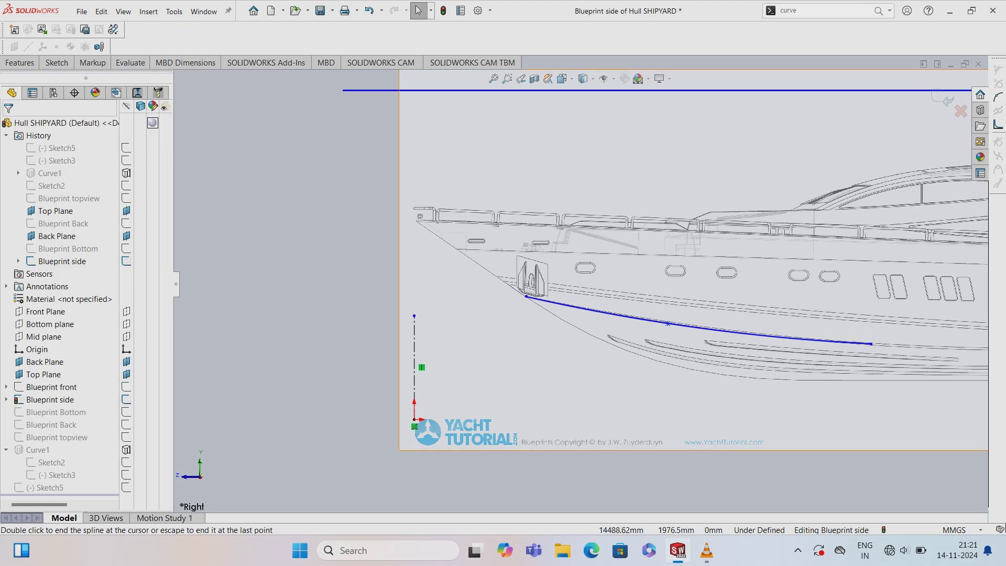
{"action": "scroll", "coordinate": [579, 284], "scroll_direction": "up", "scroll_amount": 3}
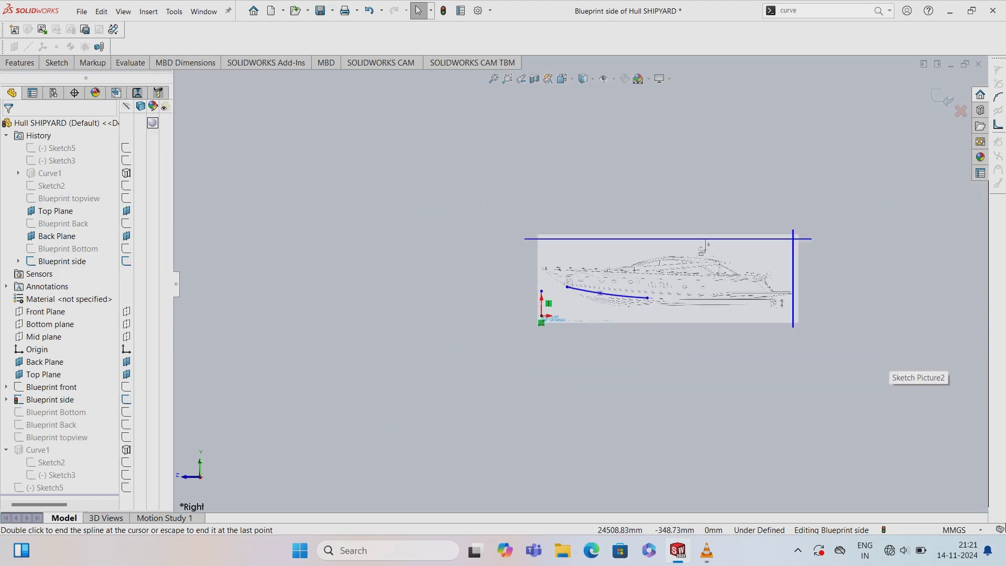
{"action": "scroll", "coordinate": [577, 236], "scroll_direction": "down", "scroll_amount": 3}
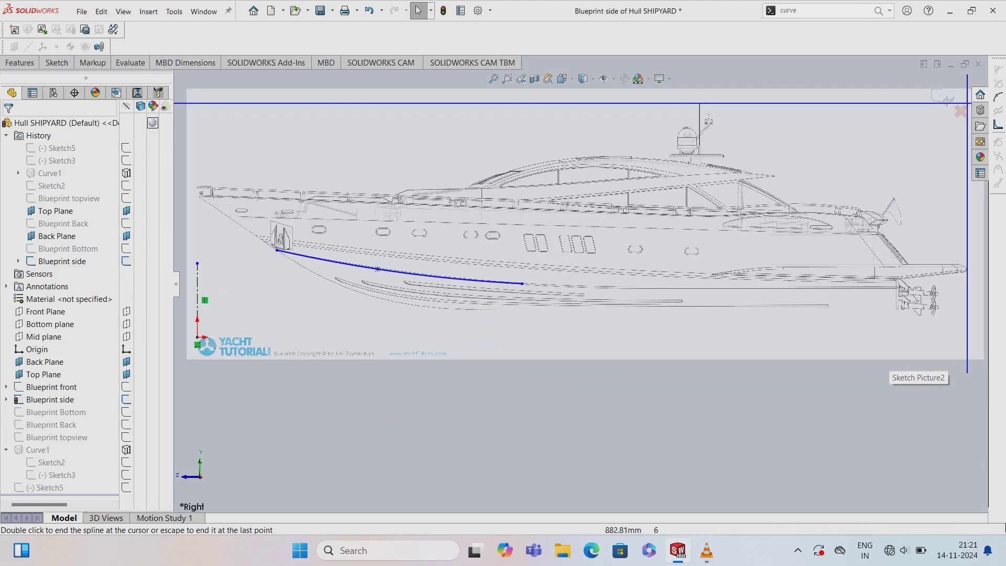
- Draw a straight keel line from the spline's end aft to the stern
{"action": "left_click", "coordinate": [57, 62]}
{"action": "left_click", "coordinate": [98, 76]}
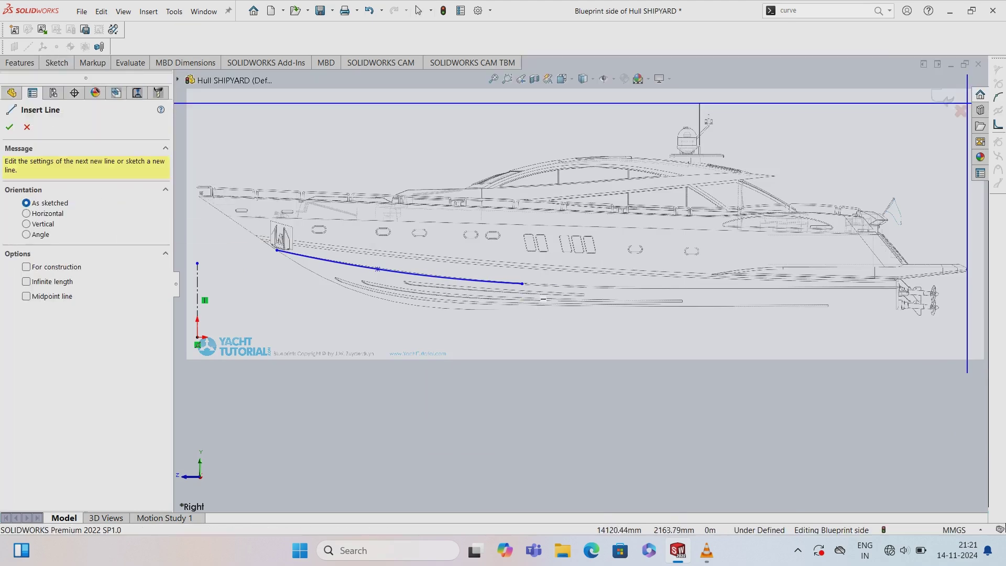
{"action": "left_click", "coordinate": [522, 284]}
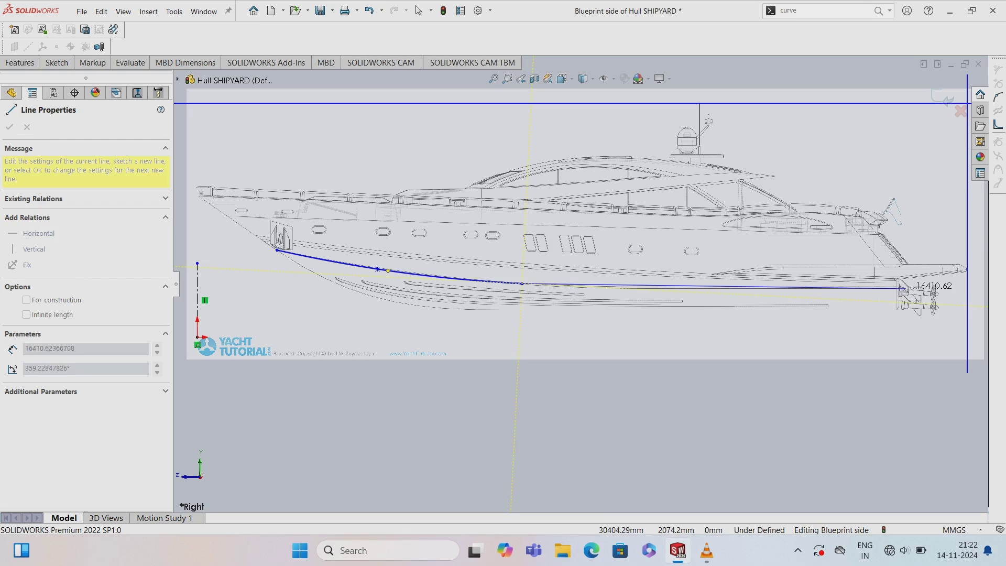
{"action": "left_click", "coordinate": [934, 288]}
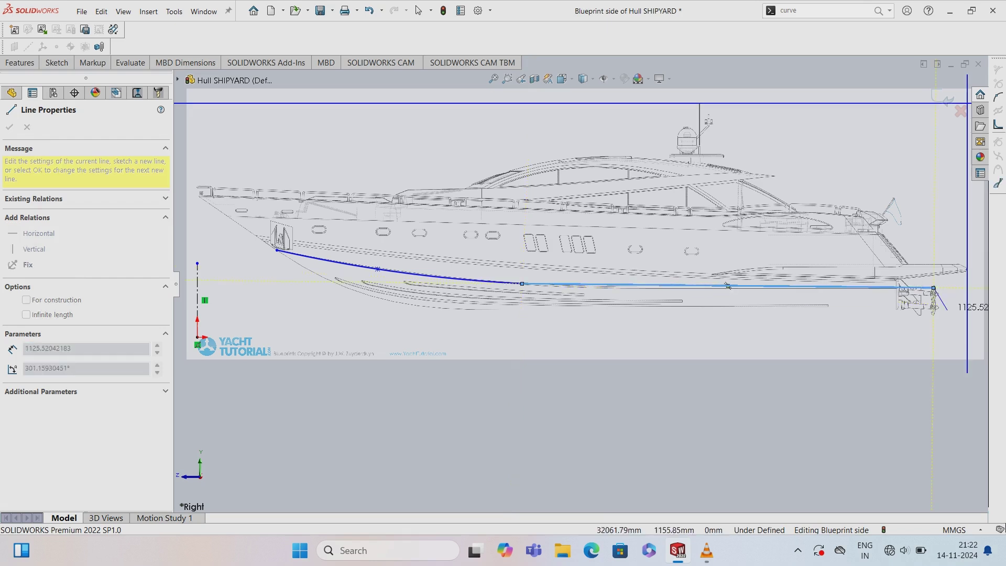
{"action": "left_click", "coordinate": [419, 10]}
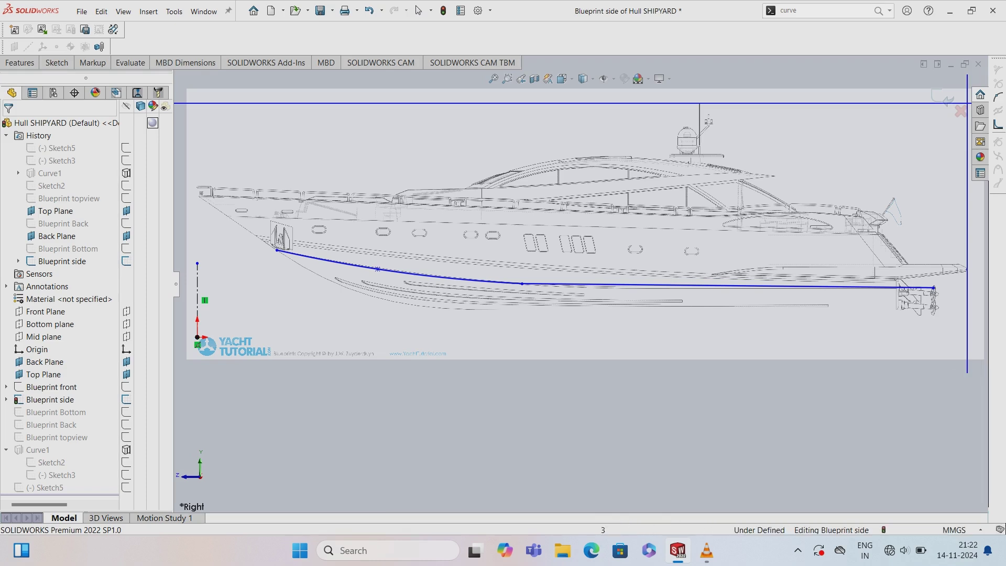
- Dimension the first keel spline point 3362 mm horizontally from the centerline
{"action": "left_click", "coordinate": [296, 255]}
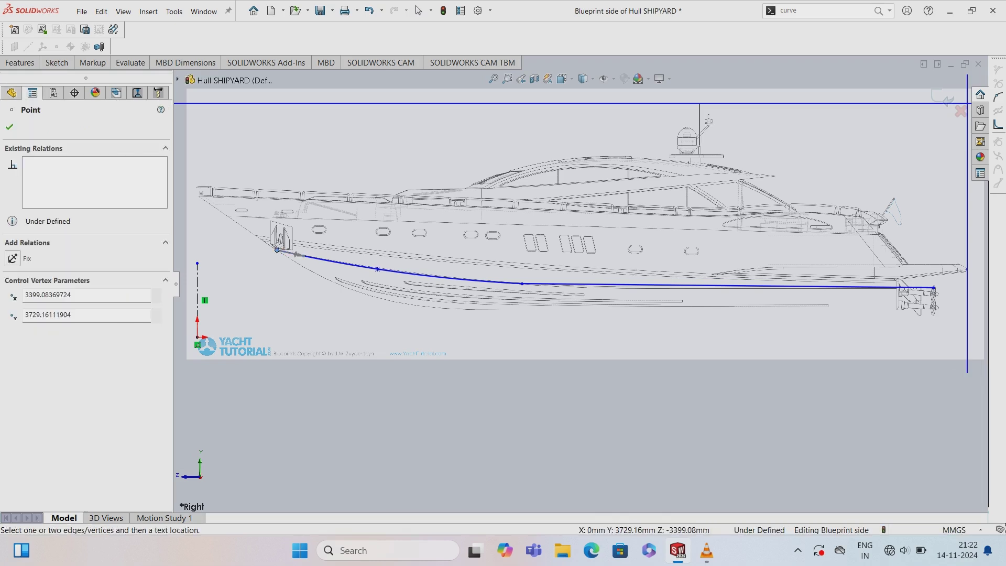
{"action": "left_click", "coordinate": [57, 63]}
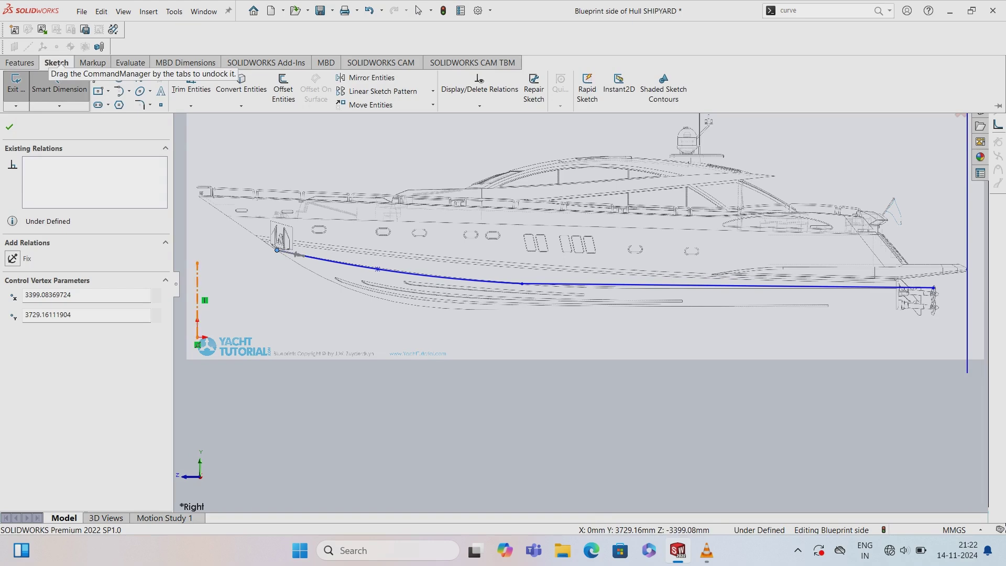
{"action": "left_click", "coordinate": [59, 84]}
{"action": "left_click", "coordinate": [197, 302]}
{"action": "left_click", "coordinate": [250, 401]}
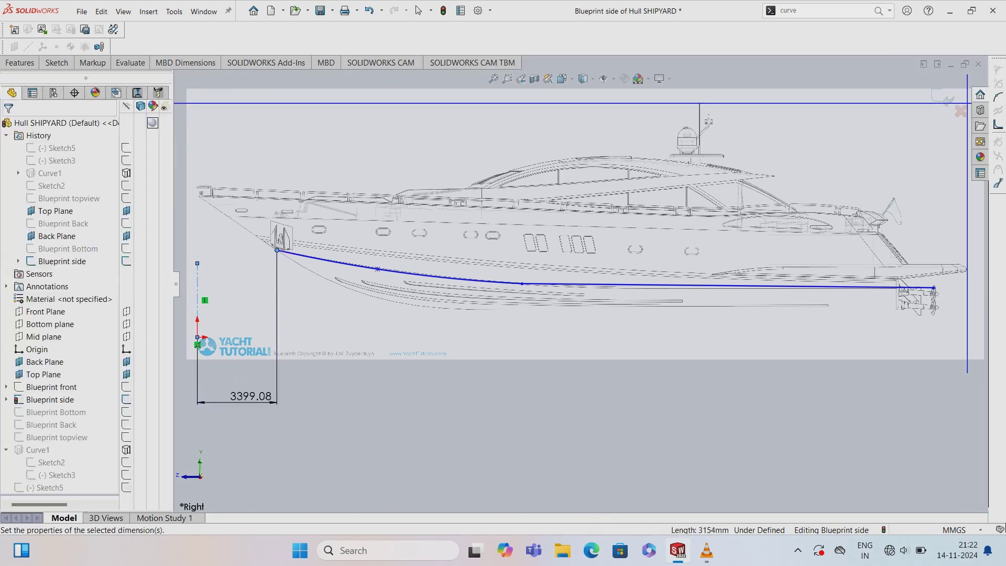
{"action": "type", "text": "="}
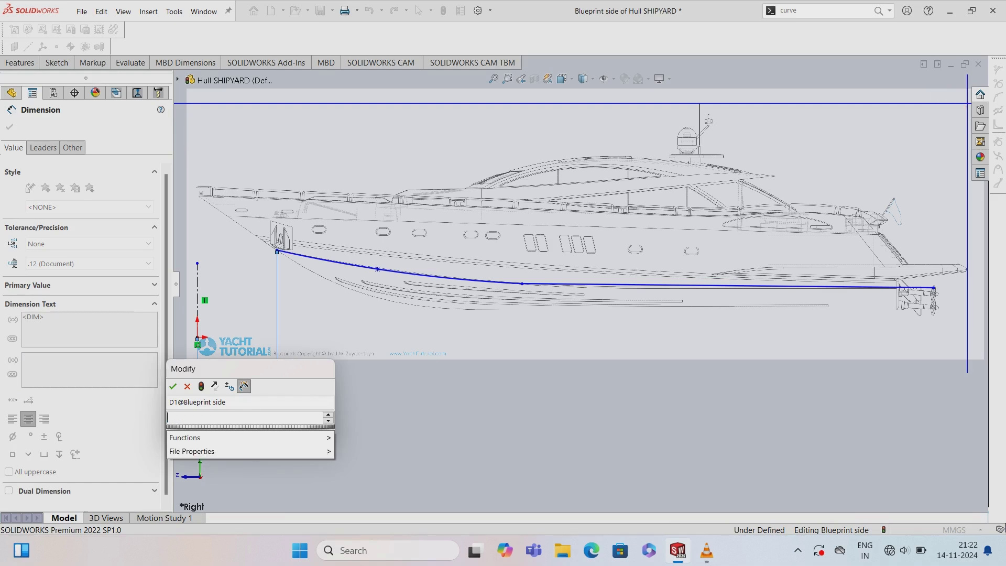
{"action": "type", "text": "33"}
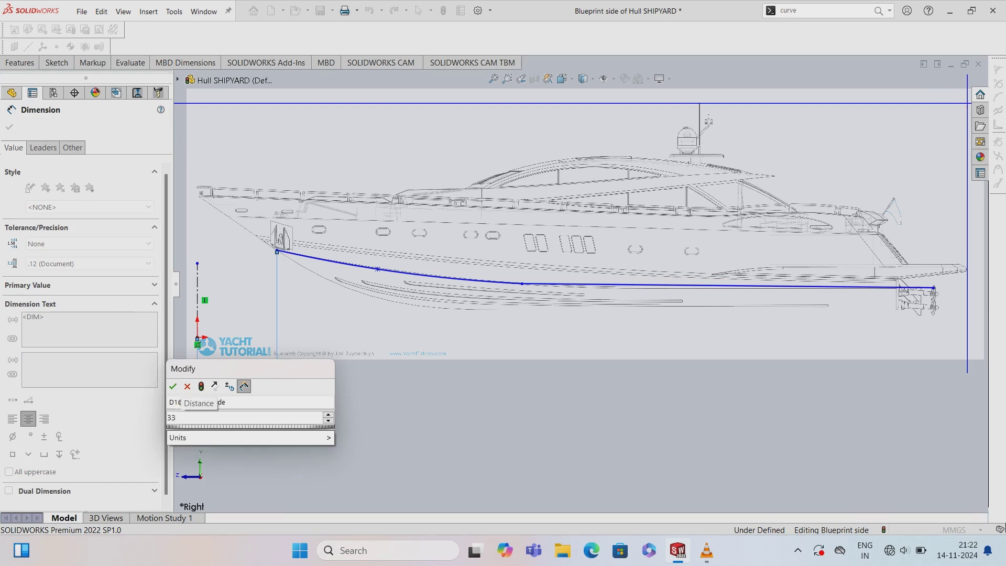
{"action": "type", "text": "62"}
{"action": "key", "text": "Return"}
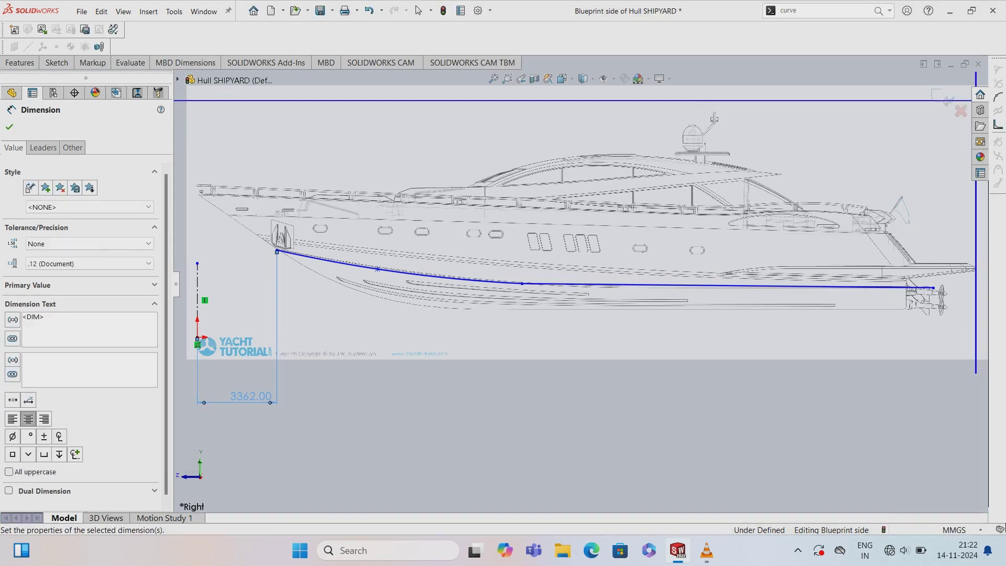
- Dimension the second and third spline points at 9905 and 19065 mm from the centerline
{"action": "left_click", "coordinate": [197, 283]}
{"action": "left_click", "coordinate": [377, 269]}
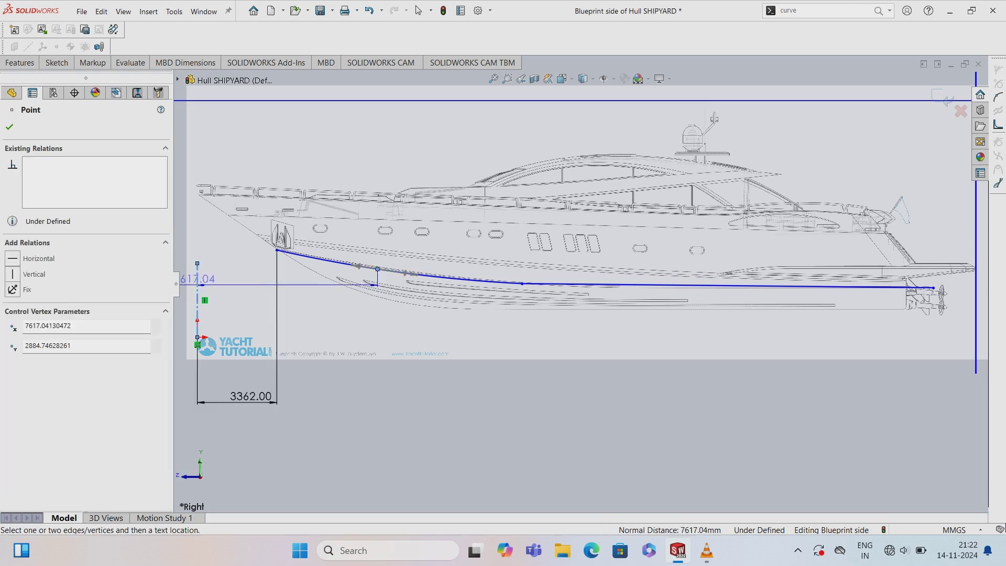
{"action": "left_click", "coordinate": [319, 419]}
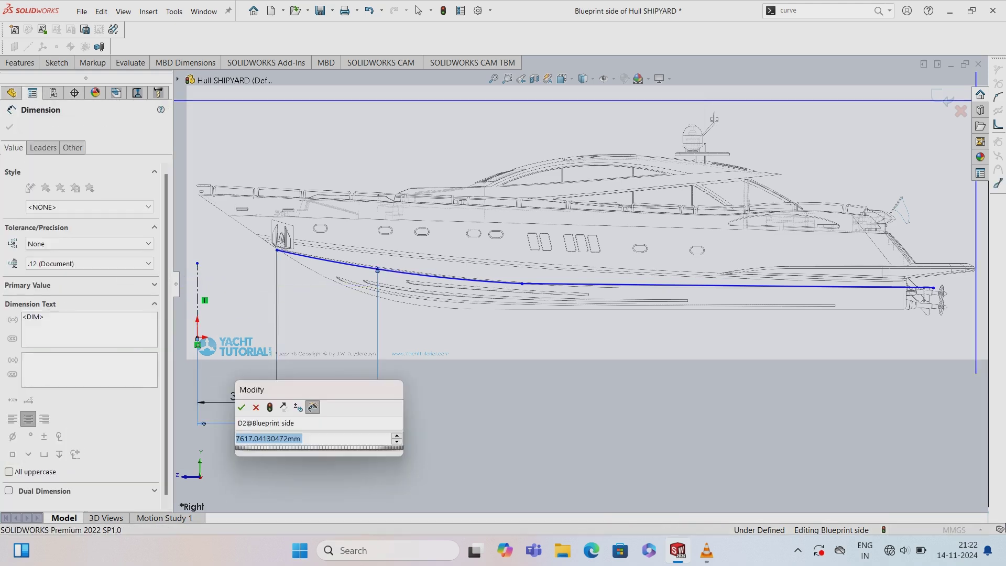
{"action": "type", "text": "="}
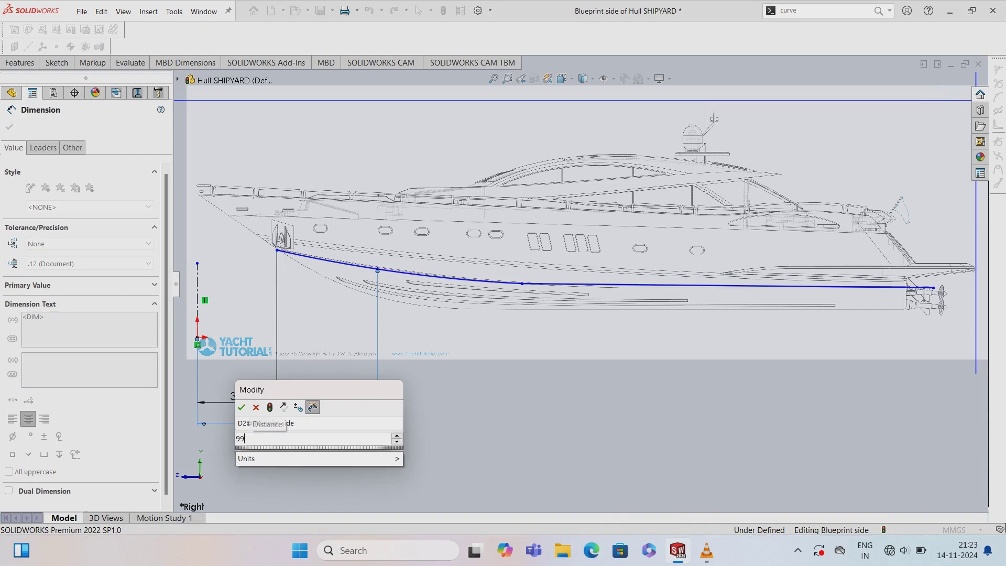
{"action": "key", "text": "Escape"}
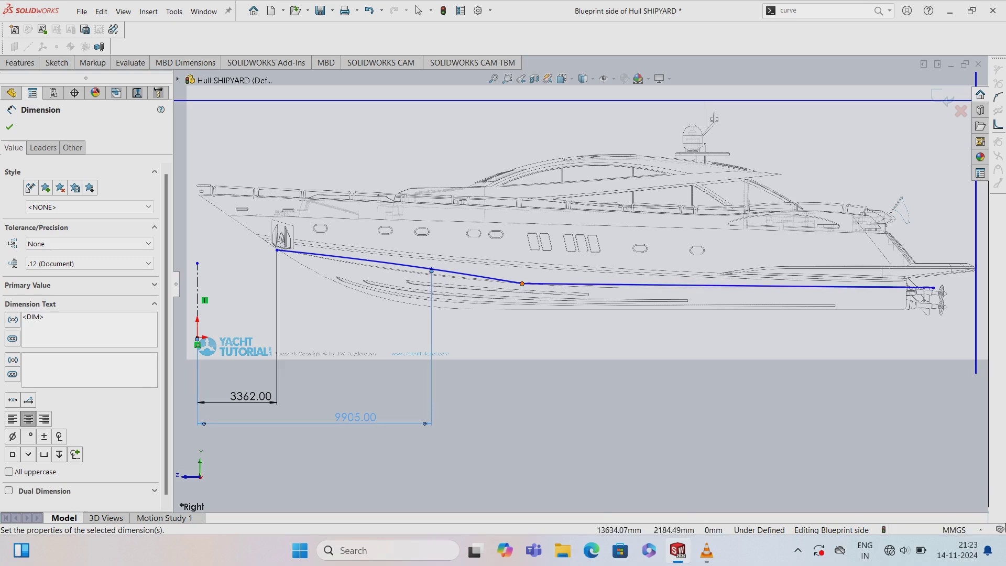
{"action": "left_click", "coordinate": [522, 283]}
{"action": "left_click", "coordinate": [511, 446]}
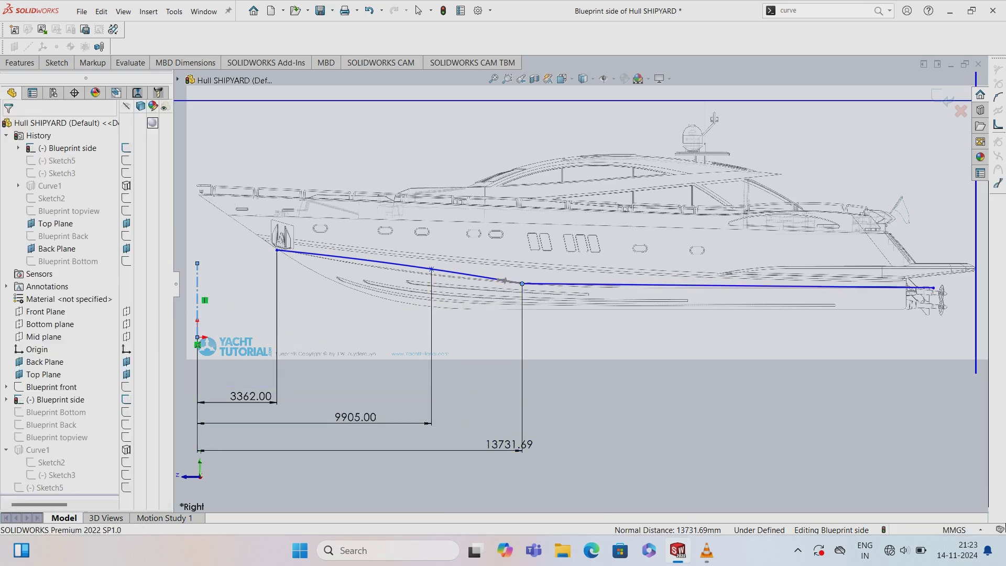
{"action": "key", "text": "BackSpace"}
{"action": "type", "text": "1"}
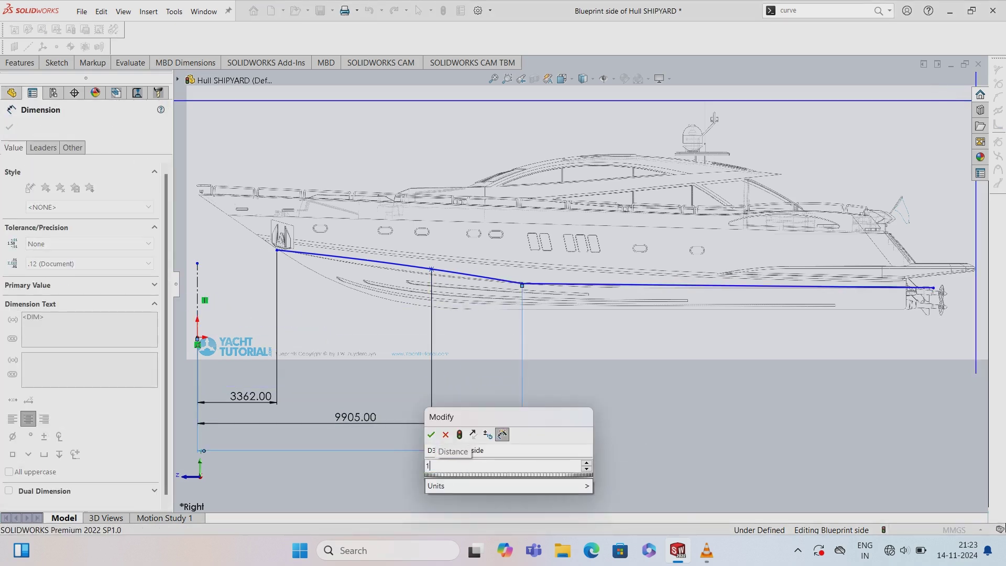
{"action": "type", "text": "9065"}
{"action": "key", "text": "Return"}
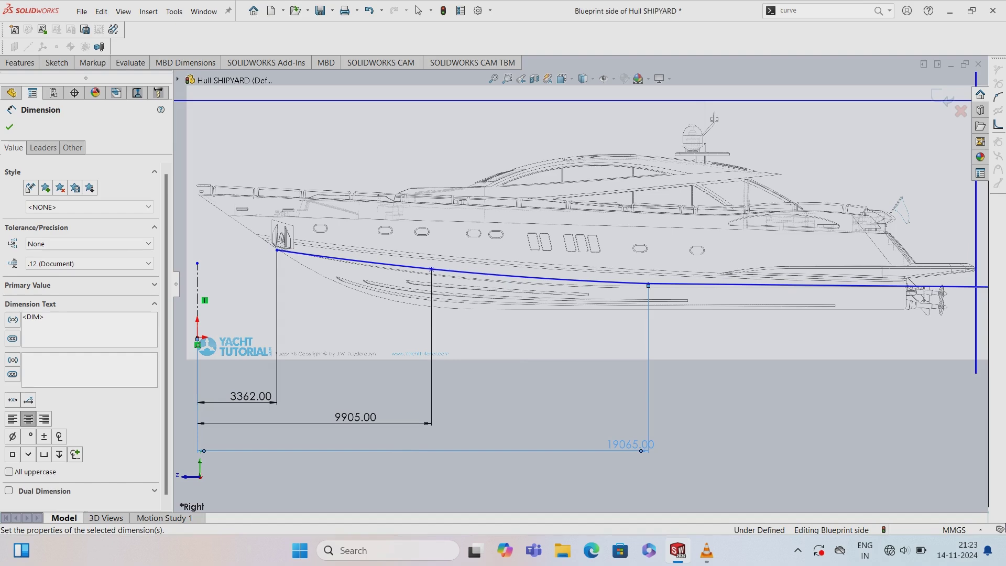
{"action": "scroll", "coordinate": [579, 285], "scroll_direction": "up", "scroll_amount": 3}
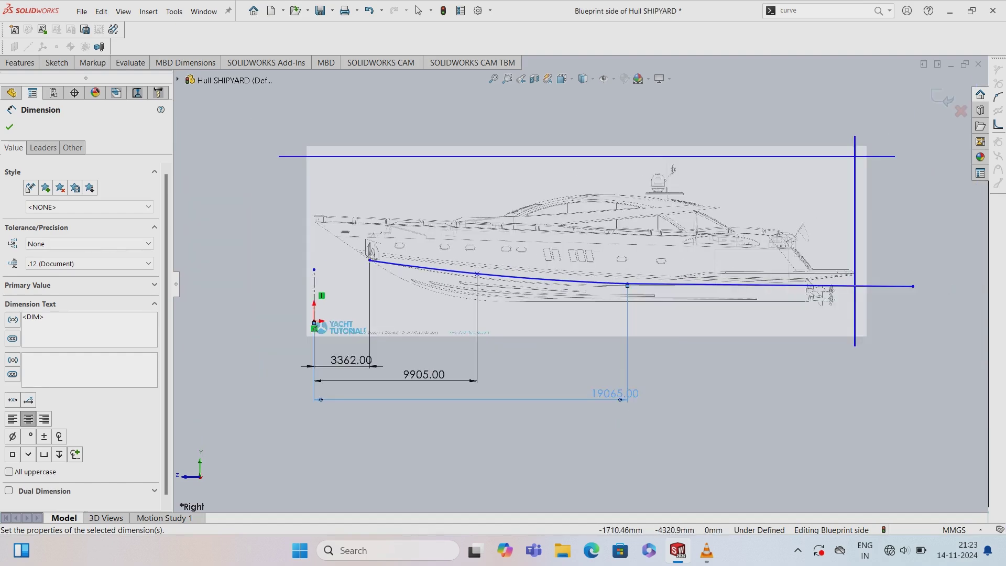
- Add an aligned 9180.60 mm dimension between two keel spline points and end dimensioning
{"action": "left_click", "coordinate": [315, 367]}
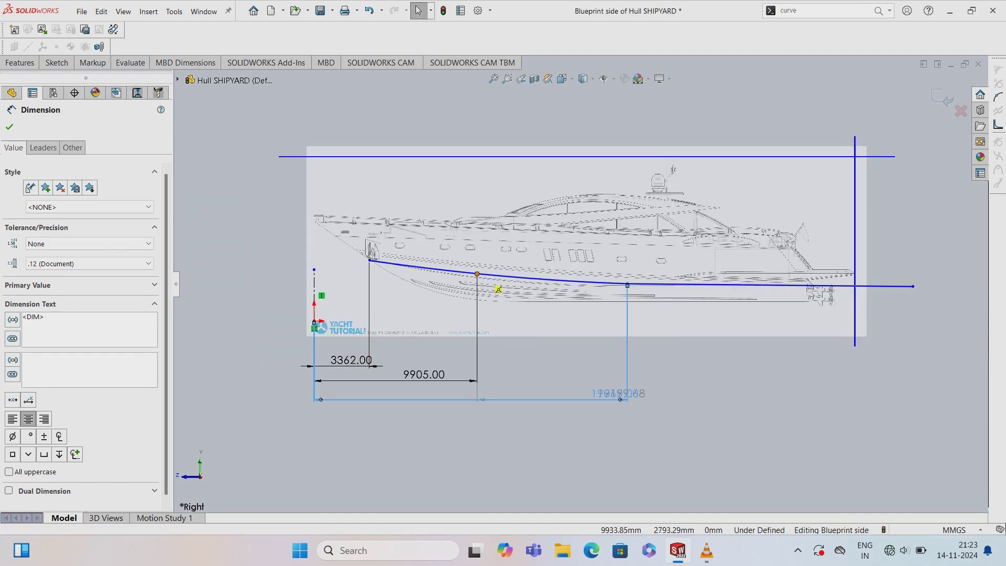
{"action": "left_click", "coordinate": [476, 274]}
{"action": "left_click", "coordinate": [627, 284]}
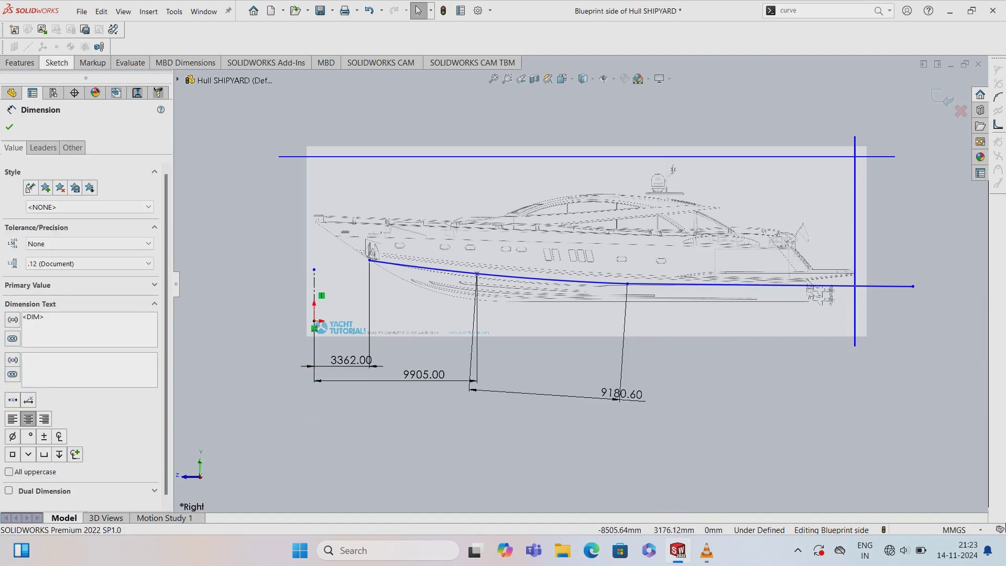
{"action": "left_click", "coordinate": [57, 62]}
{"action": "left_click", "coordinate": [15, 84]}
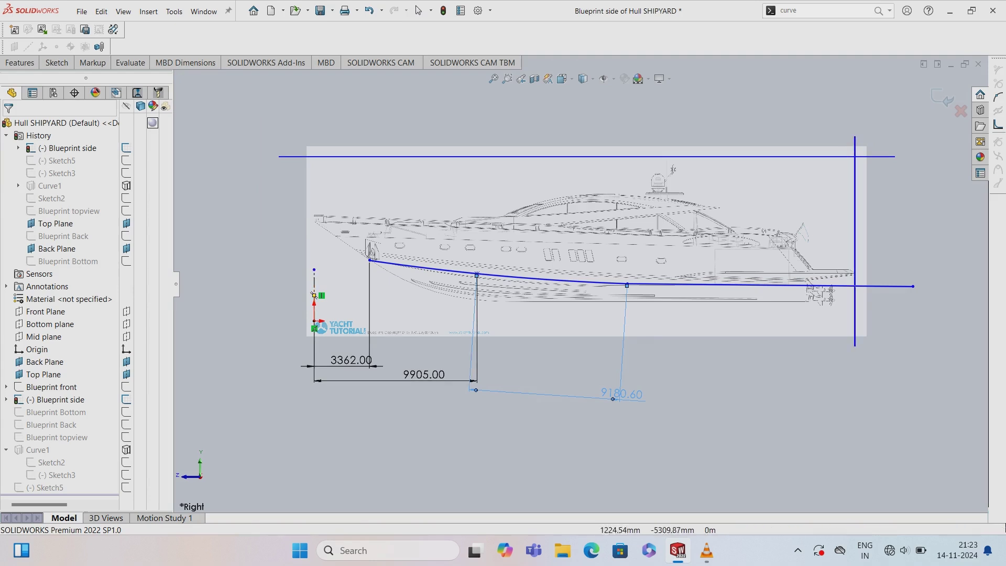
- Set the keel spline point heights to 2642 and 3734 mm
{"action": "left_click", "coordinate": [477, 273]}
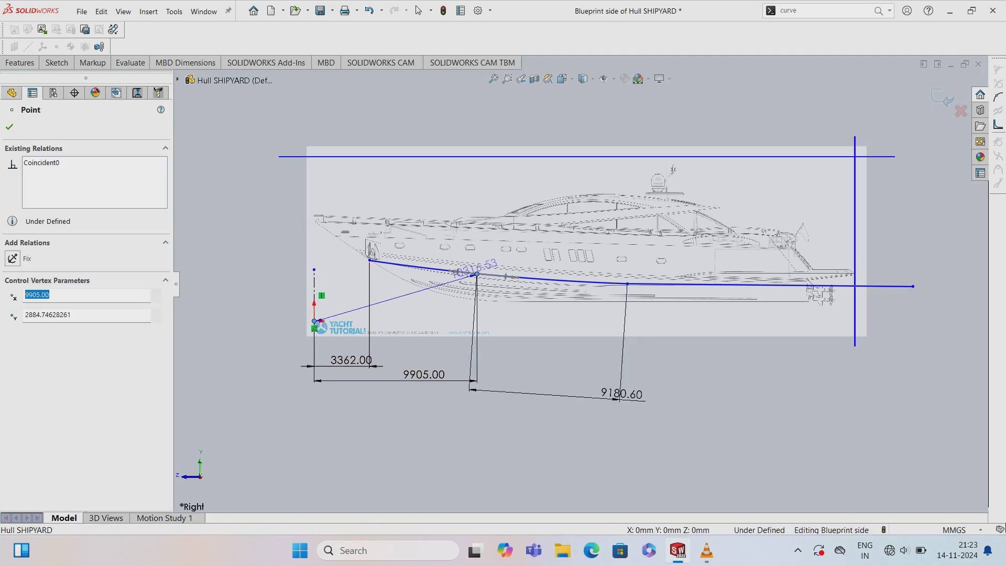
{"action": "left_click", "coordinate": [259, 289]}
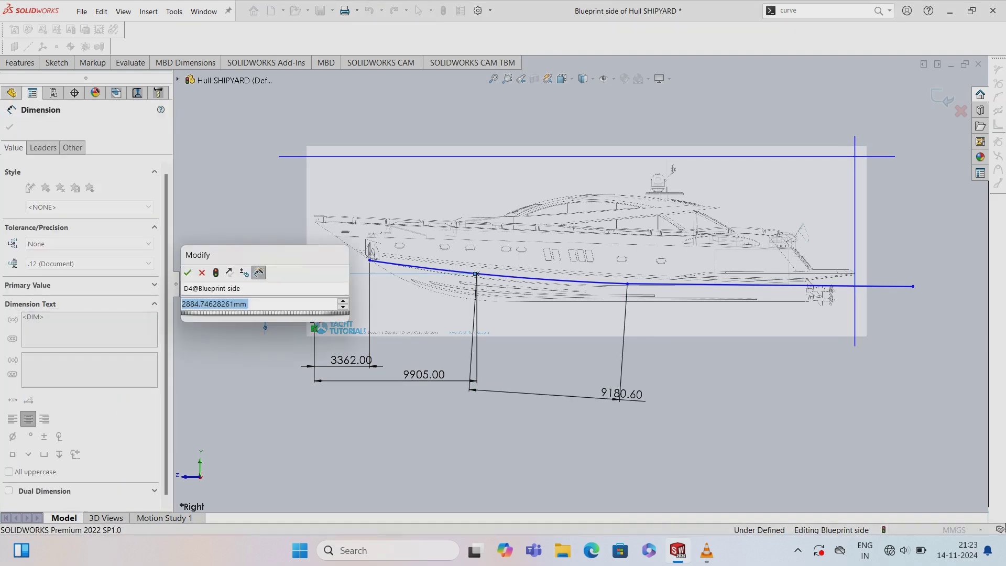
{"action": "type", "text": "2642"}
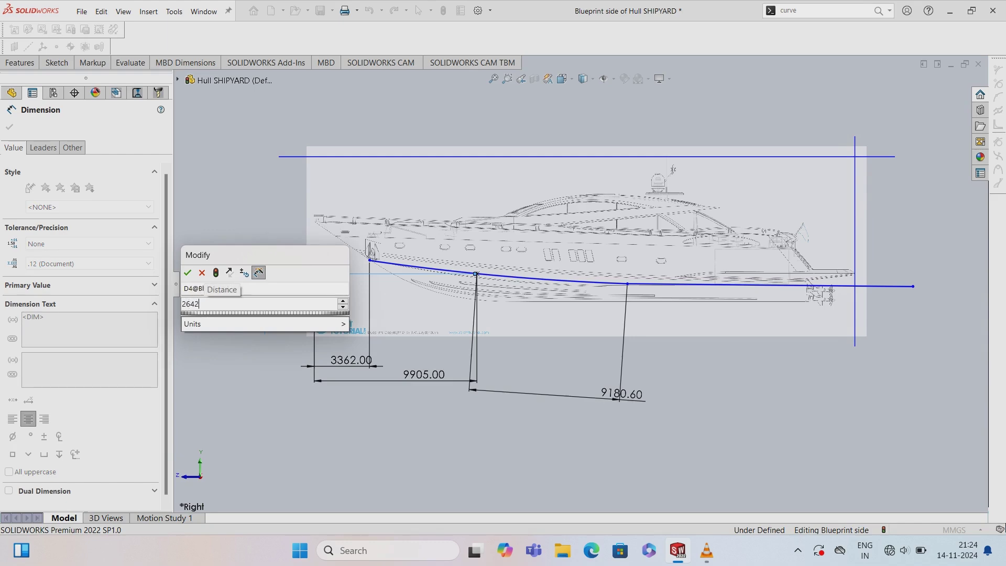
{"action": "key", "text": "Return"}
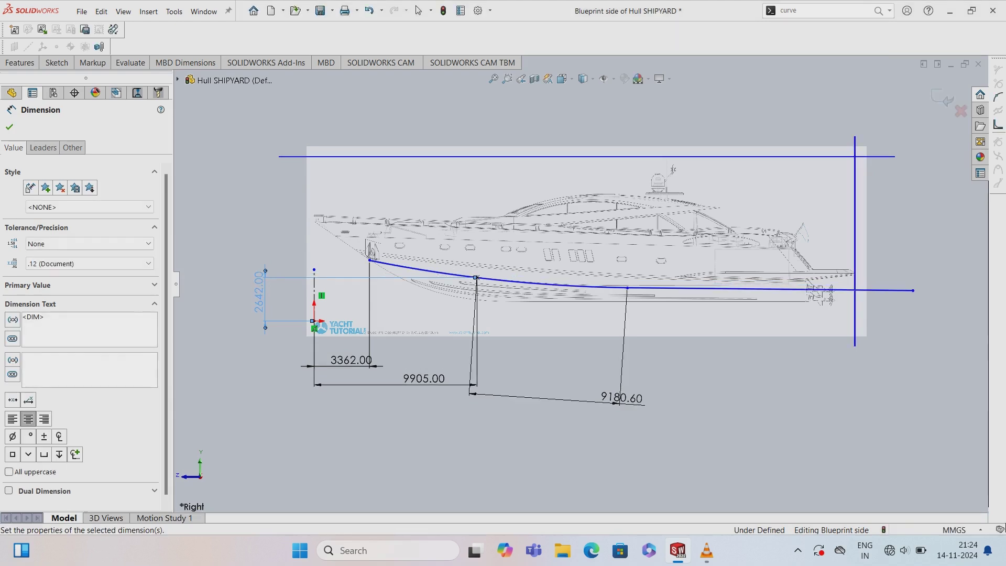
{"action": "left_click", "coordinate": [370, 260]}
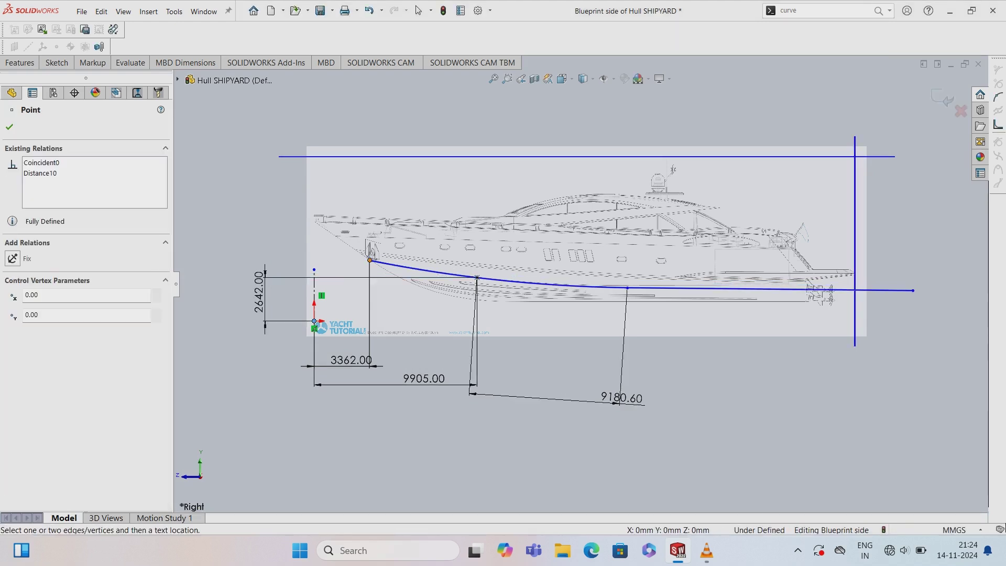
{"action": "left_click", "coordinate": [241, 273]}
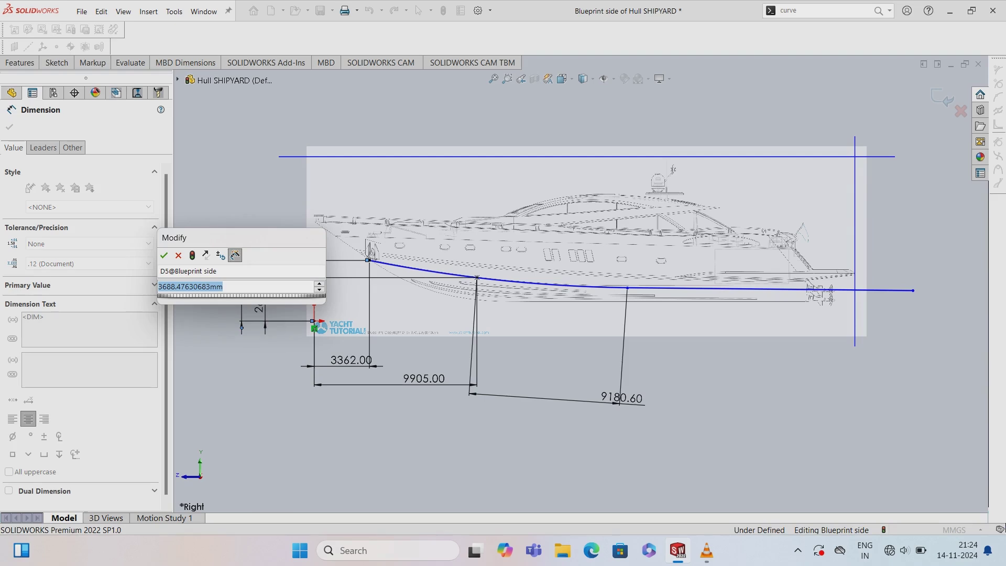
{"action": "type", "text": "37"}
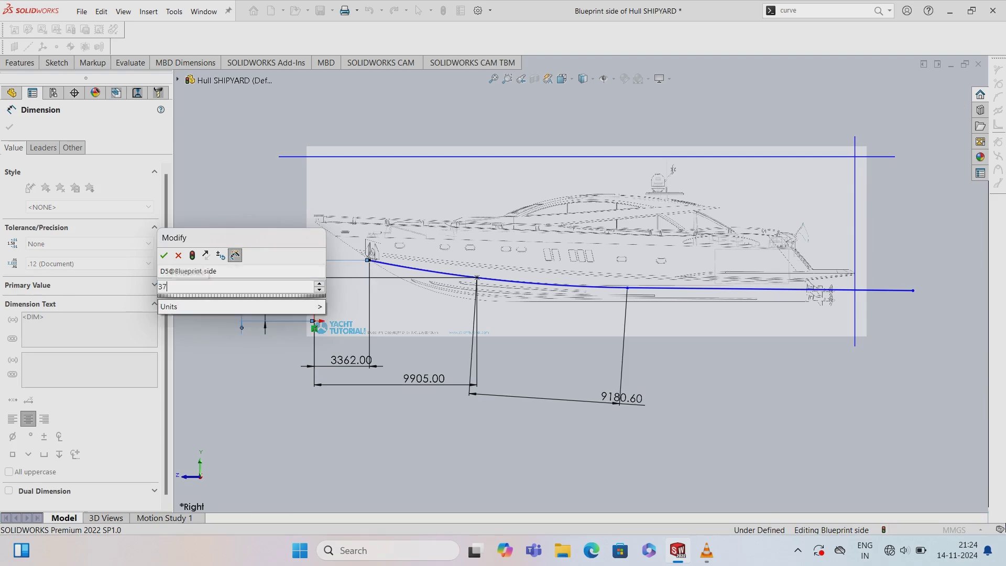
{"action": "type", "text": "34"}
{"action": "key", "text": "Return"}
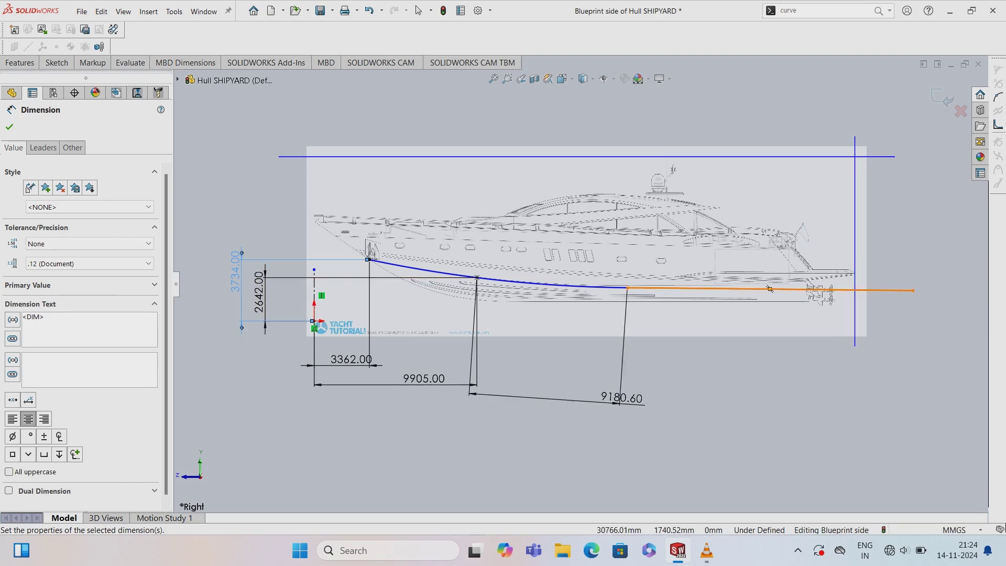
- Set the straight extension line 2102 mm from the origin
{"action": "left_click", "coordinate": [770, 289]}
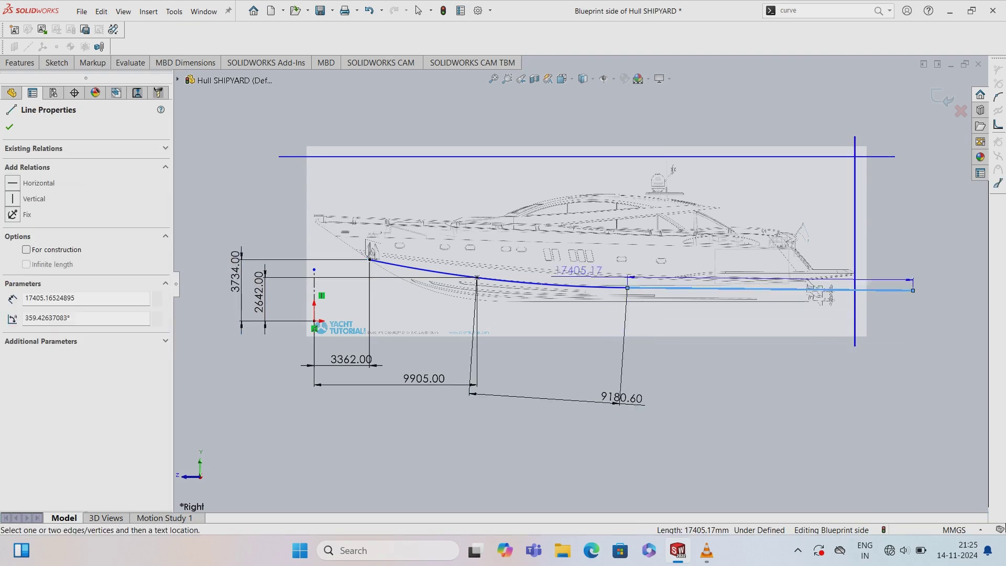
{"action": "left_click", "coordinate": [315, 321]}
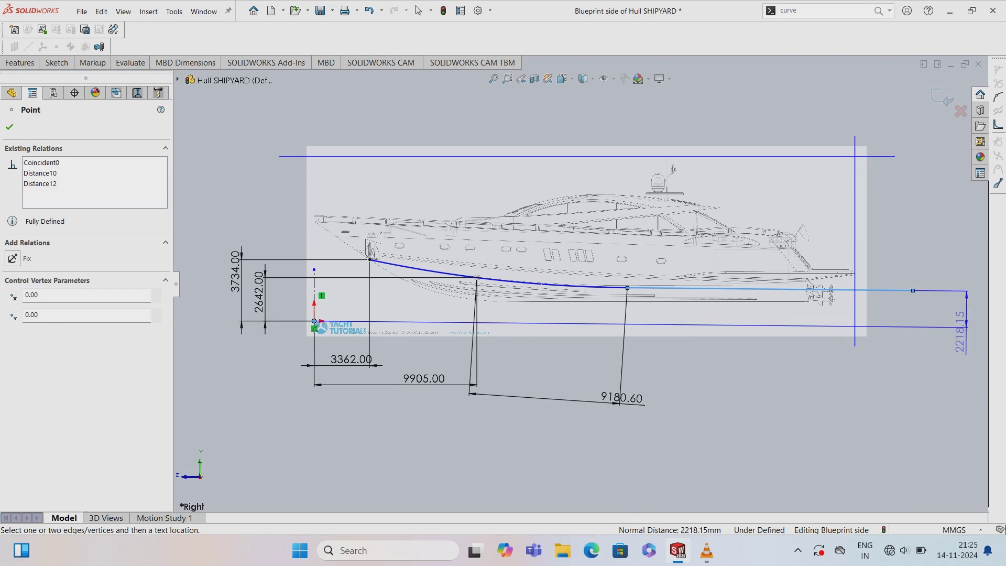
{"action": "left_click", "coordinate": [965, 325]}
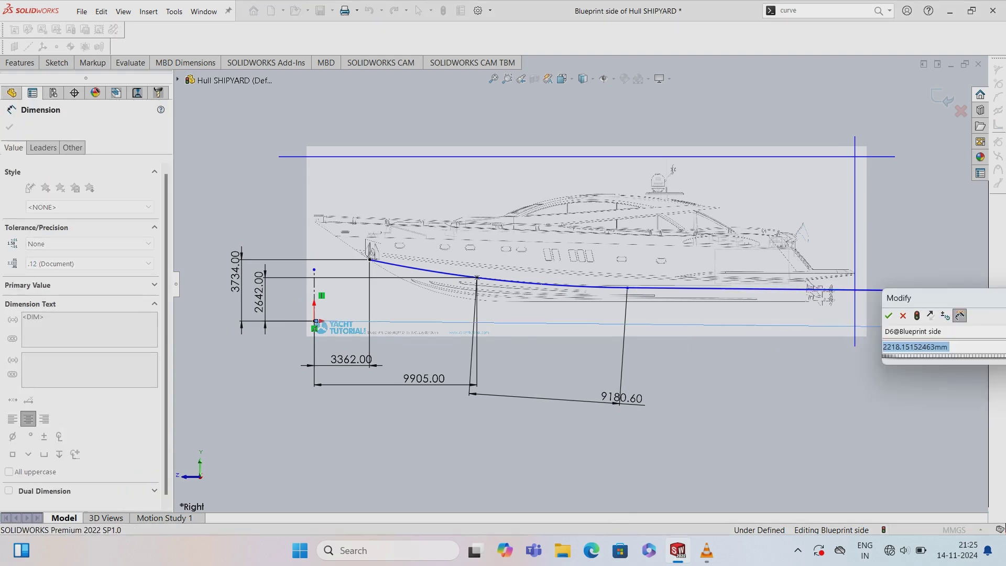
{"action": "type", "text": "2102"}
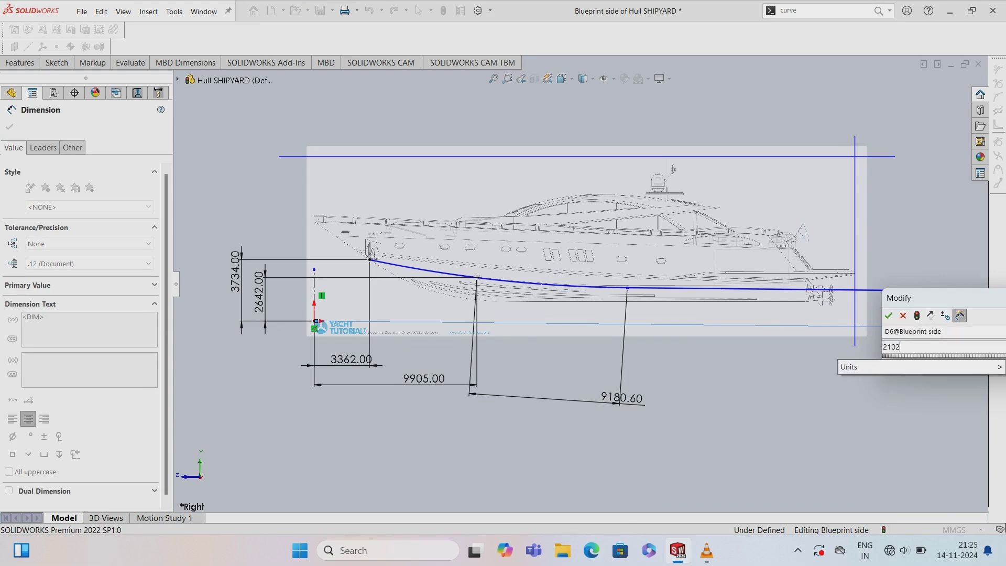
{"action": "key", "text": "Return"}
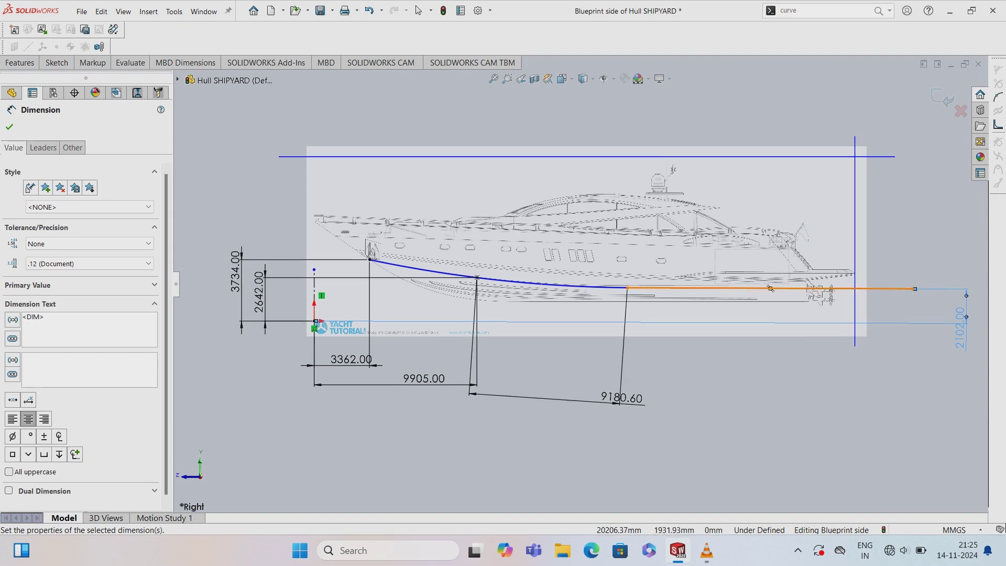
- Make the straight keel extension line horizontal
{"action": "key", "text": "Escape"}
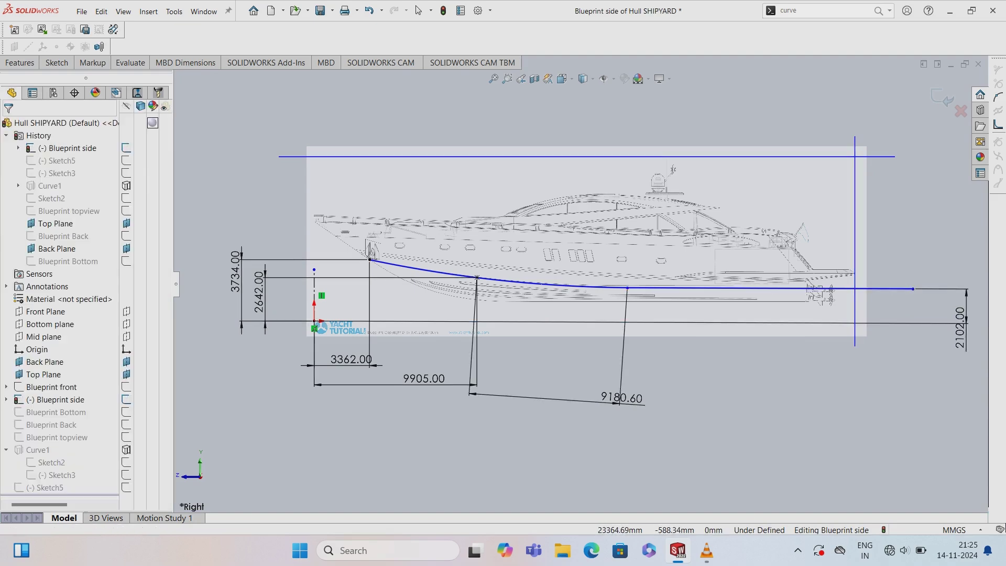
{"action": "left_click", "coordinate": [765, 288]}
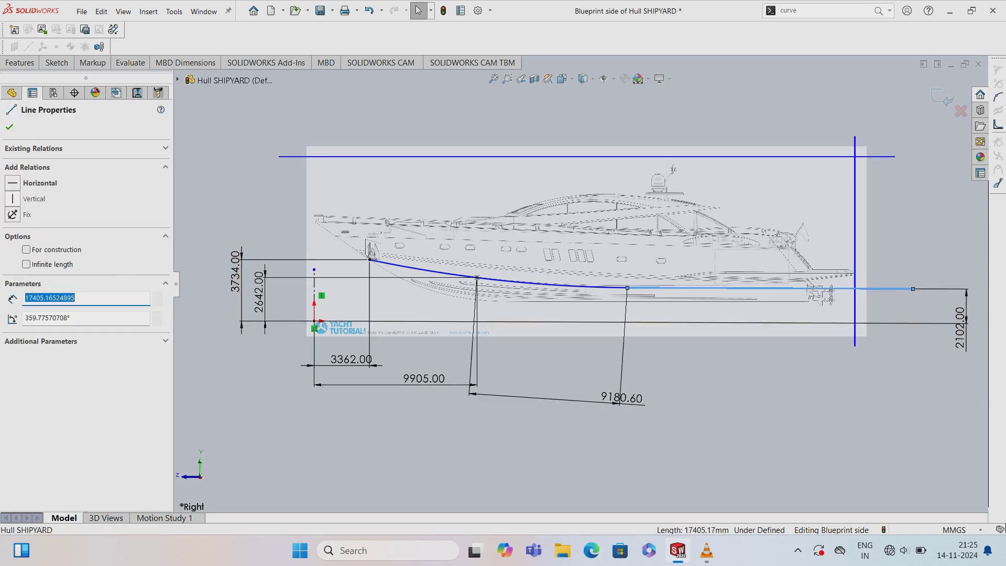
{"action": "left_click", "coordinate": [12, 183]}
{"action": "key", "text": "Escape"}
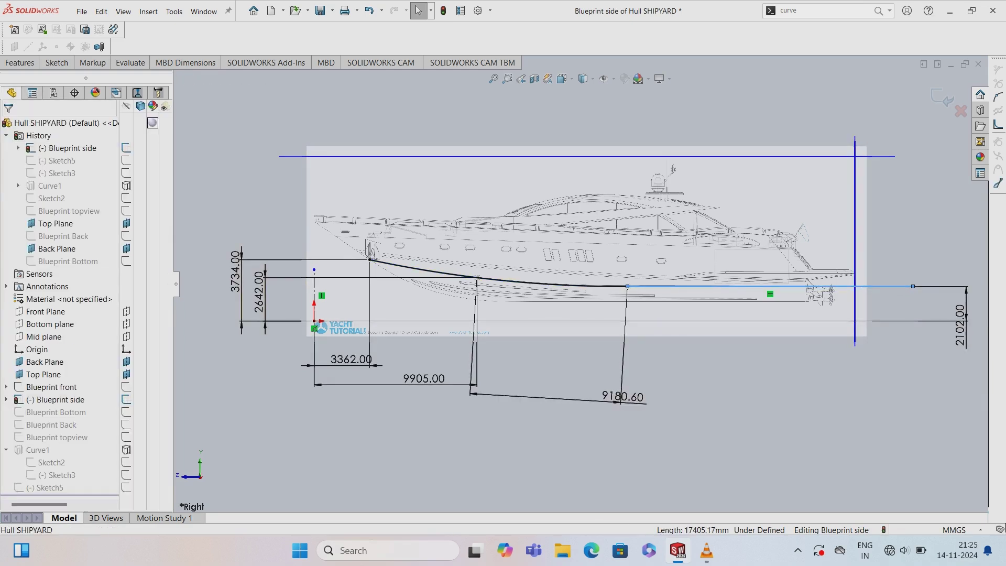
- Make the extension line tangent to the keel spline and close the Blueprint side sketch
{"action": "left_click", "coordinate": [734, 286]}
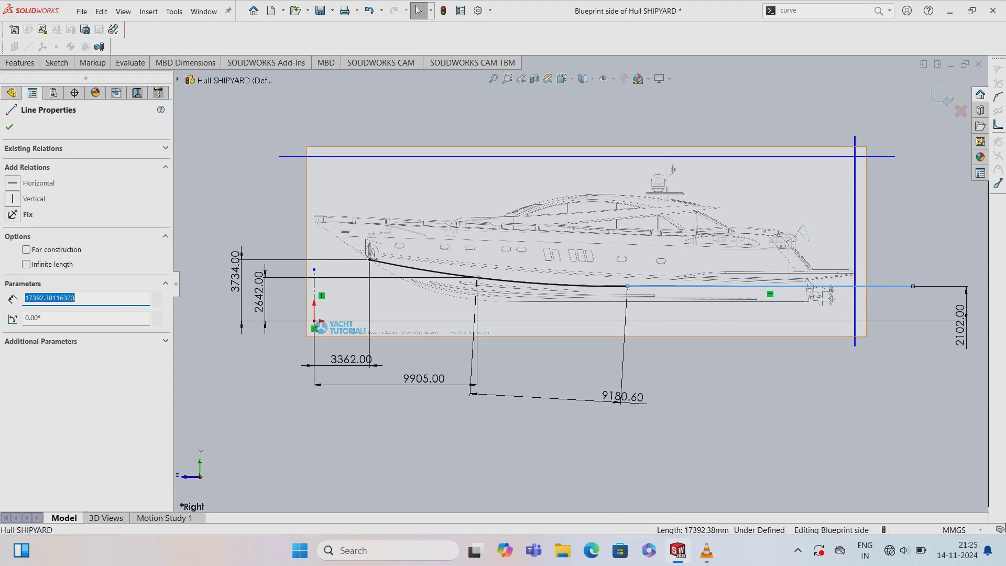
{"action": "left_click", "coordinate": [524, 280], "text": "ctrl"}
{"action": "left_click", "coordinate": [12, 328]}
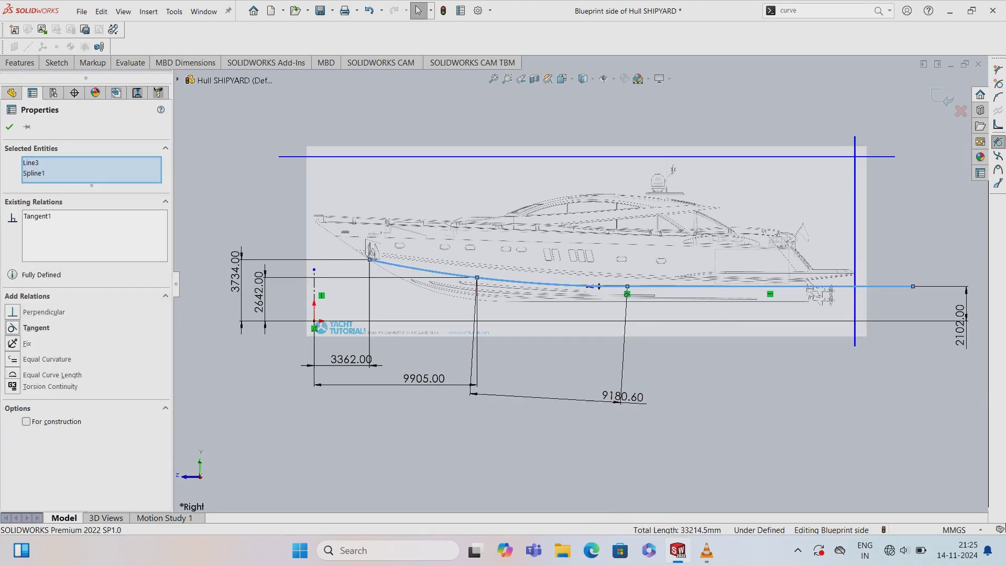
{"action": "key", "text": "Escape"}
{"action": "key", "text": "Escape"}
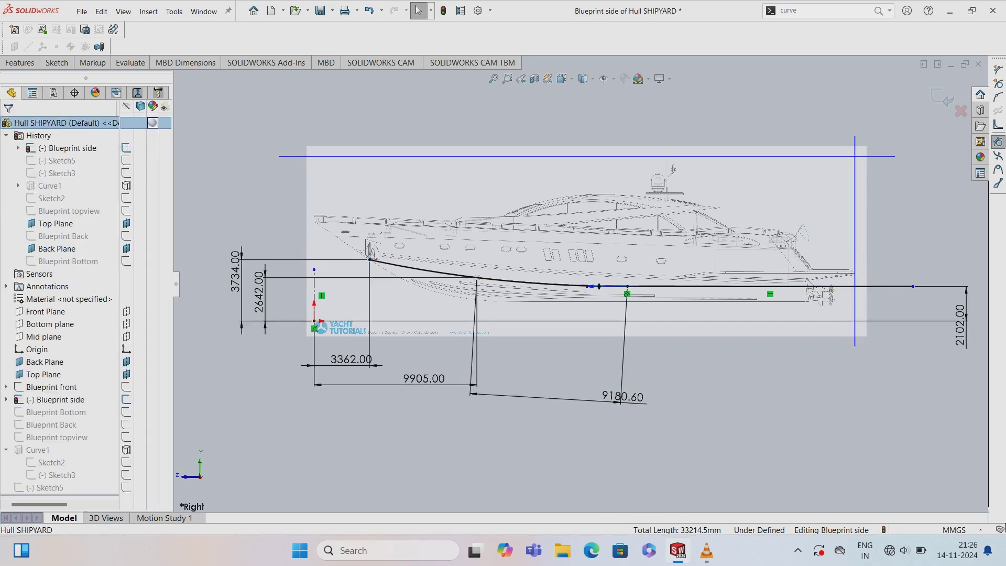
{"action": "left_click", "coordinate": [56, 62]}
{"action": "left_click", "coordinate": [16, 87]}
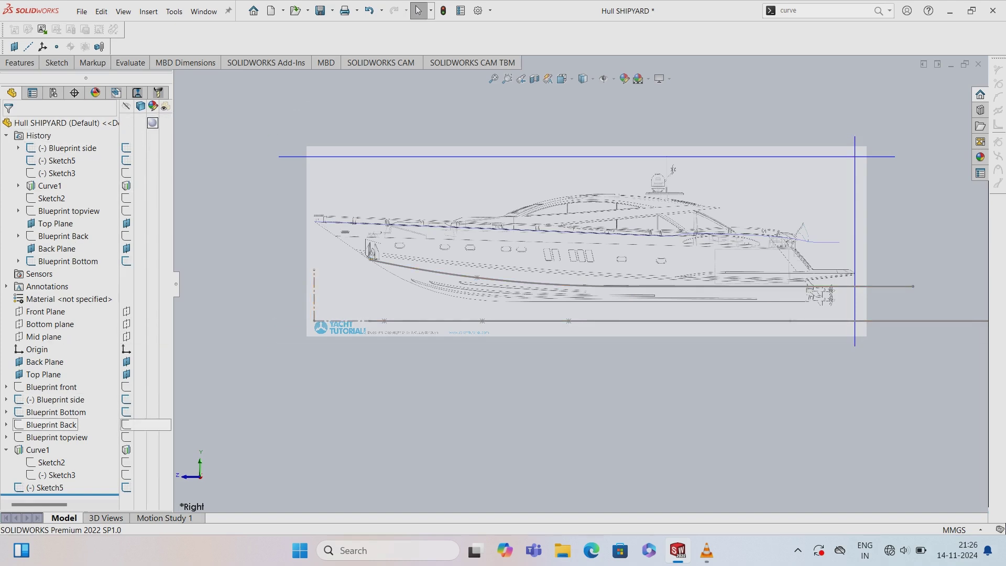
- Open the Blueprint Bottom sketch for editing and close it again
{"action": "right_click", "coordinate": [141, 412]}
{"action": "left_click", "coordinate": [148, 303]}
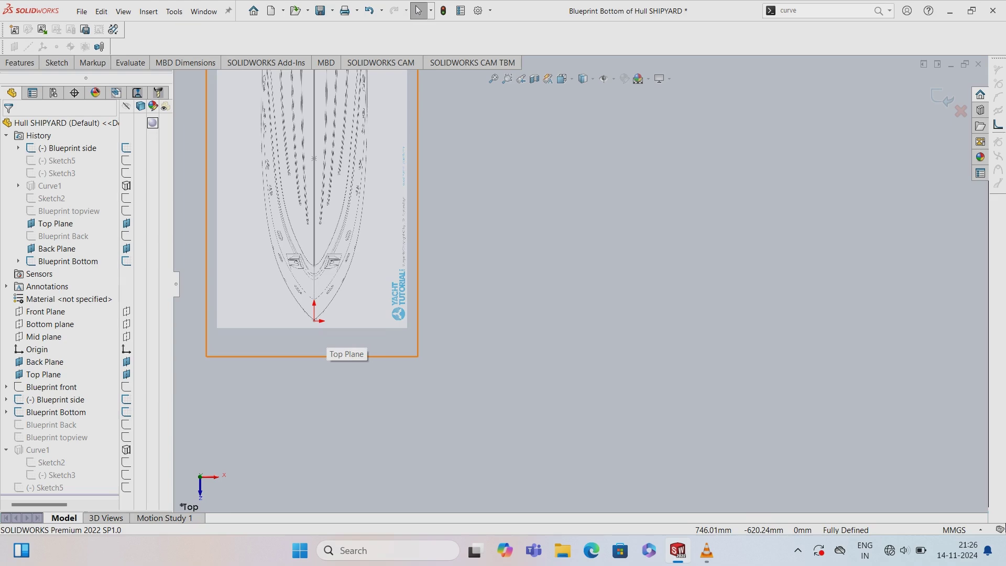
{"action": "left_click", "coordinate": [56, 63]}
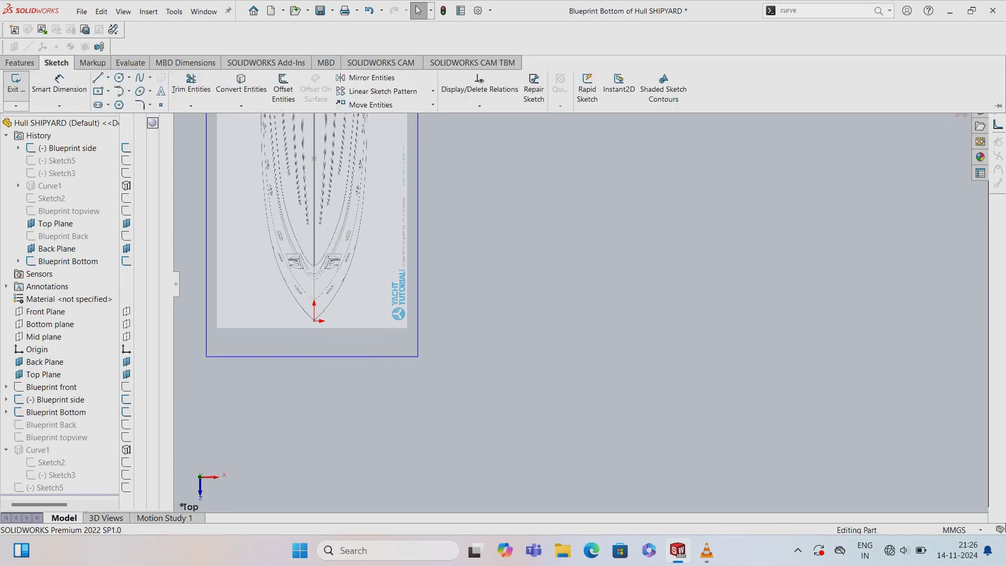
{"action": "left_click", "coordinate": [14, 84]}
- Orbit the part into a 3D view showing the keel and bottom blueprint sketches together
{"action": "middle_click_drag", "start_coordinate": [524, 262], "coordinate": [545, 294]}
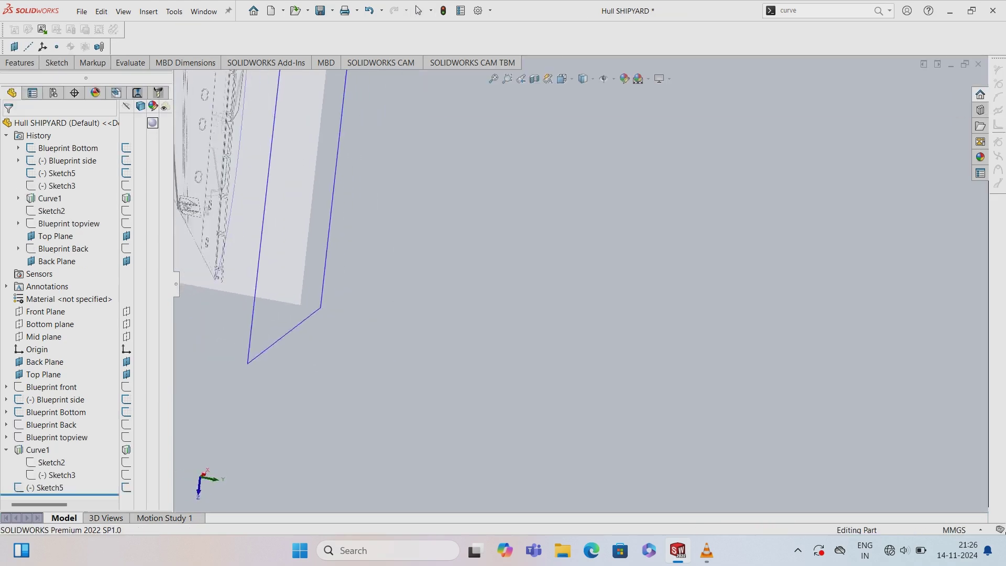
{"action": "middle_click_drag", "start_coordinate": [309, 210], "coordinate": [335, 220]}
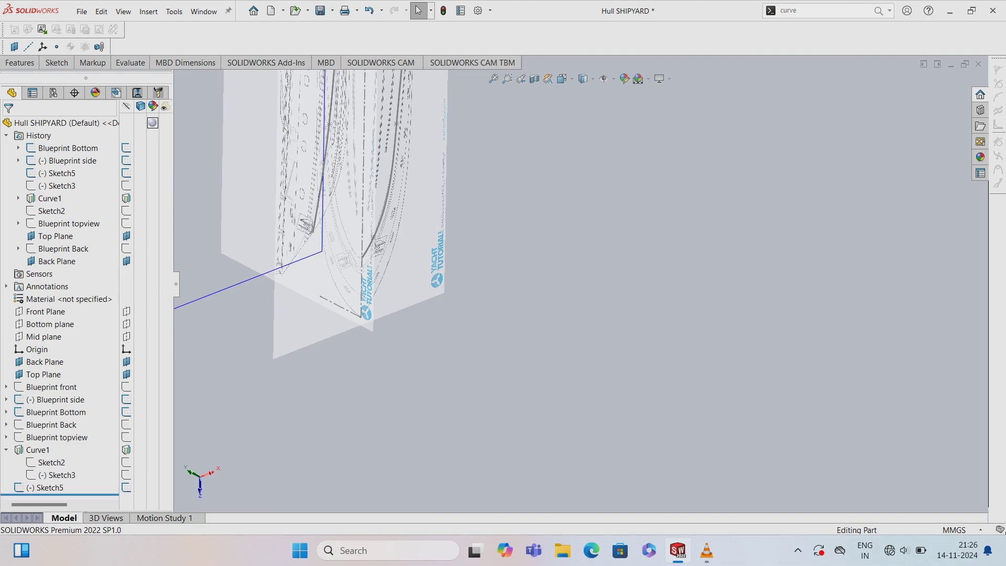
{"action": "scroll", "coordinate": [629, 210], "scroll_direction": "up", "scroll_amount": 5}
{"action": "middle_click_drag", "start_coordinate": [629, 210], "coordinate": [650, 220]}
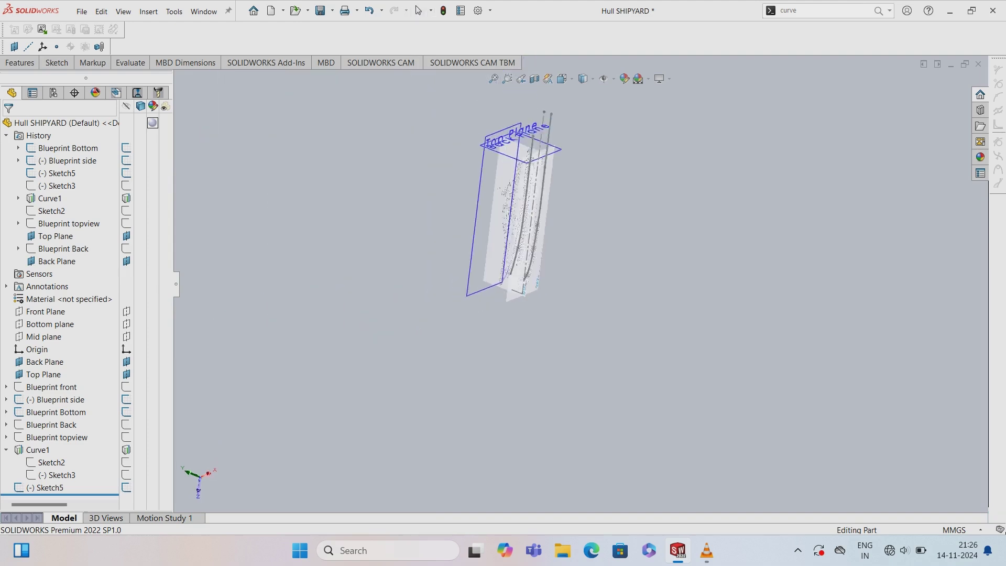
{"action": "middle_click_drag", "start_coordinate": [524, 236], "coordinate": [540, 239]}
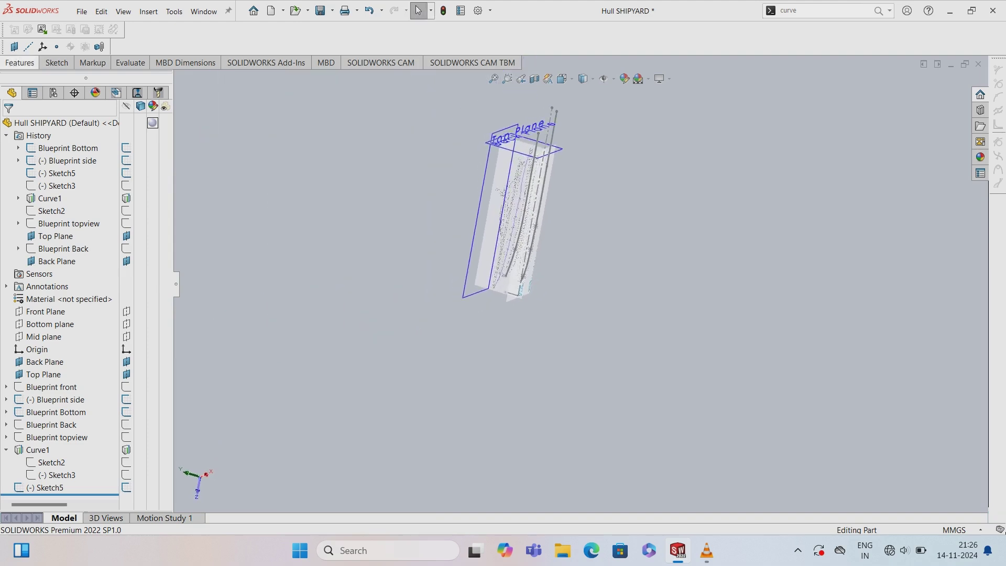
{"action": "left_click", "coordinate": [879, 10]}
- Create projected curve Curve2 from Sketch5 onto the Blueprint side sketch
{"action": "left_click", "coordinate": [838, 37]}
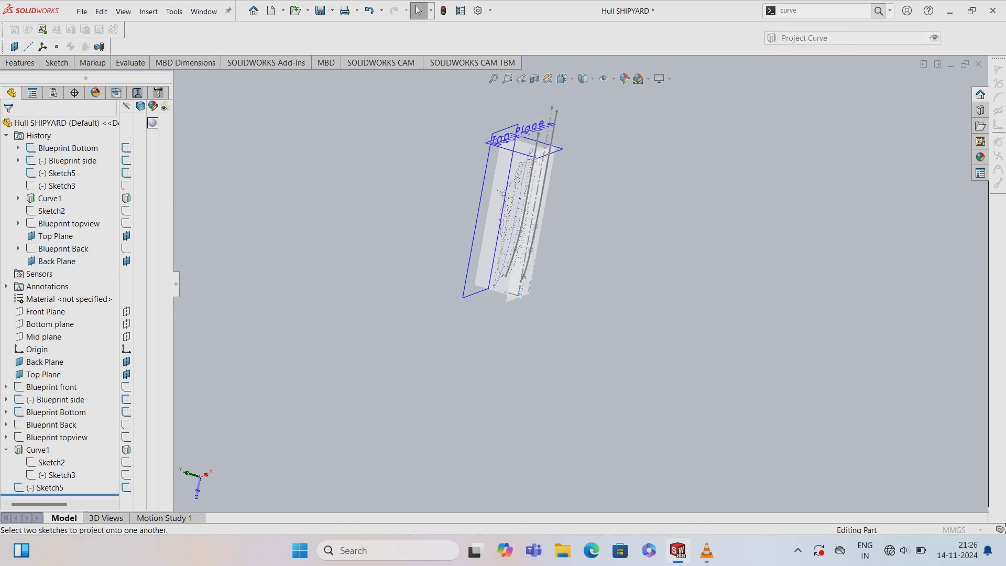
{"action": "left_click", "coordinate": [523, 210]}
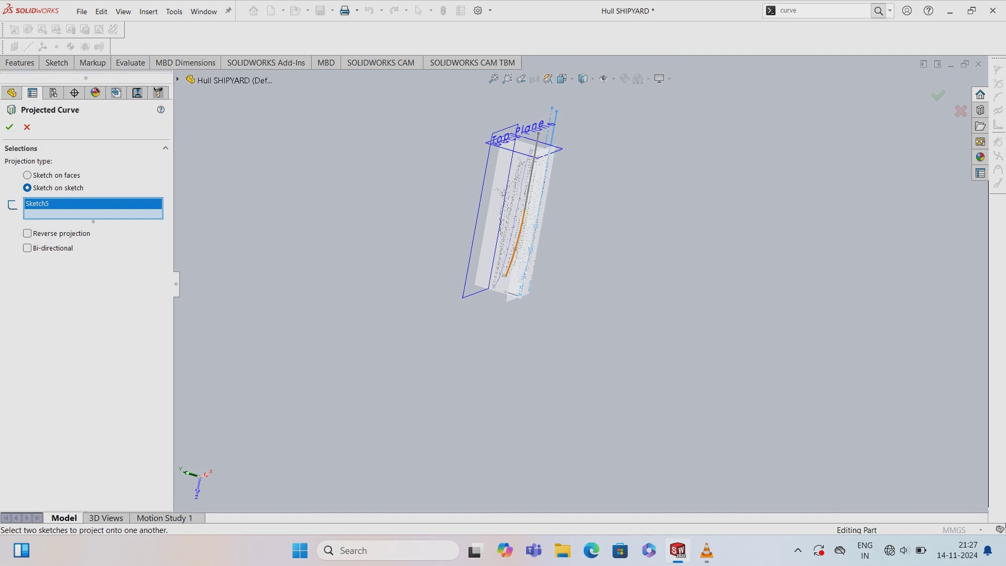
{"action": "left_click", "coordinate": [546, 173]}
{"action": "left_click", "coordinate": [10, 127]}
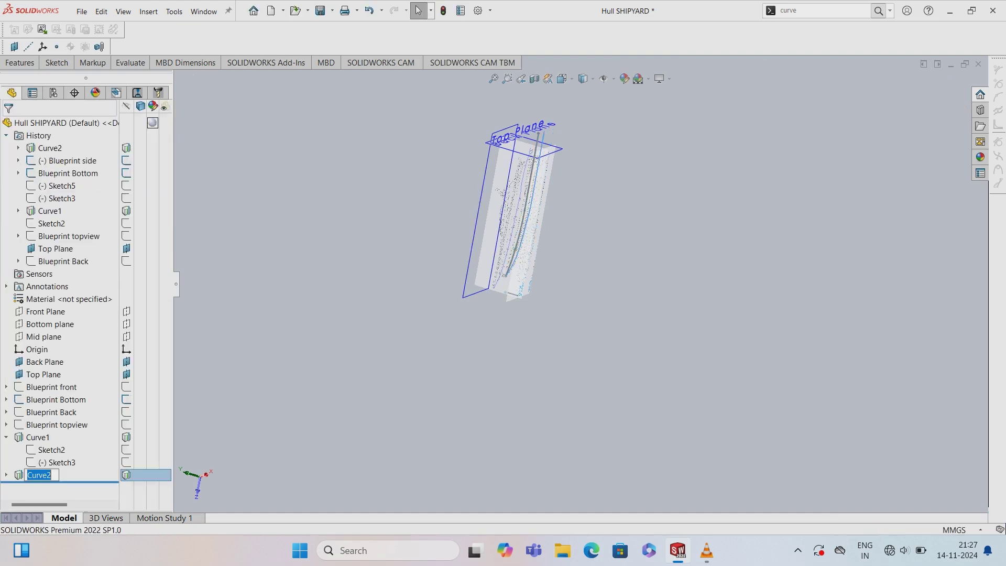
{"action": "key", "text": "Return"}
- Hide the Blueprint side picture under Curve2, then undo back before Curve2
{"action": "middle_click_drag", "start_coordinate": [519, 209], "coordinate": [545, 210]}
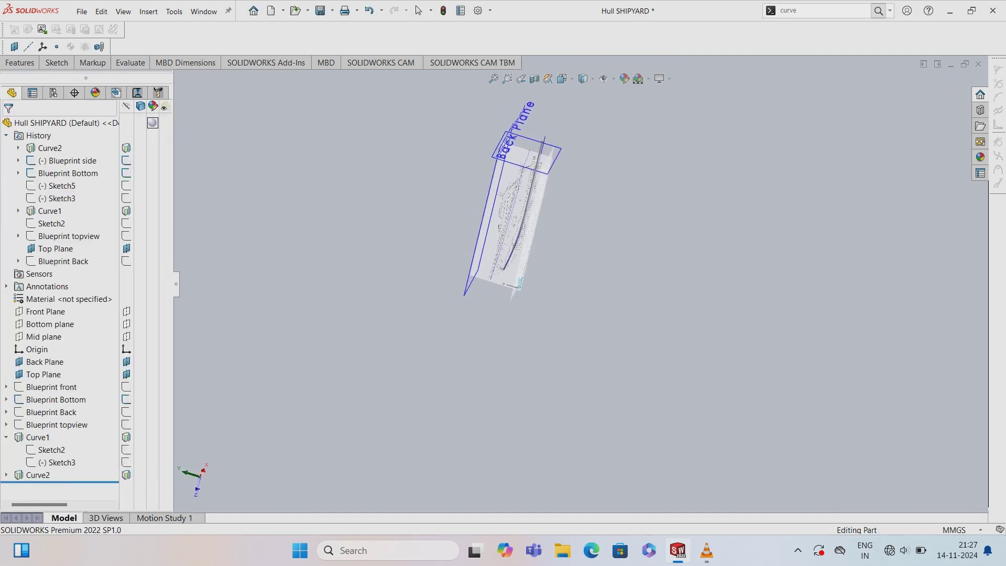
{"action": "scroll", "coordinate": [52, 367], "scroll_direction": "down", "scroll_amount": 1}
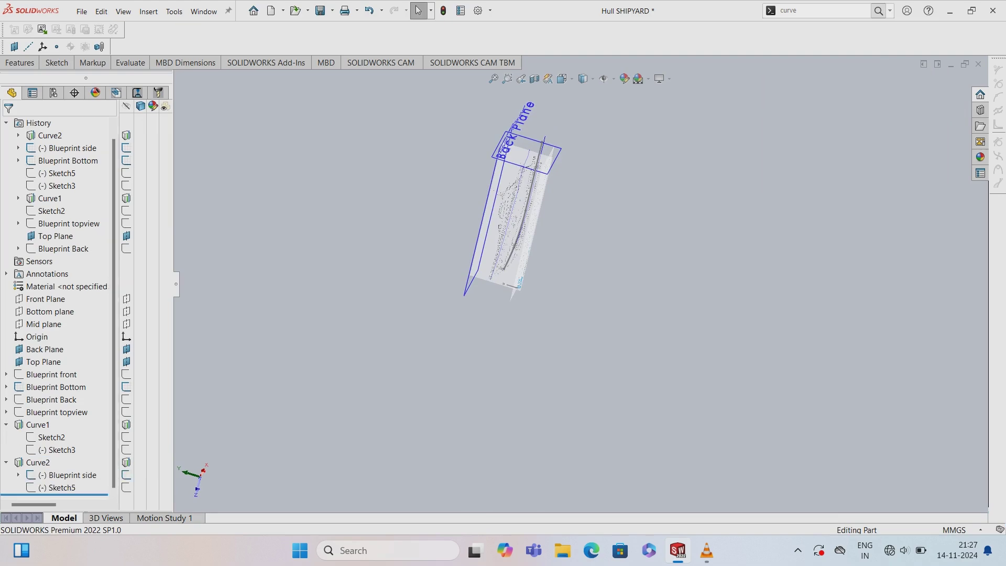
{"action": "left_click", "coordinate": [6, 462]}
{"action": "right_click", "coordinate": [42, 475]}
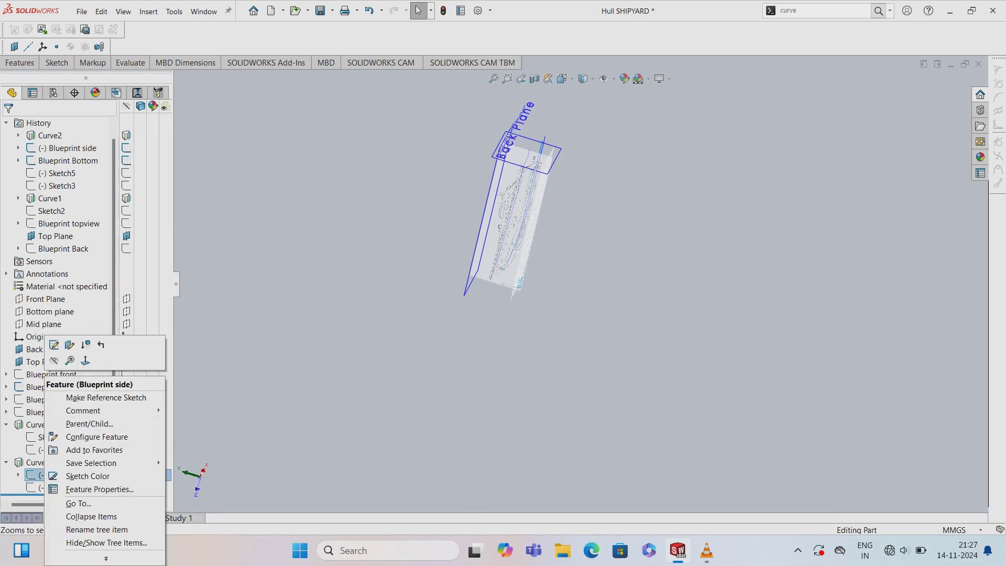
{"action": "left_click", "coordinate": [54, 361]}
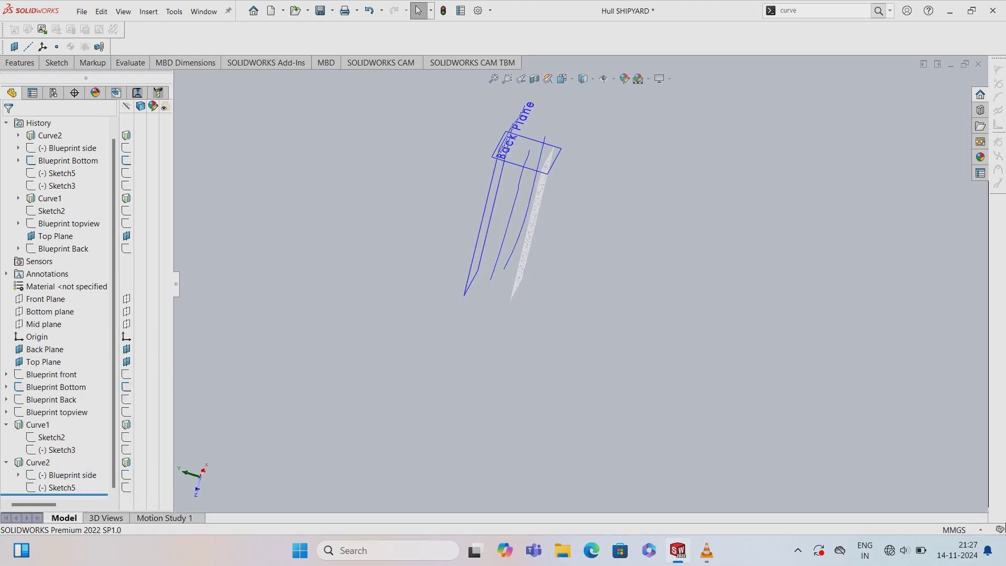
{"action": "key", "text": "ctrl+z"}
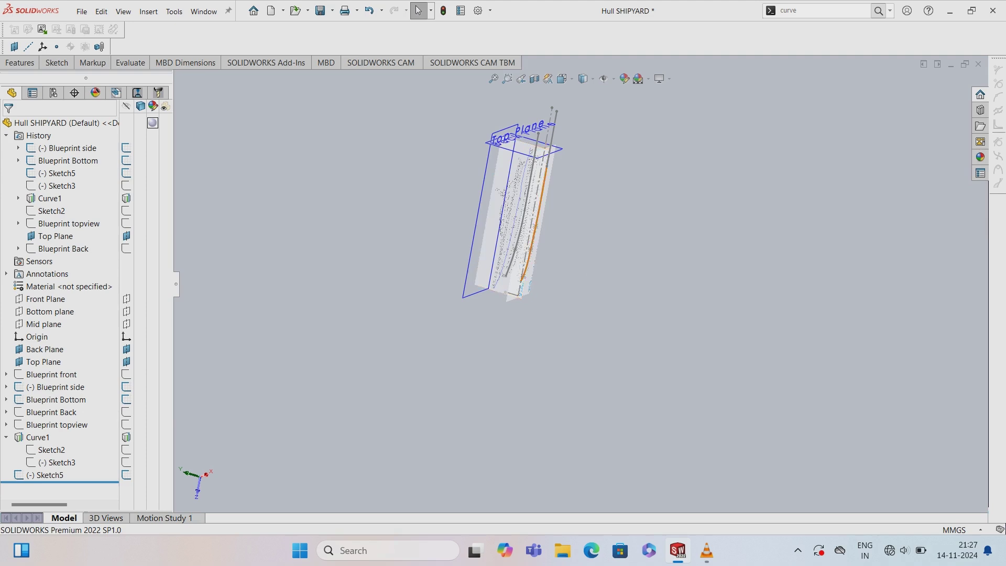
- Open the Blueprint side sketch for editing
{"action": "right_click", "coordinate": [535, 225]}
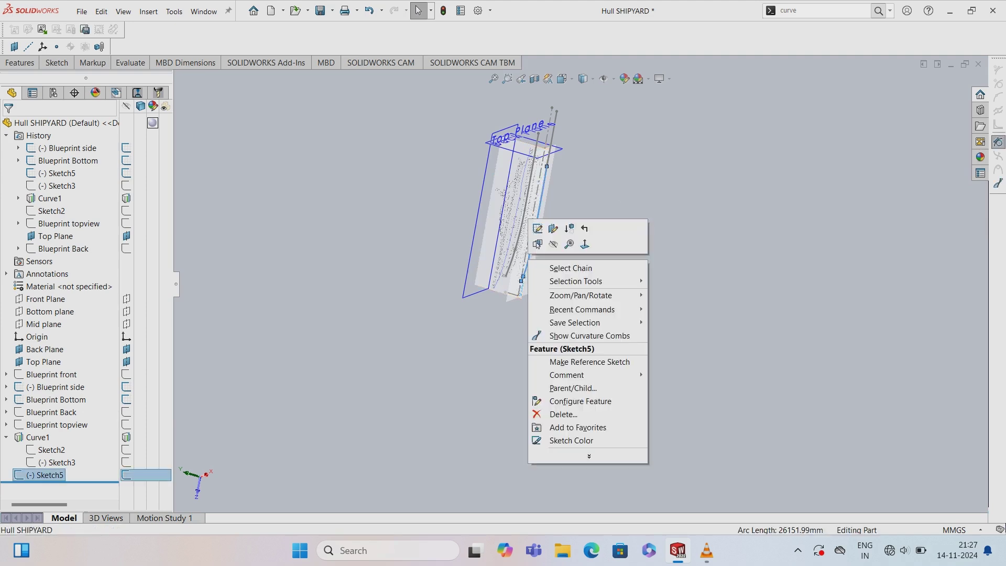
{"action": "key", "text": "Escape"}
{"action": "left_click", "coordinate": [529, 249]}
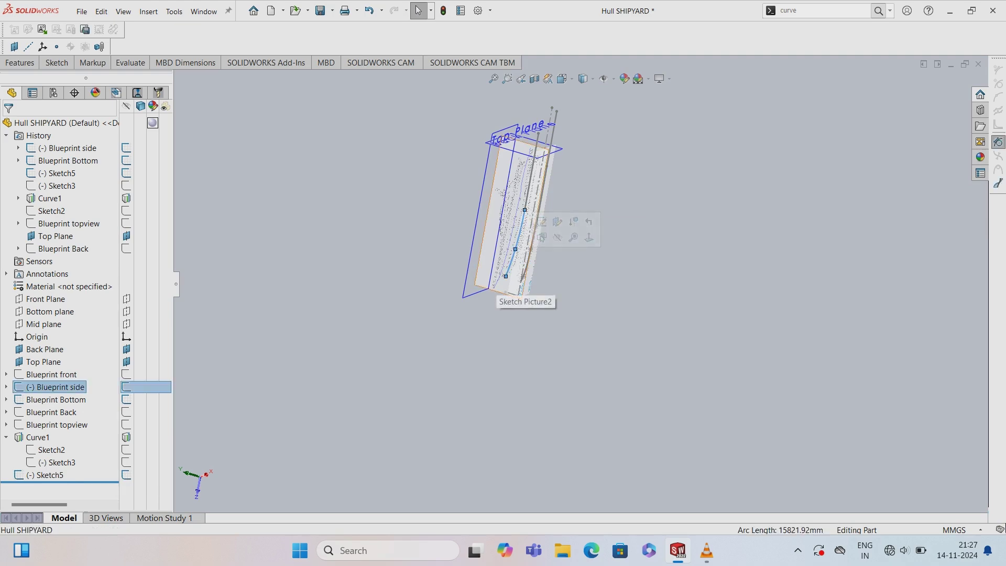
{"action": "right_click", "coordinate": [47, 387]}
{"action": "left_click", "coordinate": [53, 321]}
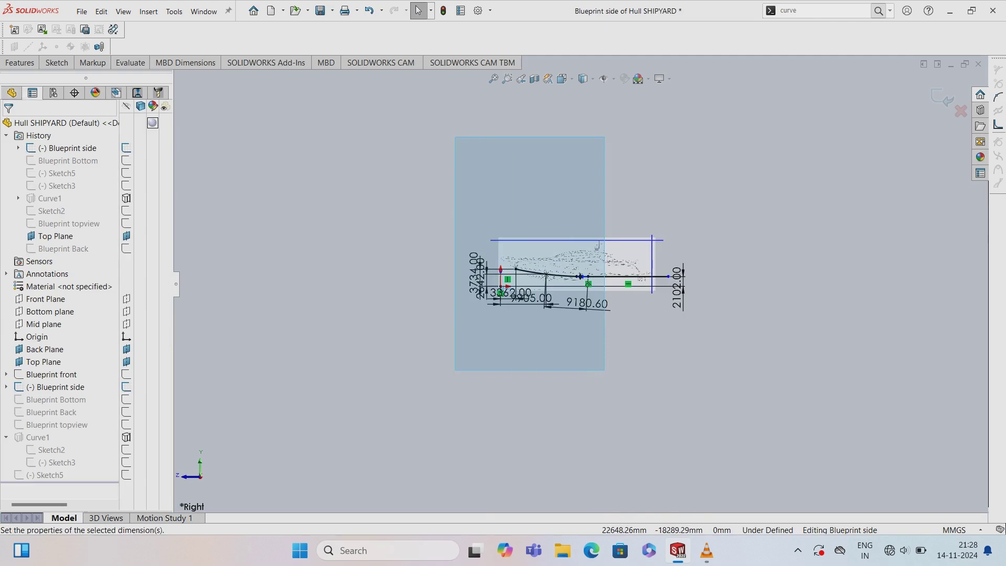
- Delete the curve and its dimensions from the sketch, exit it, and select the Mid plane
{"action": "left_click_drag", "start_coordinate": [454, 137], "coordinate": [607, 371]}
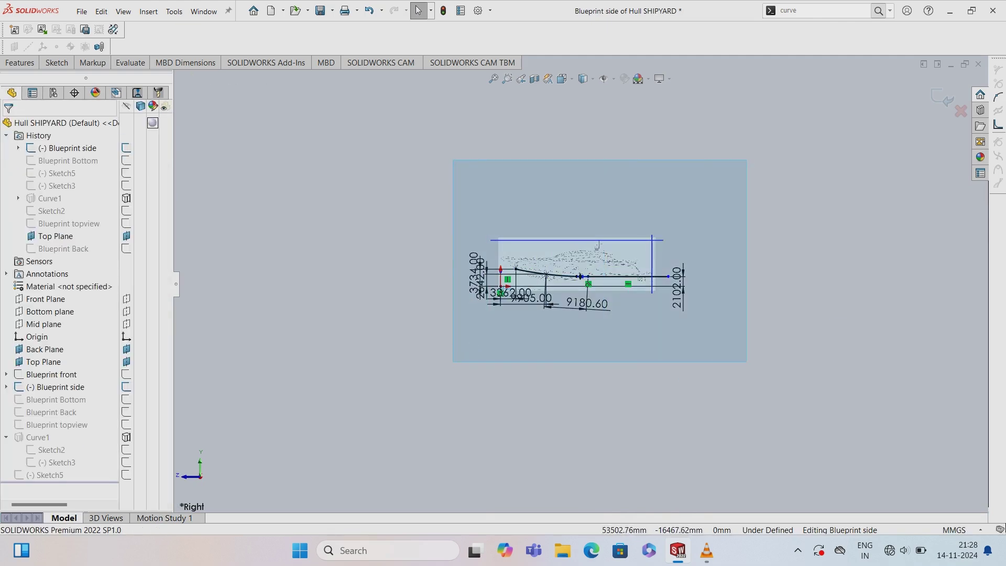
{"action": "left_click_drag", "start_coordinate": [453, 278], "coordinate": [747, 362]}
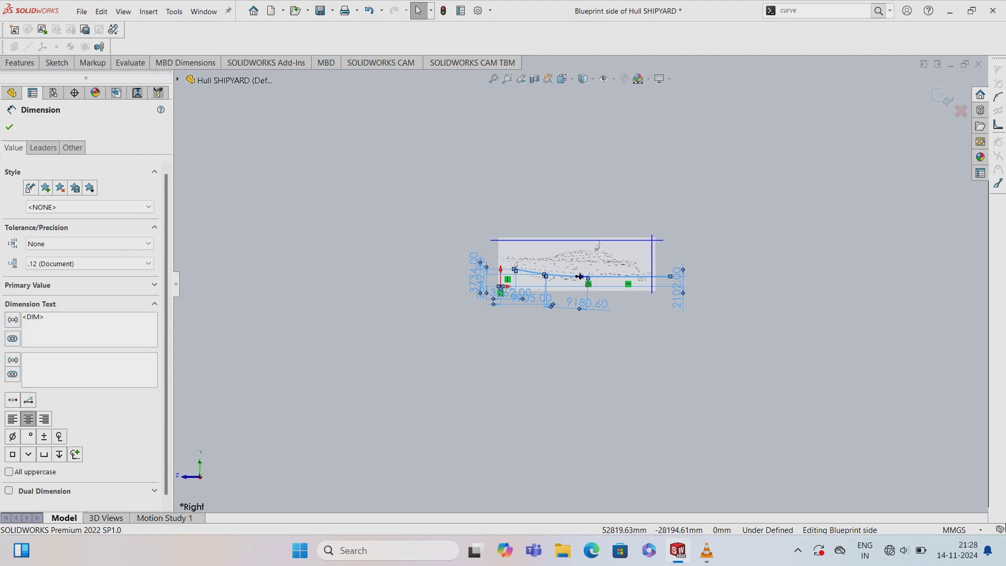
{"action": "key", "text": "Delete"}
{"action": "left_click", "coordinate": [56, 62]}
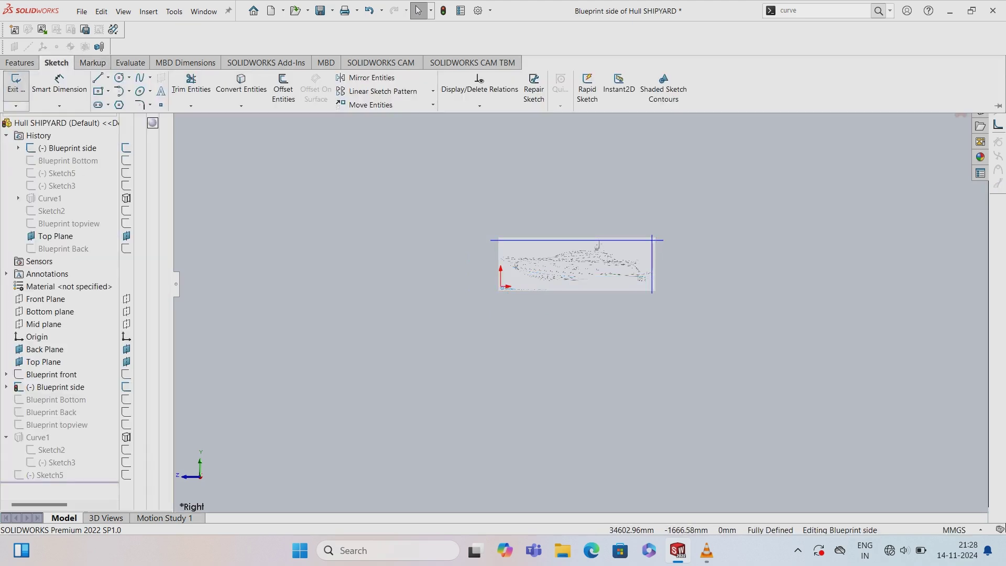
{"action": "left_click", "coordinate": [16, 84]}
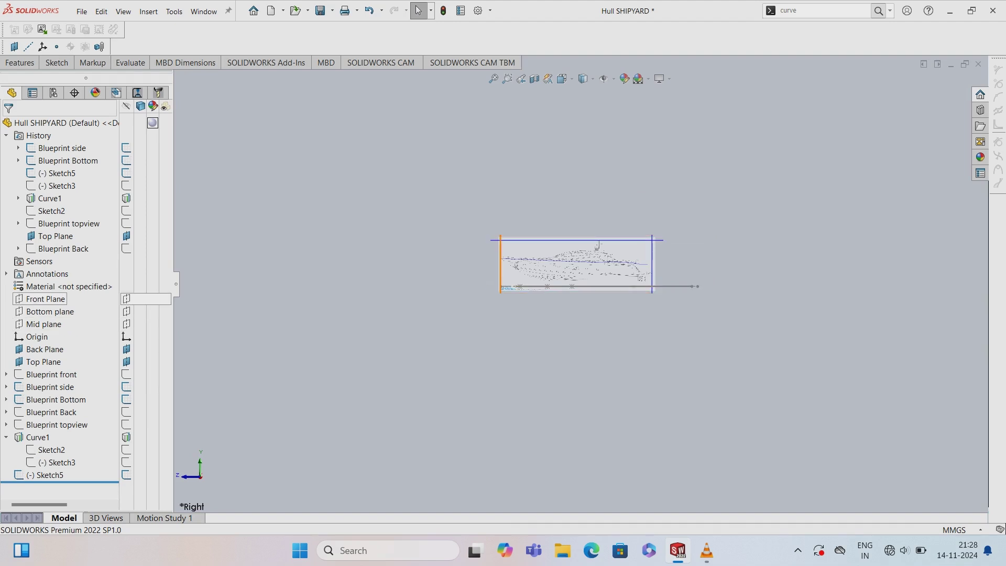
{"action": "left_click", "coordinate": [44, 324]}
- Start Sketch6 on the Mid plane and dimension the curve point's vertical distance to the origin
{"action": "right_click", "coordinate": [43, 324]}
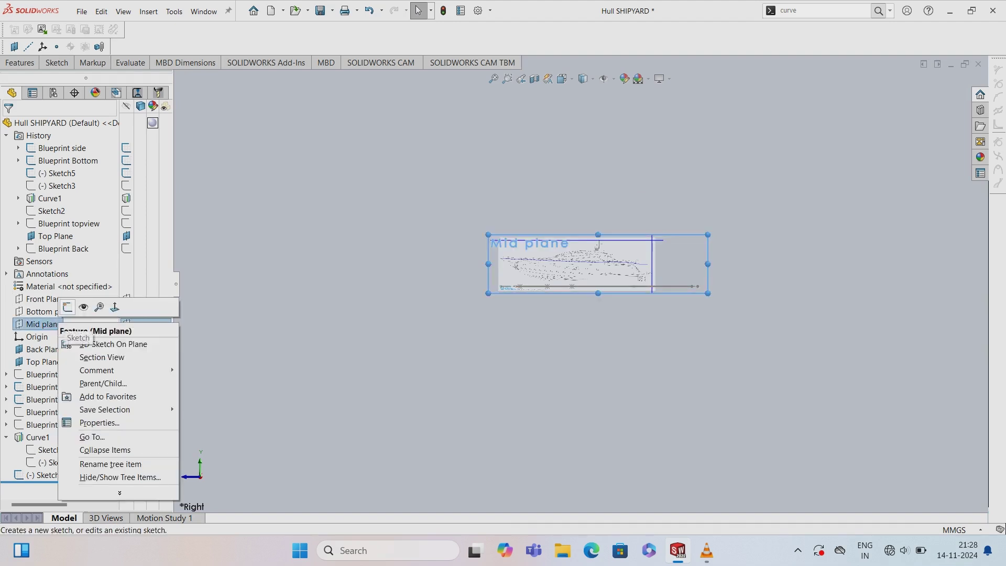
{"action": "left_click", "coordinate": [84, 300]}
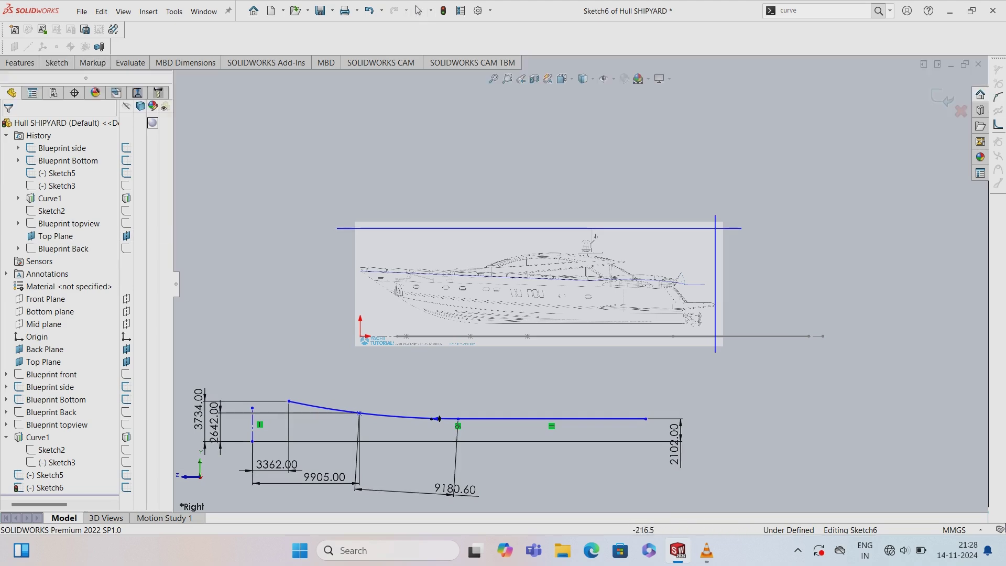
{"action": "left_click", "coordinate": [252, 441]}
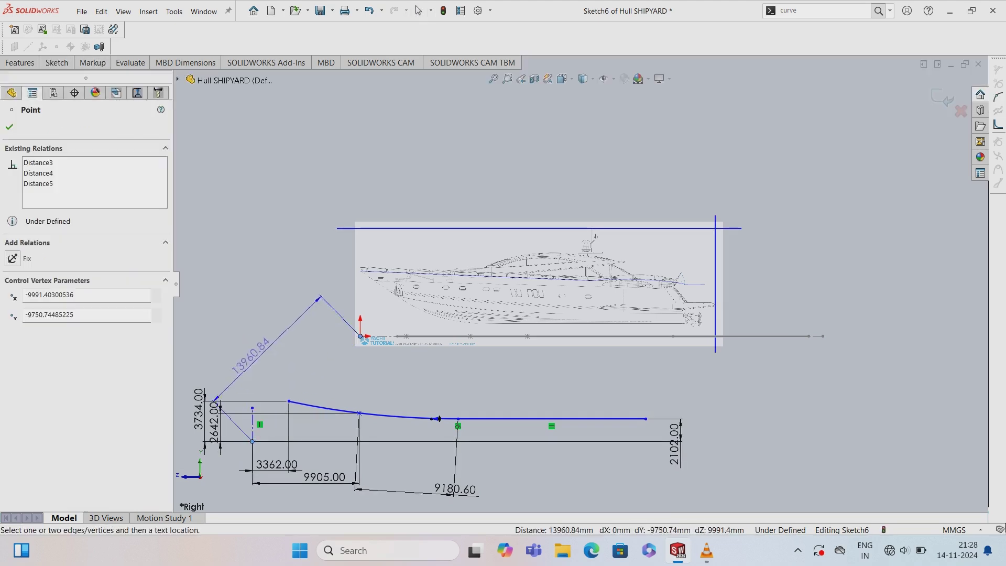
{"action": "left_click", "coordinate": [225, 377]}
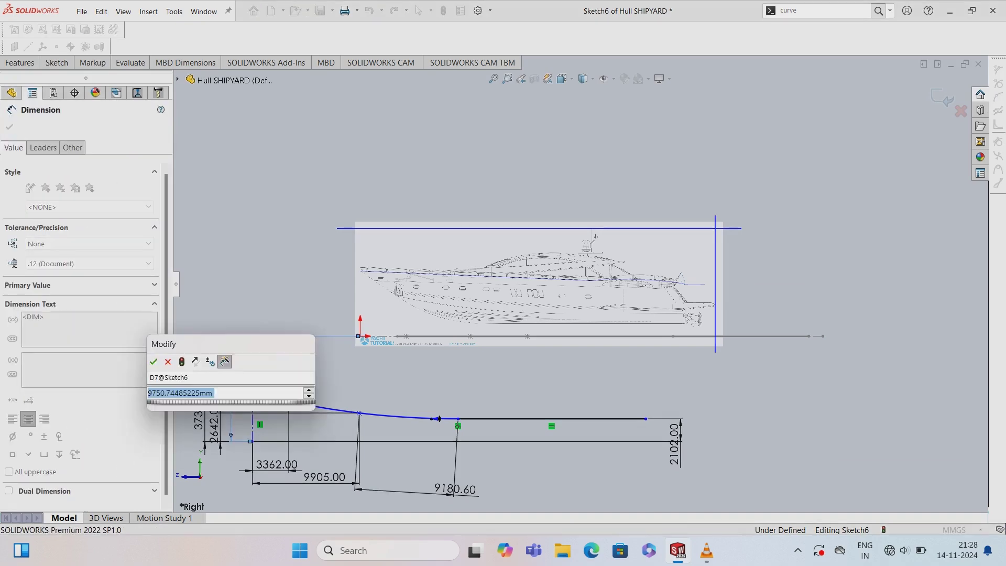
{"action": "type", "text": "="}
{"action": "key", "text": "Escape"}
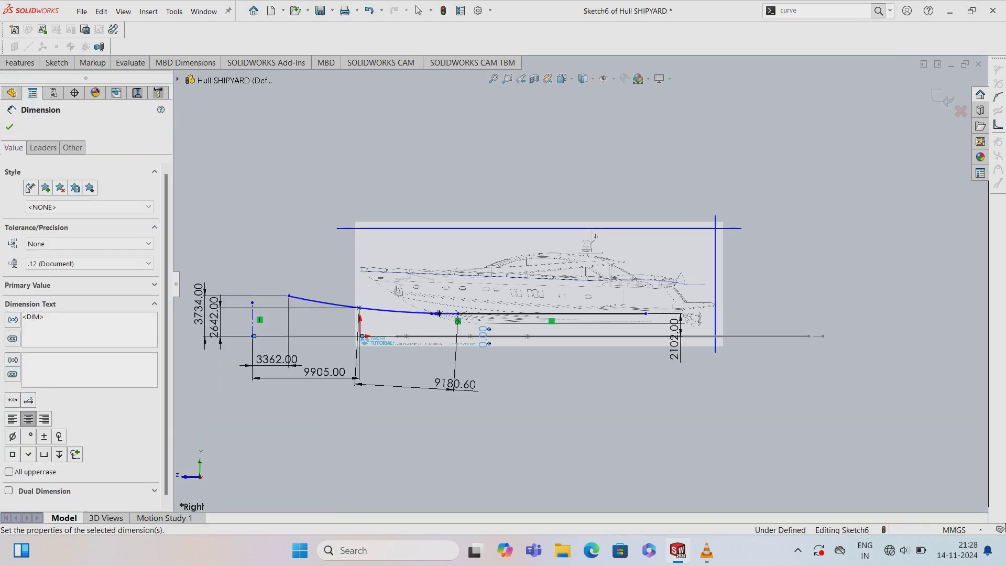
- Set the end vertex's horizontal distance to the origin to 0, then exit Sketch6
{"action": "left_click", "coordinate": [57, 63]}
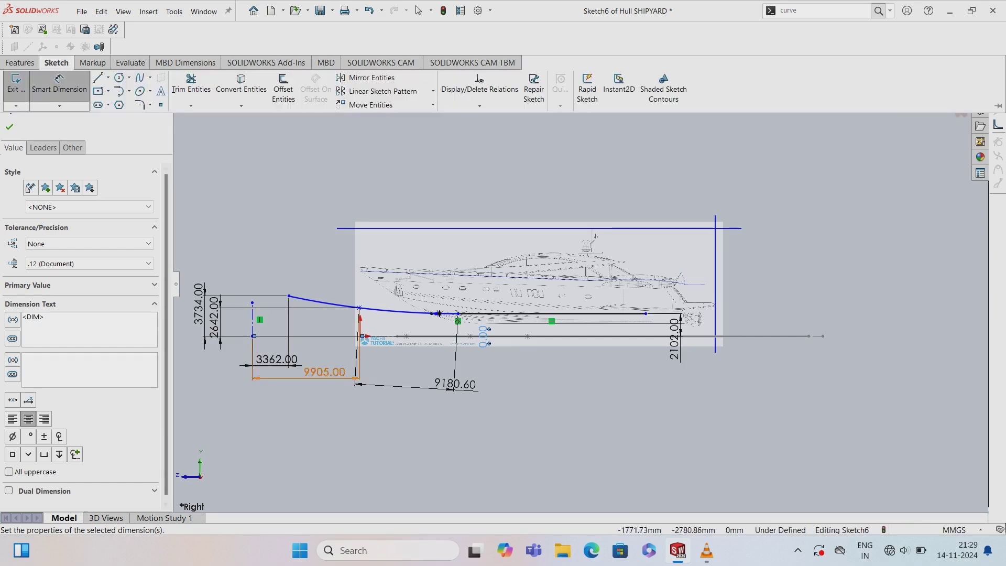
{"action": "left_click", "coordinate": [252, 336]}
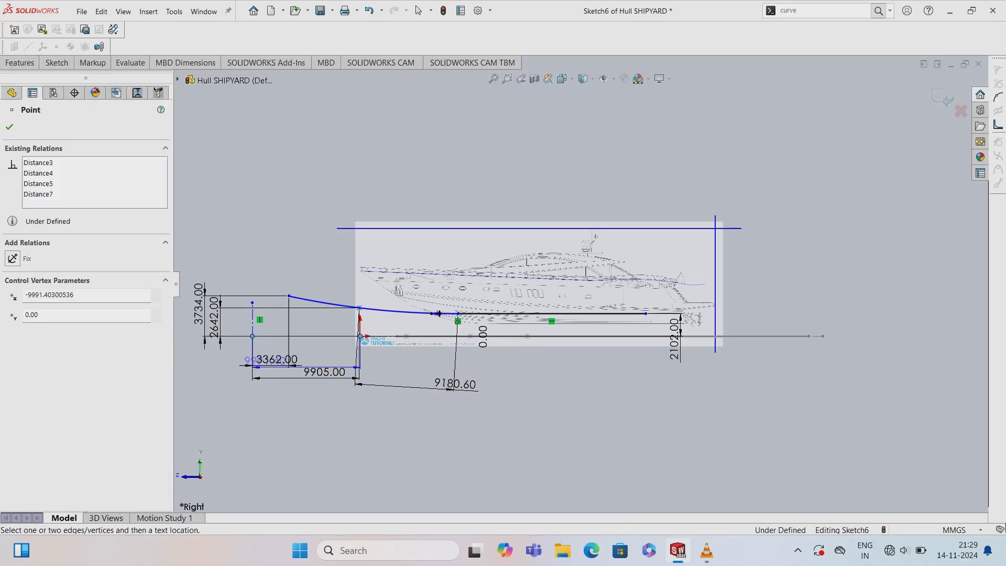
{"action": "left_click", "coordinate": [360, 336]}
{"action": "left_click", "coordinate": [272, 435]}
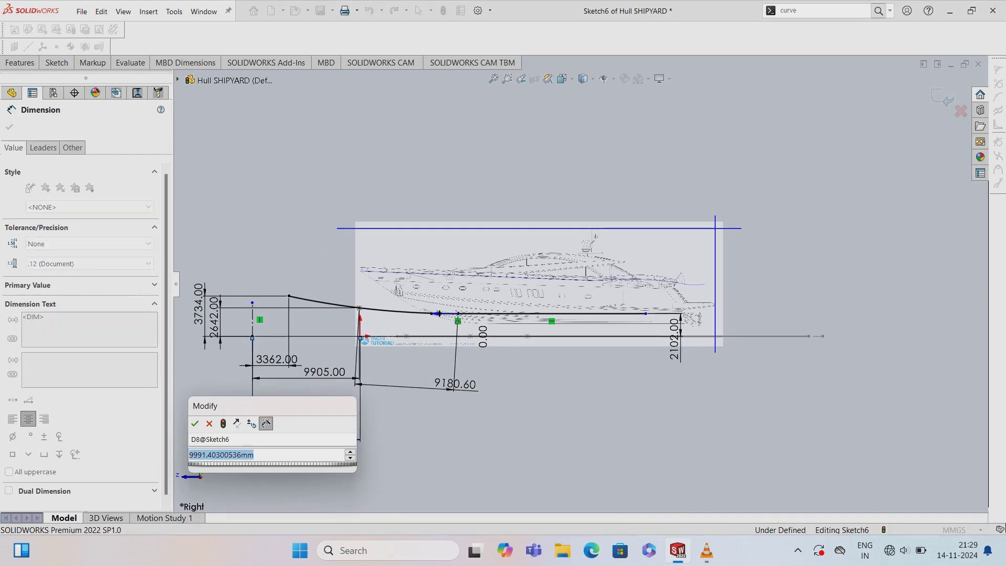
{"action": "type", "text": "0"}
{"action": "key", "text": "Return"}
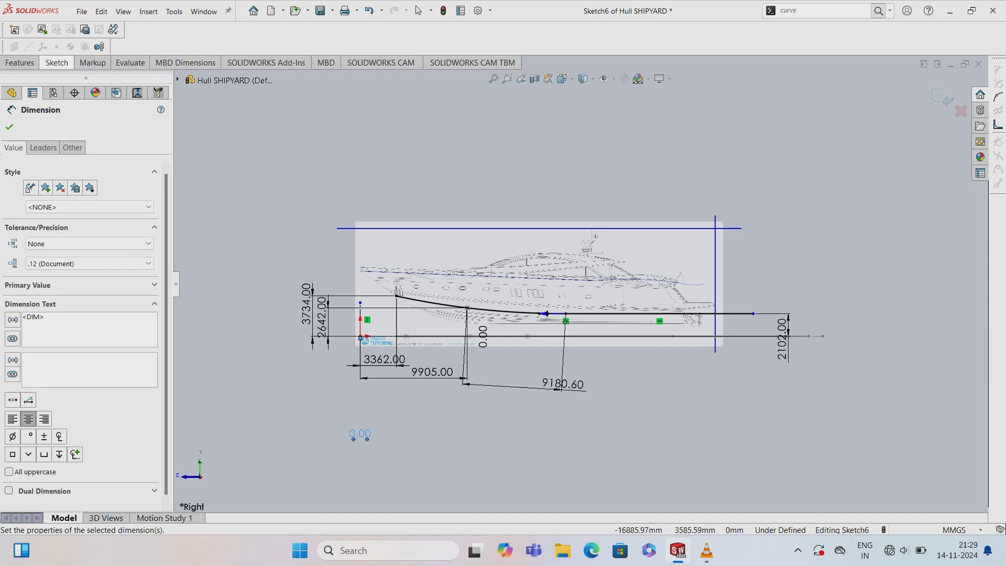
{"action": "left_click", "coordinate": [56, 62]}
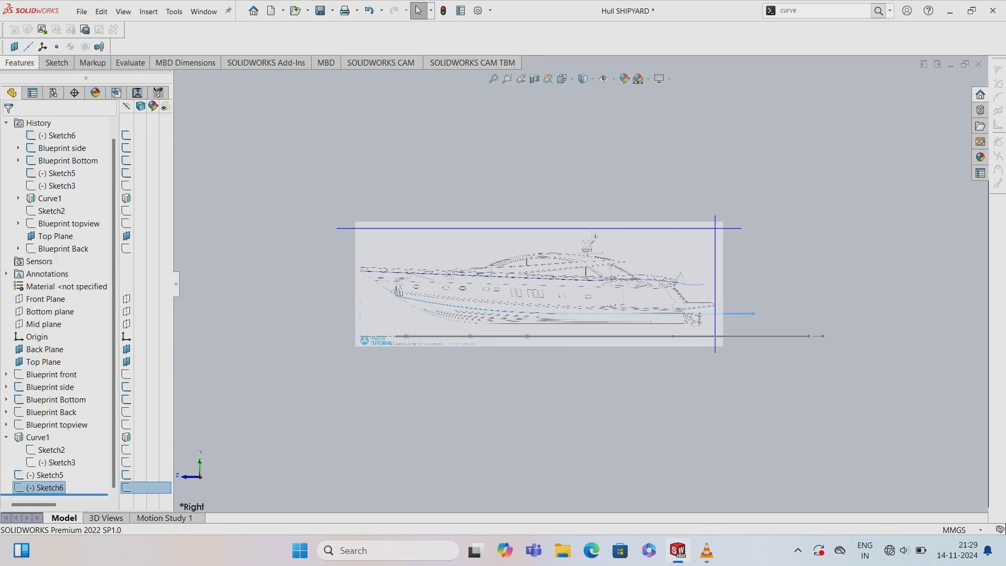
- Create projected curve Curve3 (sketch on sketch) from Sketch6 and Sketch5
{"action": "left_click", "coordinate": [879, 11]}
{"action": "left_click", "coordinate": [802, 34]}
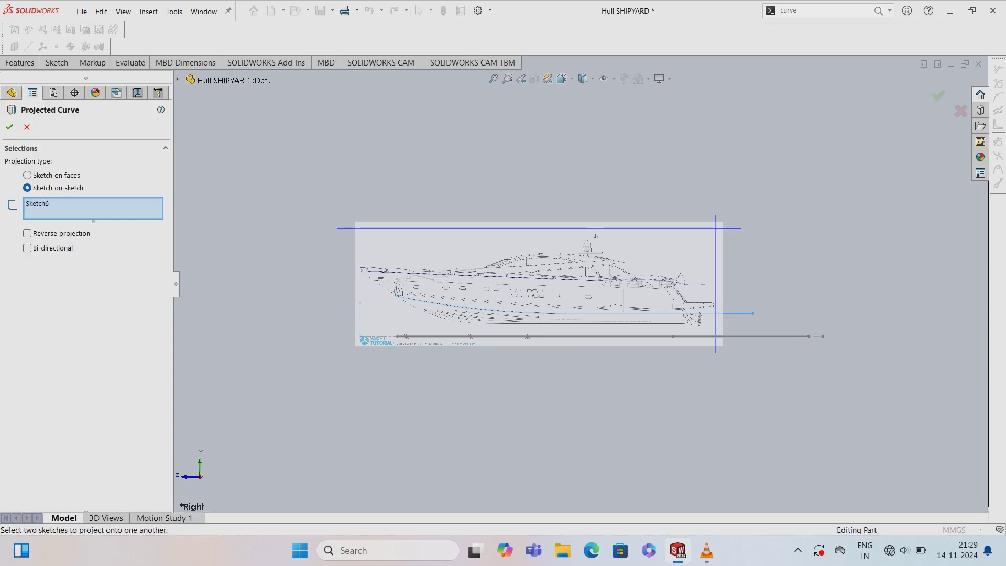
{"action": "left_click", "coordinate": [177, 79]}
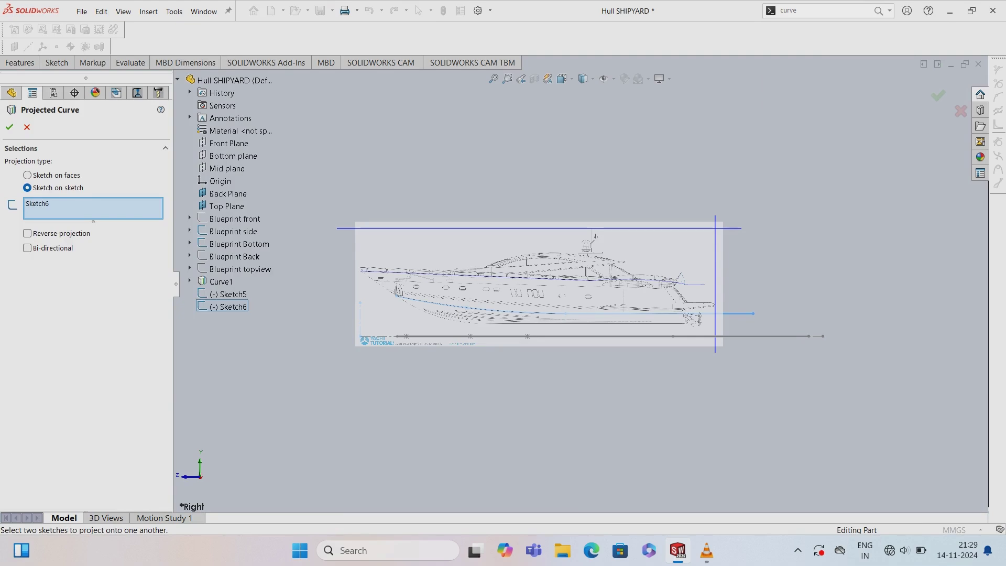
{"action": "left_click", "coordinate": [231, 294]}
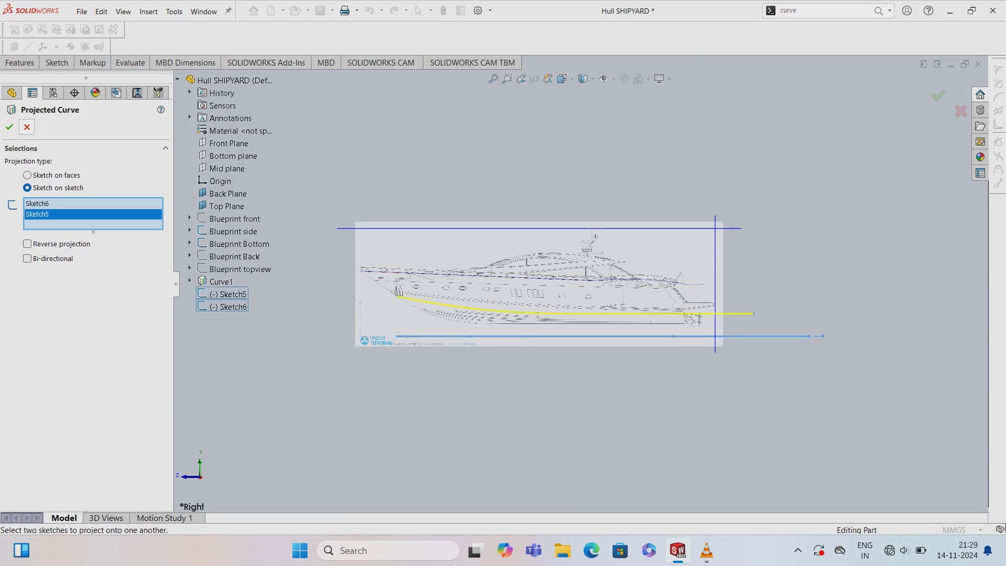
{"action": "left_click", "coordinate": [9, 127]}
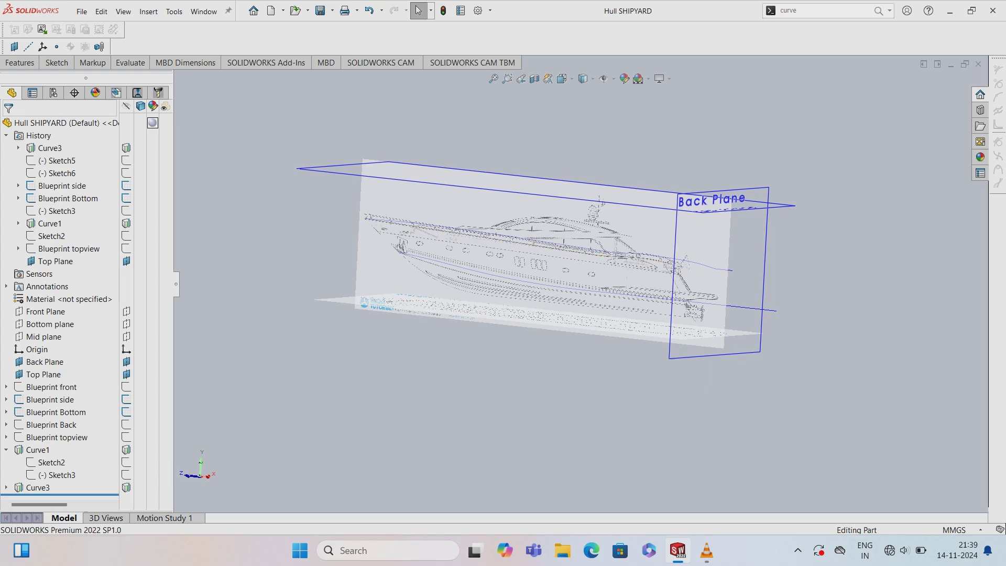
- Reopen Sketch6 under Curve3 for editing
{"action": "left_click", "coordinate": [6, 487]}
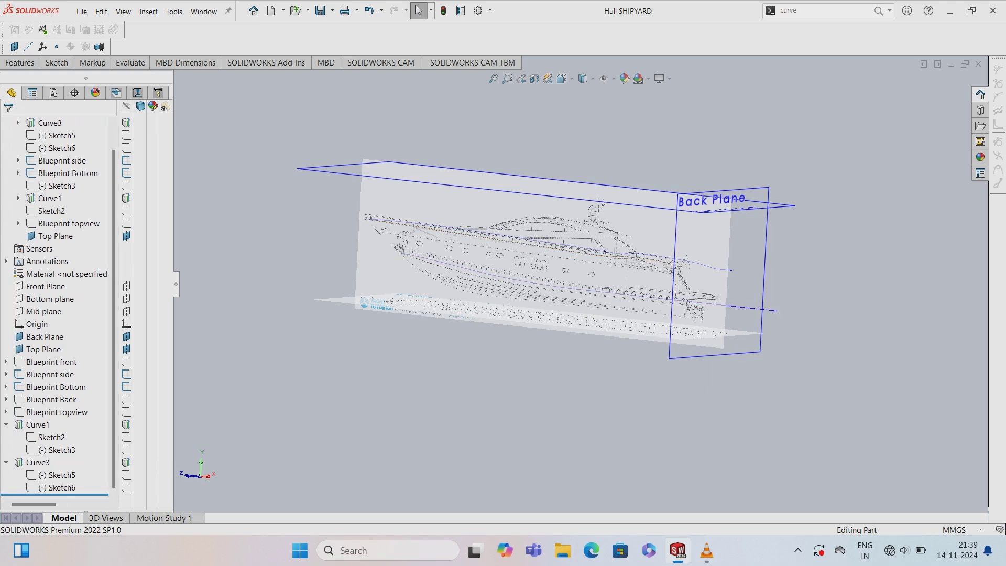
{"action": "right_click", "coordinate": [44, 487]}
{"action": "left_click", "coordinate": [53, 345]}
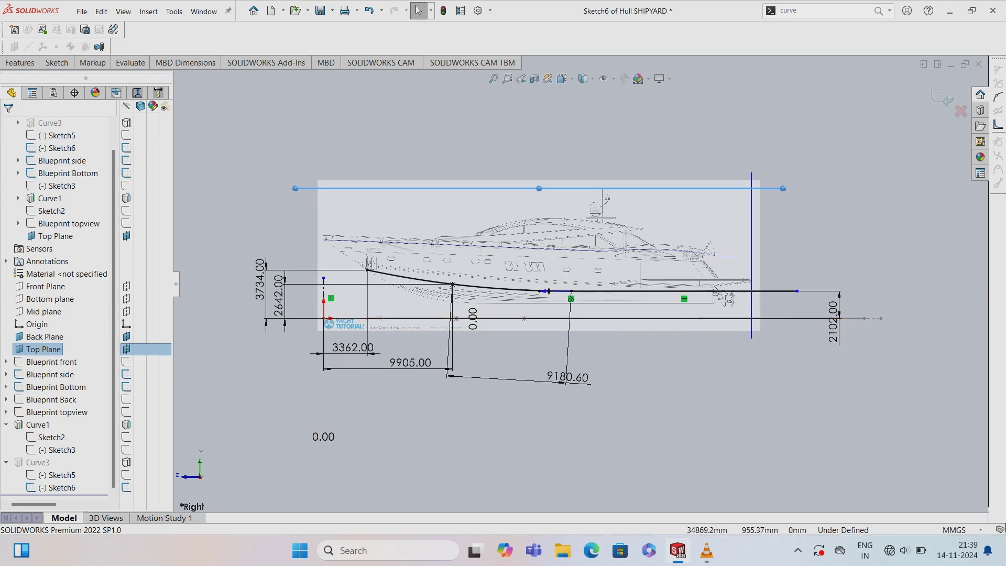
- Convert the long horizontal line in Sketch6 to construction geometry
{"action": "left_click", "coordinate": [684, 290]}
{"action": "right_click", "coordinate": [783, 291]}
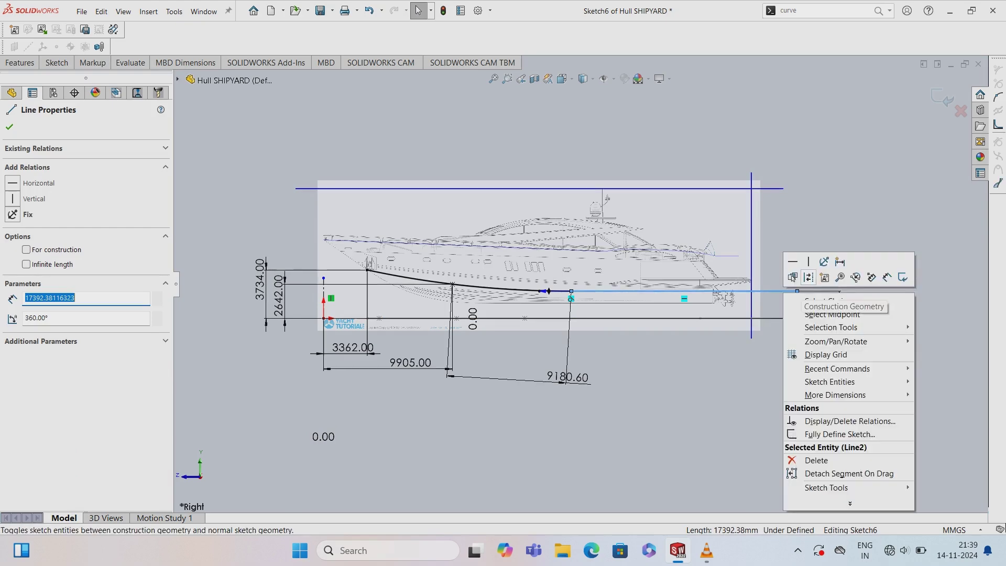
{"action": "left_click", "coordinate": [808, 277]}
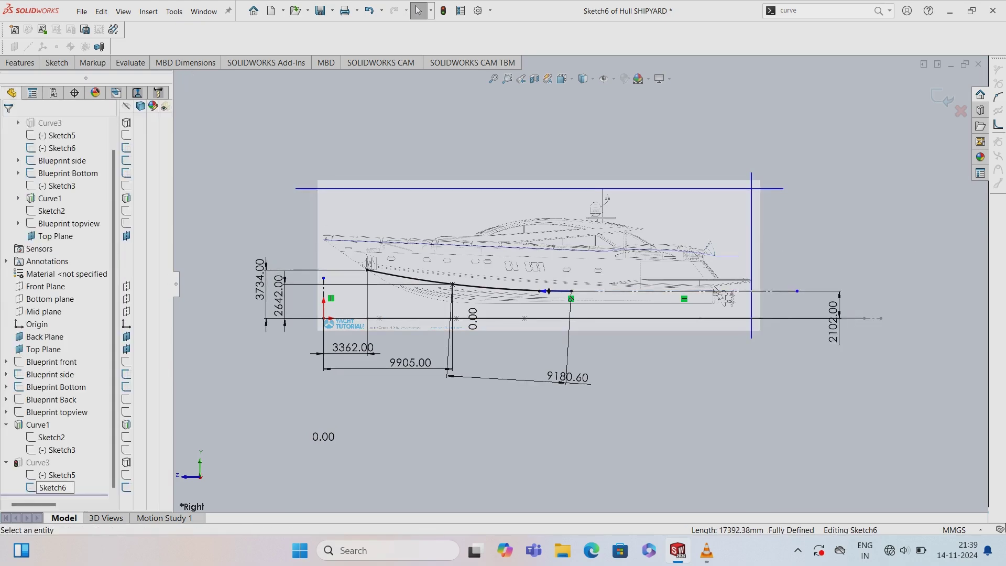
- Draw a line from the waterline point toward the bow
{"action": "left_click", "coordinate": [57, 63]}
{"action": "left_click", "coordinate": [98, 77]}
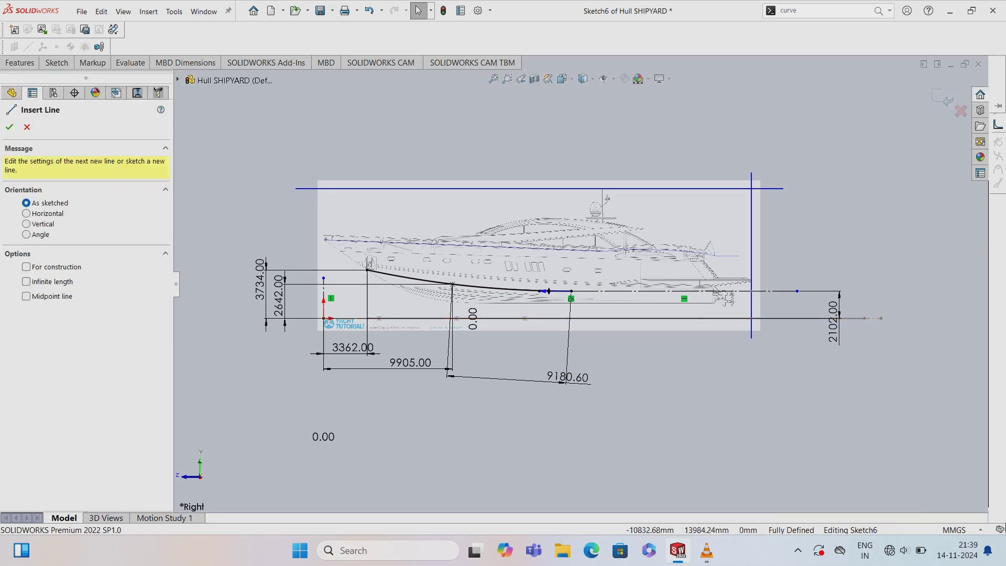
{"action": "left_click", "coordinate": [572, 291]}
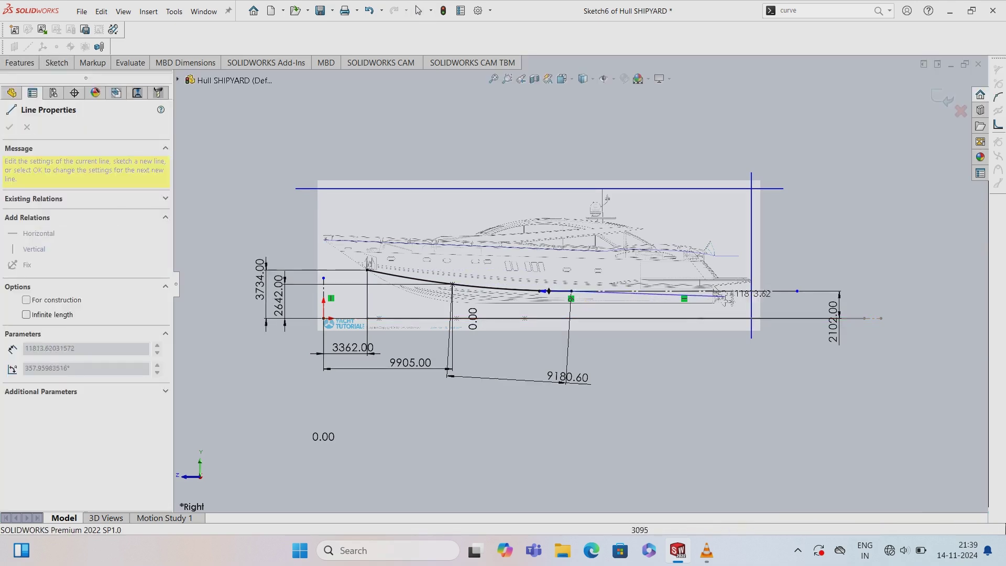
{"action": "double_click", "coordinate": [779, 304]}
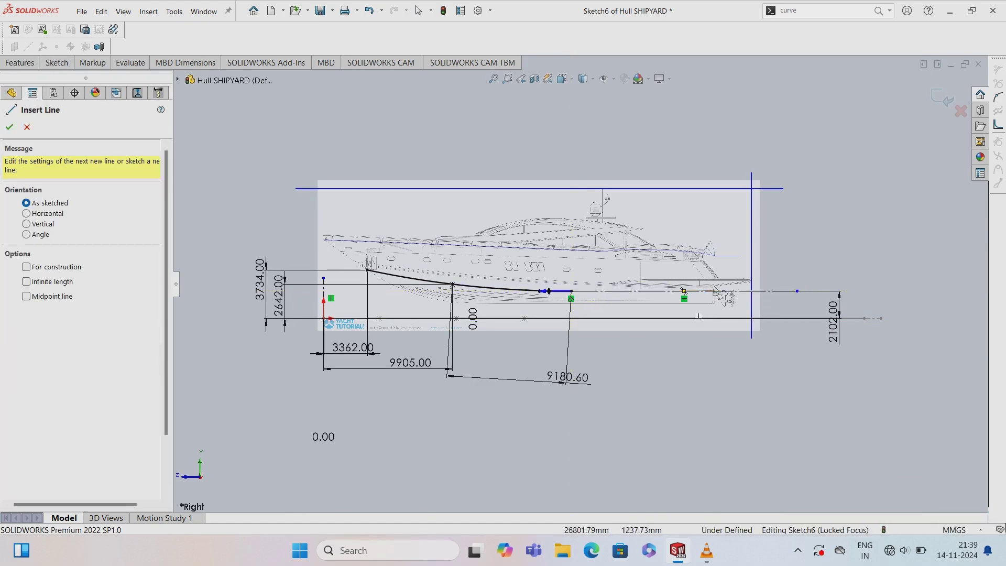
{"action": "left_click", "coordinate": [572, 291]}
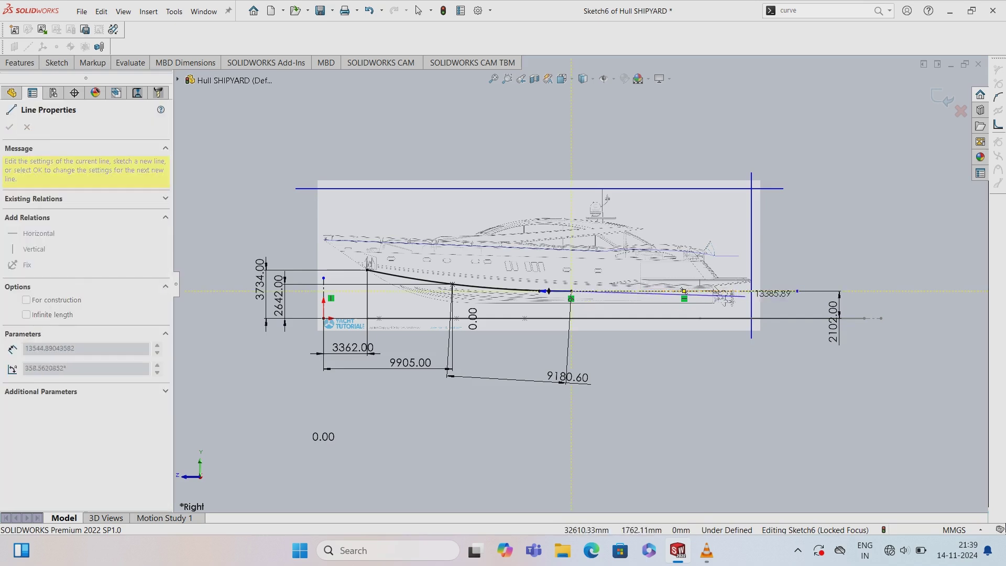
{"action": "left_click", "coordinate": [763, 291]}
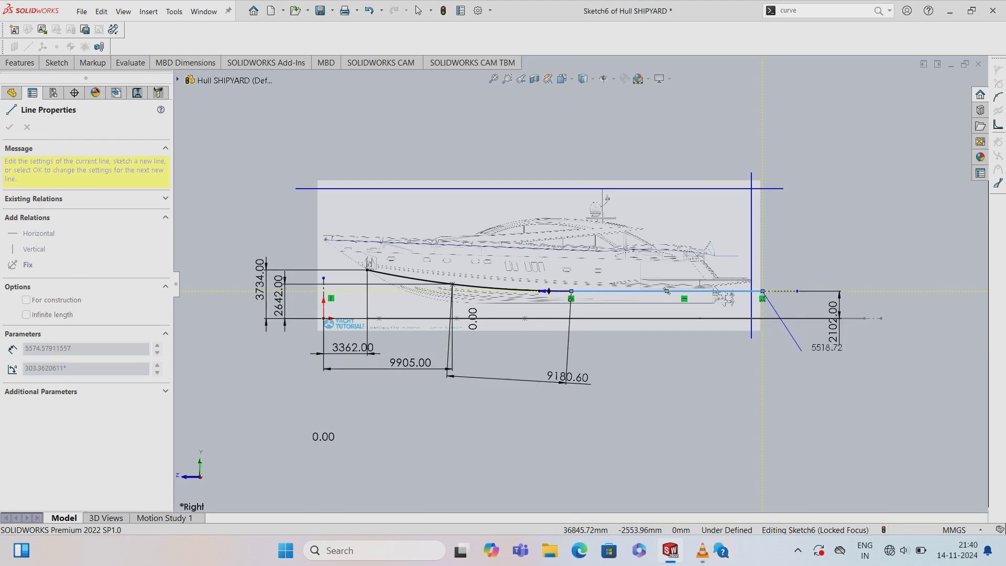
{"action": "key", "text": "Escape"}
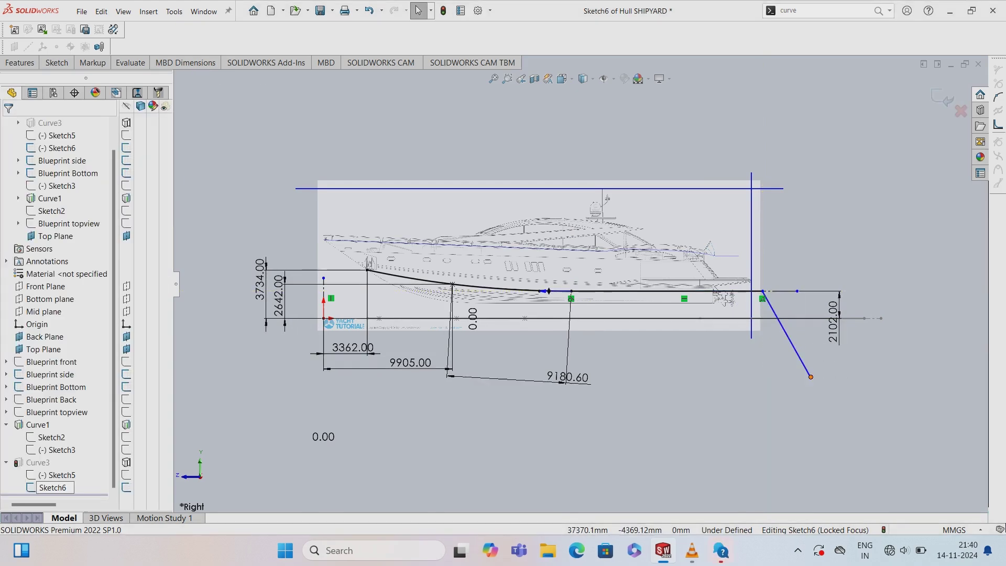
- Delete the stray diagonal line below the stern and exit Sketch6
{"action": "left_click", "coordinate": [787, 333]}
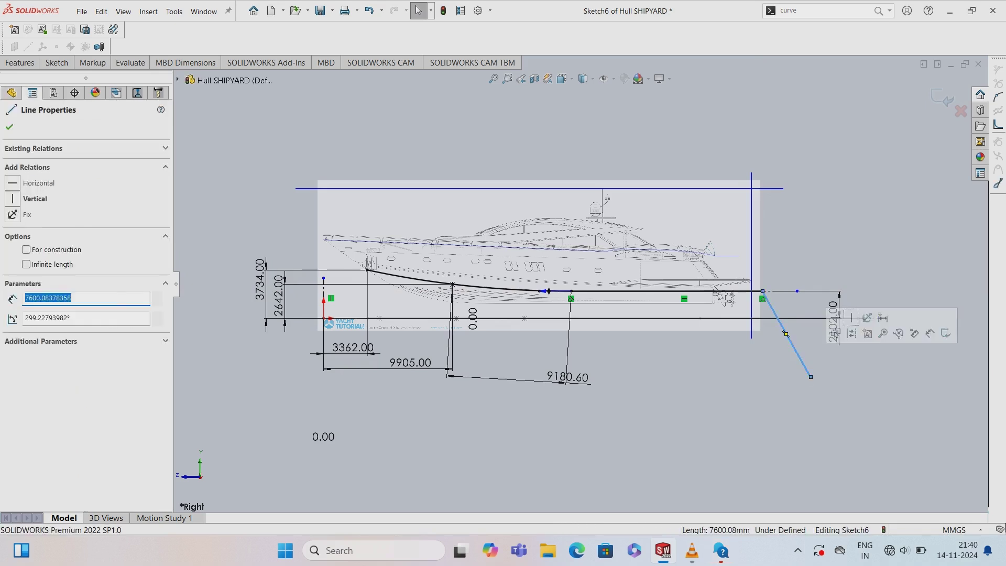
{"action": "key", "text": "Delete"}
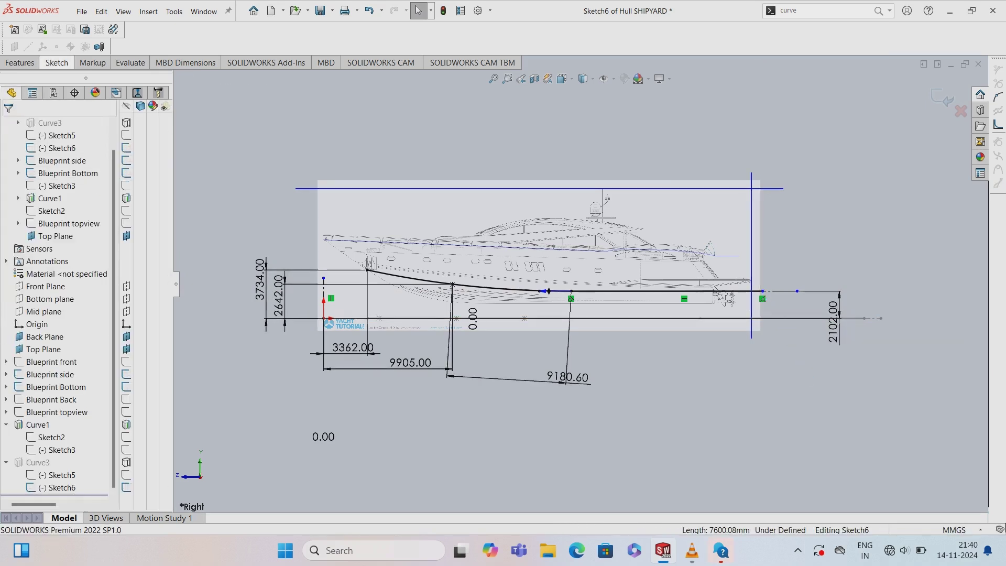
{"action": "left_click", "coordinate": [57, 62]}
{"action": "left_click", "coordinate": [15, 81]}
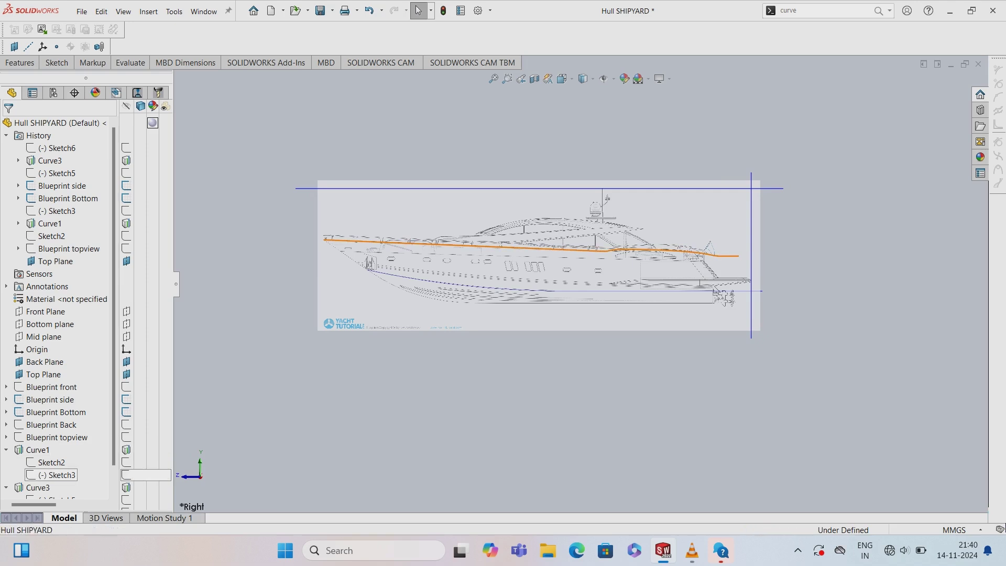
- Reopen Sketch3 and try starting a line at the upper line's aft end
{"action": "right_click", "coordinate": [58, 474]}
{"action": "left_click", "coordinate": [73, 361]}
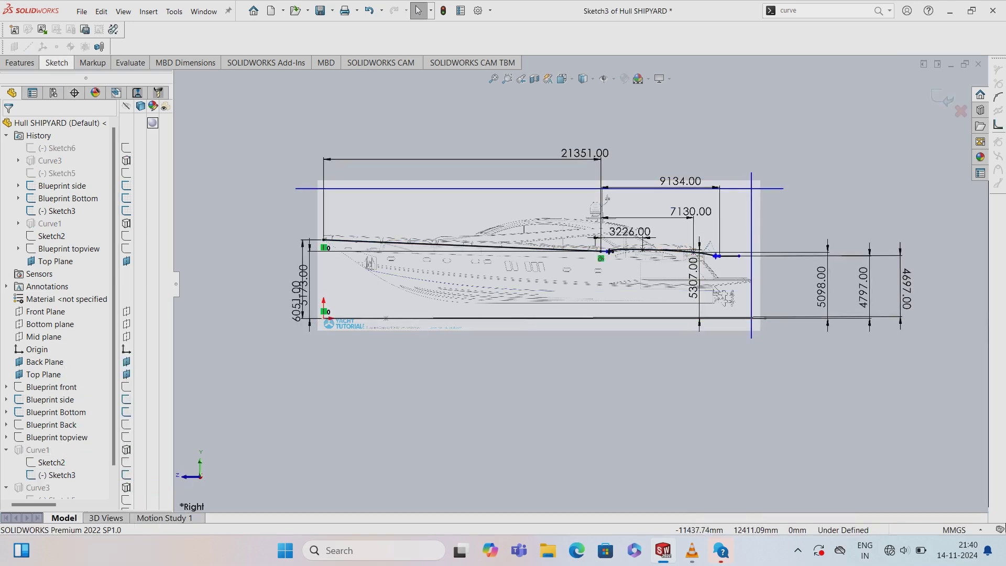
{"action": "left_click", "coordinate": [98, 77]}
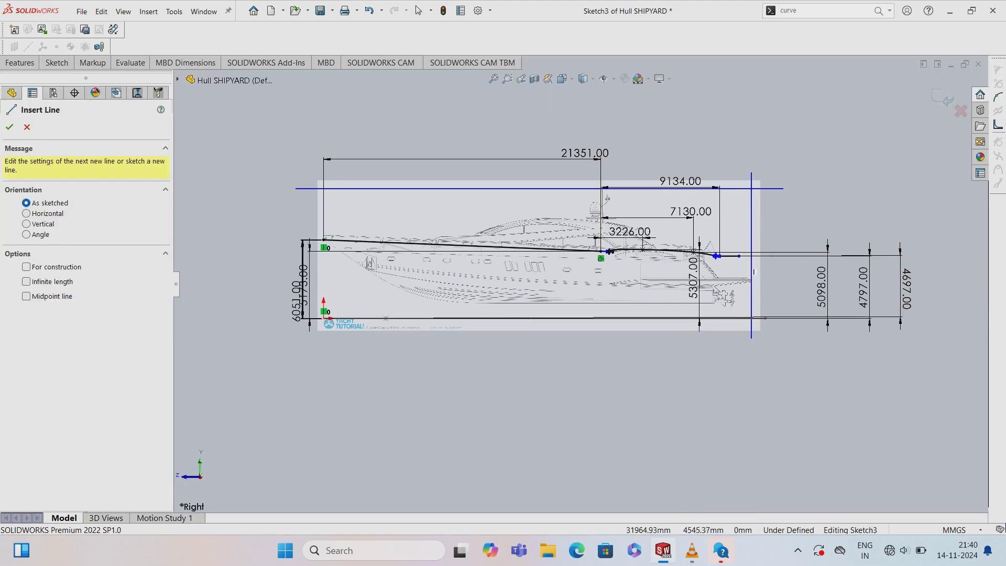
{"action": "left_click", "coordinate": [752, 256]}
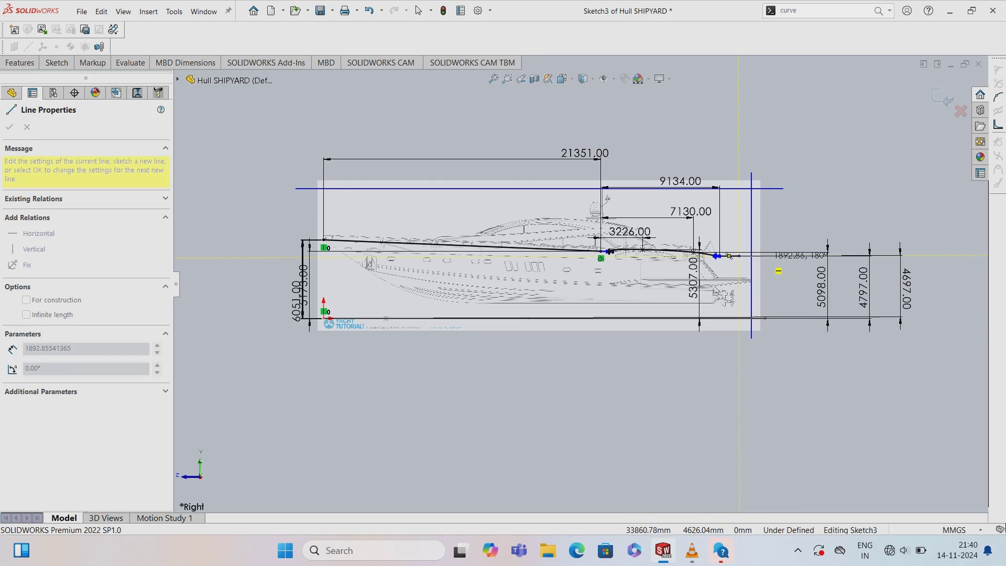
{"action": "double_click", "coordinate": [739, 256]}
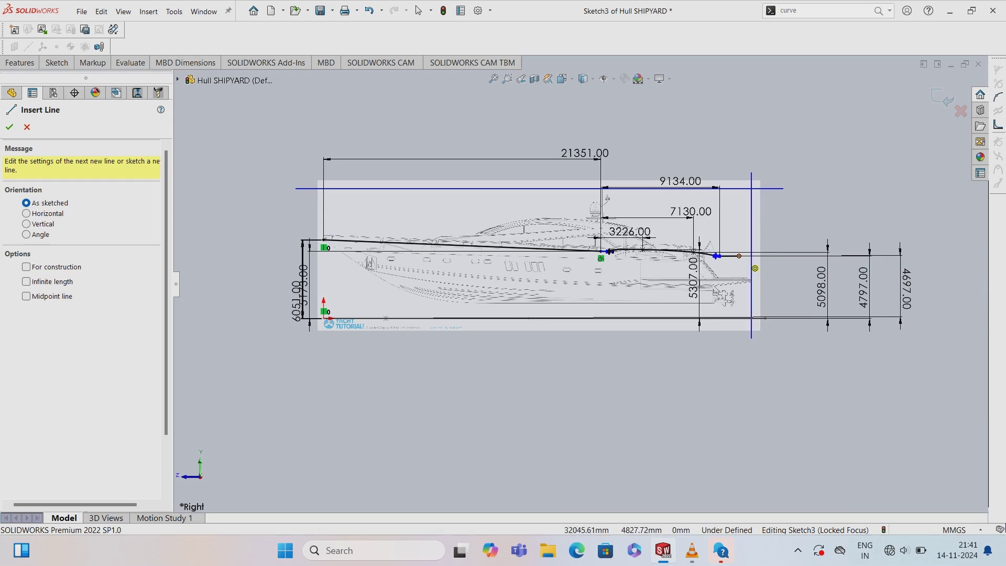
{"action": "left_click", "coordinate": [739, 256]}
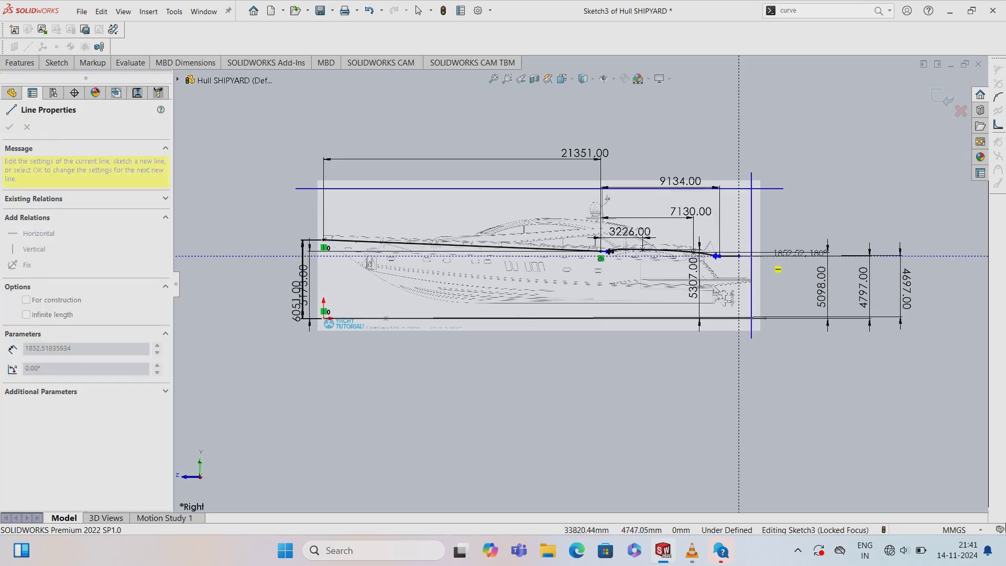
{"action": "key", "text": "Escape"}
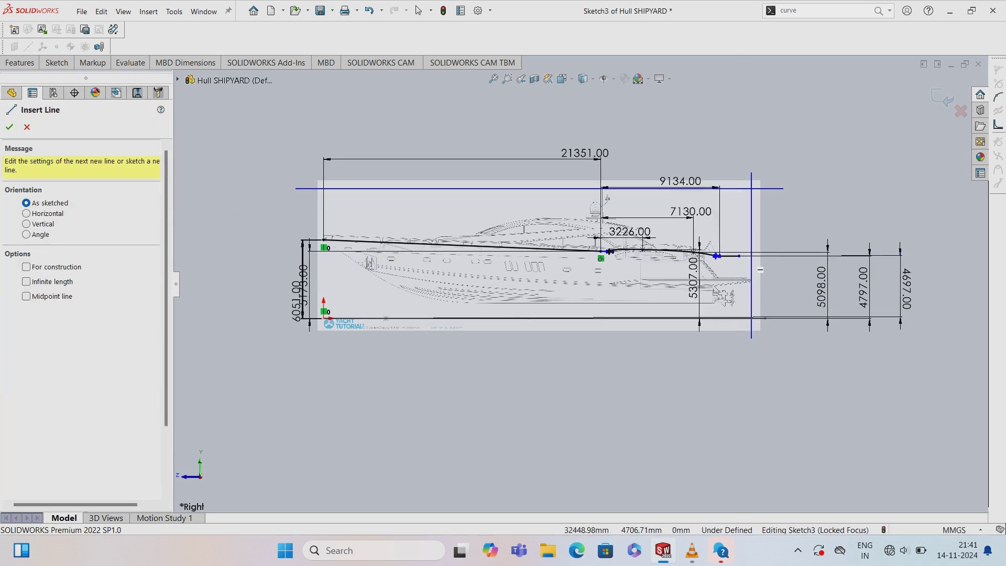
{"action": "left_click", "coordinate": [739, 255]}
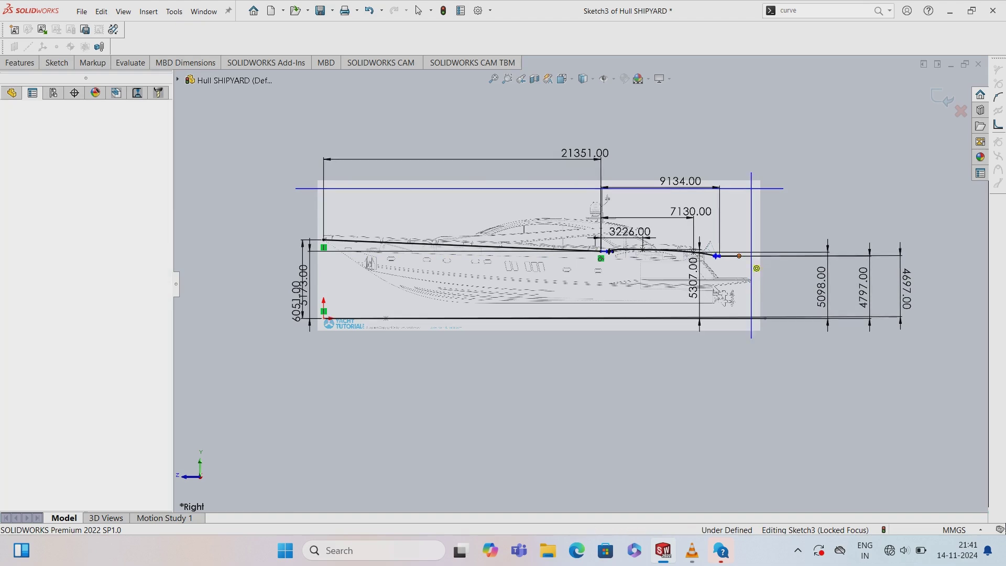
{"action": "key", "text": "Escape"}
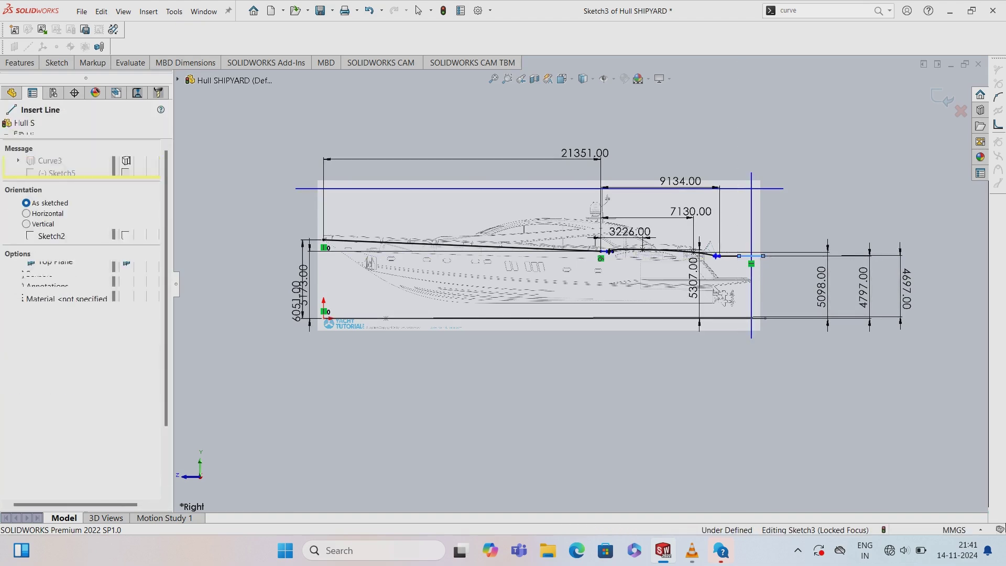
- Draw a short horizontal segment from the upper line's endpoint to the Back Plane
{"action": "middle_click_drag", "start_coordinate": [776, 262], "coordinate": [778, 287]}
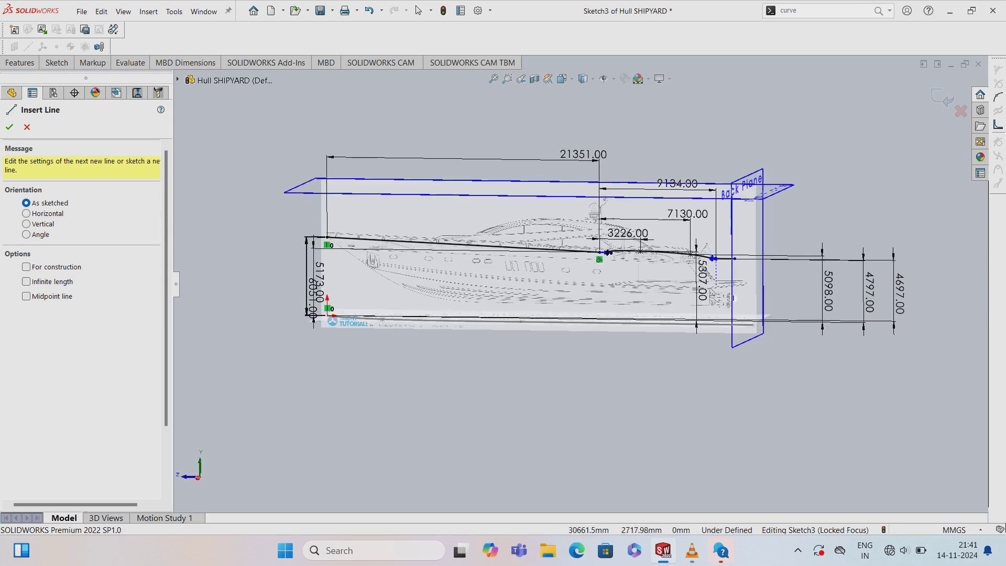
{"action": "mouse_move", "coordinate": [733, 262]}
{"action": "middle_mouse_down"}
{"action": "mouse_move", "coordinate": [736, 299]}
{"action": "mouse_move", "coordinate": [740, 280]}
{"action": "middle_mouse_up"}
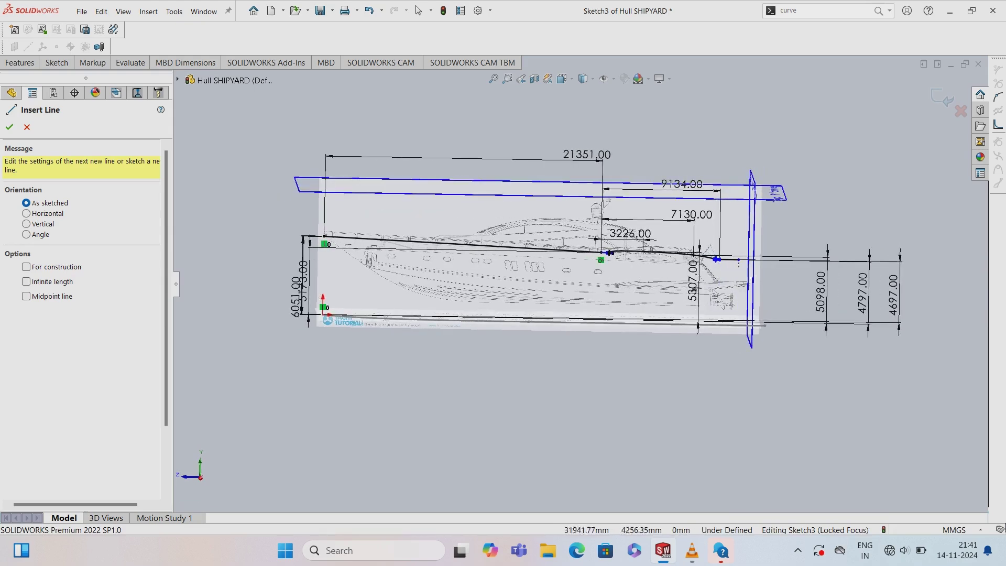
{"action": "left_click", "coordinate": [739, 260]}
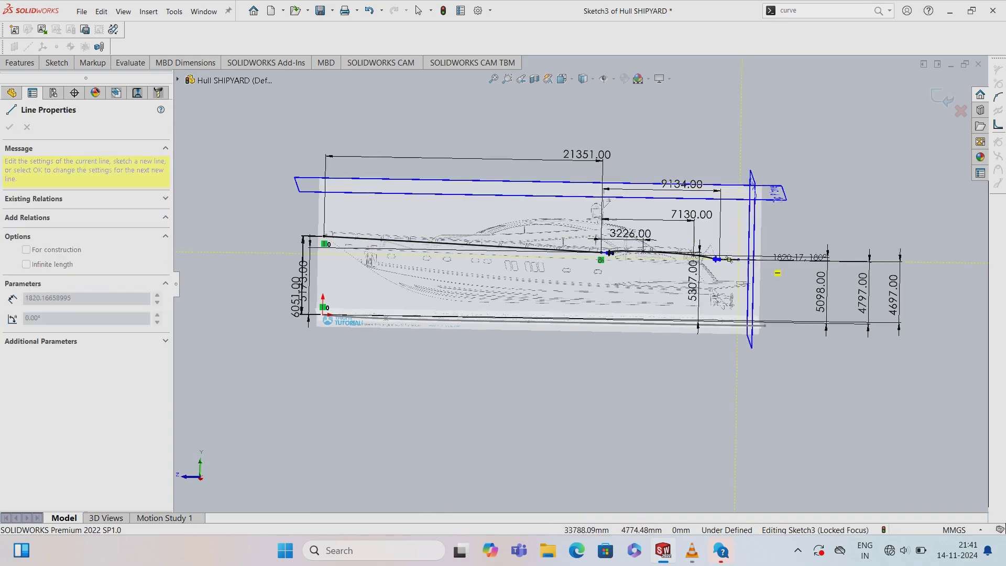
{"action": "left_click", "coordinate": [761, 260]}
{"action": "left_click", "coordinate": [418, 10]}
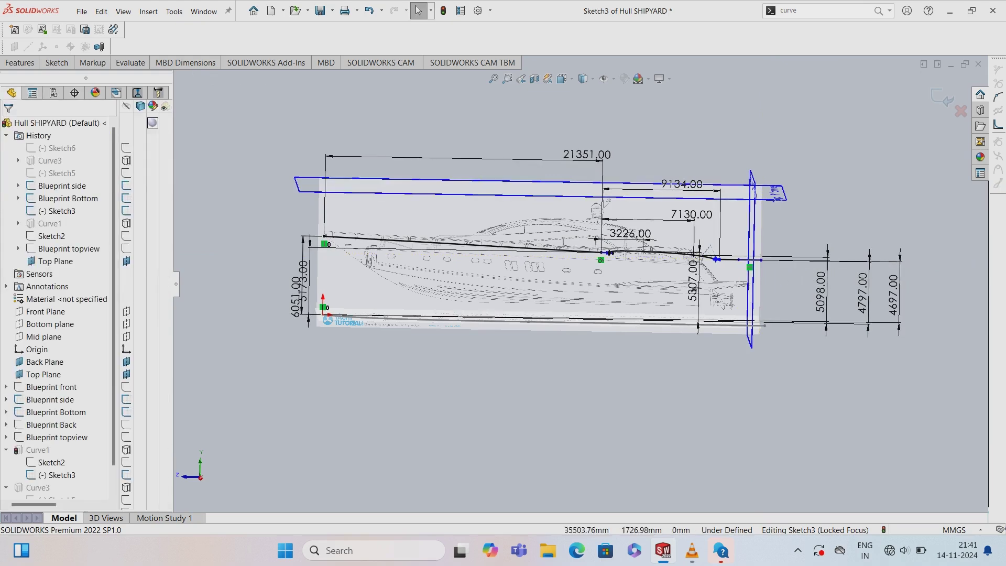
- Make the new segment collinear with Line2, delete the 4697 dimension, and exit Sketch3
{"action": "left_click", "coordinate": [750, 259]}
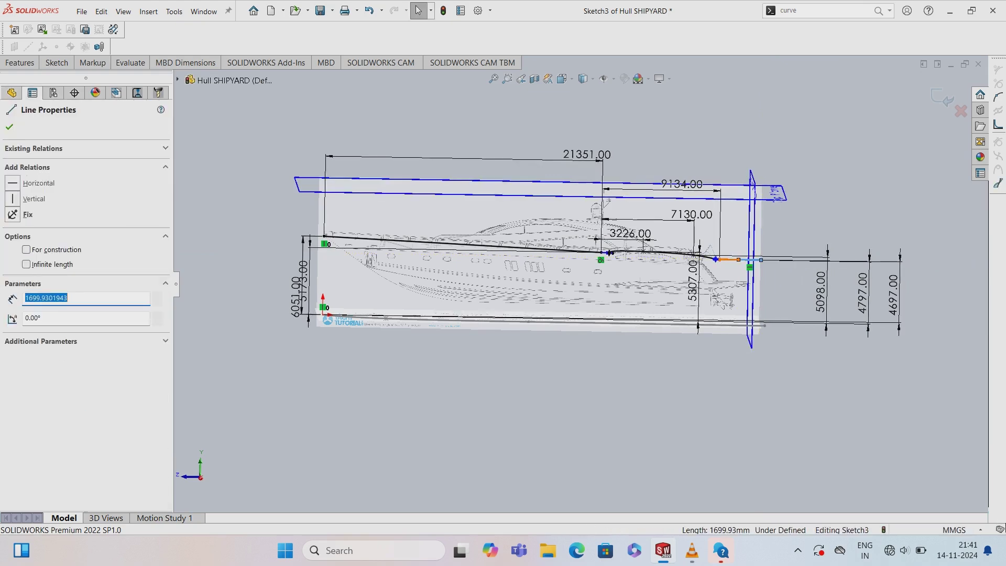
{"action": "left_click", "coordinate": [37, 344]}
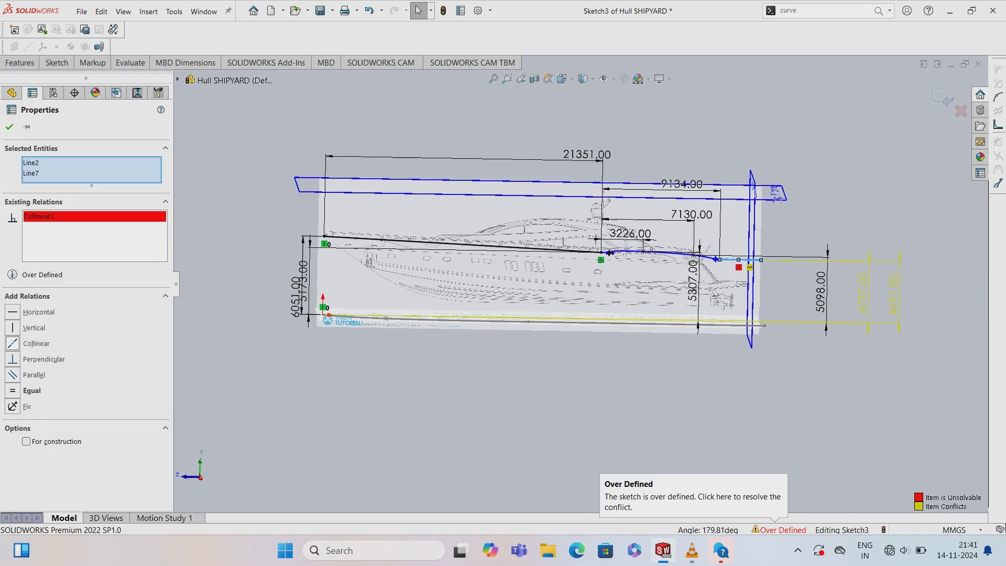
{"action": "left_click", "coordinate": [9, 127]}
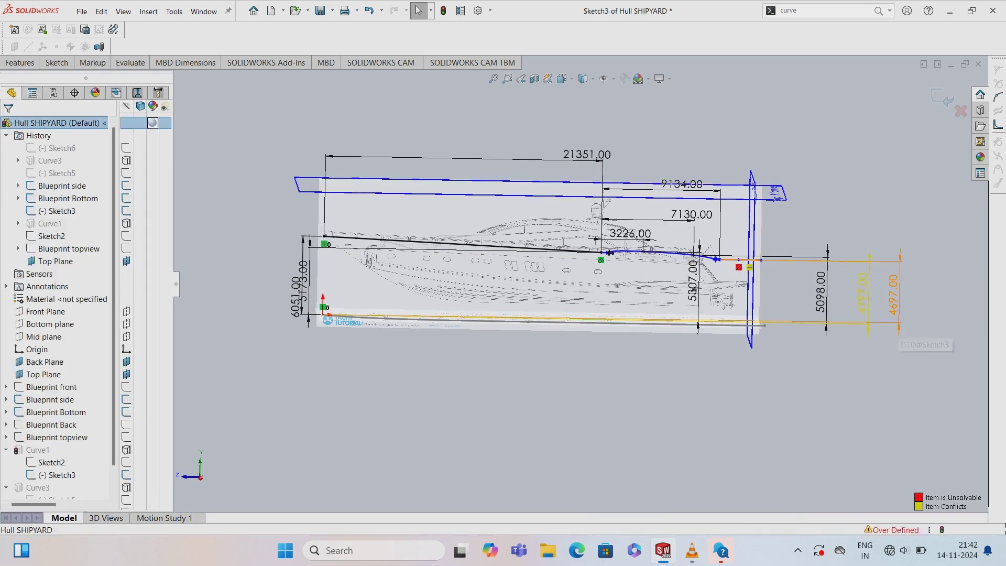
{"action": "key", "text": "Delete"}
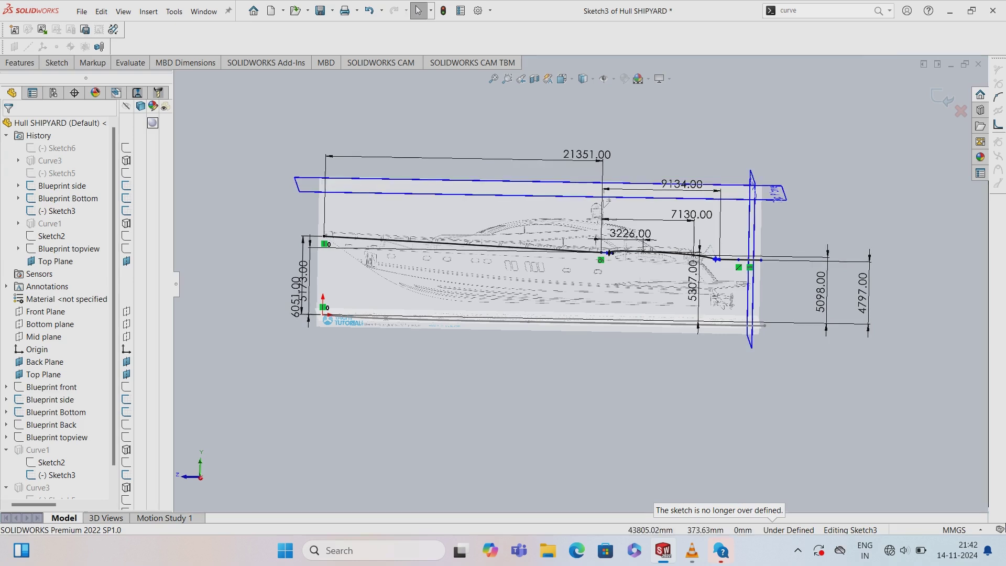
{"action": "left_click", "coordinate": [57, 62]}
{"action": "left_click", "coordinate": [15, 87]}
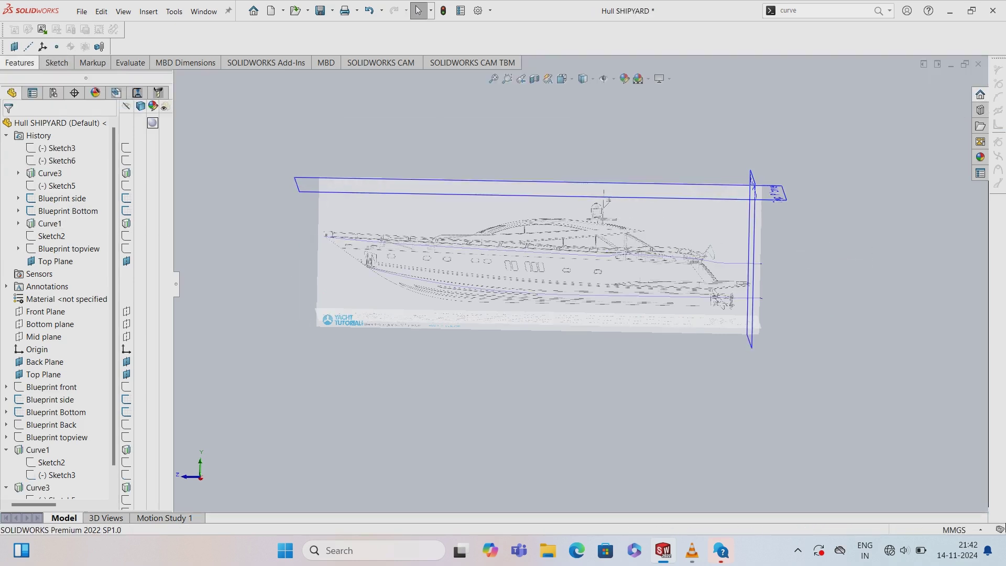
- Start a new sketch on the Mid plane
{"action": "left_click", "coordinate": [57, 63]}
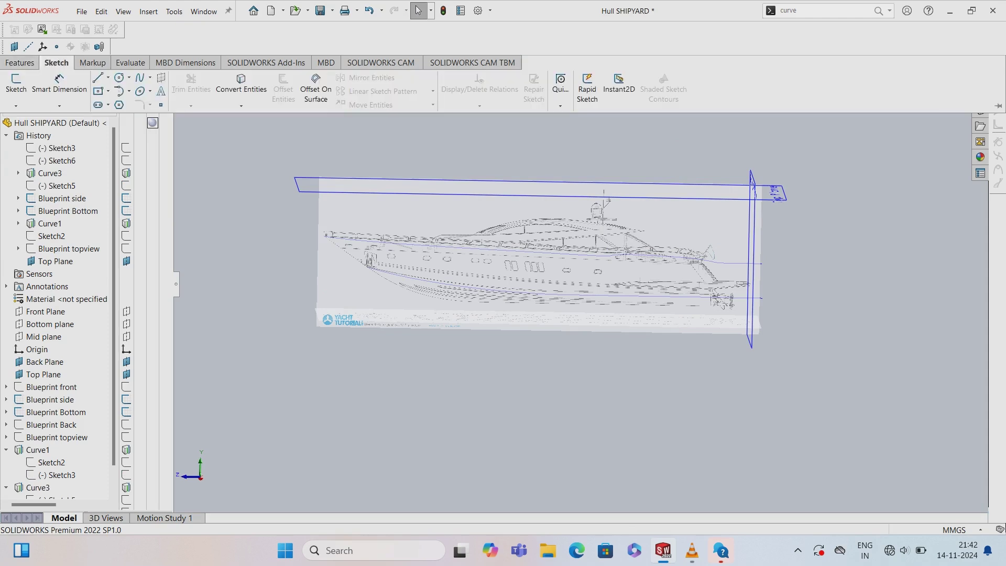
{"action": "left_click", "coordinate": [97, 77]}
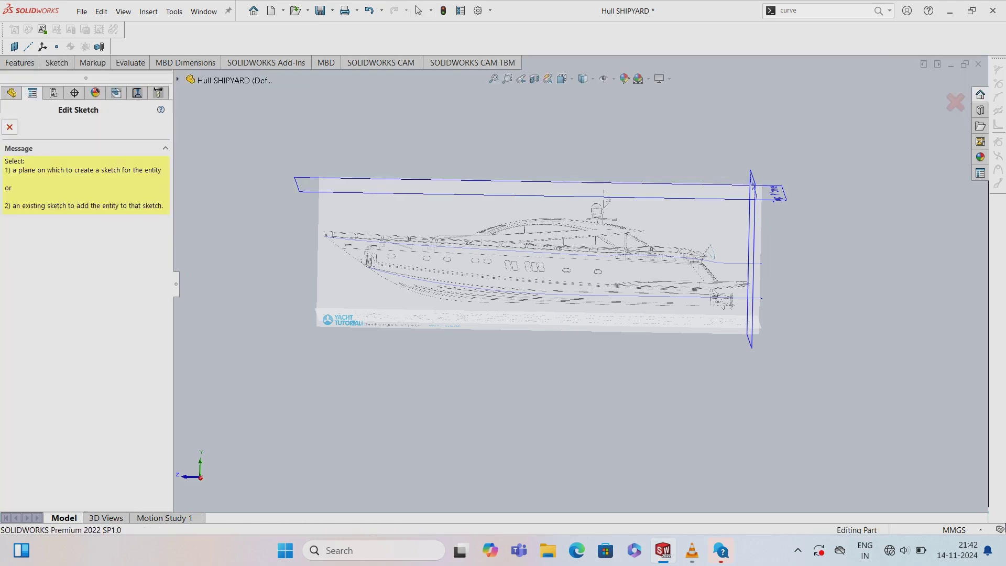
{"action": "left_click", "coordinate": [9, 127]}
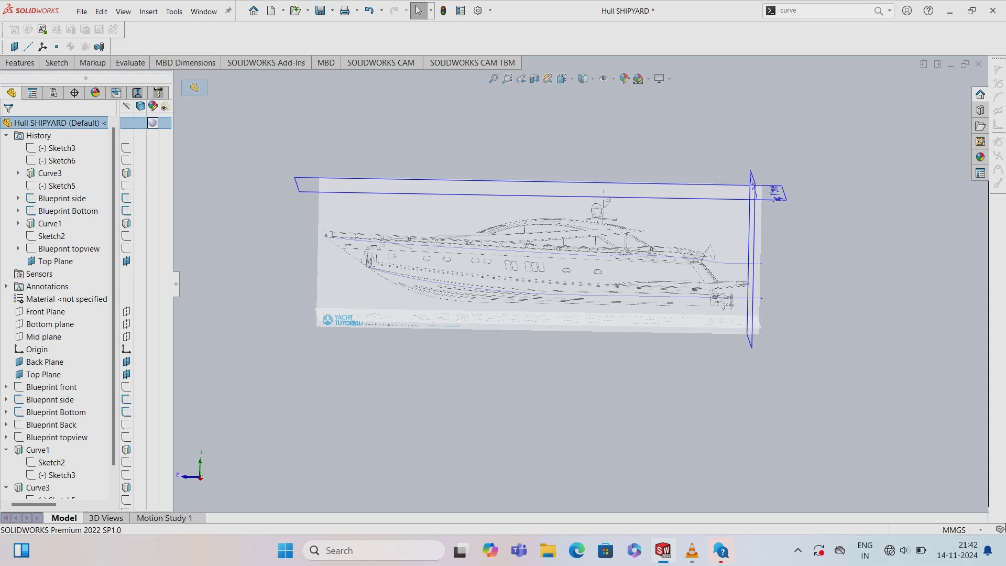
{"action": "scroll", "coordinate": [52, 311], "scroll_direction": "down", "scroll_amount": 2}
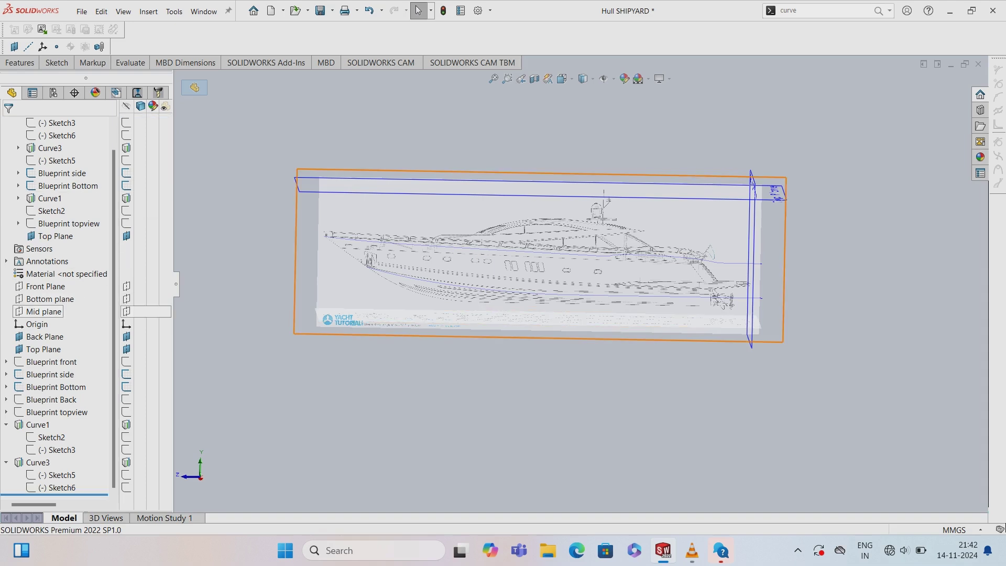
{"action": "right_click", "coordinate": [53, 312]}
{"action": "left_click", "coordinate": [74, 286]}
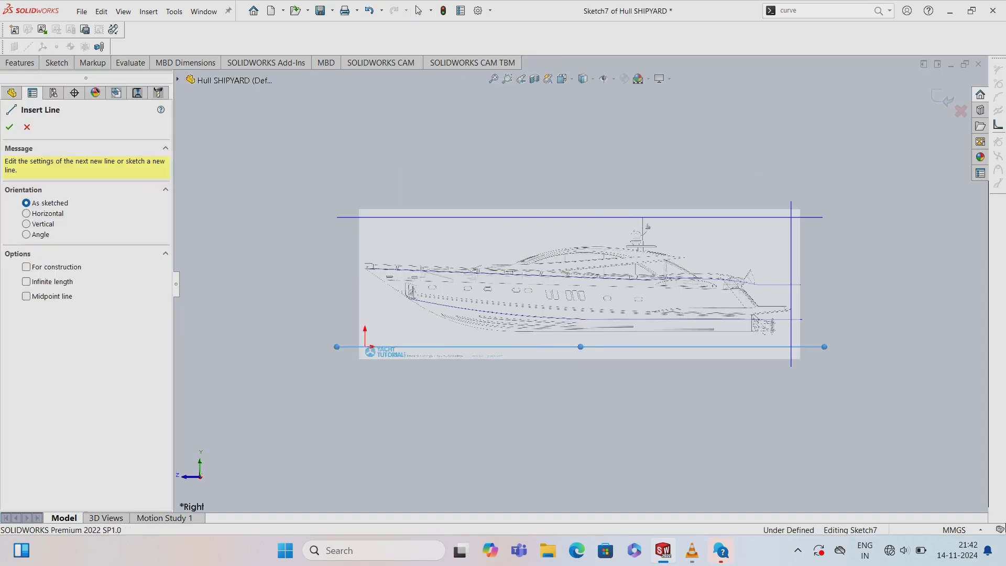
- Draw the slanted stem line from the bow's deck corner down to the hull
{"action": "key", "text": "l"}
{"action": "scroll", "coordinate": [320, 270], "scroll_direction": "down", "scroll_amount": 5}
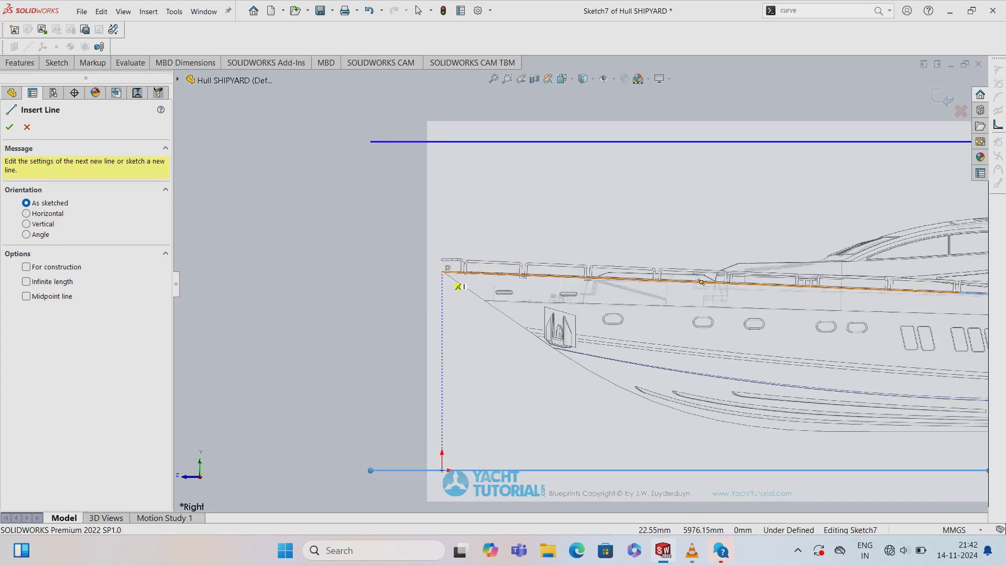
{"action": "left_click", "coordinate": [457, 286]}
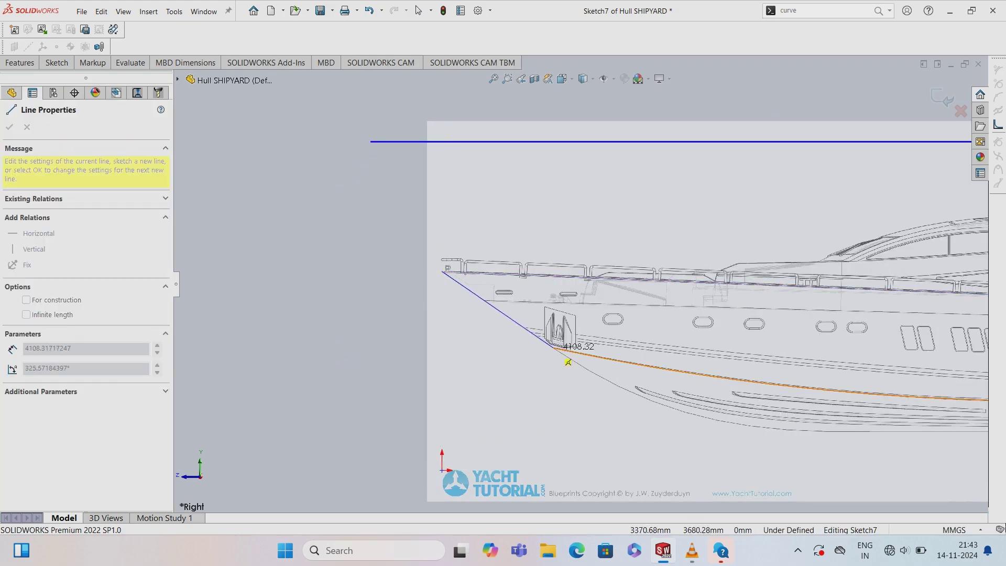
{"action": "left_click", "coordinate": [555, 349]}
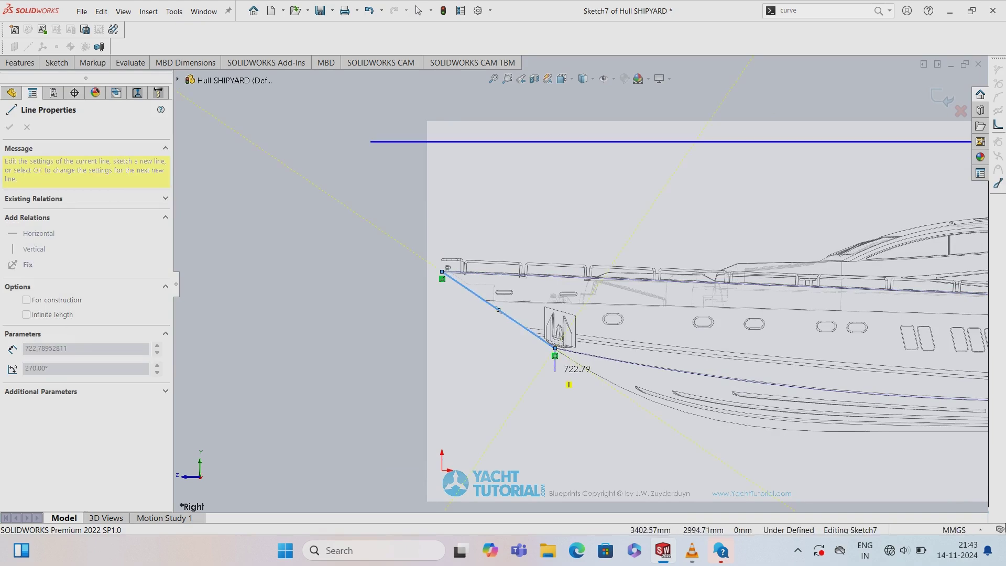
{"action": "left_click", "coordinate": [419, 10]}
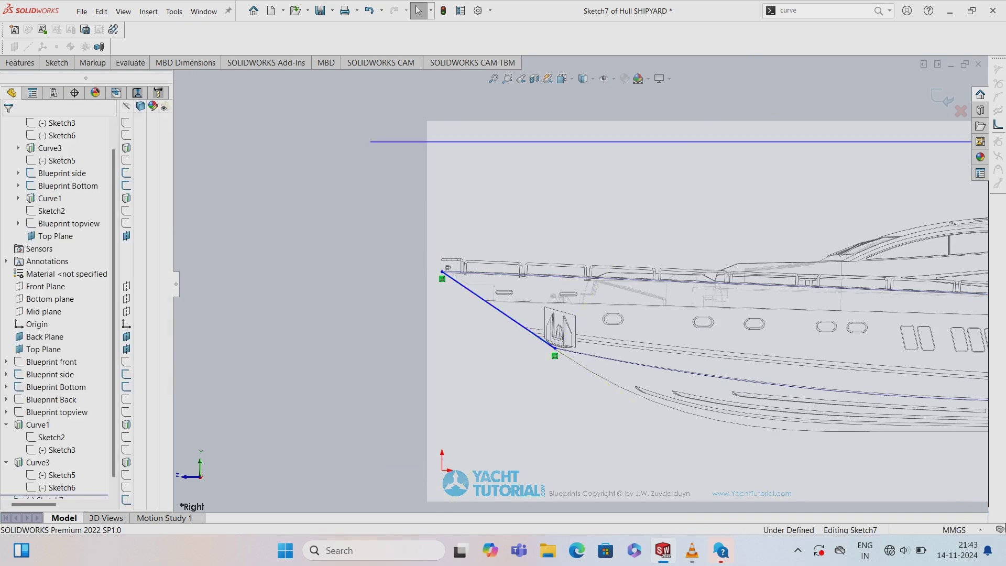